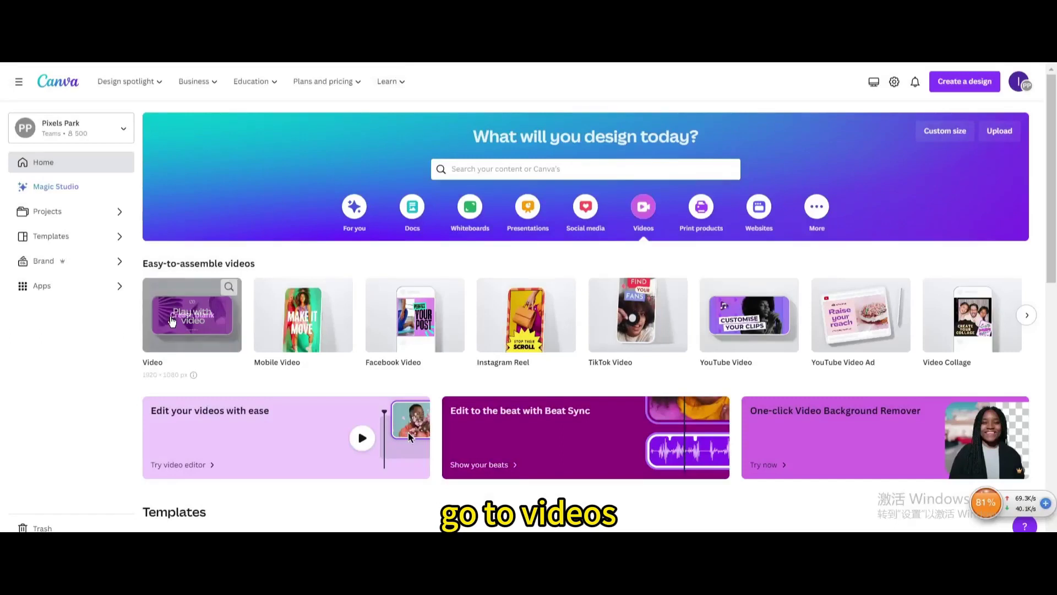
- Create a blank 1920 × 1080 px video design and fill its page background with a custom medium green
{"action": "left_click", "coordinate": [170, 317]}
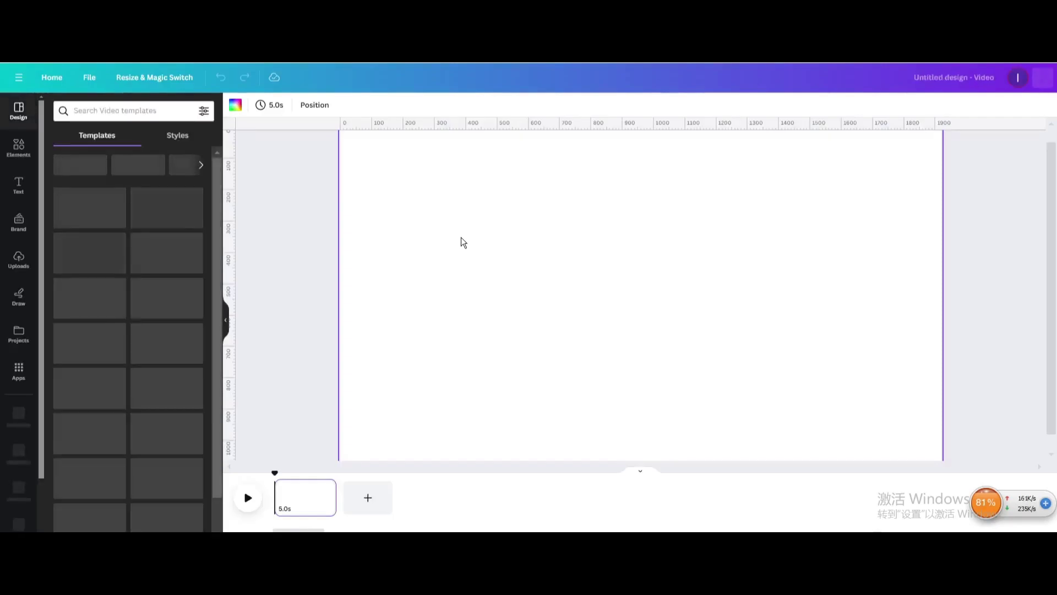
{"action": "left_click", "coordinate": [235, 105]}
{"action": "left_click", "coordinate": [57, 167]}
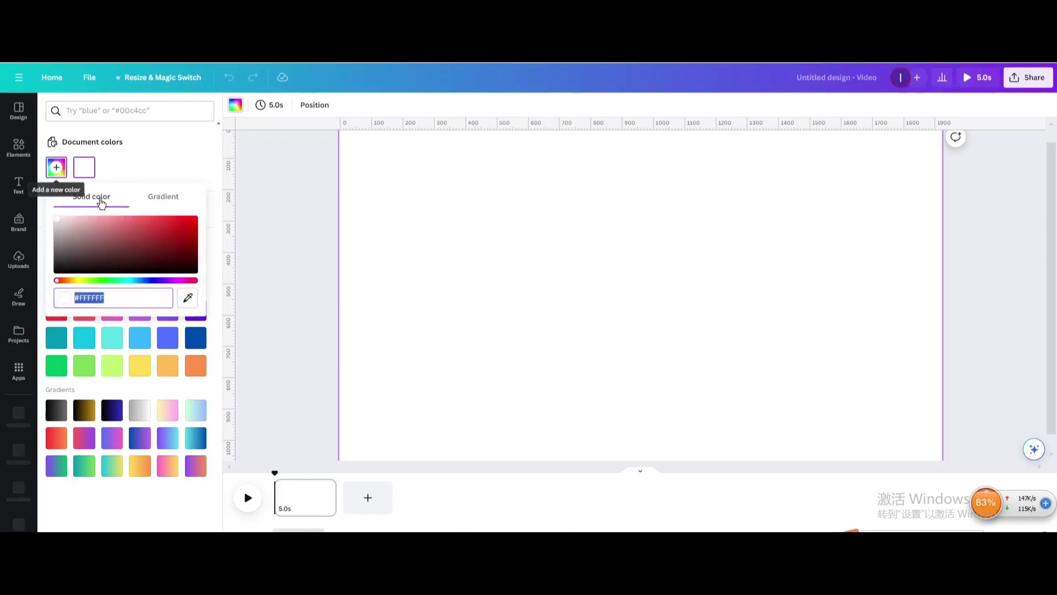
{"action": "left_click", "coordinate": [119, 282]}
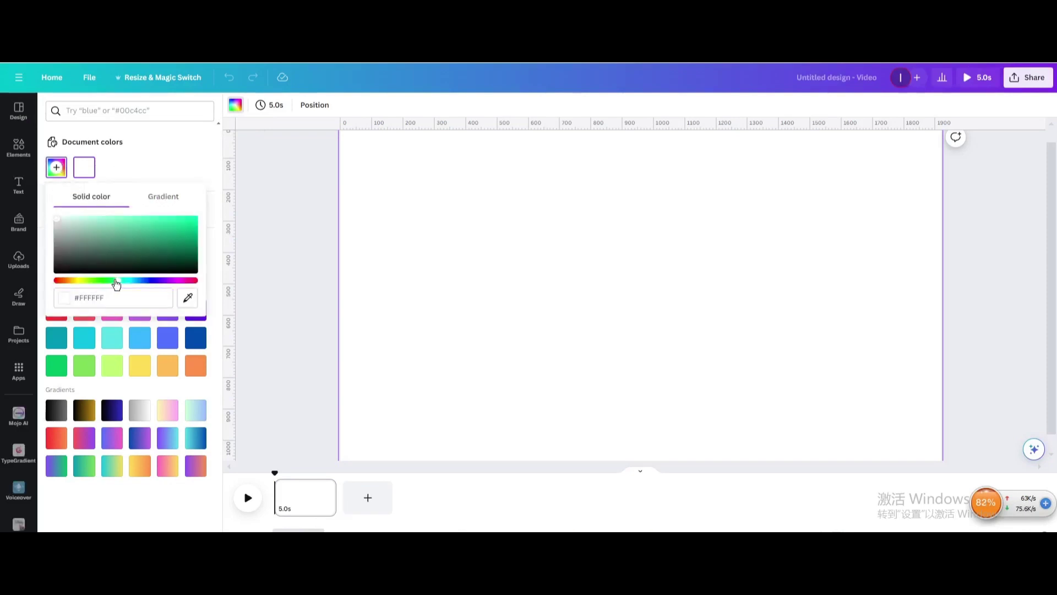
{"action": "left_click", "coordinate": [147, 230]}
{"action": "left_click_drag", "start_coordinate": [153, 241], "coordinate": [157, 241]}
{"action": "left_click", "coordinate": [414, 287]}
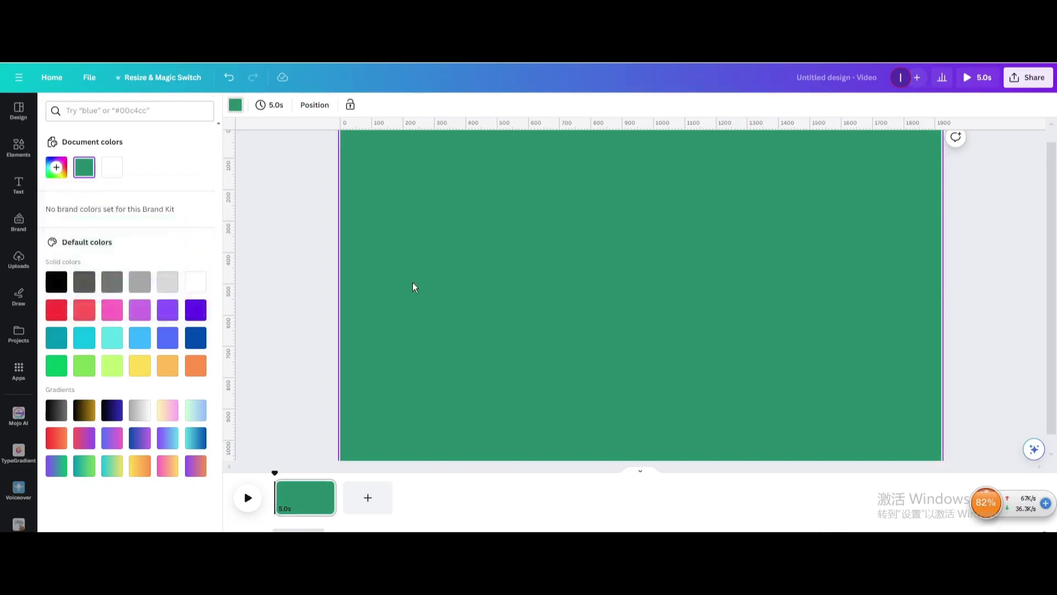
{"action": "key", "text": "ctrl+minus"}
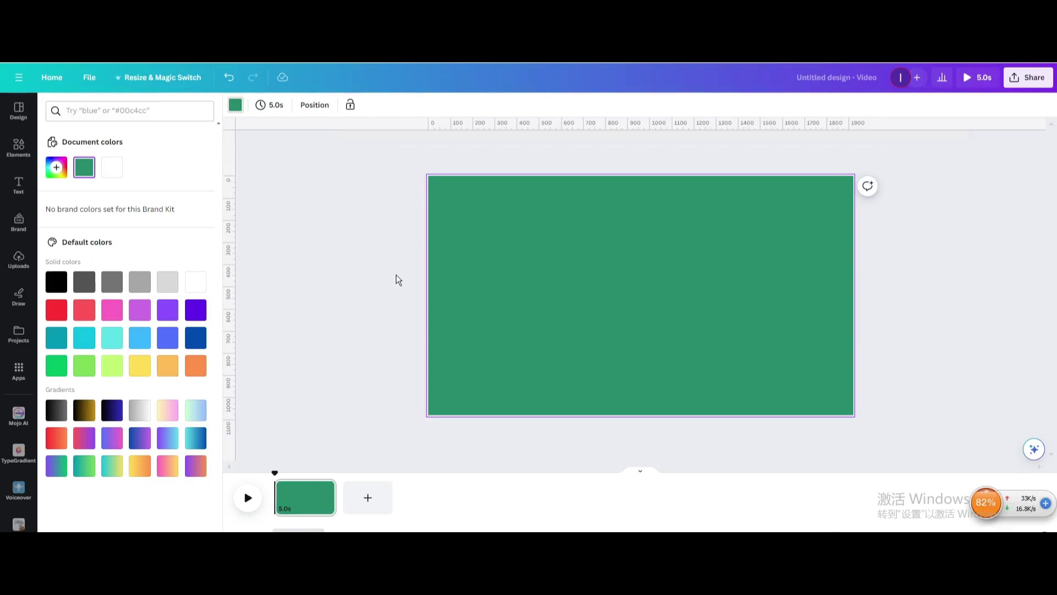
- Search the elements for "green smoothie" and limit the results to photos
{"action": "left_click", "coordinate": [18, 147]}
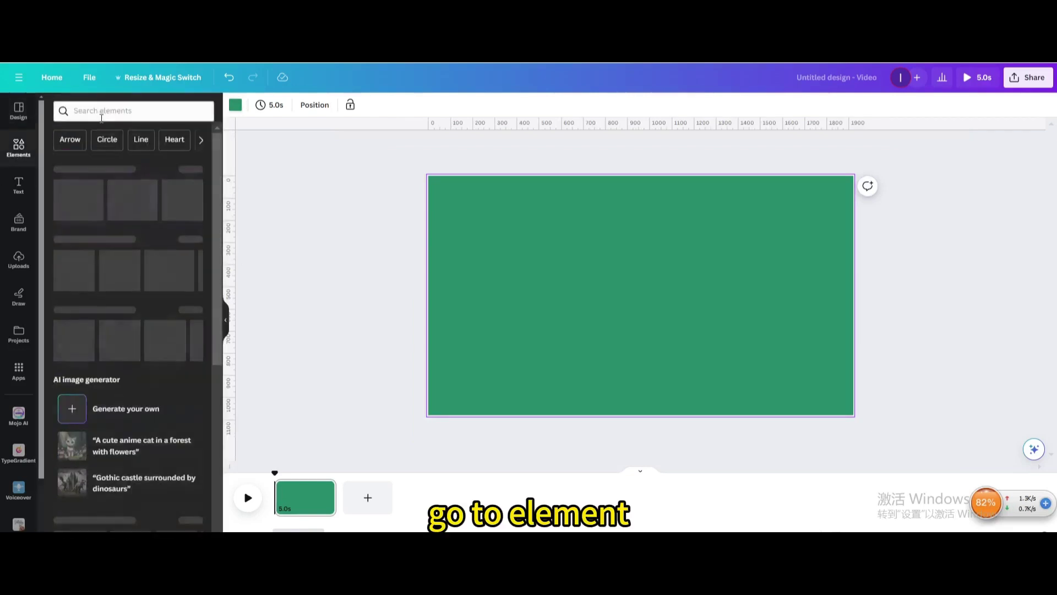
{"action": "left_click", "coordinate": [108, 110]}
{"action": "type", "text": "green"}
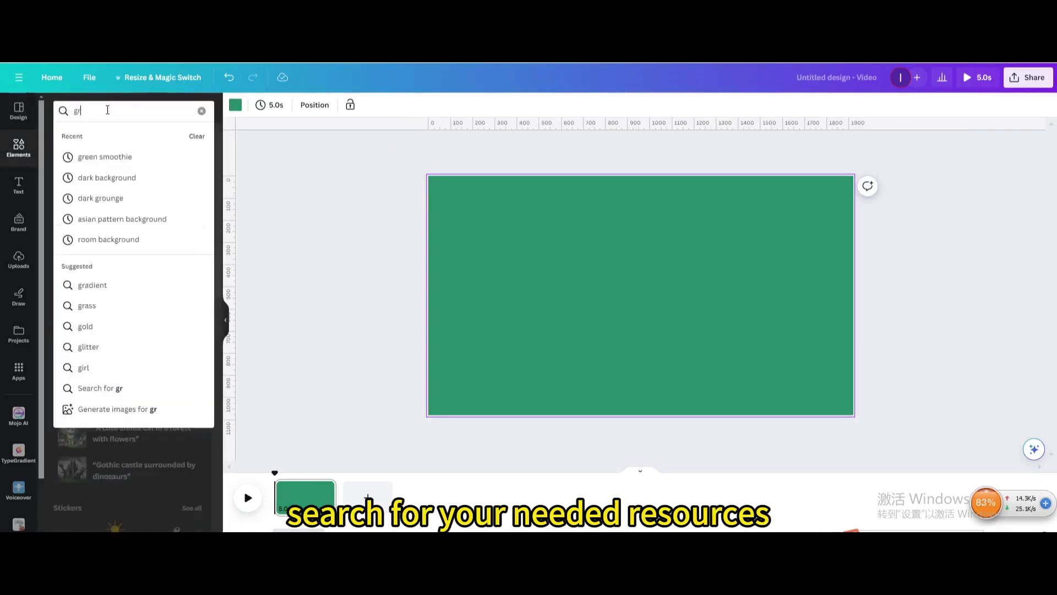
{"action": "left_click", "coordinate": [121, 155]}
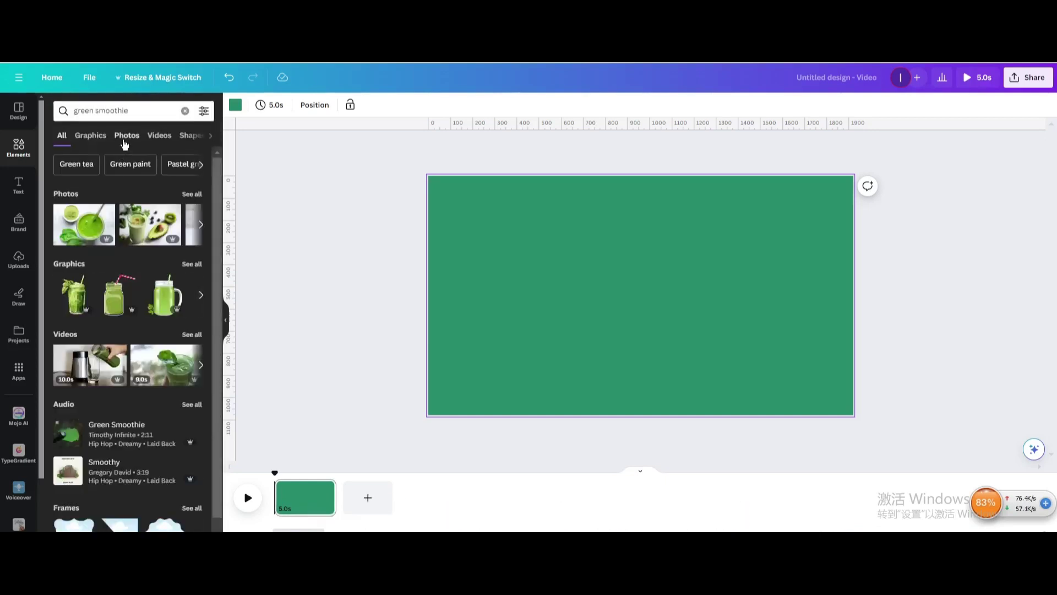
{"action": "left_click", "coordinate": [125, 140]}
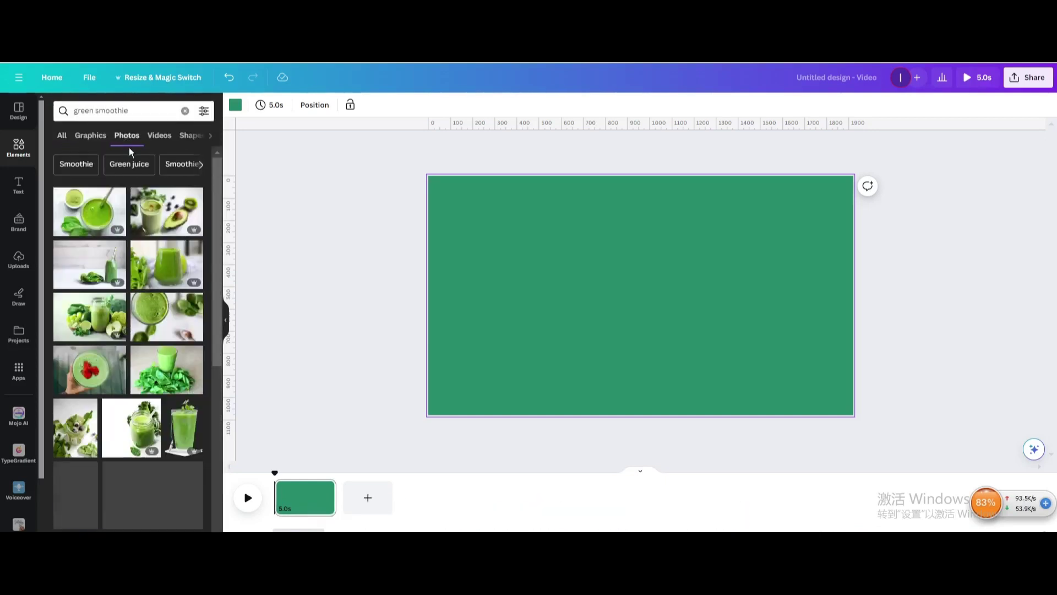
- Add the portrait photo of a green smoothie glass with lime, mint and a kiwi half on dark wood to the page
{"action": "scroll", "coordinate": [149, 209], "scroll_direction": "down", "scroll_amount": 3}
{"action": "scroll", "coordinate": [150, 213], "scroll_direction": "down", "scroll_amount": 10}
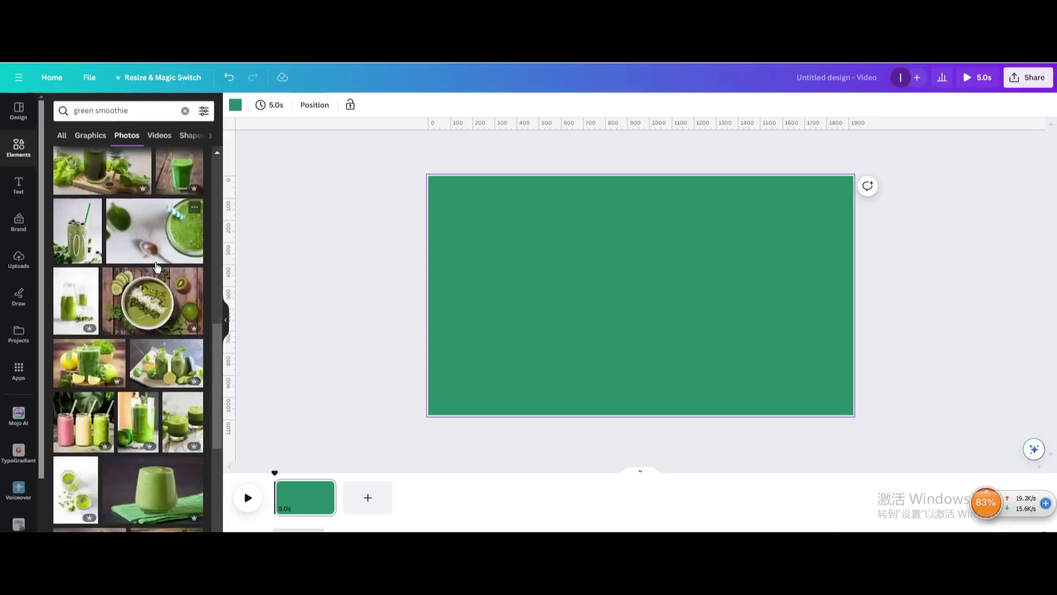
{"action": "scroll", "coordinate": [156, 266], "scroll_direction": "down", "scroll_amount": 5}
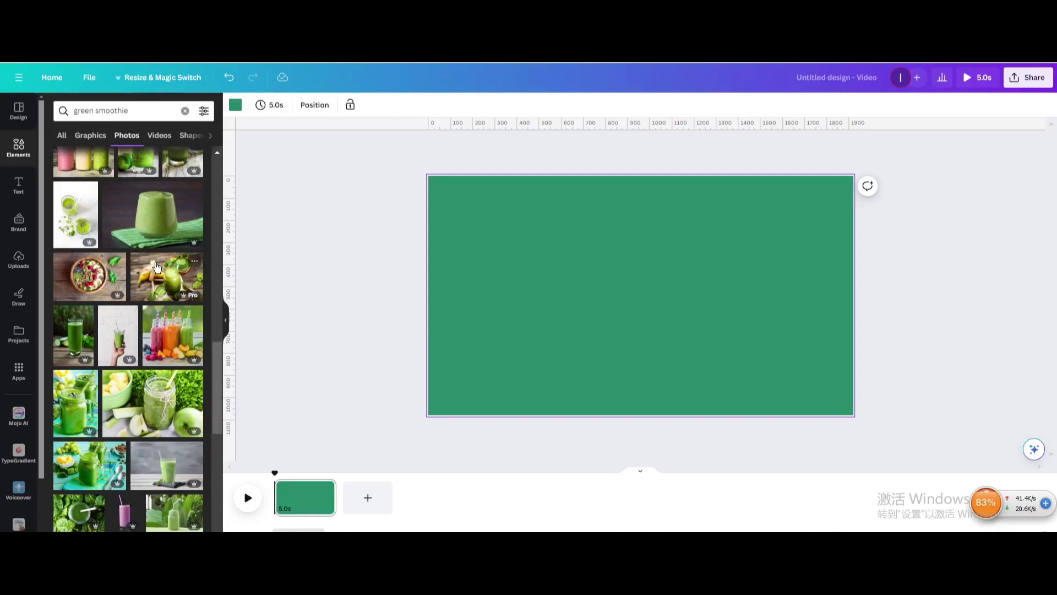
{"action": "scroll", "coordinate": [156, 267], "scroll_direction": "down", "scroll_amount": 6}
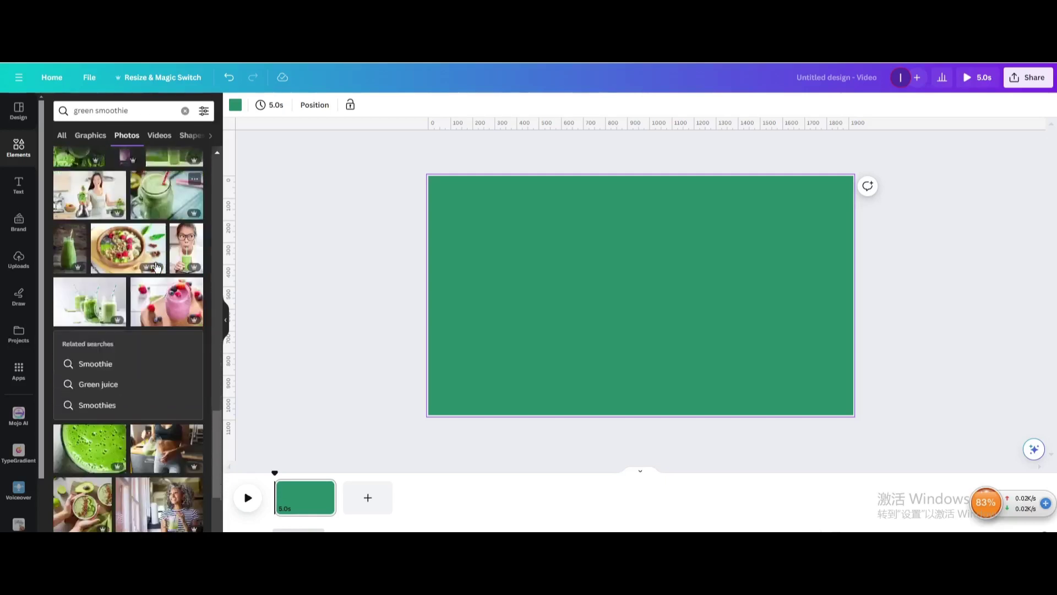
{"action": "scroll", "coordinate": [156, 267], "scroll_direction": "down", "scroll_amount": 3}
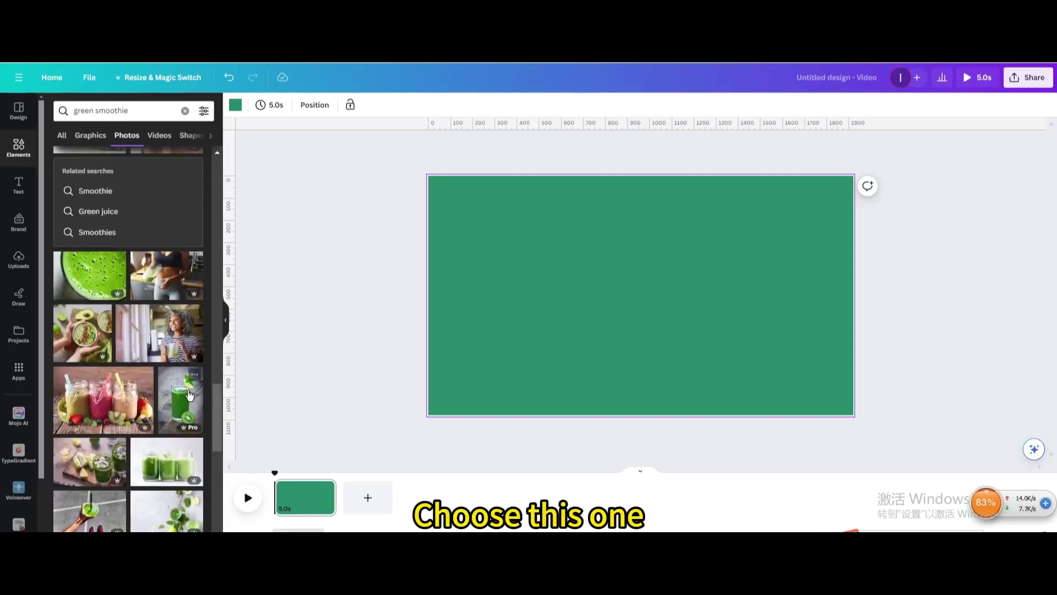
{"action": "left_click", "coordinate": [189, 395]}
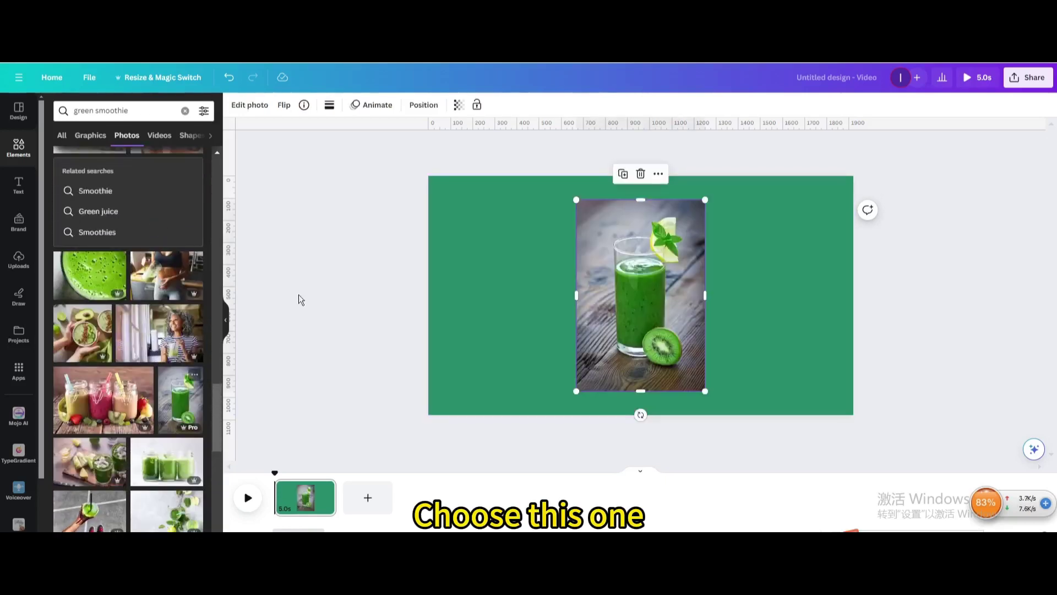
- Remove the background from the smoothie photo and move the cutout slightly lower on the page
{"action": "left_click", "coordinate": [251, 107]}
{"action": "left_click", "coordinate": [68, 169]}
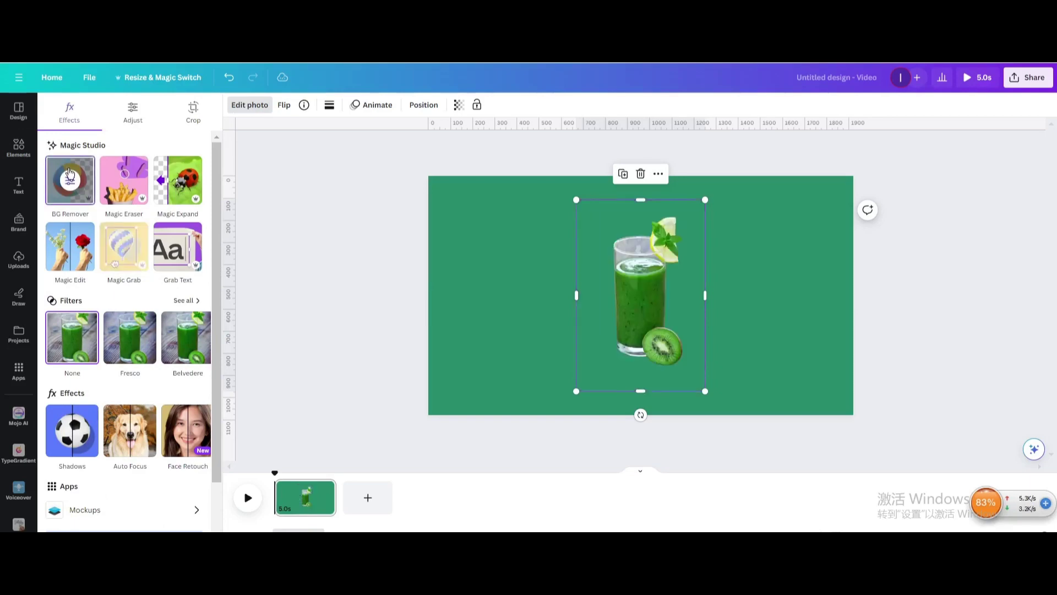
{"action": "left_click_drag", "start_coordinate": [621, 297], "coordinate": [619, 302]}
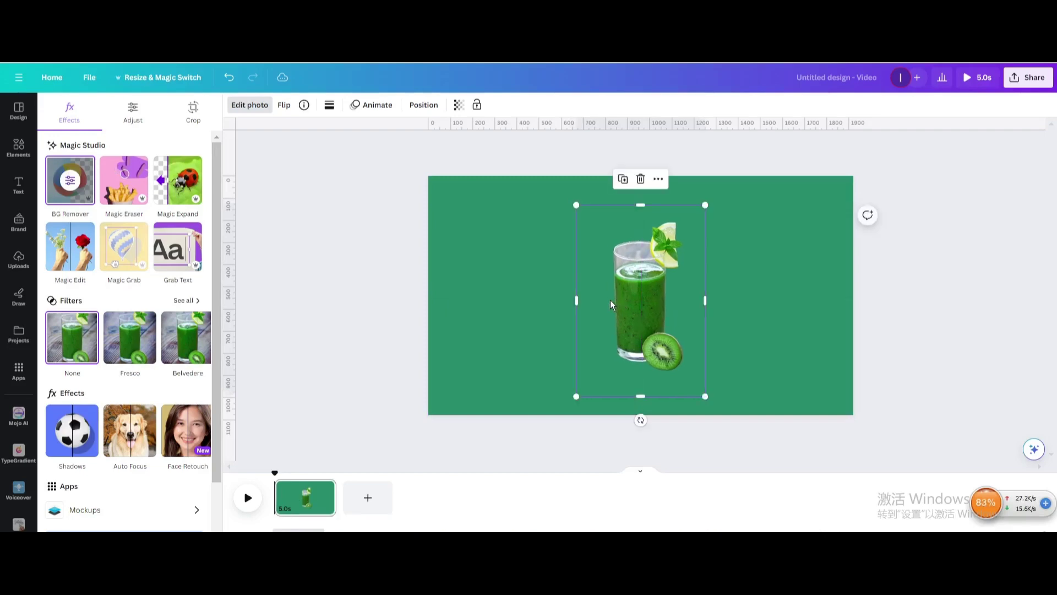
- Apply the Pop animation on enter to the smoothie photo and nudge the photo slightly left
{"action": "left_click", "coordinate": [380, 106]}
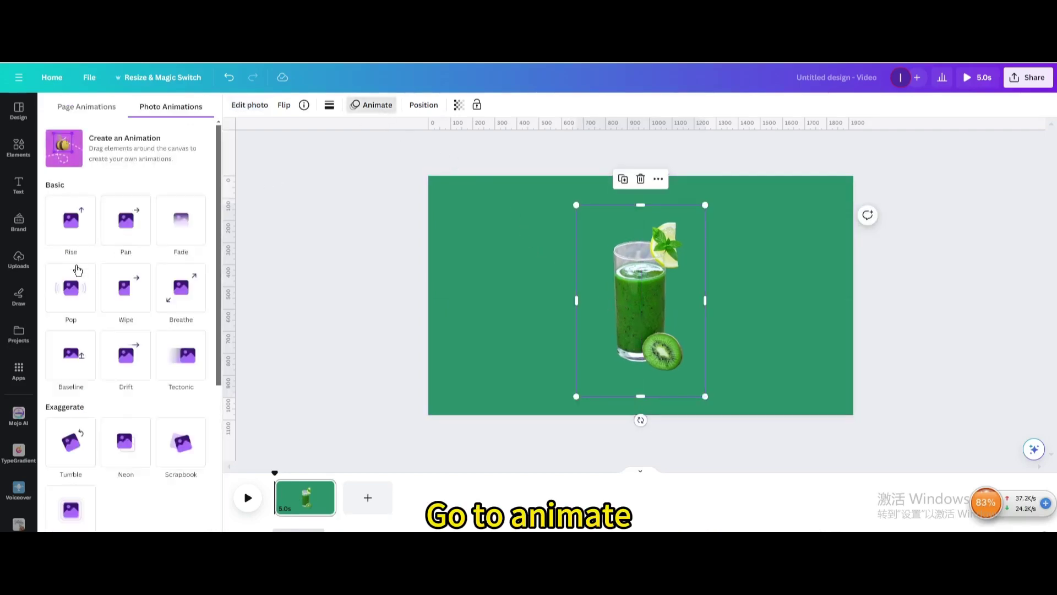
{"action": "left_click", "coordinate": [79, 300]}
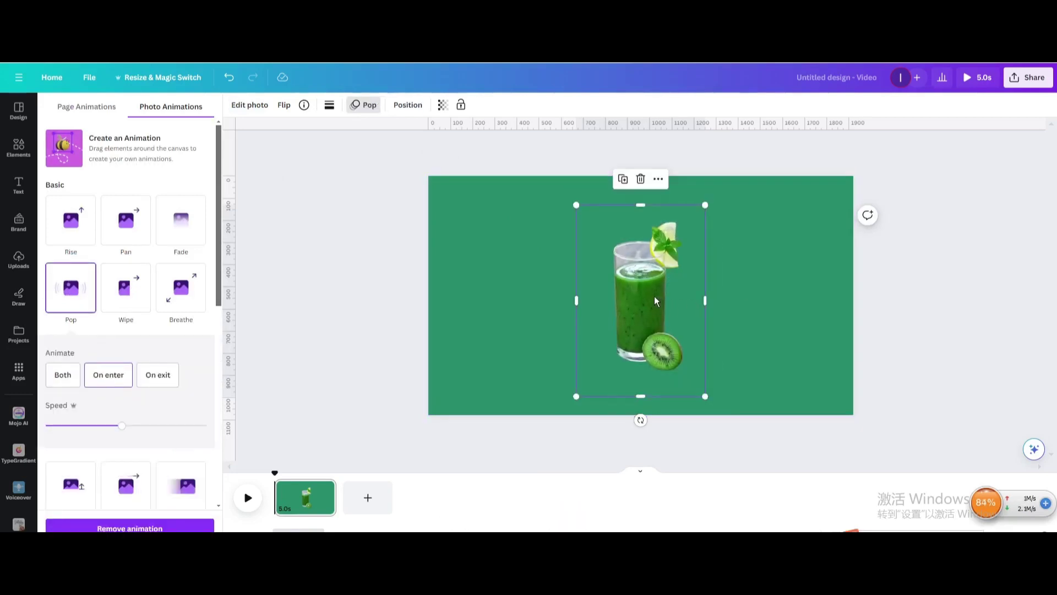
{"action": "left_click_drag", "start_coordinate": [642, 305], "coordinate": [638, 306]}
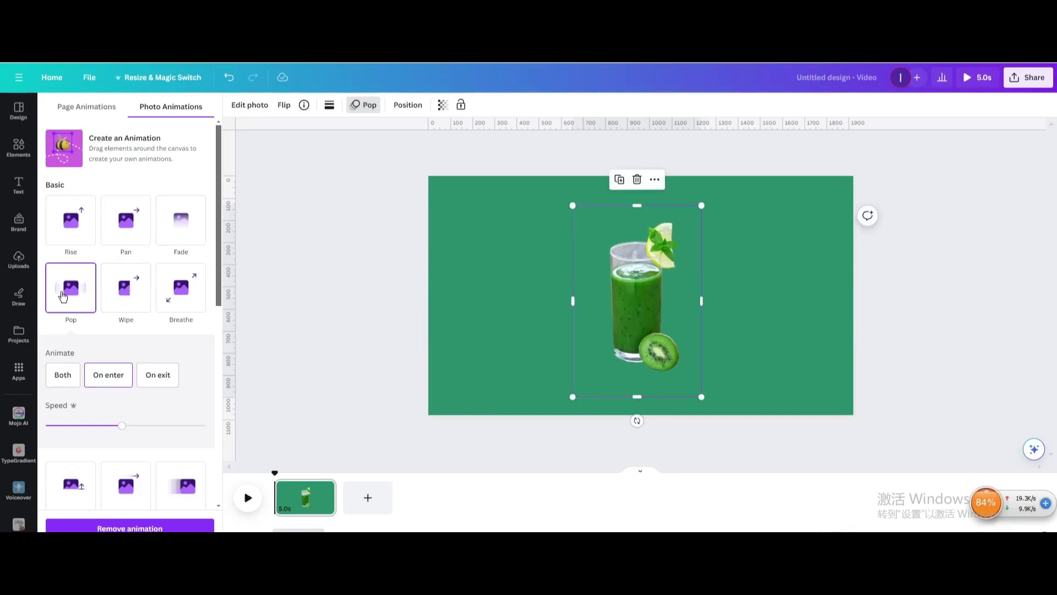
- Add a heading to the page with the text "everyday healthy"
{"action": "left_click", "coordinate": [19, 184]}
{"action": "left_click", "coordinate": [116, 204]}
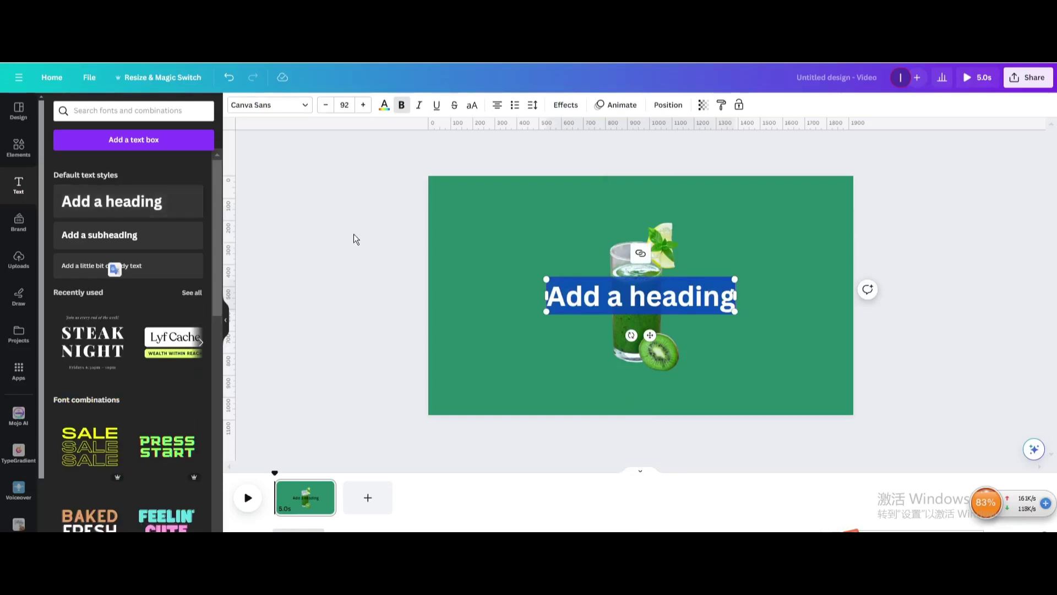
{"action": "type", "text": "eve"}
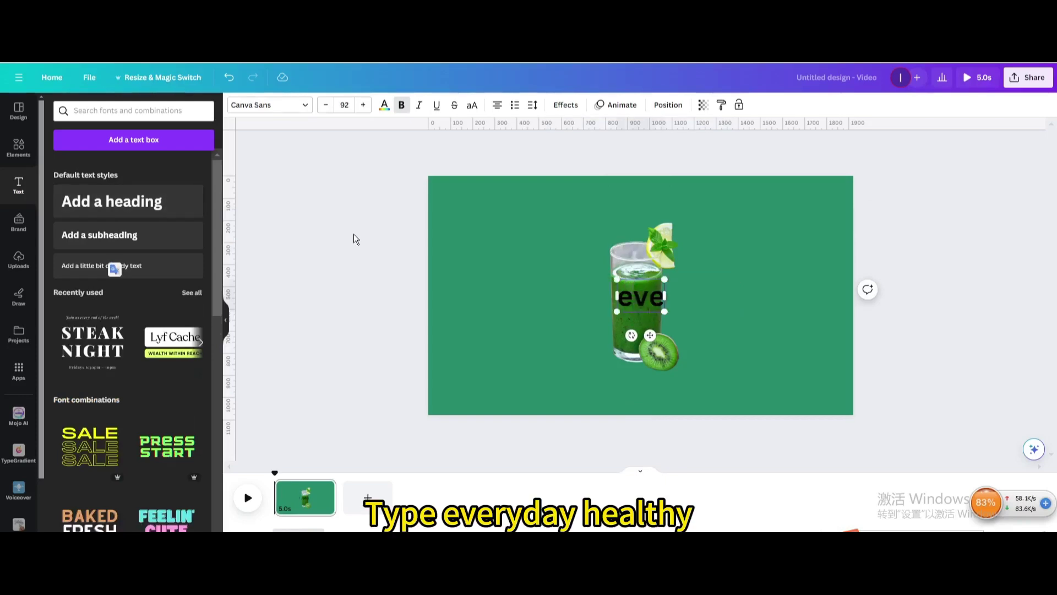
{"action": "type", "text": "ryday"}
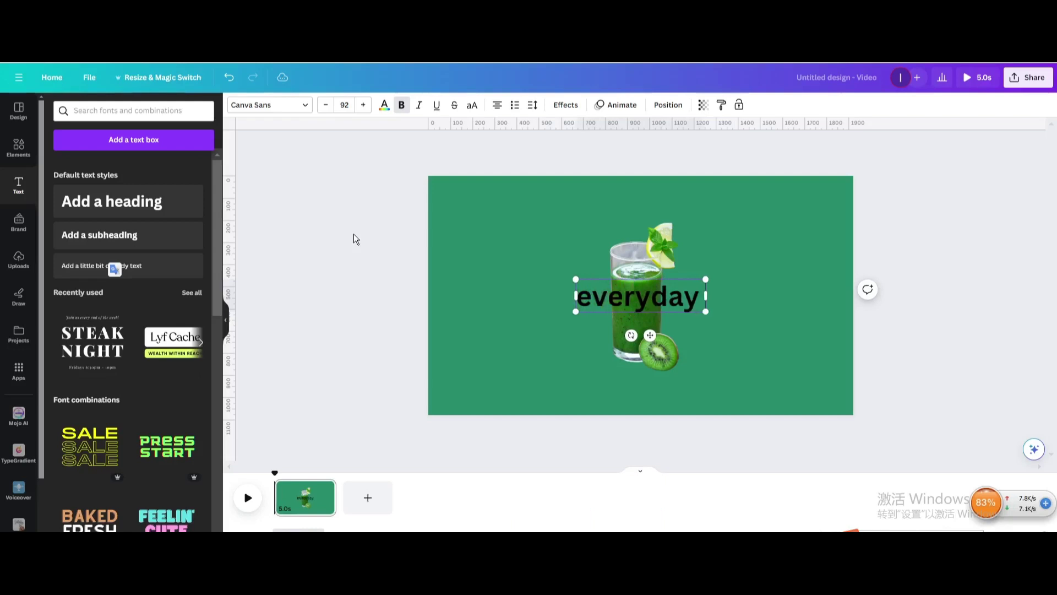
{"action": "type", "text": " healthy"}
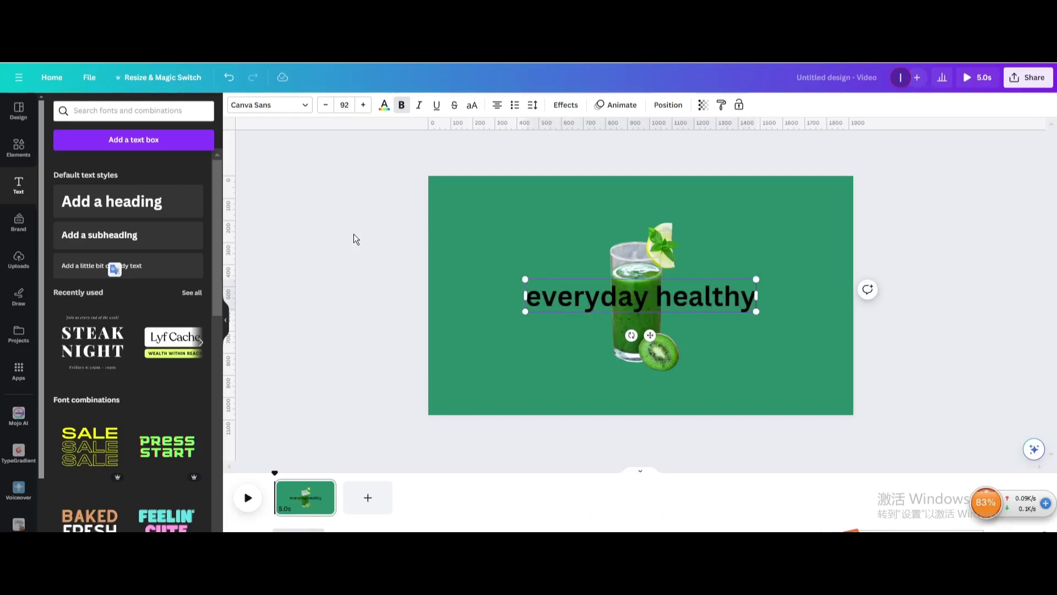
- Set the heading's font to Gellatio and place the heading along the page's top edge, with the smoothie photo centred below it
{"action": "left_click", "coordinate": [306, 106]}
{"action": "left_click", "coordinate": [156, 135]}
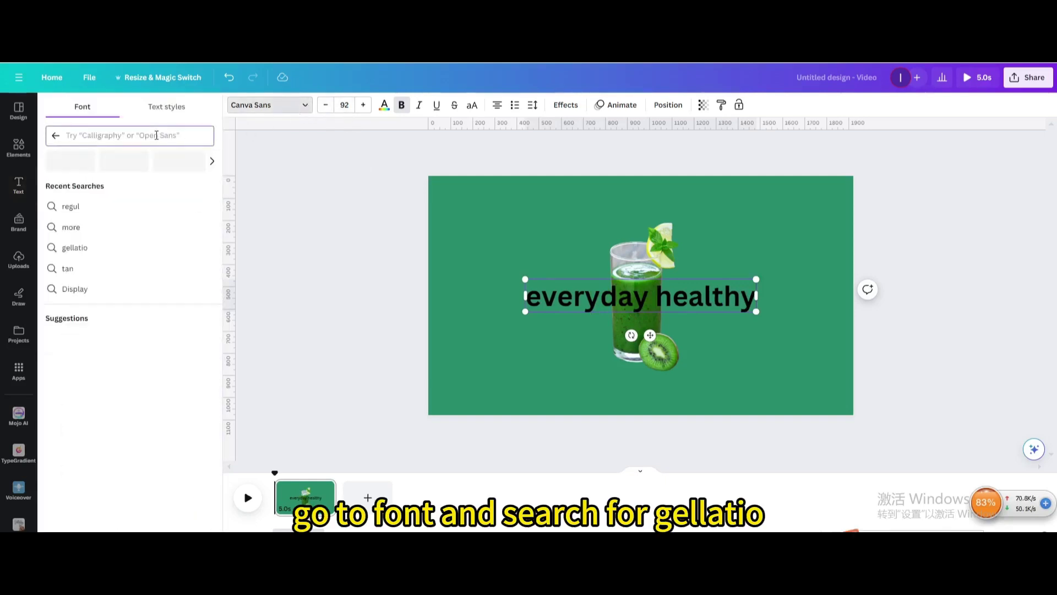
{"action": "type", "text": "g"}
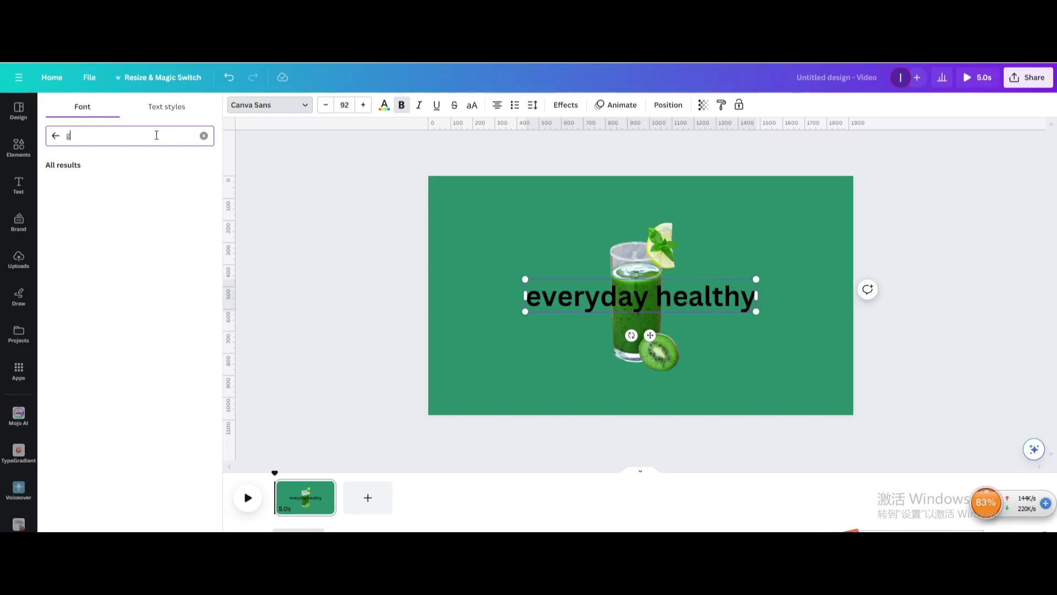
{"action": "type", "text": "ellation"}
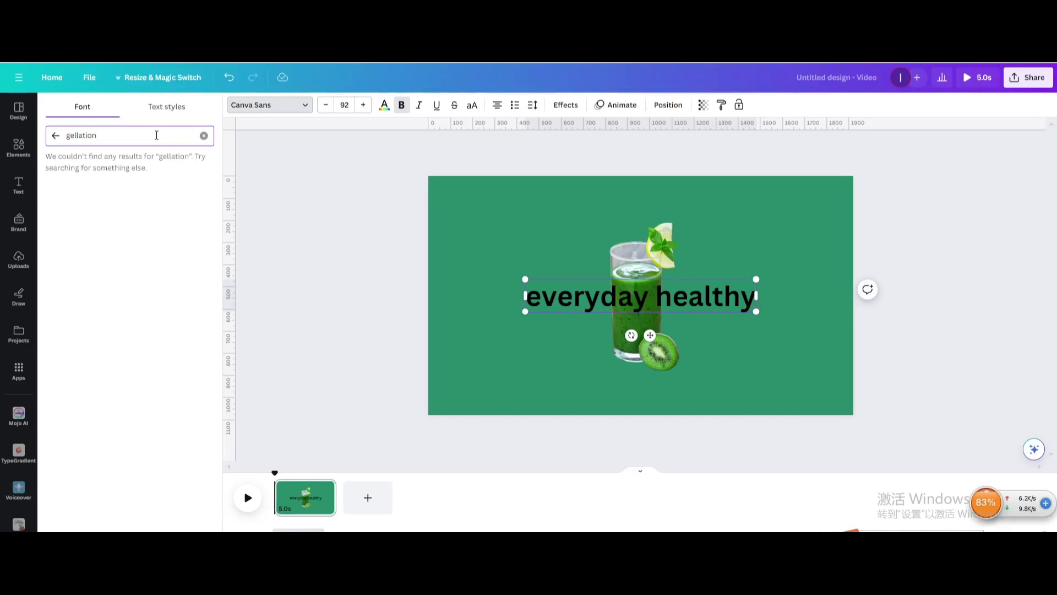
{"action": "key", "text": "BackSpace"}
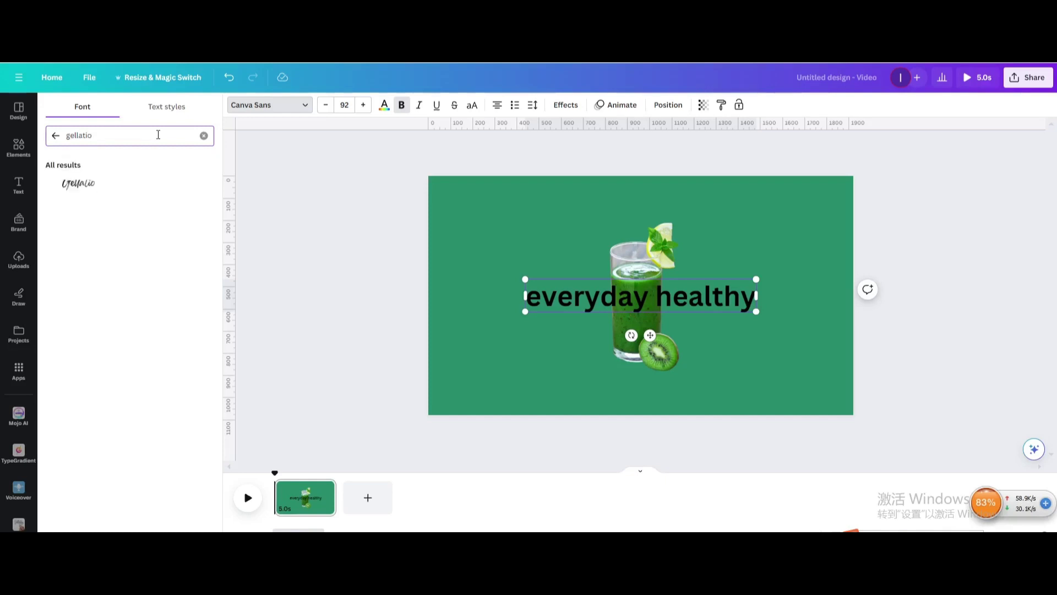
{"action": "left_click", "coordinate": [71, 184]}
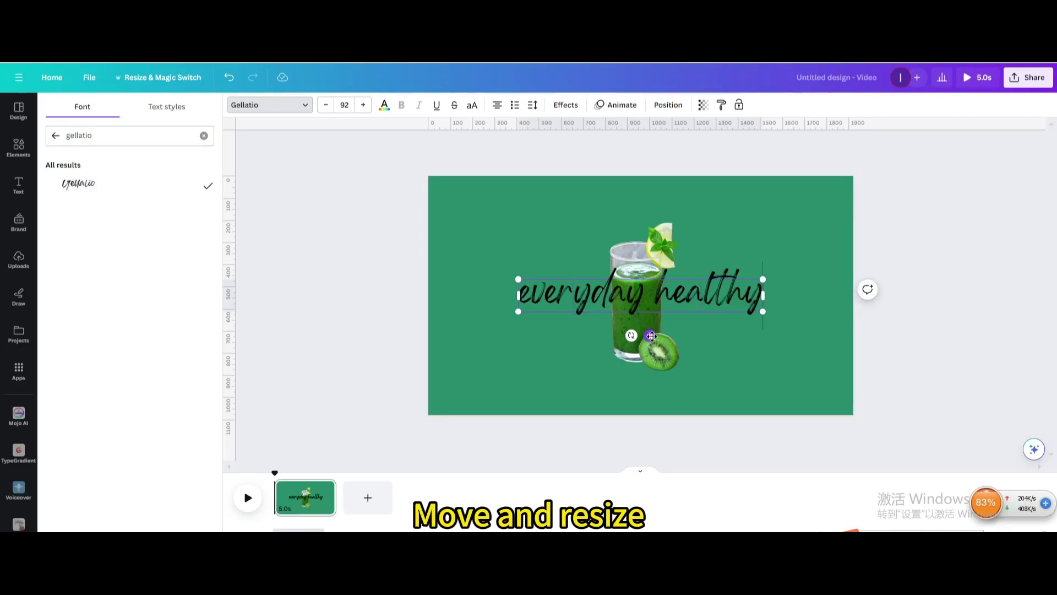
{"action": "mouse_move", "coordinate": [652, 336]}
{"action": "left_mouse_down"}
{"action": "mouse_move", "coordinate": [652, 241]}
{"action": "mouse_move", "coordinate": [652, 313]}
{"action": "left_mouse_up"}
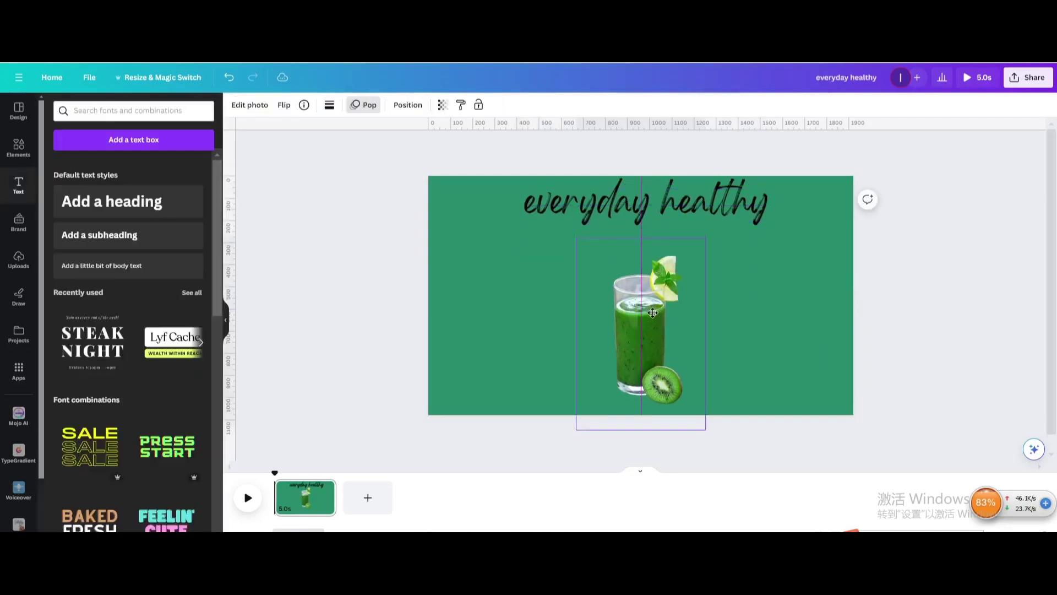
- Recolor the "everyday healthy" heading to a bright mint green, #1ADDA2
{"action": "left_click", "coordinate": [600, 212]}
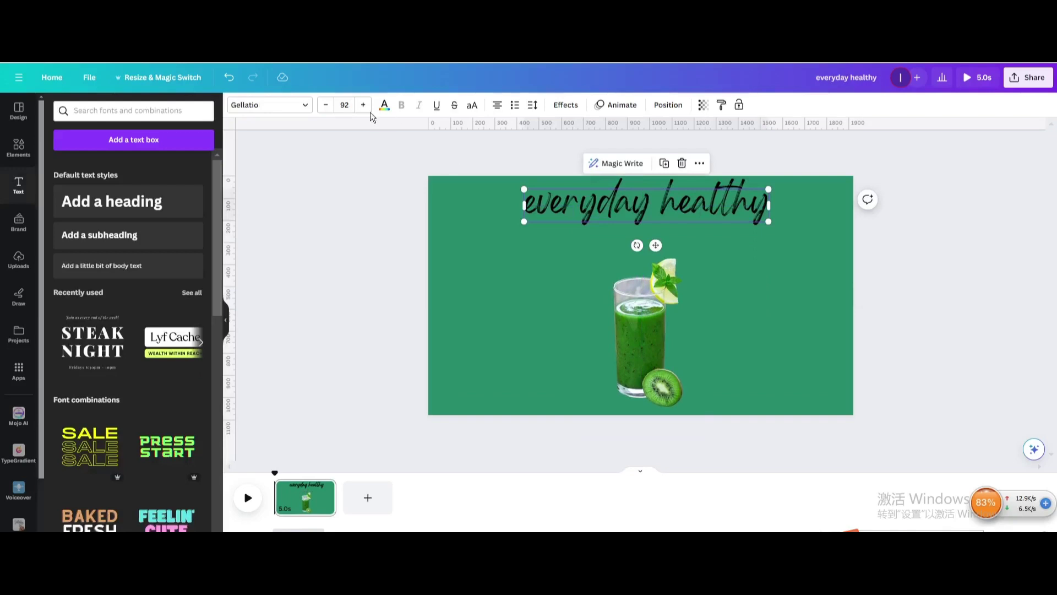
{"action": "left_click", "coordinate": [384, 106]}
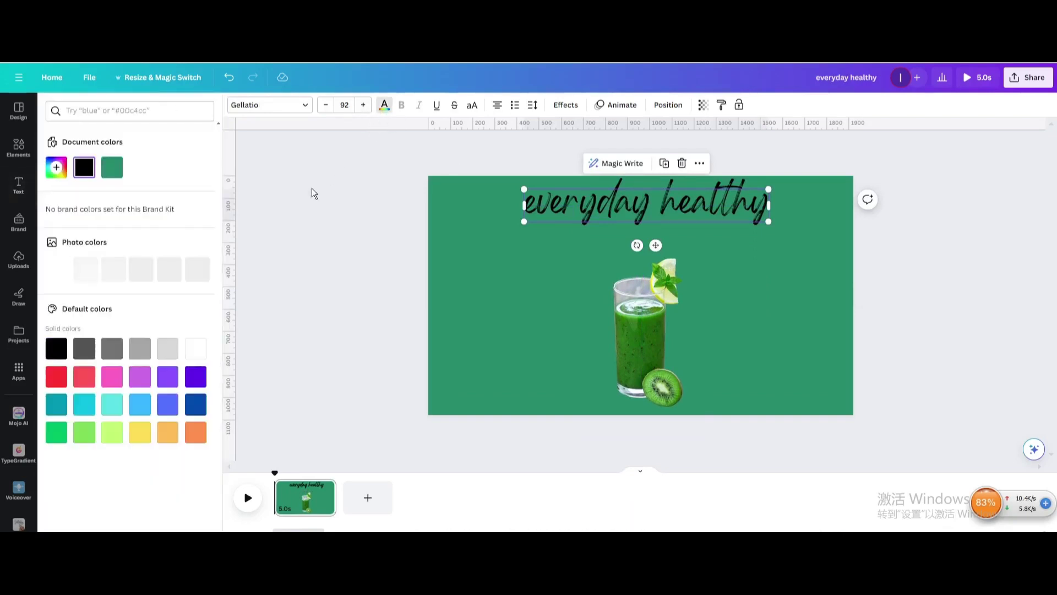
{"action": "left_click", "coordinate": [60, 168]}
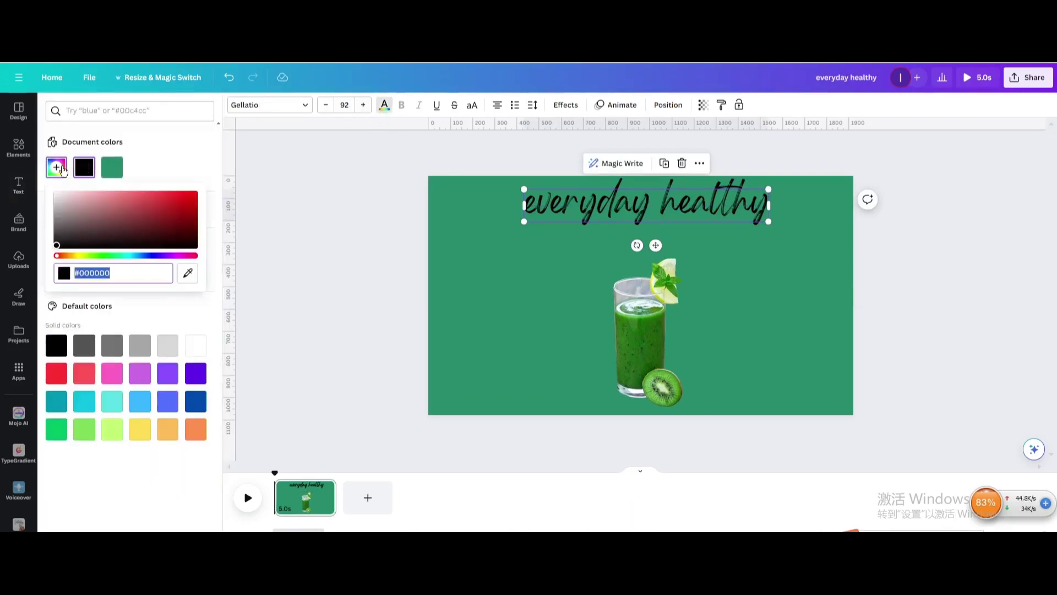
{"action": "left_click", "coordinate": [120, 256]}
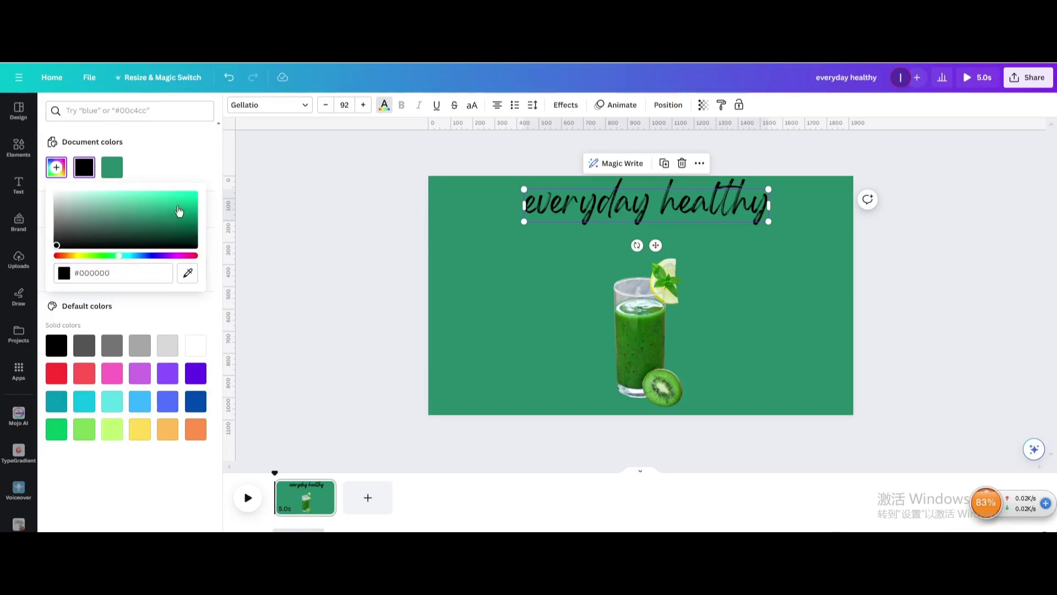
{"action": "left_click_drag", "start_coordinate": [179, 212], "coordinate": [182, 199]}
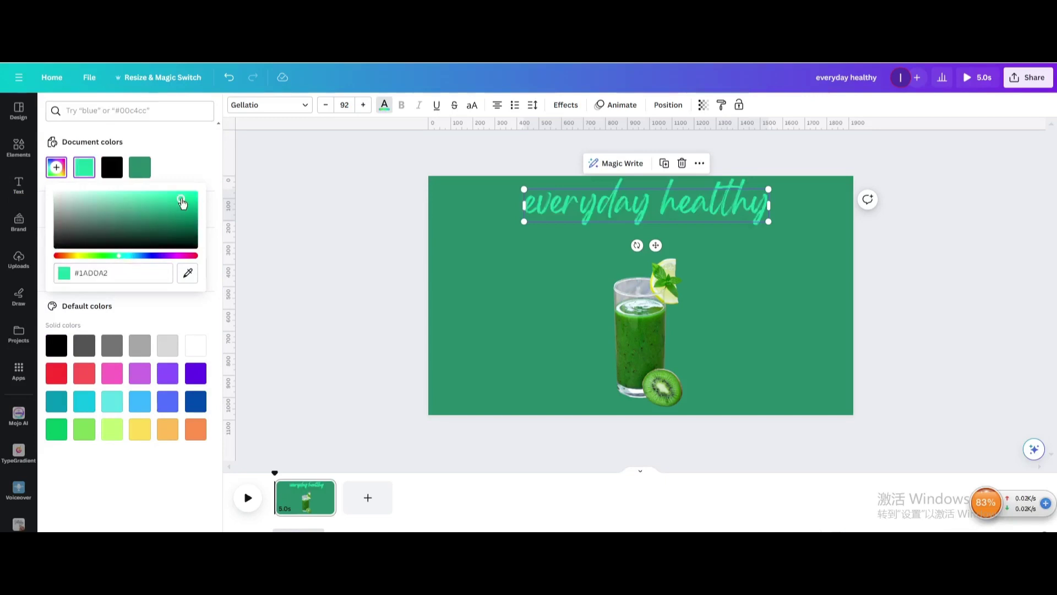
{"action": "left_click", "coordinate": [778, 234]}
{"action": "left_click", "coordinate": [755, 214]}
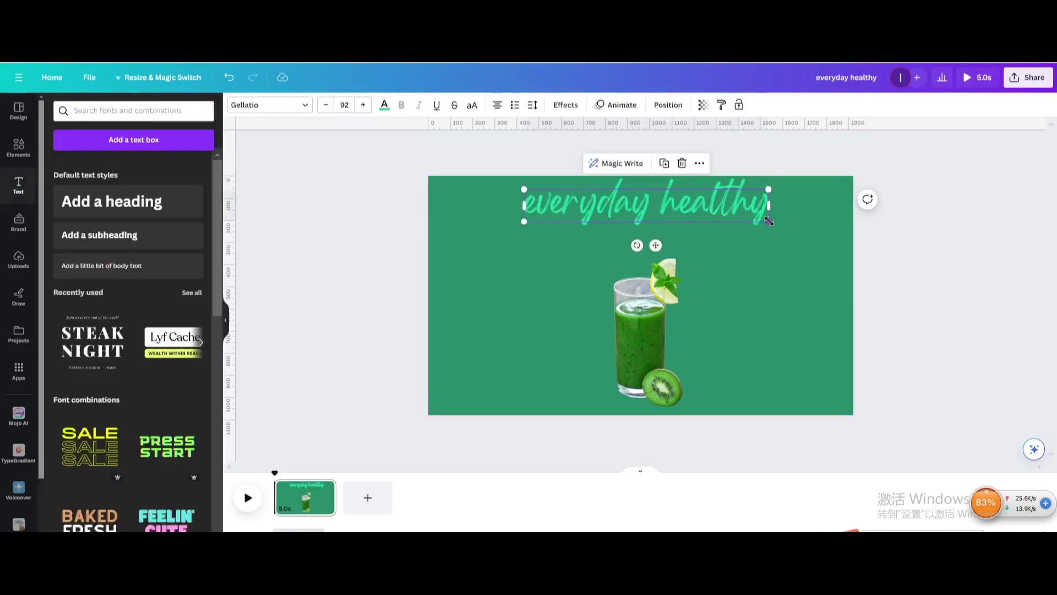
- Shrink the "everyday healthy" heading to size 53.9 and add a copy below it with the text "green smoothie"
{"action": "mouse_move", "coordinate": [769, 221]}
{"action": "left_mouse_down"}
{"action": "mouse_move", "coordinate": [661, 205]}
{"action": "mouse_move", "coordinate": [669, 209]}
{"action": "mouse_move", "coordinate": [641, 236]}
{"action": "left_mouse_up"}
{"action": "left_click", "coordinate": [659, 164]}
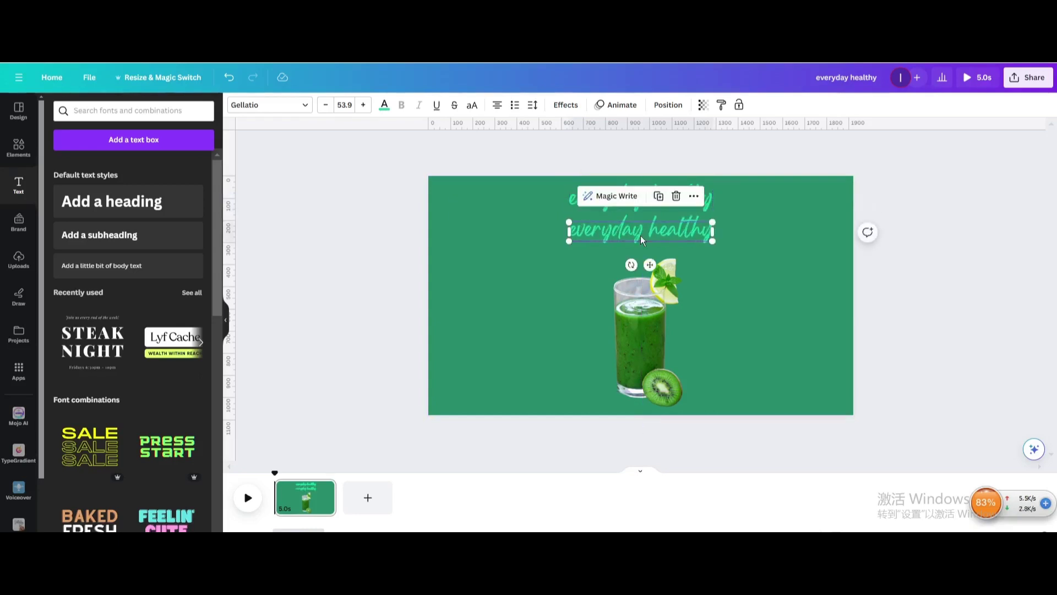
{"action": "double_click", "coordinate": [641, 238]}
{"action": "type", "text": "green"}
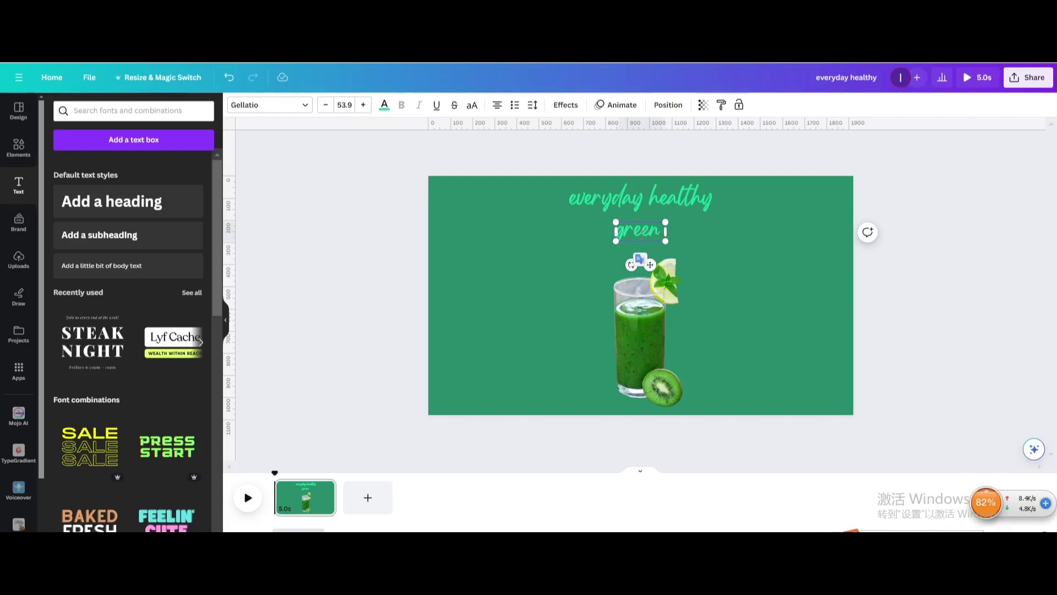
{"action": "type", "text": " smoothi"}
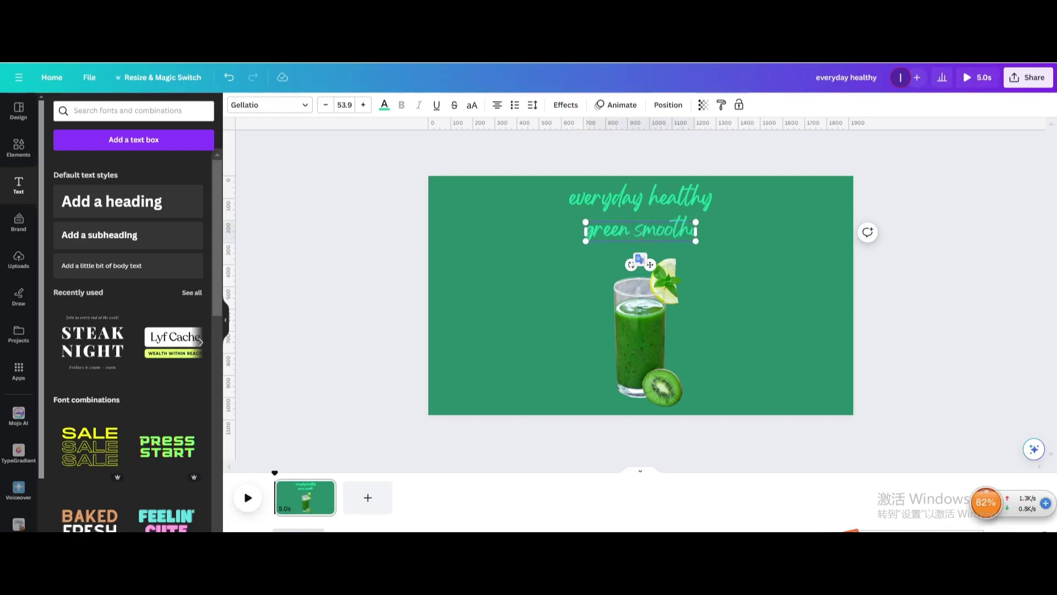
{"action": "type", "text": "e"}
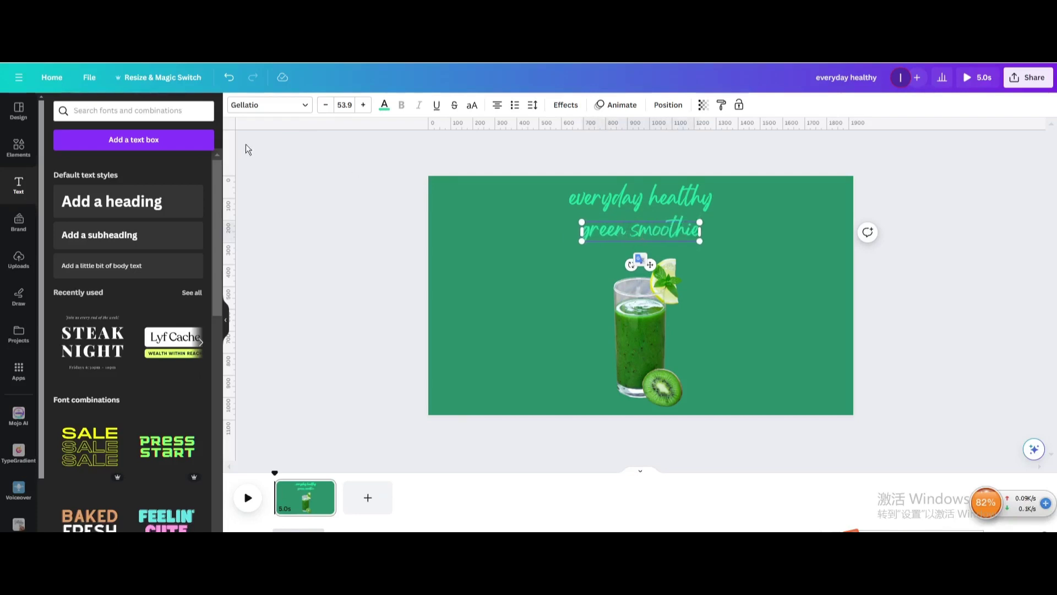
{"action": "left_click", "coordinate": [5, 156]}
{"action": "left_click", "coordinate": [727, 259]}
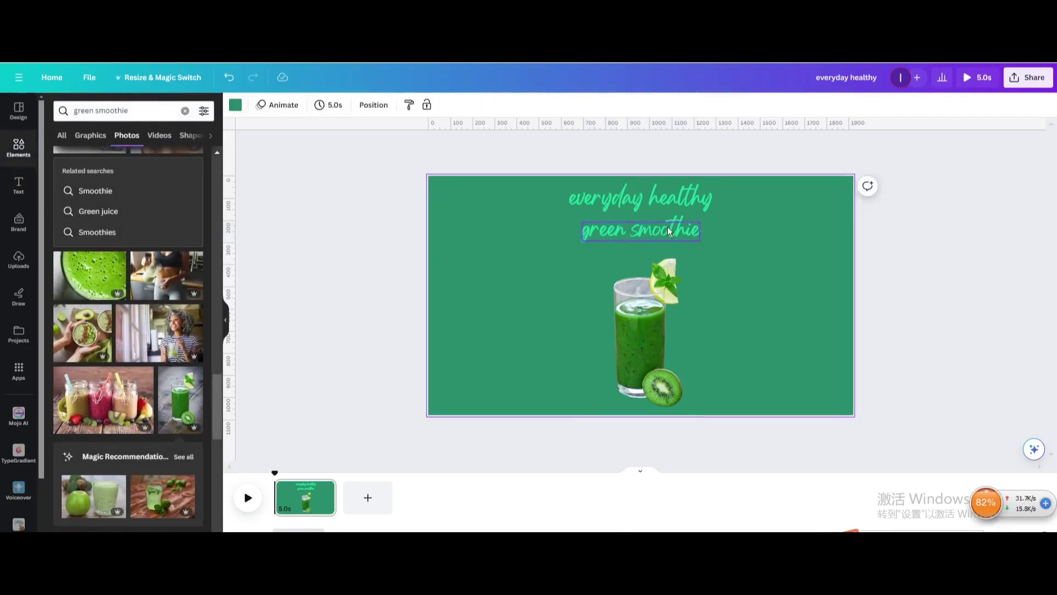
- Set the font of the "green smoothie" text to More Sugar
{"action": "left_click", "coordinate": [670, 230]}
{"action": "left_click", "coordinate": [303, 106]}
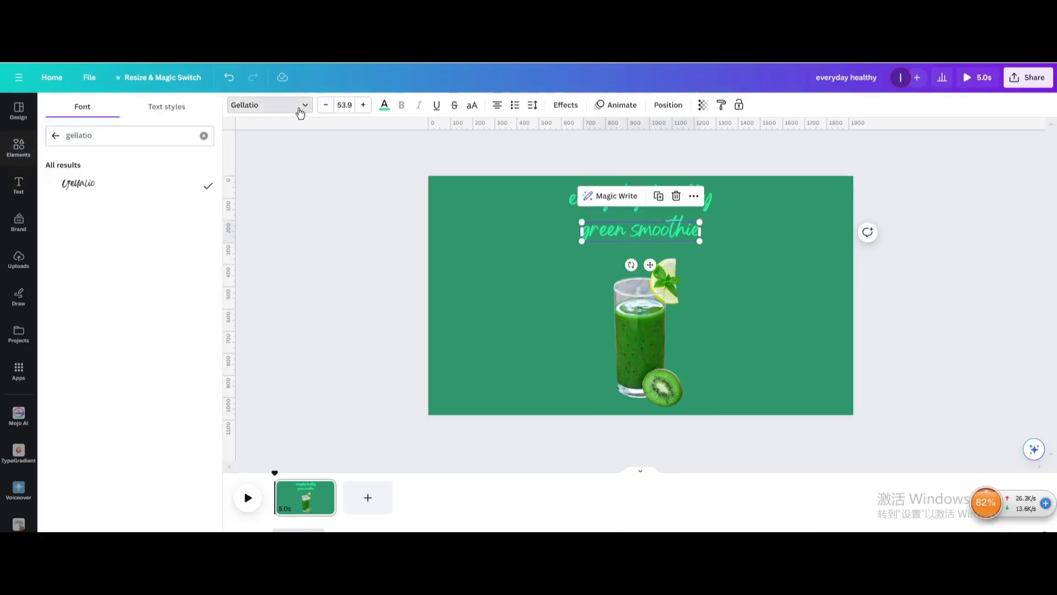
{"action": "left_click", "coordinate": [205, 136]}
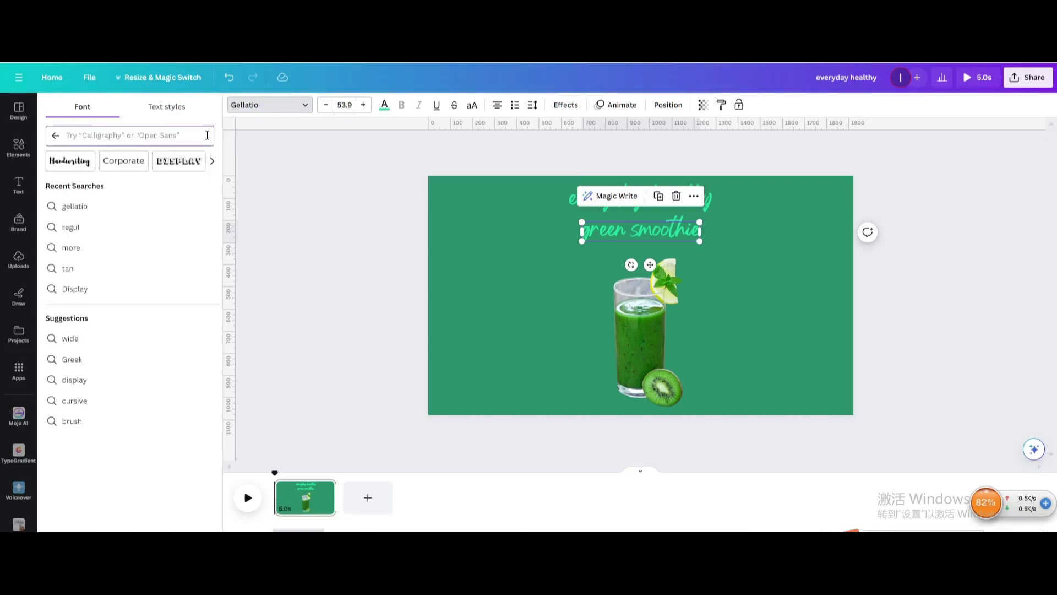
{"action": "type", "text": "more"}
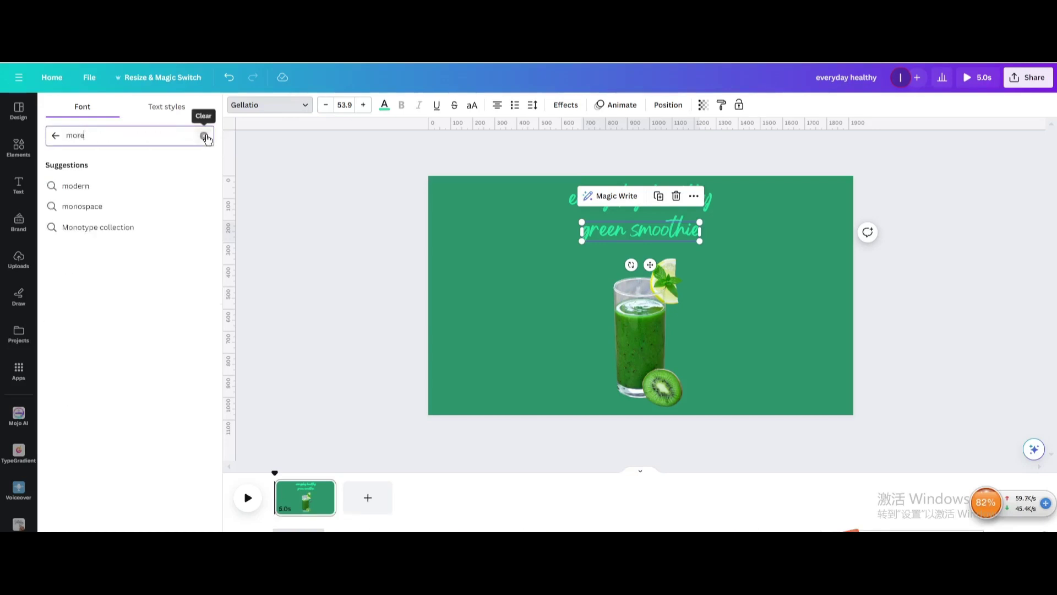
{"action": "key", "text": "Return"}
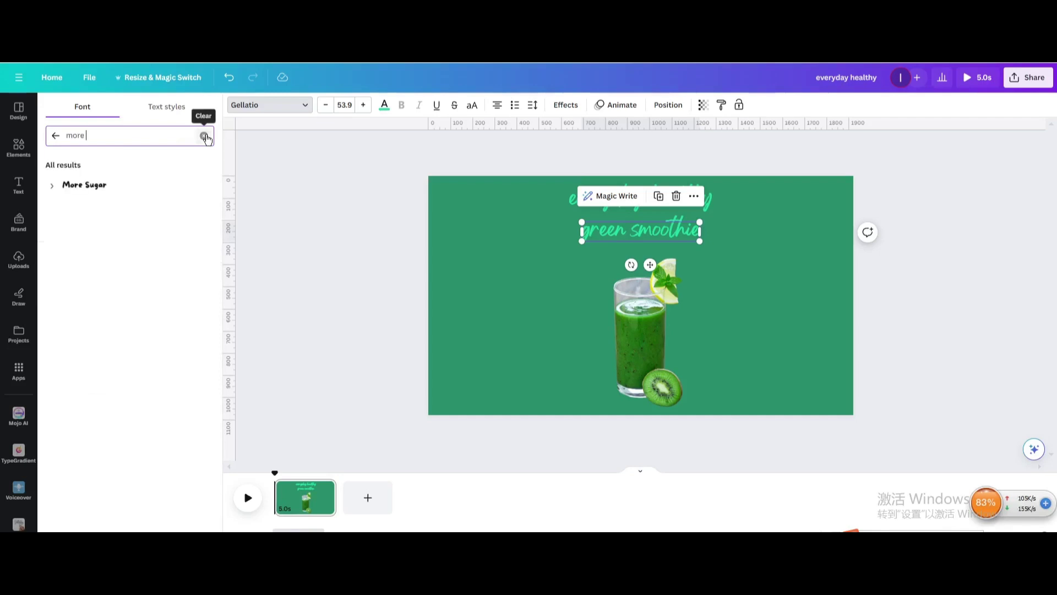
{"action": "left_click", "coordinate": [82, 184]}
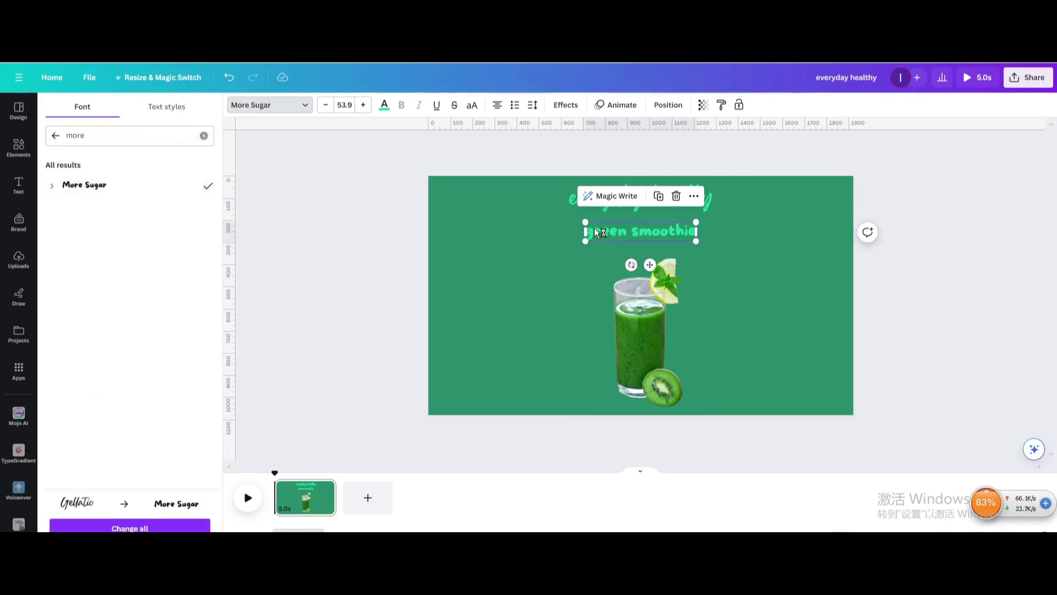
- Enlarge the "green smoothie" text to size 122 and style it in white uppercase letters
{"action": "left_click_drag", "start_coordinate": [585, 222], "coordinate": [519, 211]}
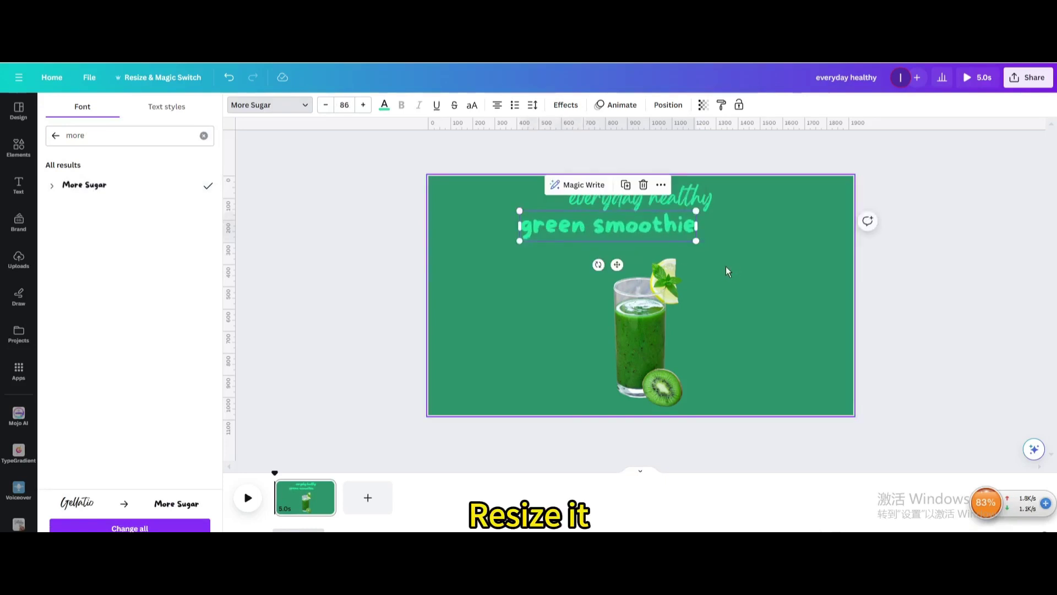
{"action": "mouse_move", "coordinate": [696, 240]}
{"action": "left_mouse_down"}
{"action": "mouse_move", "coordinate": [770, 255]}
{"action": "mouse_move", "coordinate": [707, 231]}
{"action": "left_mouse_up"}
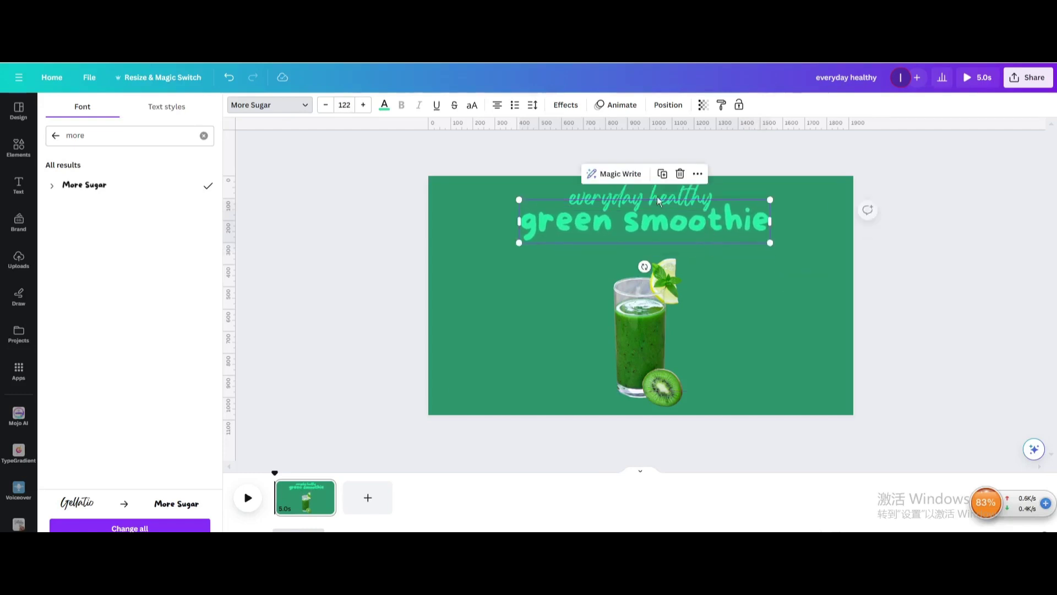
{"action": "left_click", "coordinate": [472, 104]}
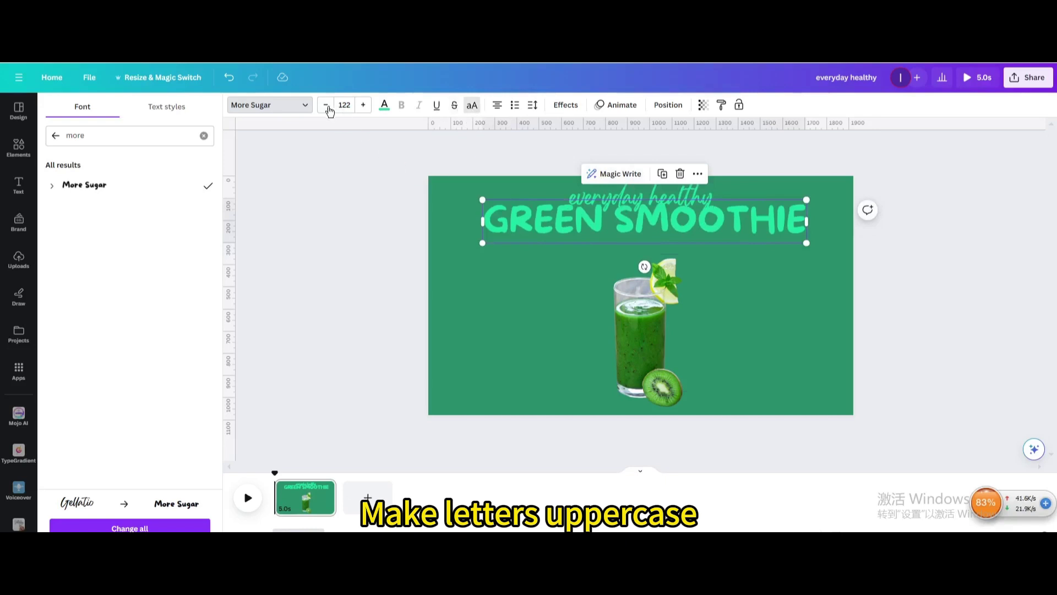
{"action": "left_click", "coordinate": [384, 104]}
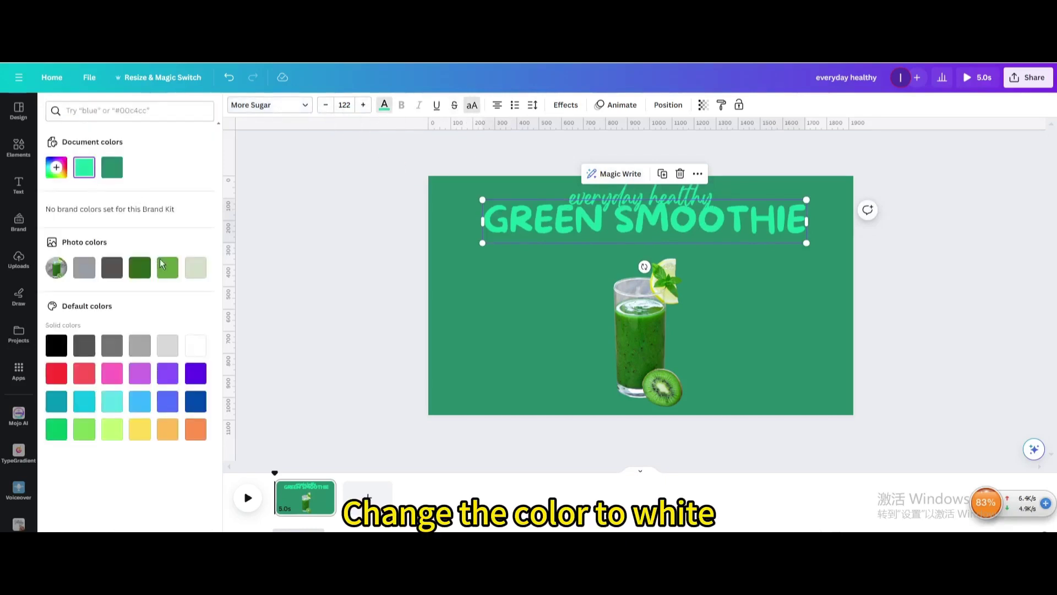
{"action": "left_click", "coordinate": [197, 347]}
- Scale the "GREEN SMOOTHIE" text to size 97.5 just beneath the "everyday healthy" line and move the smoothie photo up slightly
{"action": "left_click_drag", "start_coordinate": [643, 218], "coordinate": [647, 227]}
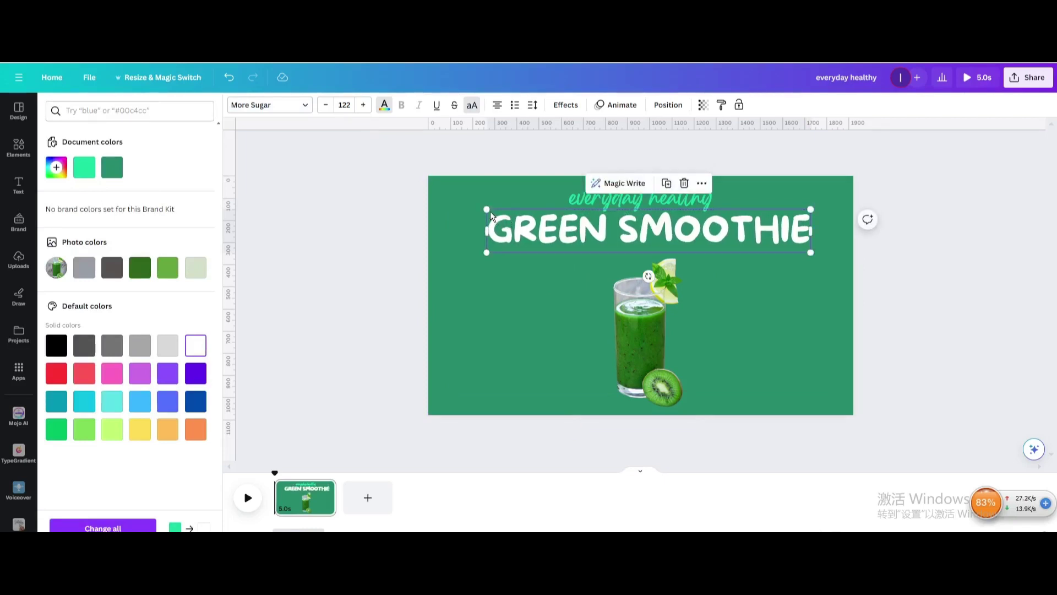
{"action": "left_click_drag", "start_coordinate": [490, 211], "coordinate": [533, 216]}
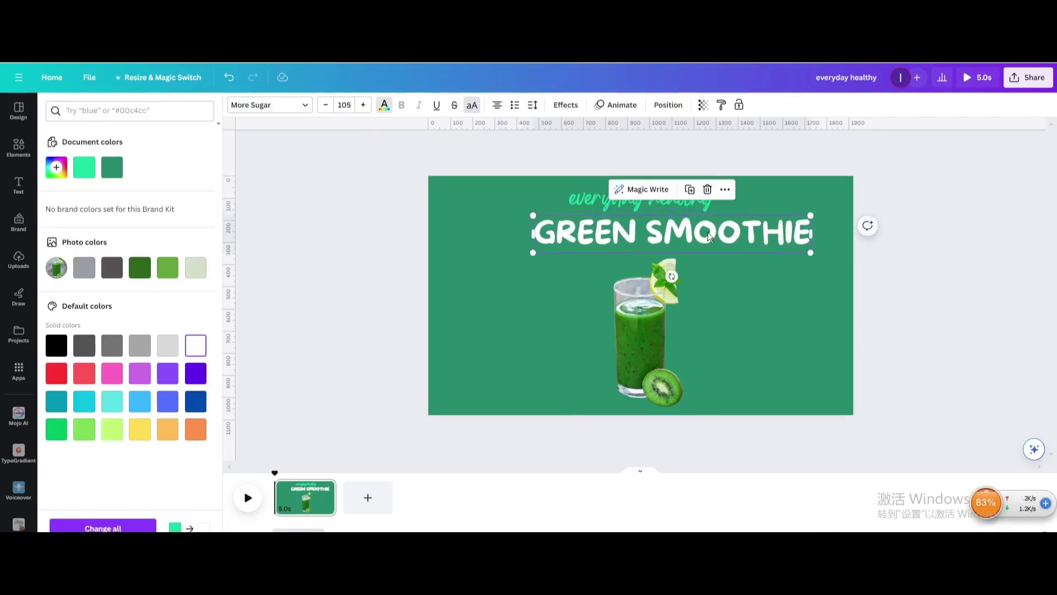
{"action": "left_click_drag", "start_coordinate": [810, 252], "coordinate": [790, 243]}
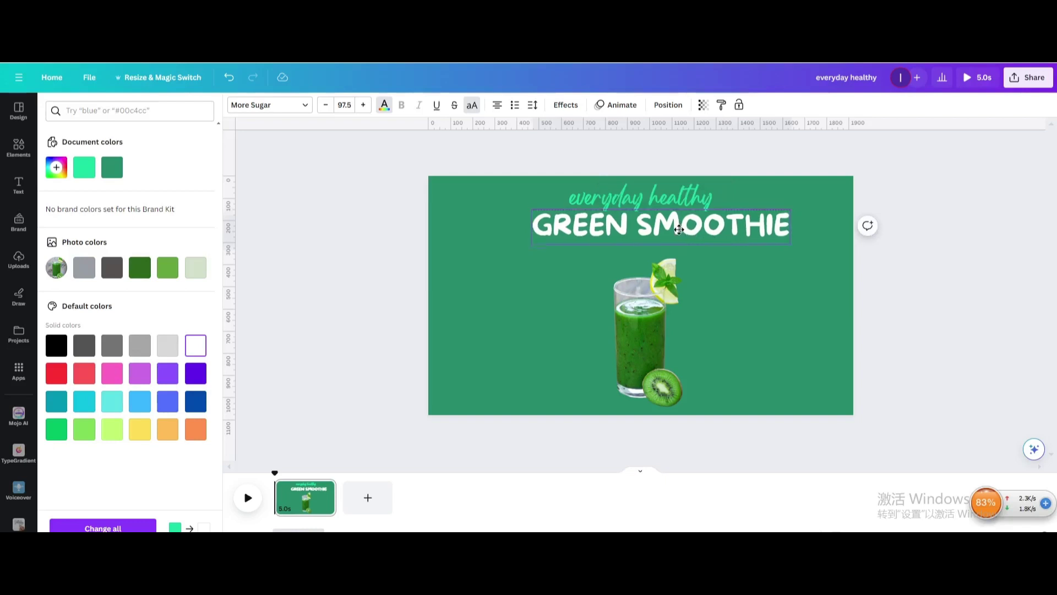
{"action": "left_click_drag", "start_coordinate": [679, 229], "coordinate": [677, 227]}
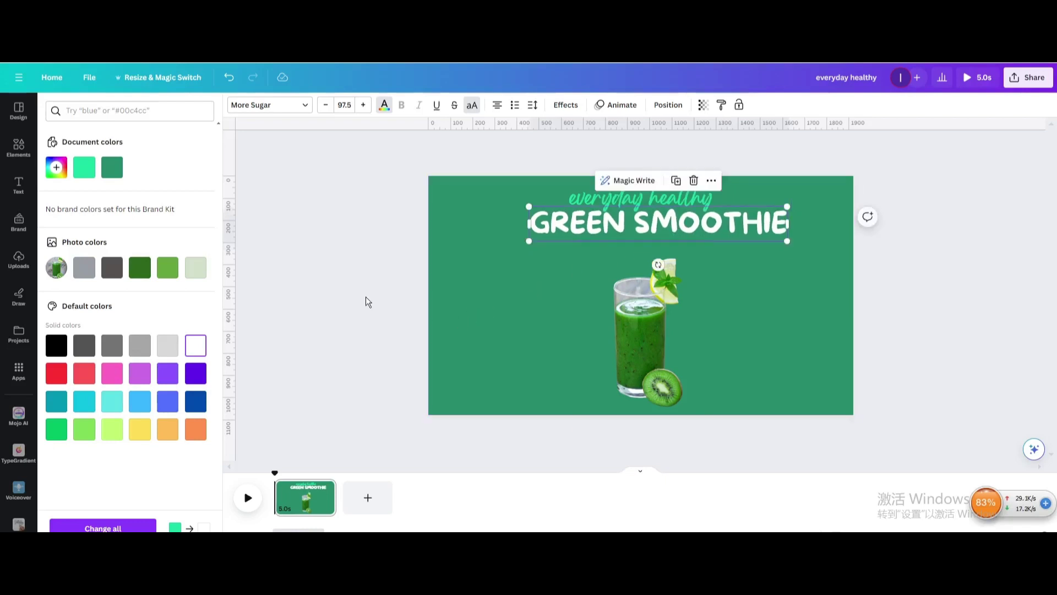
{"action": "left_click", "coordinate": [606, 320]}
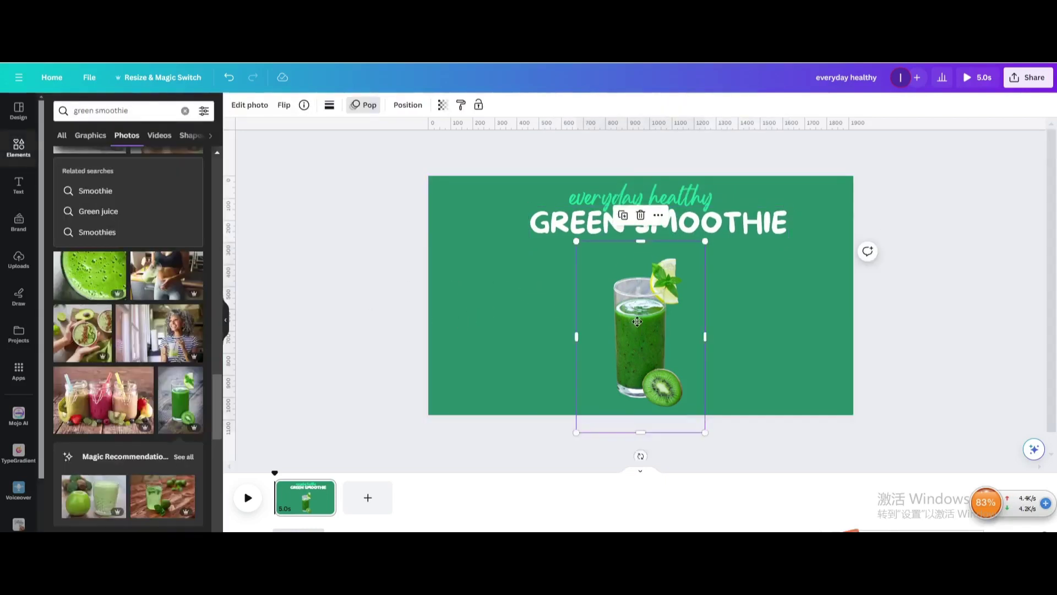
{"action": "left_click_drag", "start_coordinate": [637, 322], "coordinate": [636, 312]}
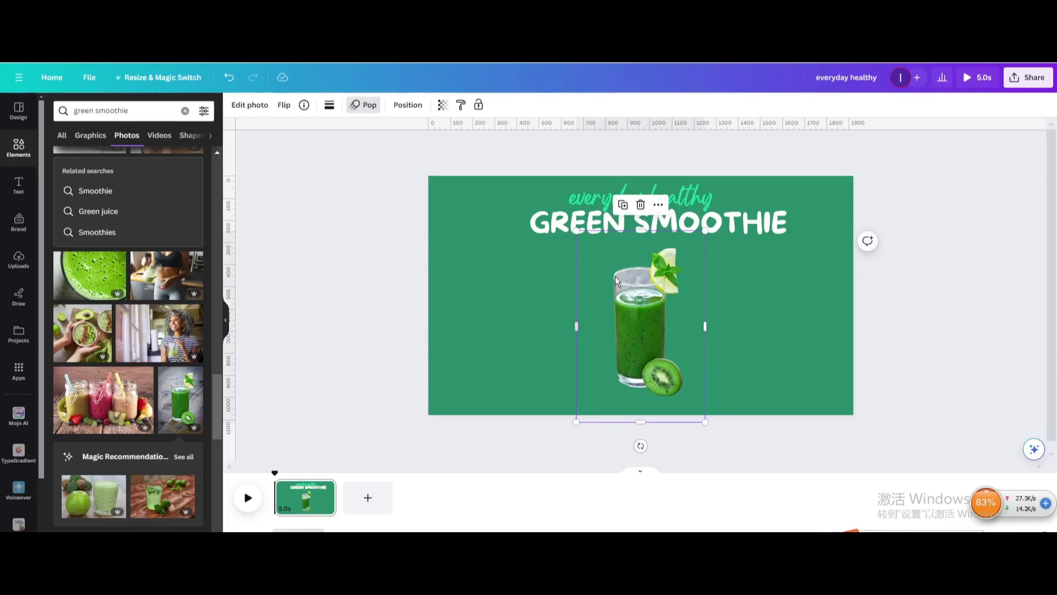
- Apply the Baseline animation on enter to both the "GREEN SMOOTHIE" and "everyday healthy" texts
{"action": "left_click", "coordinate": [553, 212]}
{"action": "left_click", "coordinate": [568, 203], "text": "shift"}
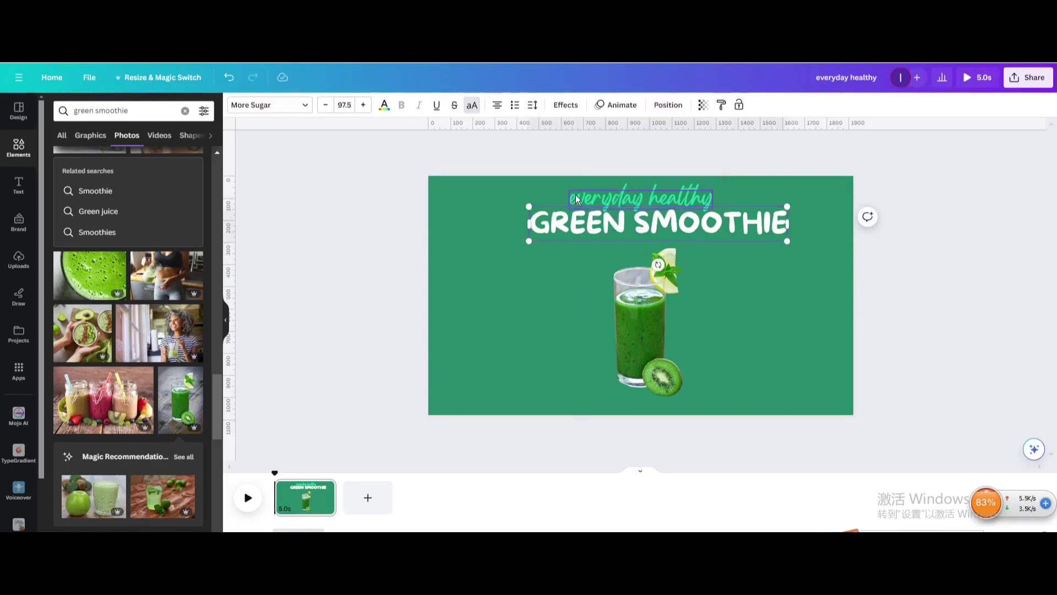
{"action": "left_click", "coordinate": [616, 107]}
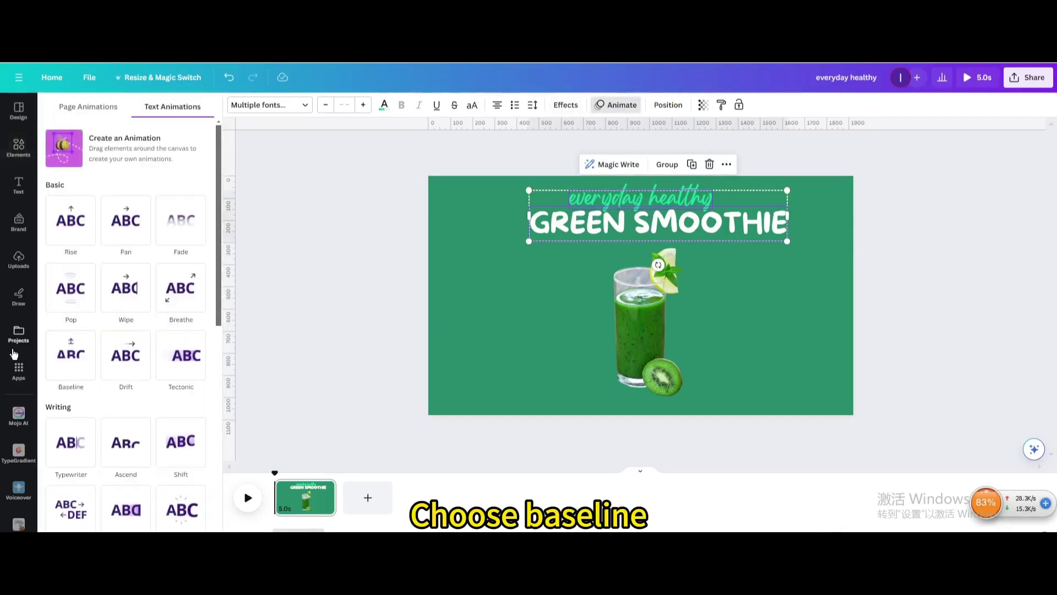
{"action": "left_click", "coordinate": [70, 355]}
{"action": "left_click", "coordinate": [113, 390]}
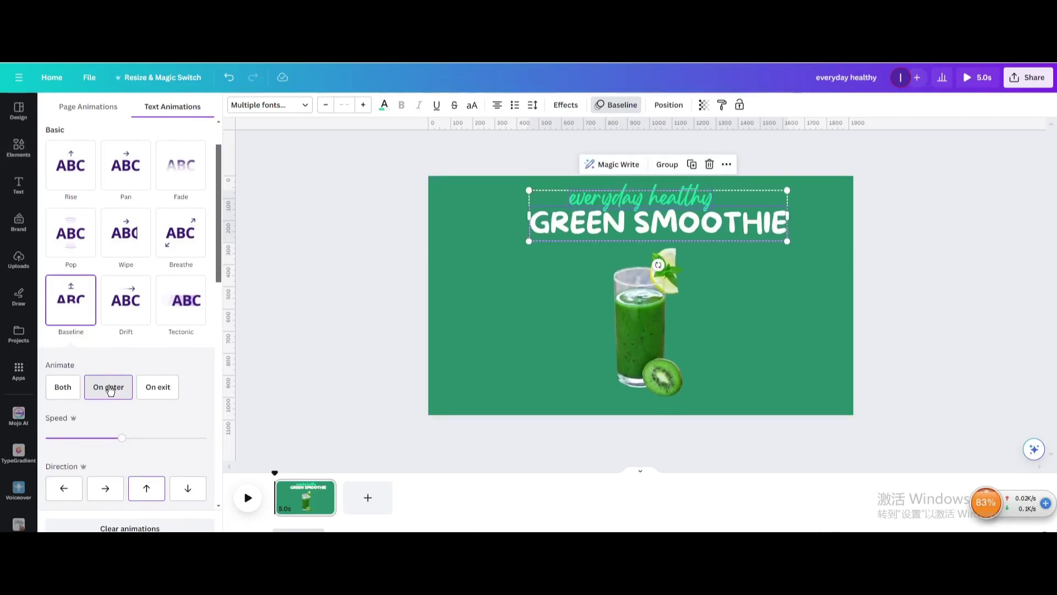
- Add a subheading with the text "Drink this before sleep and wake up with less weight everday"
{"action": "left_click", "coordinate": [20, 187]}
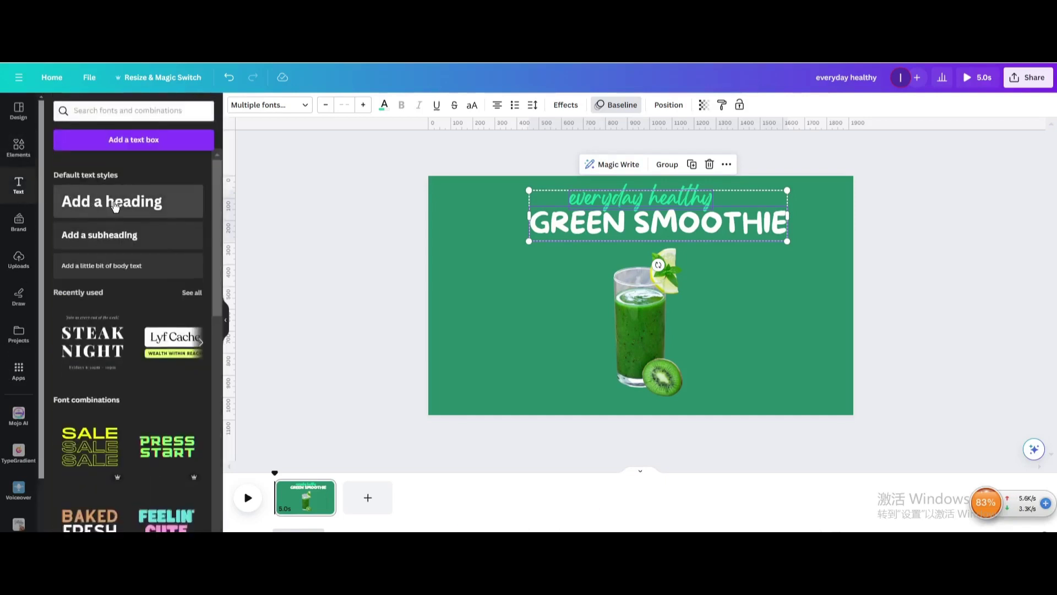
{"action": "left_click", "coordinate": [117, 235]}
{"action": "type", "text": "Dr"}
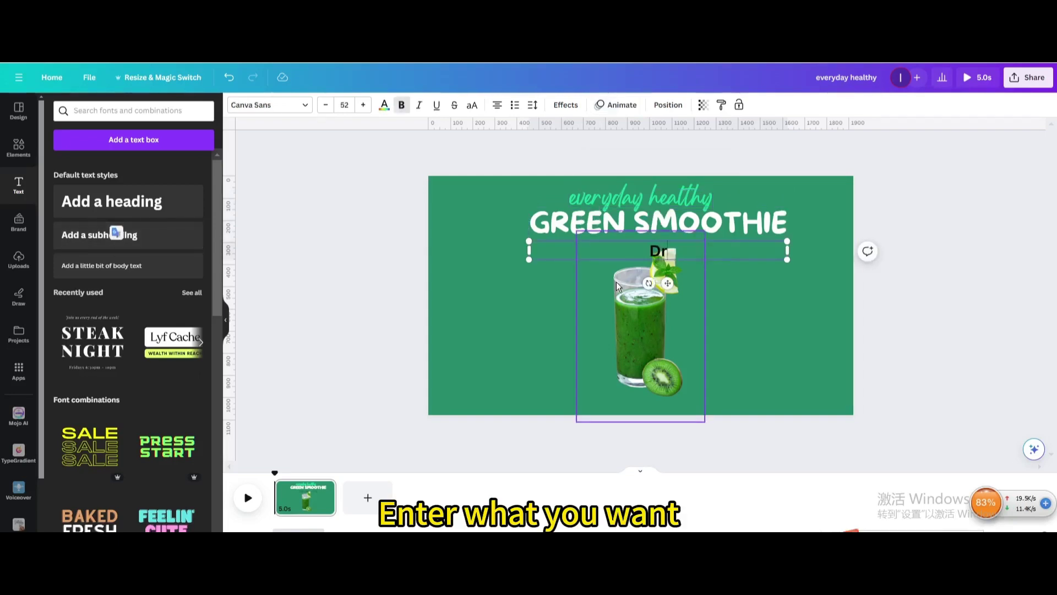
{"action": "type", "text": "ink this before sleep and wake"}
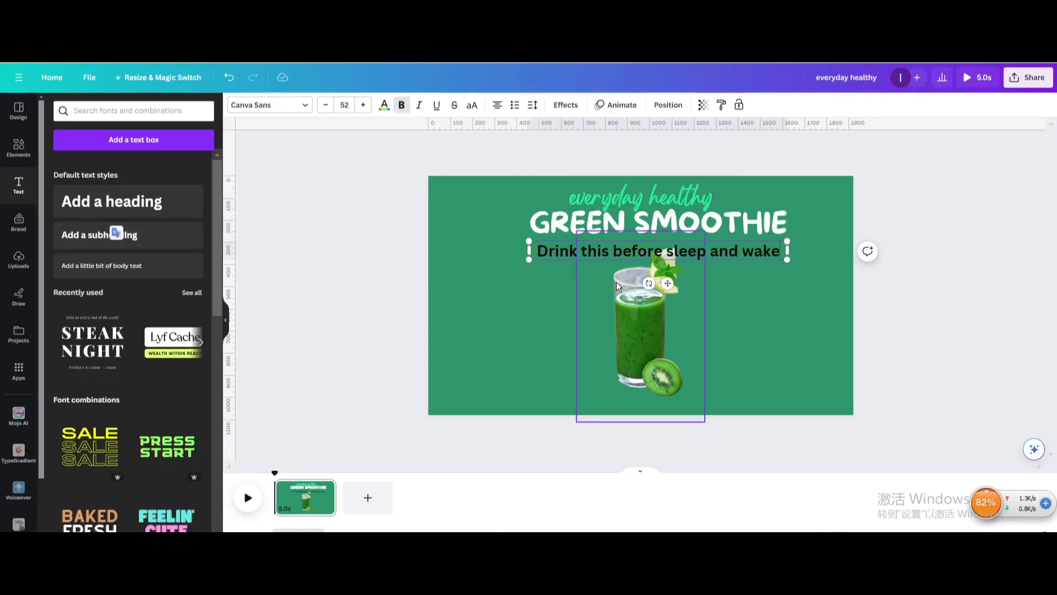
{"action": "type", "text": " up with less weight"}
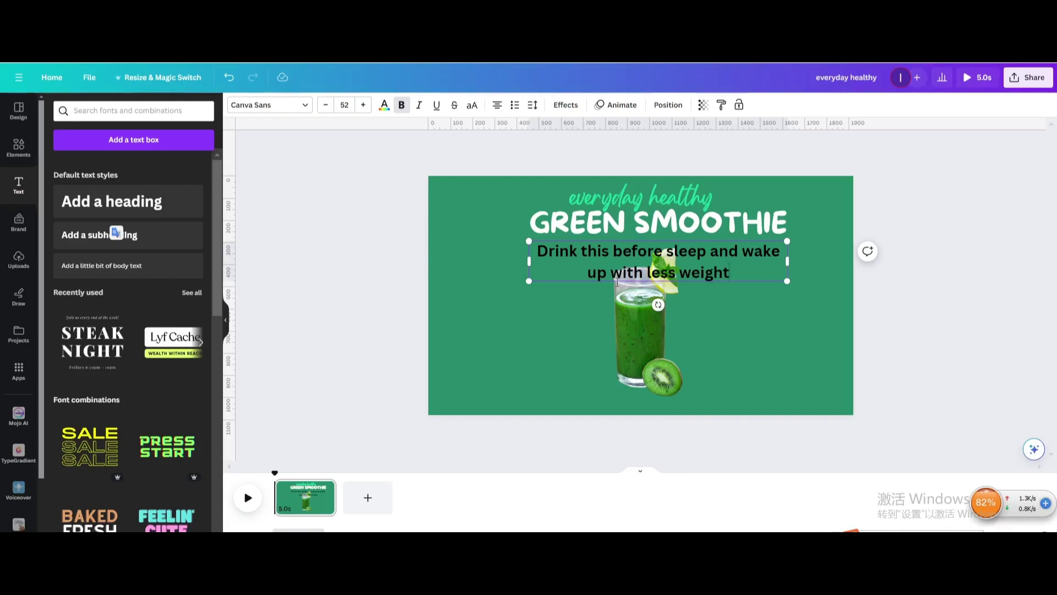
{"action": "type", "text": " everyday"}
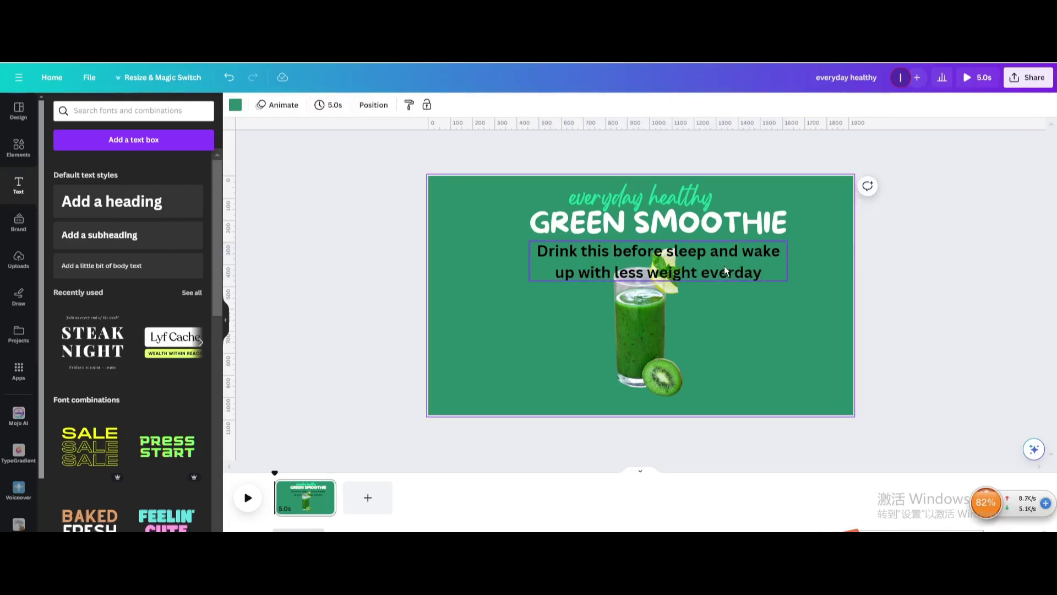
- Place the subheading centred along the page's lower edge, and trim and shrink the smoothie photo to fit between it and the title
{"action": "left_click_drag", "start_coordinate": [736, 273], "coordinate": [707, 391]}
{"action": "left_click", "coordinate": [643, 297]}
{"action": "left_click_drag", "start_coordinate": [643, 298], "coordinate": [643, 273]}
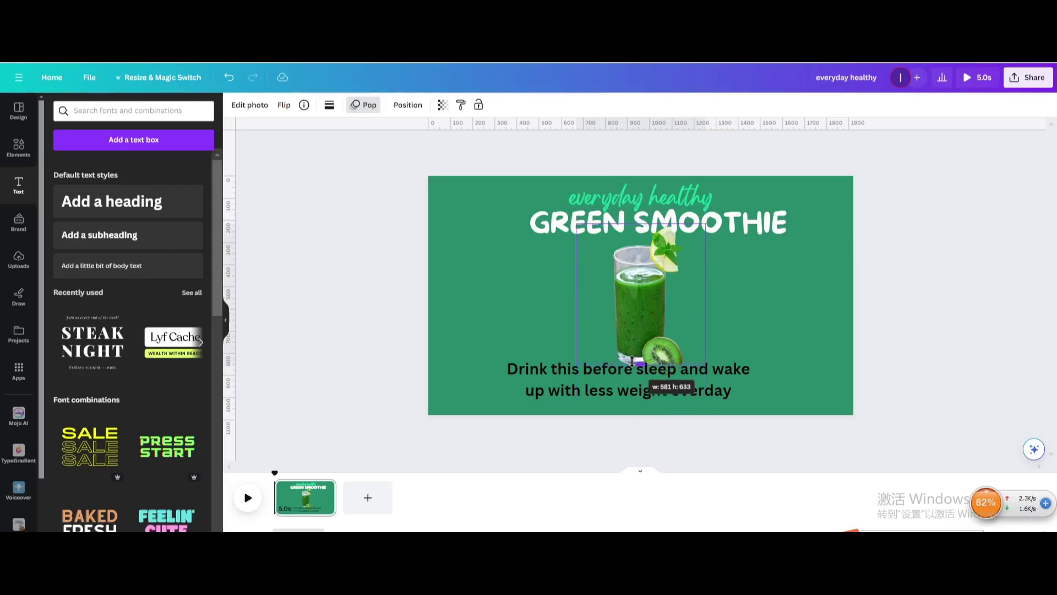
{"action": "left_click_drag", "start_coordinate": [639, 297], "coordinate": [627, 292]}
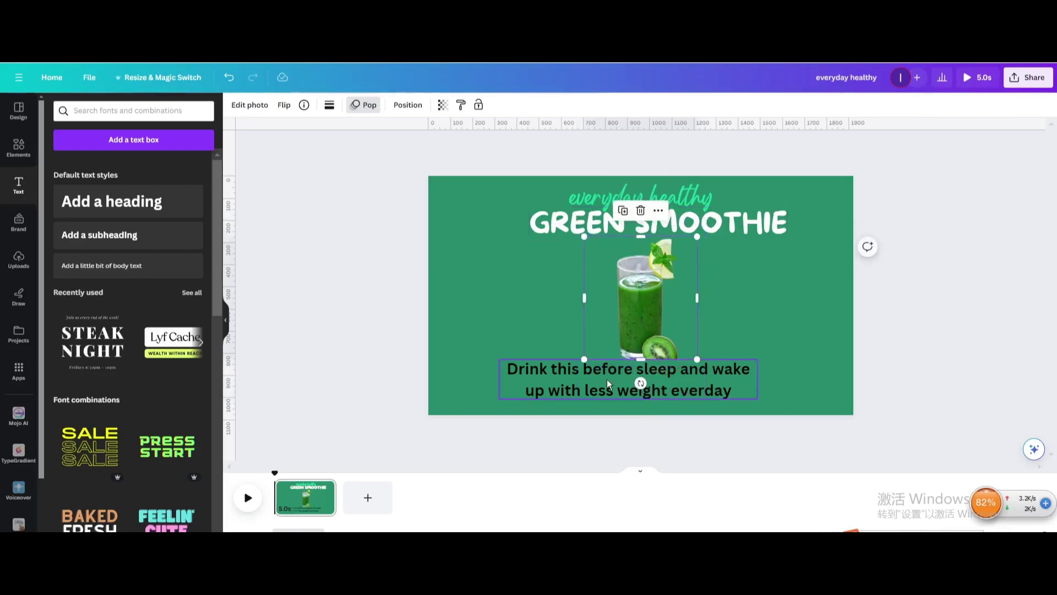
{"action": "left_click", "coordinate": [641, 373]}
- Set the subheading's font to Anton and recolor it to the document's mint green, #1ADDA2
{"action": "left_click", "coordinate": [305, 105]}
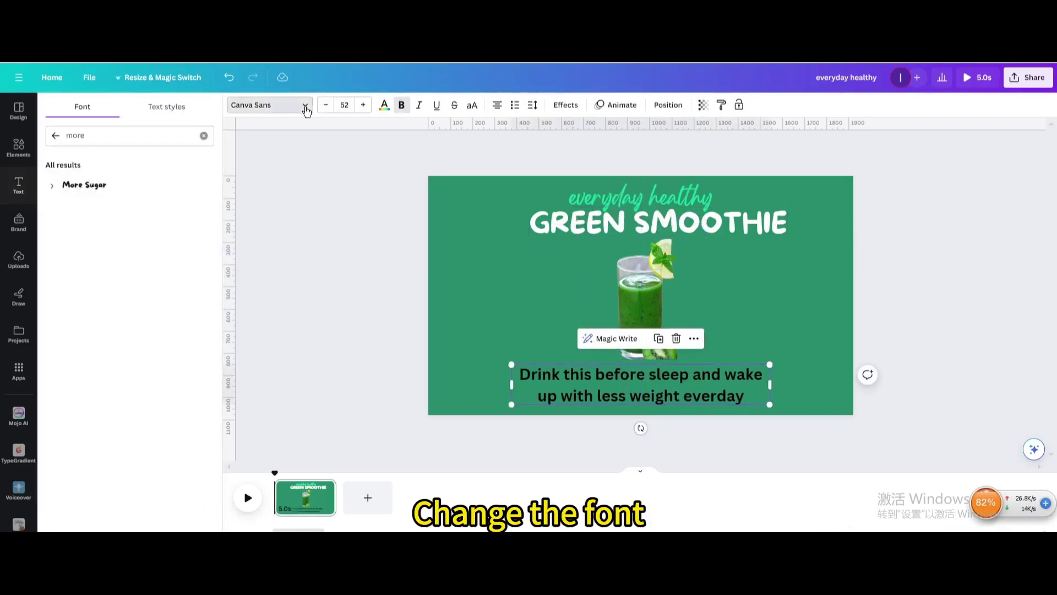
{"action": "left_click", "coordinate": [204, 135]}
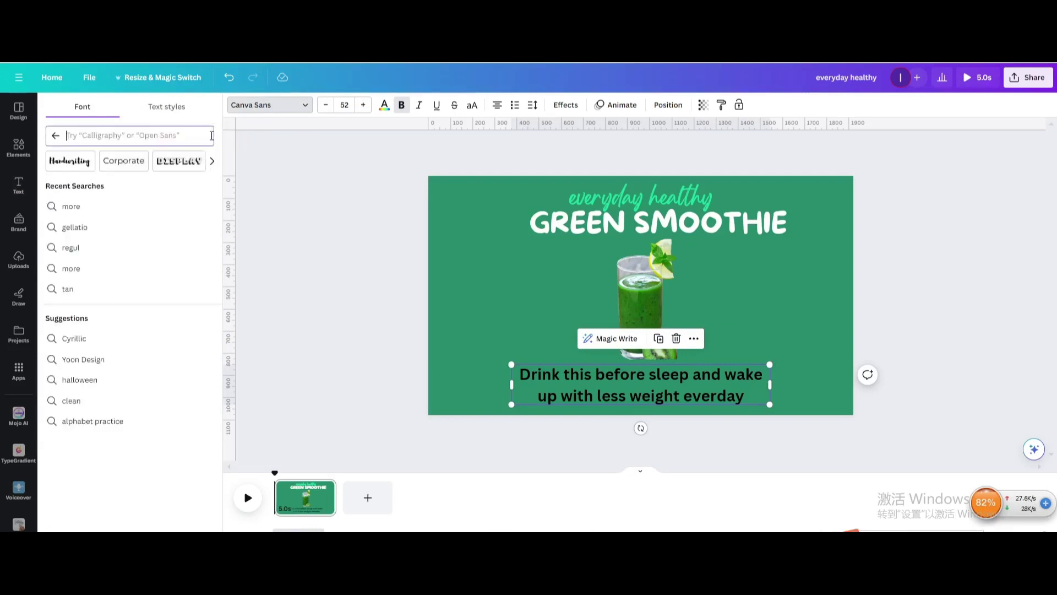
{"action": "left_click", "coordinate": [55, 136]}
{"action": "scroll", "coordinate": [88, 424], "scroll_direction": "down", "scroll_amount": 2}
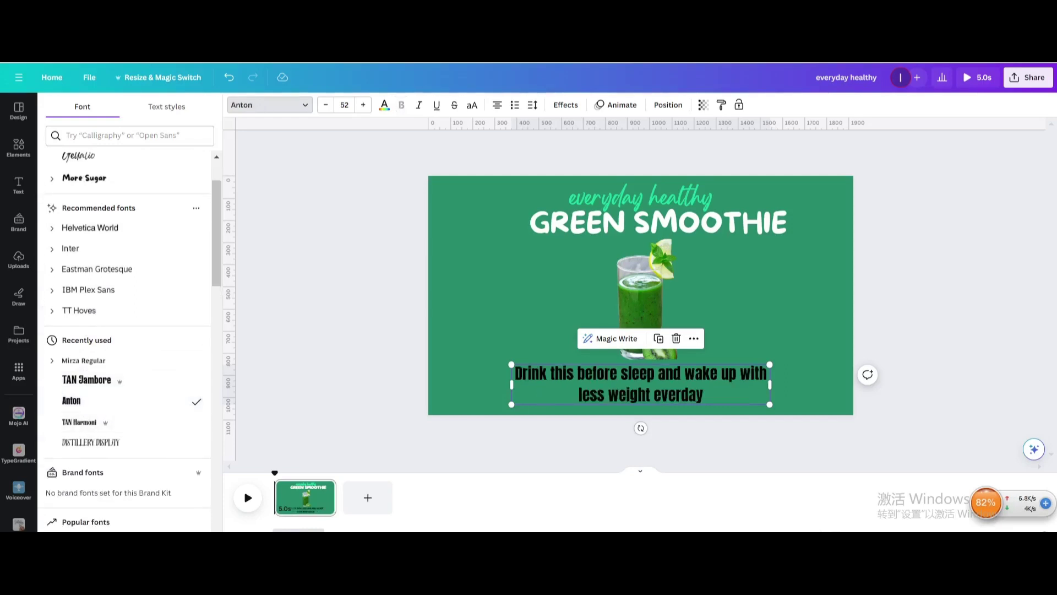
{"action": "left_click", "coordinate": [384, 106]}
{"action": "left_click", "coordinate": [113, 170]}
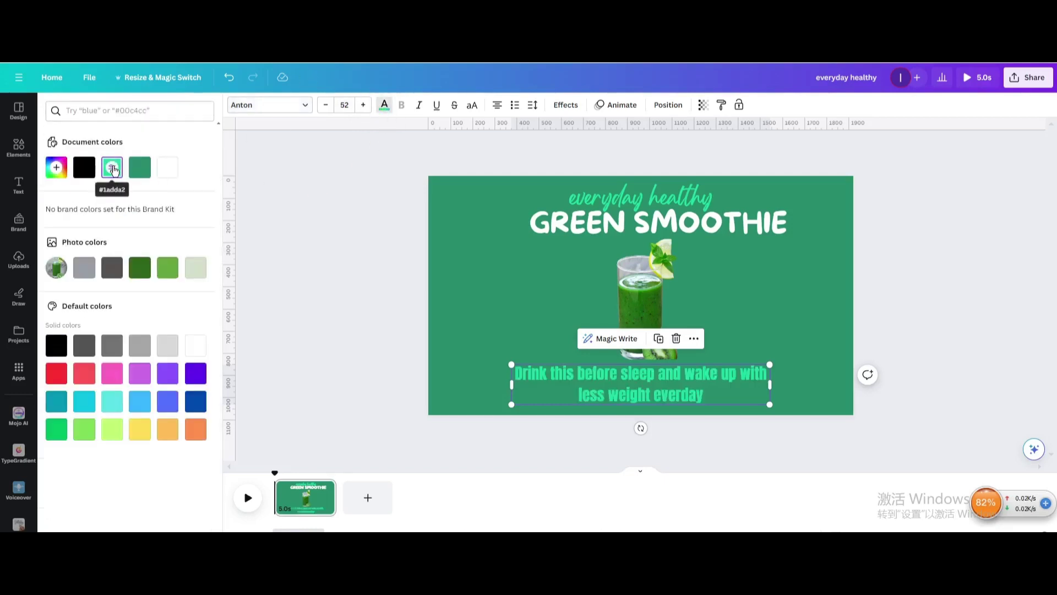
- Tighten the subheading's line spacing to 1.03 and nudge the text slightly down
{"action": "left_click", "coordinate": [533, 110]}
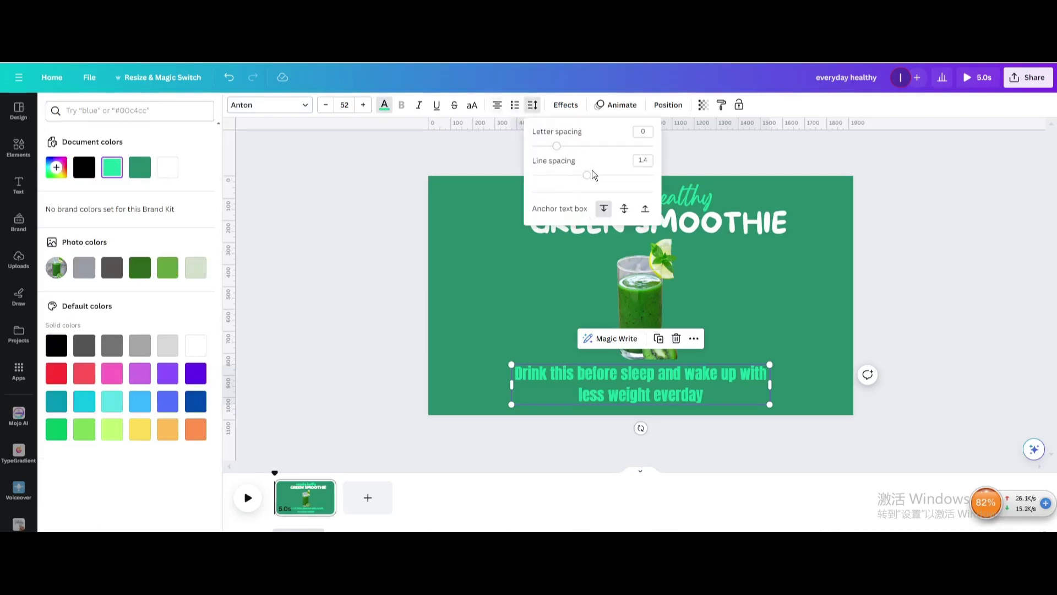
{"action": "left_click_drag", "start_coordinate": [588, 177], "coordinate": [568, 178]}
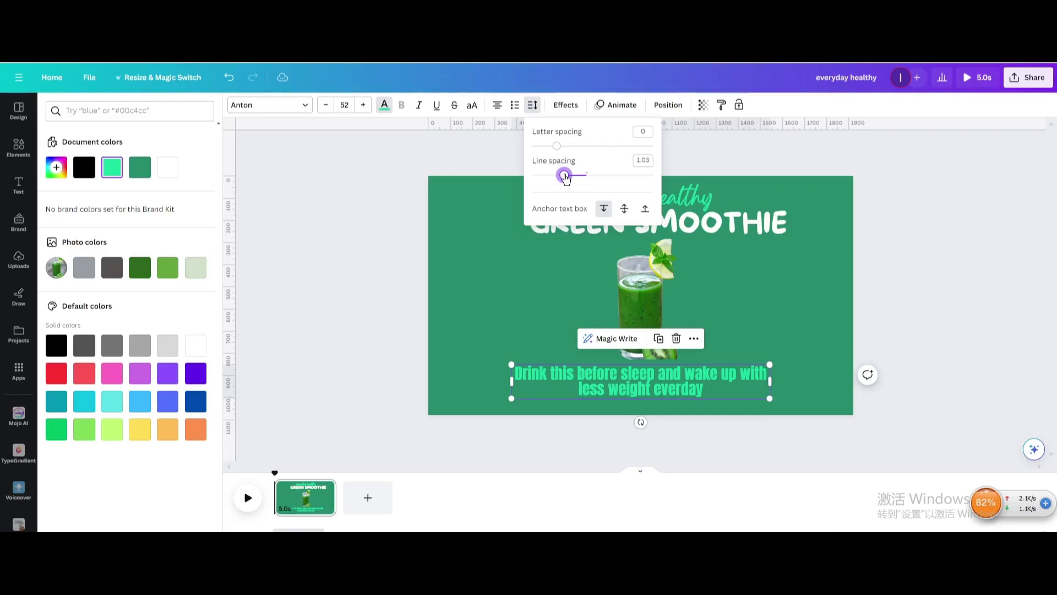
{"action": "left_click", "coordinate": [524, 289]}
{"action": "left_click", "coordinate": [607, 385]}
{"action": "left_click_drag", "start_coordinate": [607, 385], "coordinate": [607, 387]}
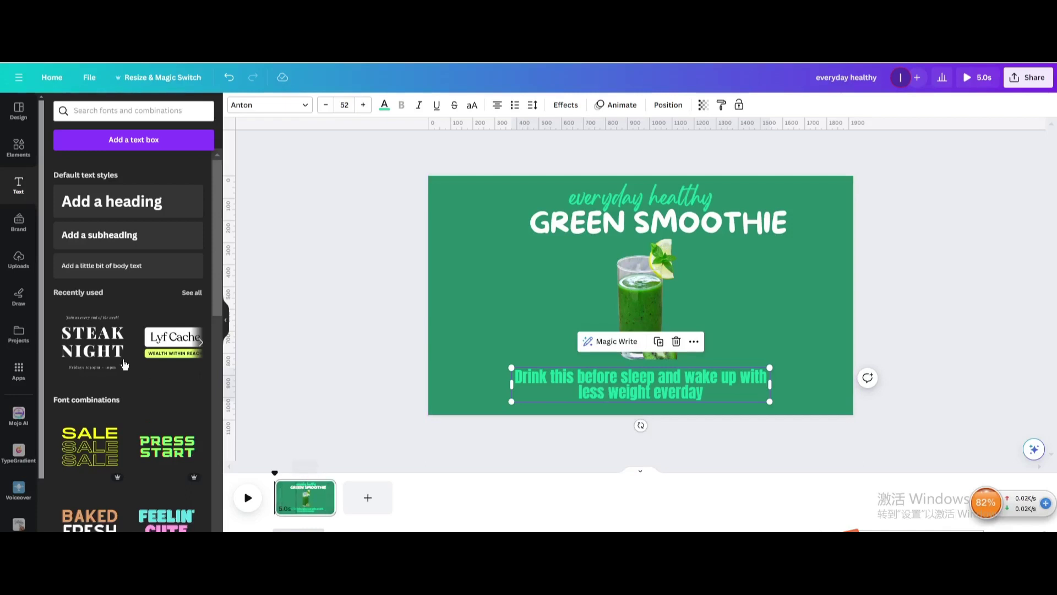
- Apply the Baseline animation on enter to the "Drink this before sleep" subheading
{"action": "left_click", "coordinate": [623, 113]}
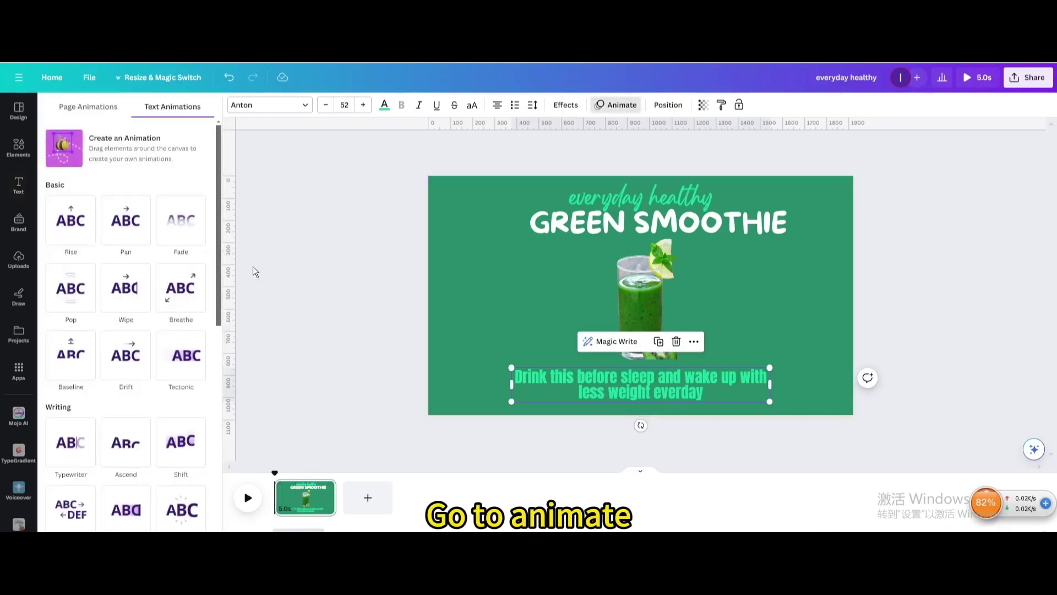
{"action": "left_click", "coordinate": [69, 352]}
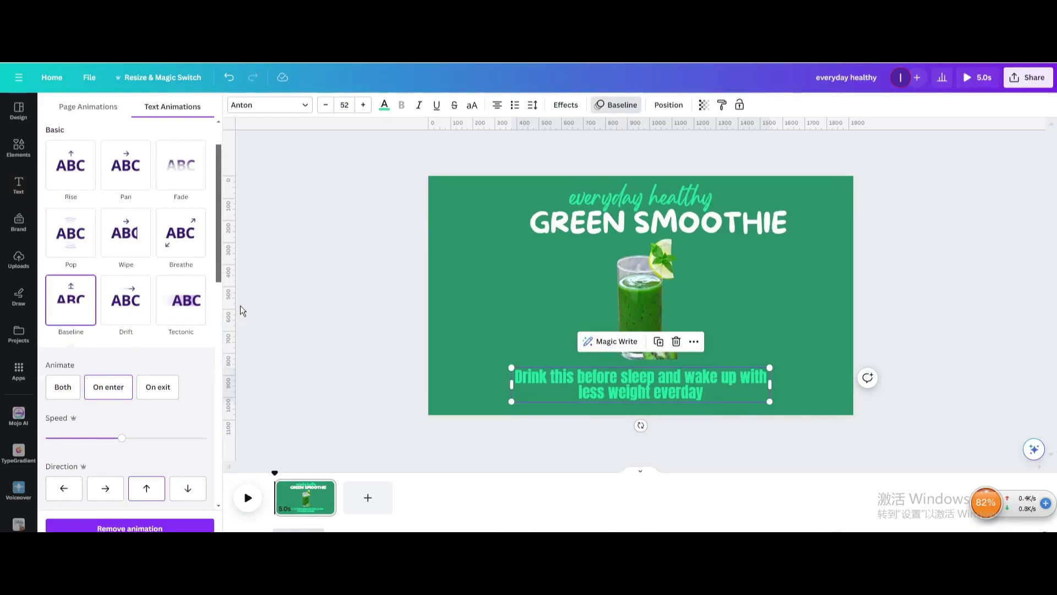
{"action": "left_click", "coordinate": [11, 184]}
- Search the graphics elements for "blinking stars" and add the animated white twinkling stars graphic to the page
{"action": "left_click", "coordinate": [18, 148]}
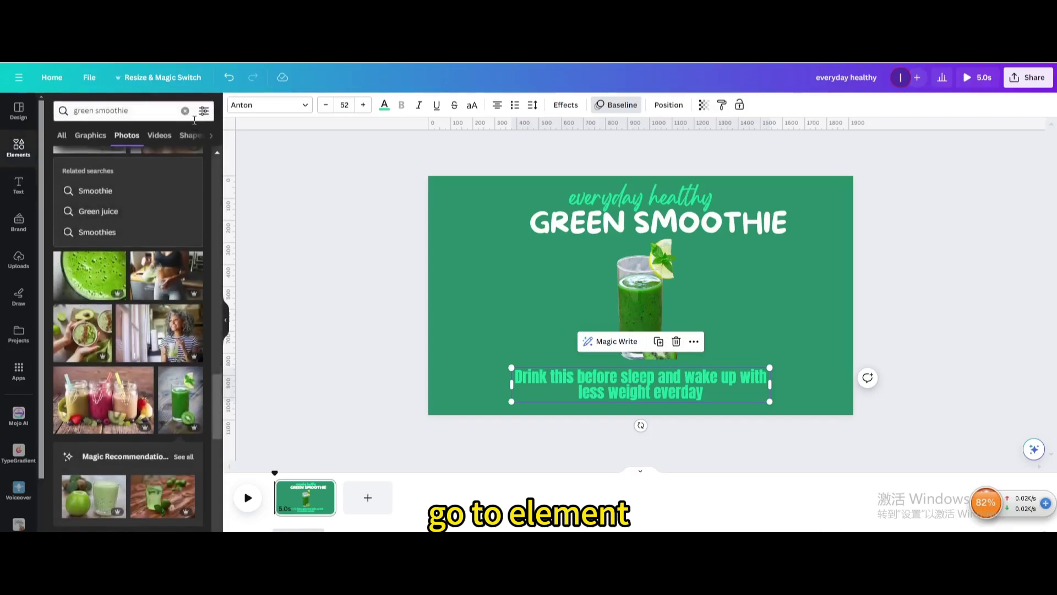
{"action": "left_click", "coordinate": [184, 110]}
{"action": "type", "text": "bliki"}
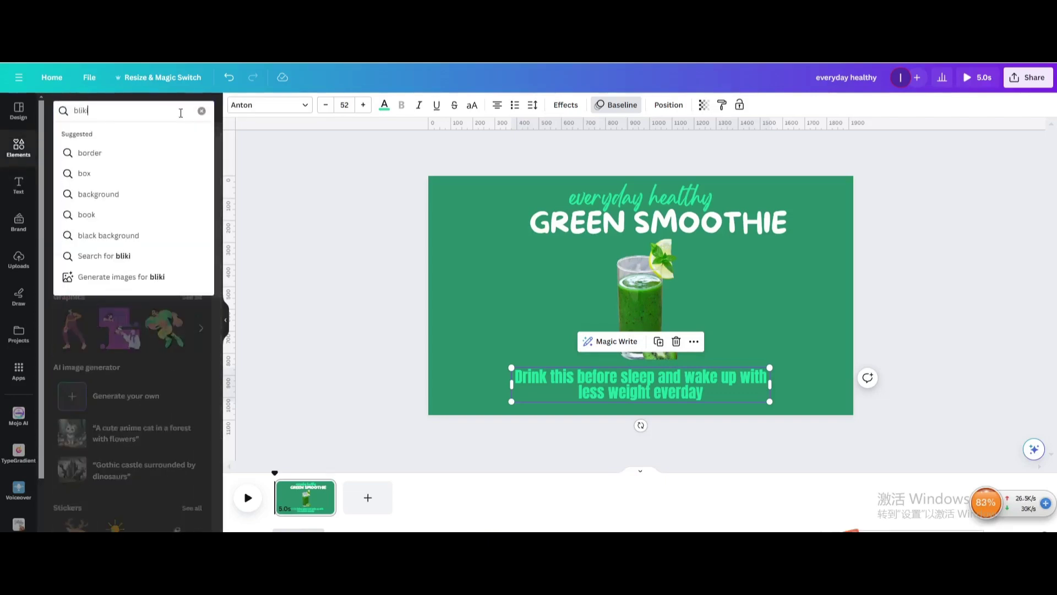
{"action": "type", "text": "ng s"}
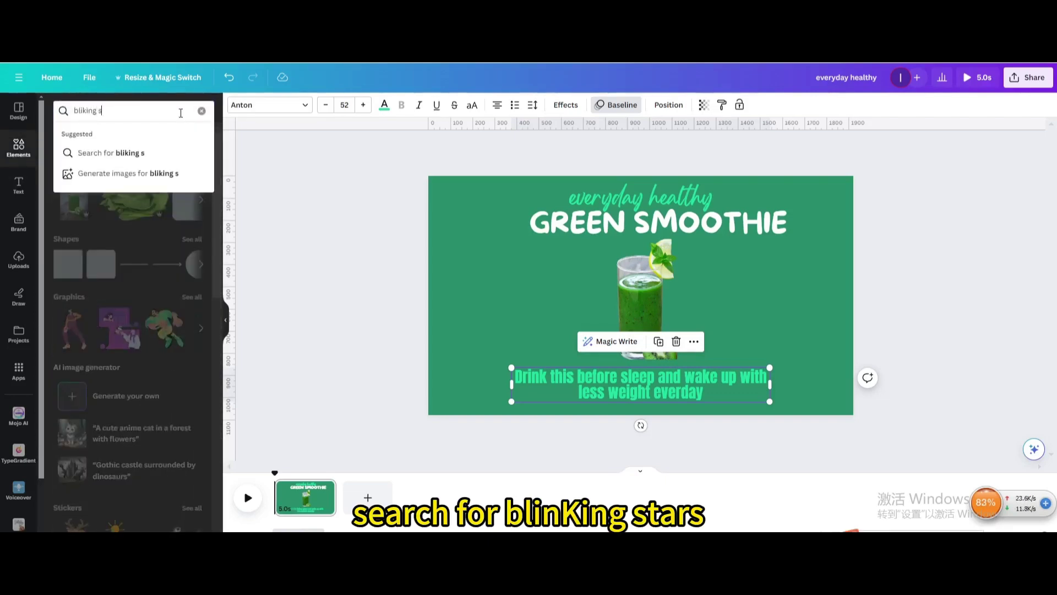
{"action": "type", "text": "tars"}
{"action": "key", "text": "Return"}
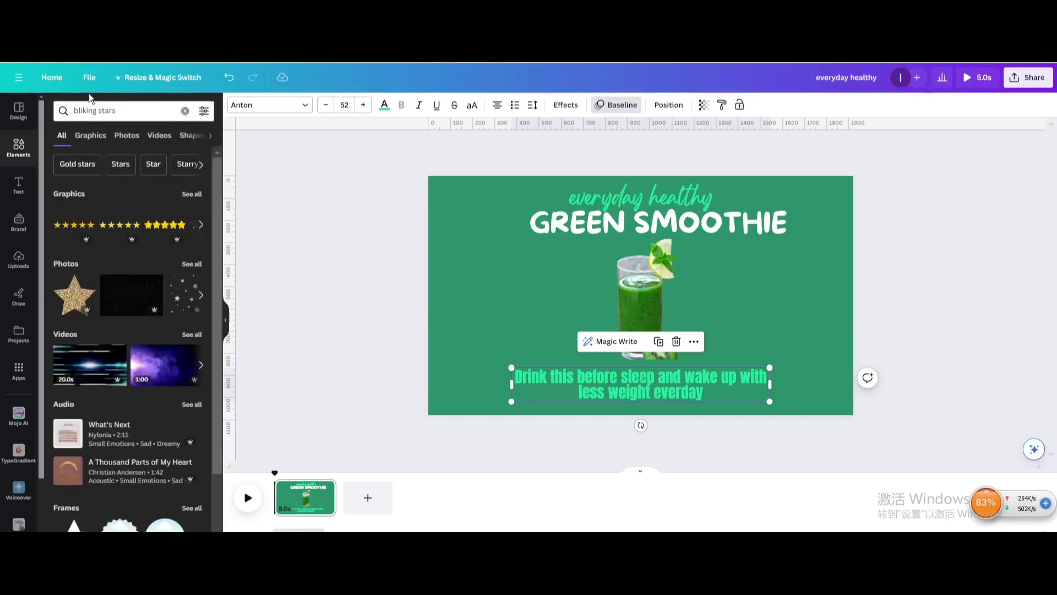
{"action": "left_click", "coordinate": [90, 136]}
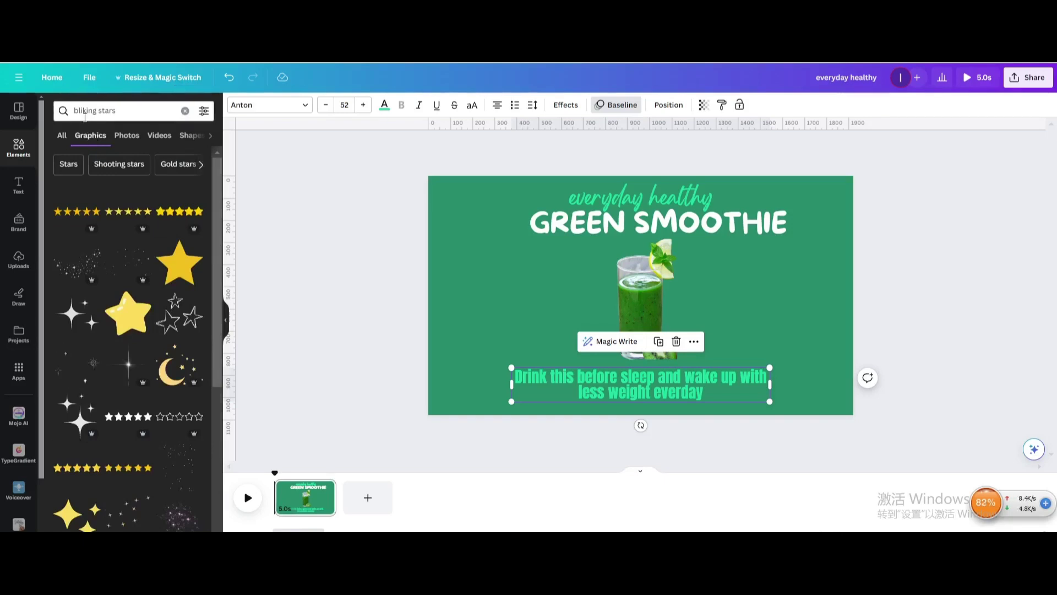
{"action": "left_click", "coordinate": [84, 112]}
{"action": "type", "text": "n"}
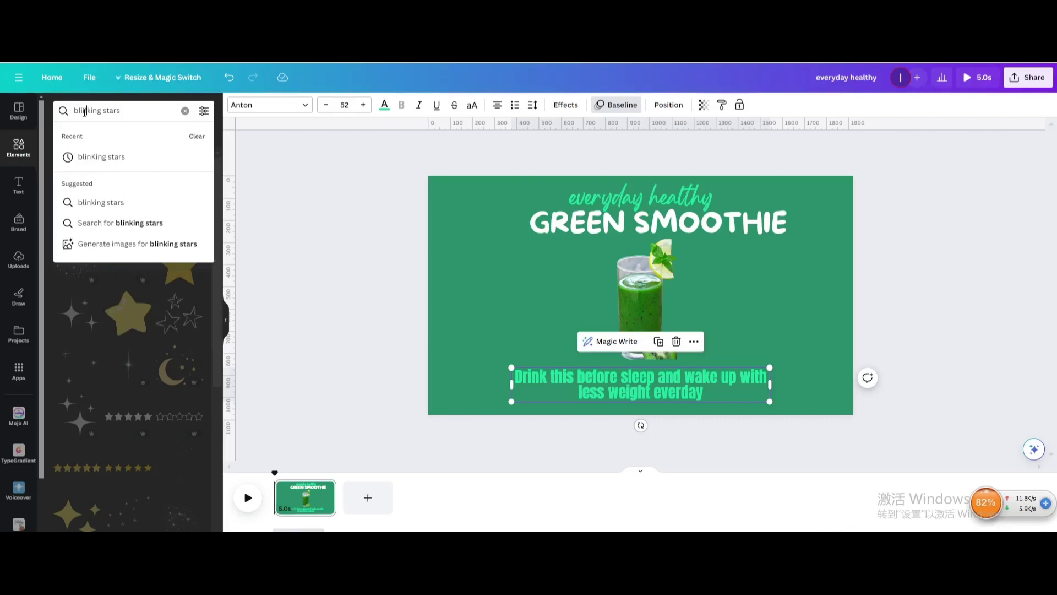
{"action": "left_click", "coordinate": [97, 155]}
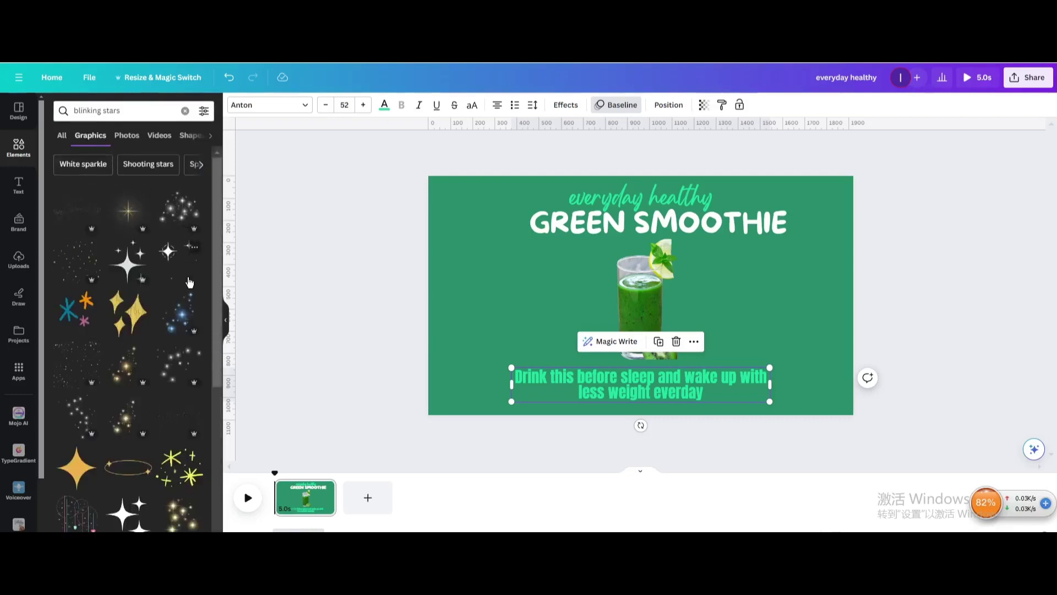
{"action": "left_click", "coordinate": [165, 268]}
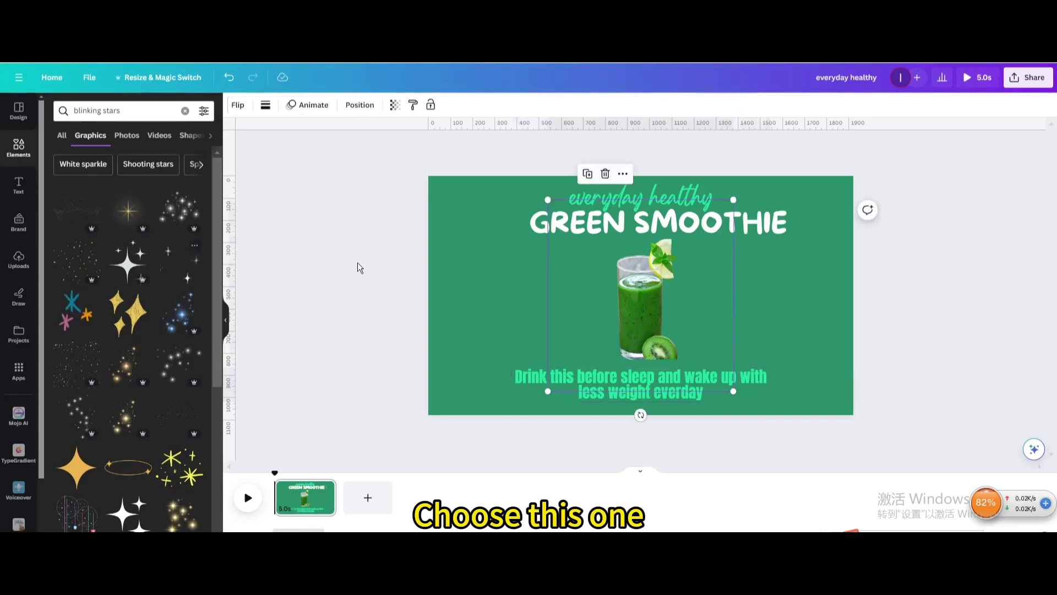
- Shrink the stars graphic beside the glass's upper left side and place a duplicate at the glass's lower right side
{"action": "left_click_drag", "start_coordinate": [735, 200], "coordinate": [588, 271]}
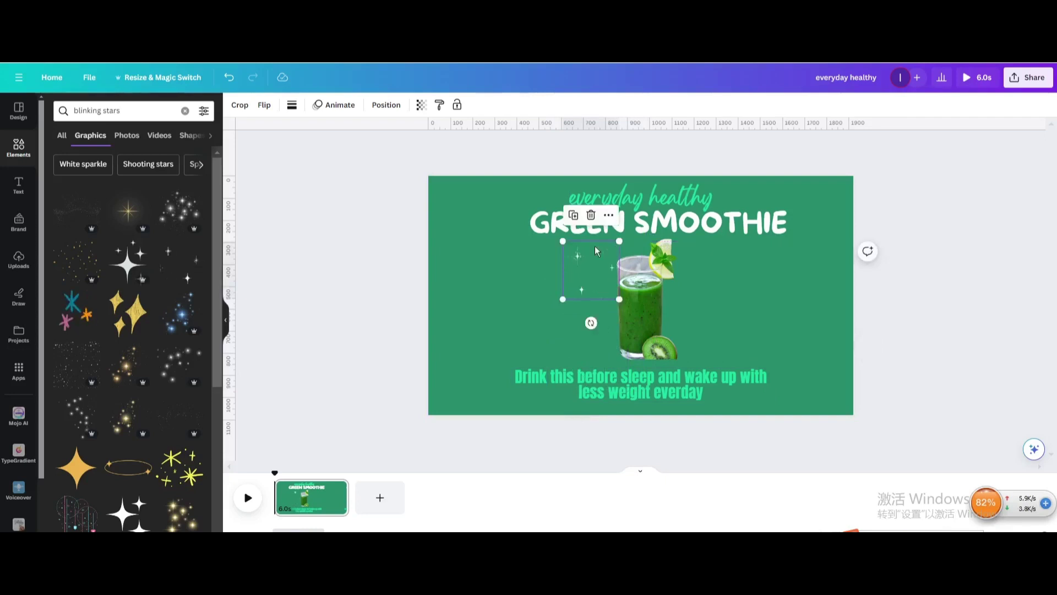
{"action": "left_click", "coordinate": [573, 216]}
{"action": "left_click_drag", "start_coordinate": [602, 281], "coordinate": [695, 334]}
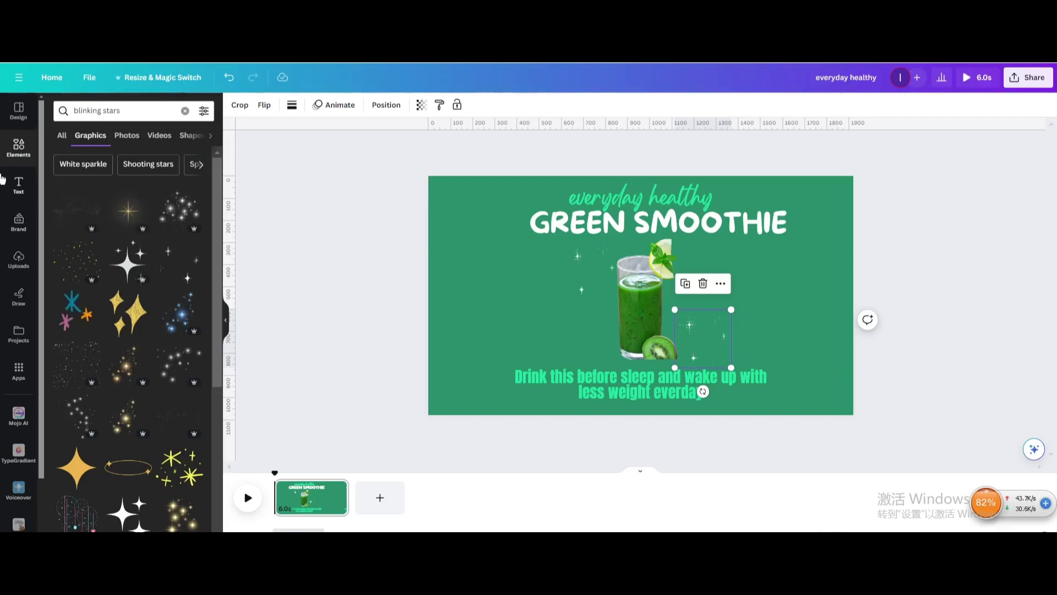
- Add the large mint sprig from the recently used elements and place it running off the page's lower-left corner
{"action": "left_click", "coordinate": [185, 111]}
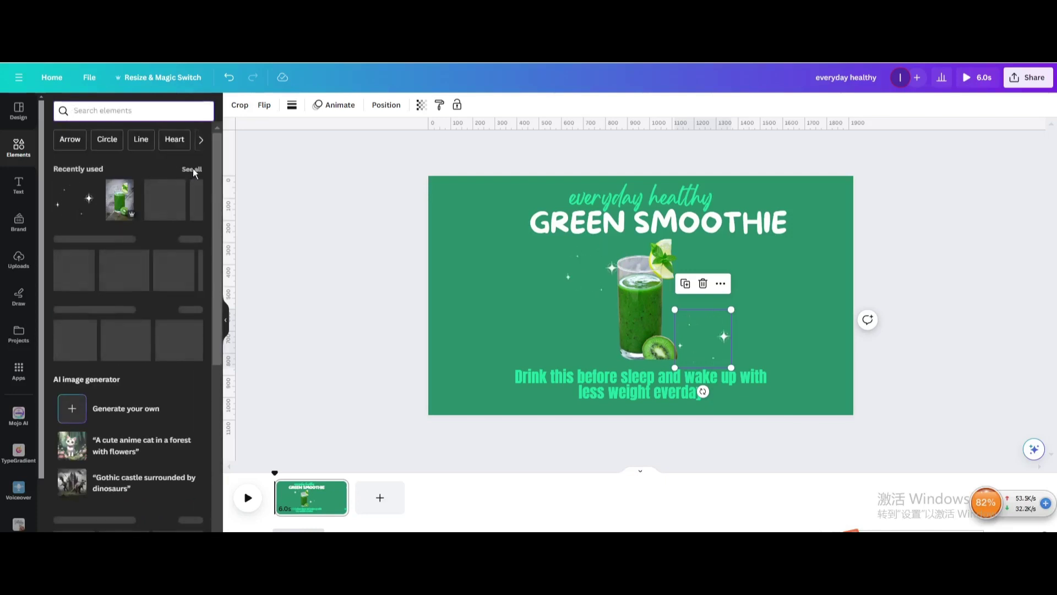
{"action": "left_click", "coordinate": [193, 170]}
{"action": "scroll", "coordinate": [185, 282], "scroll_direction": "down", "scroll_amount": 3}
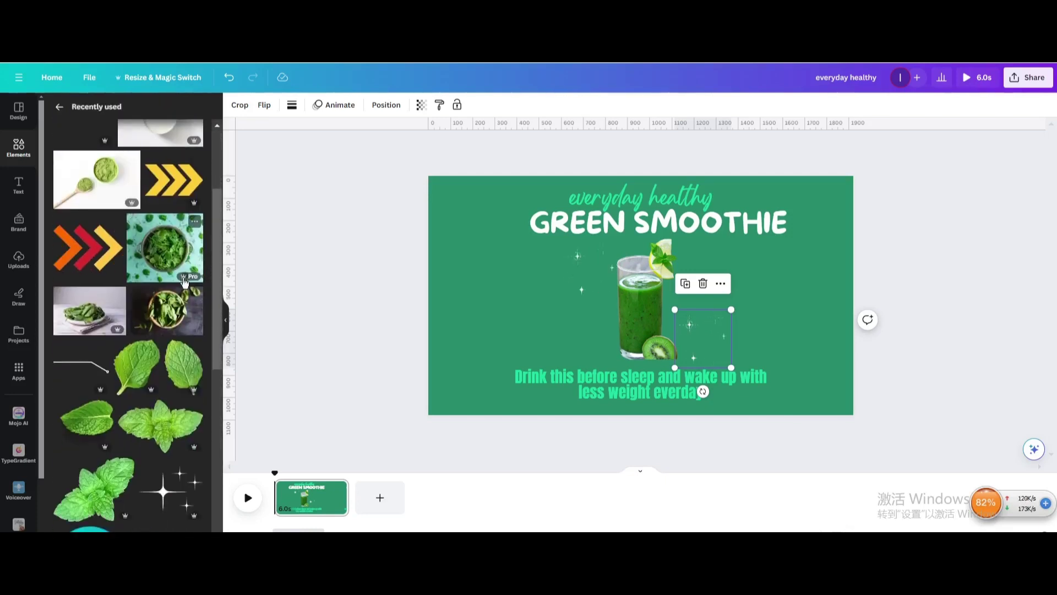
{"action": "scroll", "coordinate": [184, 282], "scroll_direction": "down", "scroll_amount": 1}
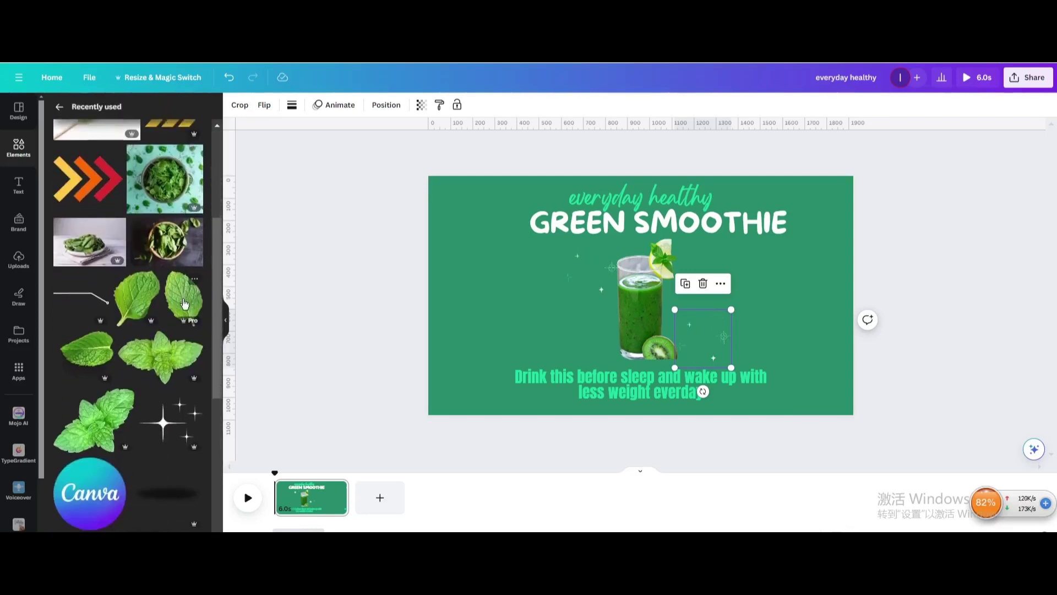
{"action": "left_click", "coordinate": [160, 359]}
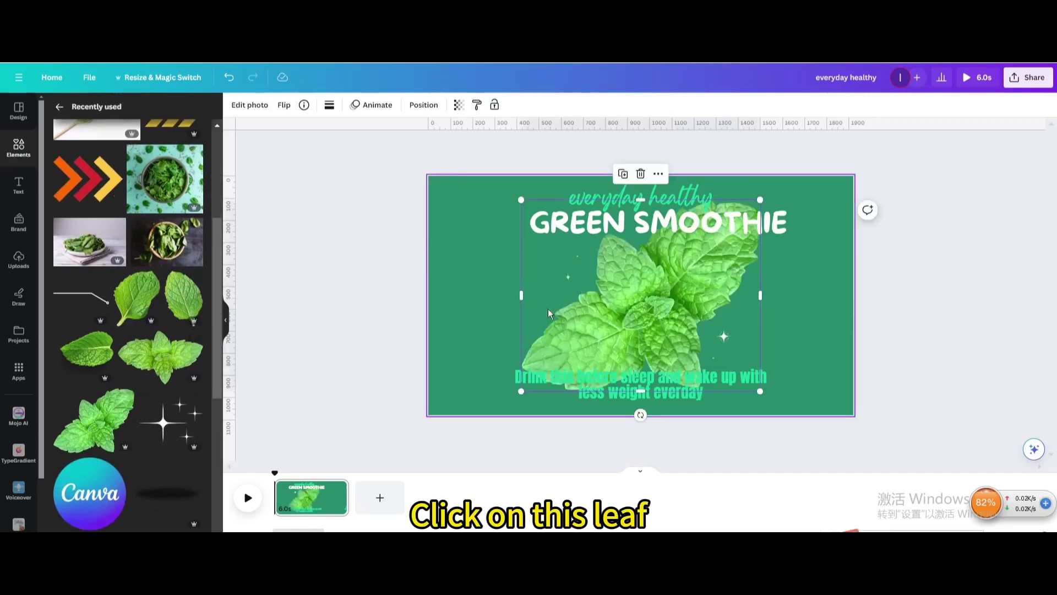
{"action": "left_click_drag", "start_coordinate": [643, 299], "coordinate": [452, 389]}
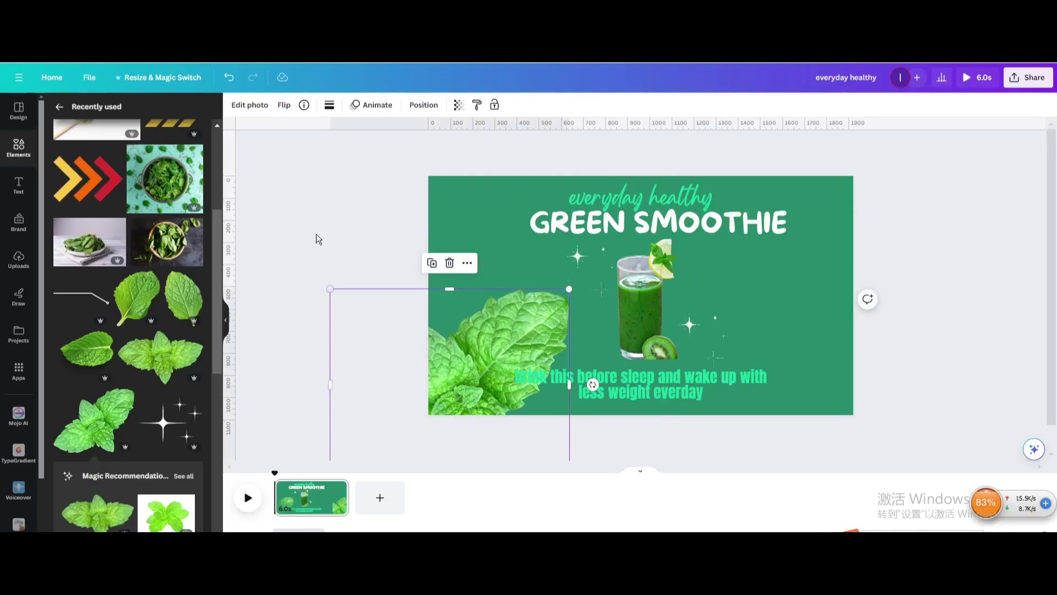
- Blur the whole mint sprig image with an intensity of 26
{"action": "left_click", "coordinate": [253, 105]}
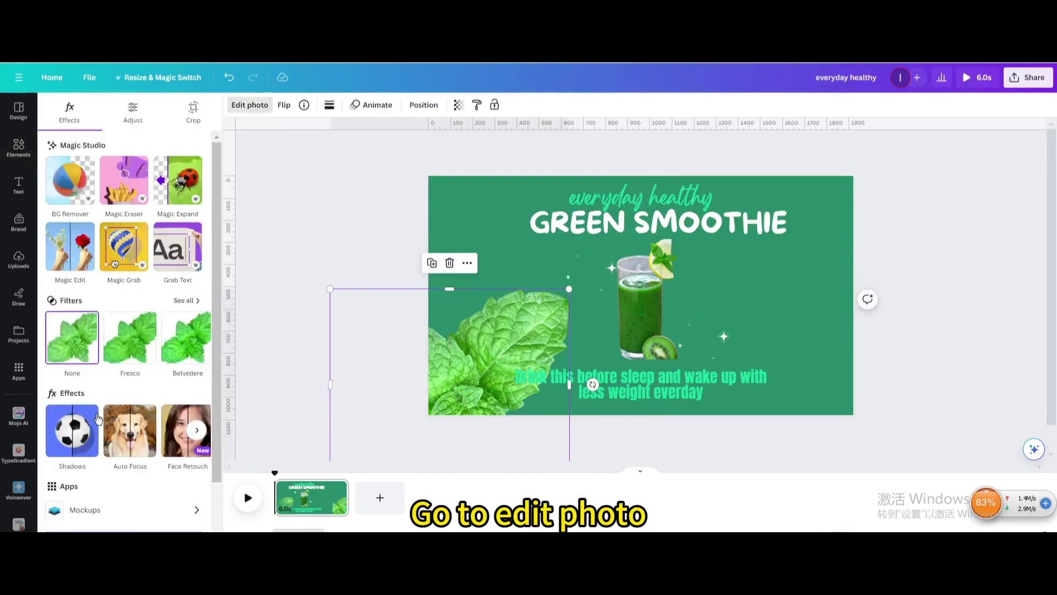
{"action": "scroll", "coordinate": [97, 419], "scroll_direction": "down", "scroll_amount": 1}
{"action": "left_click", "coordinate": [196, 364]}
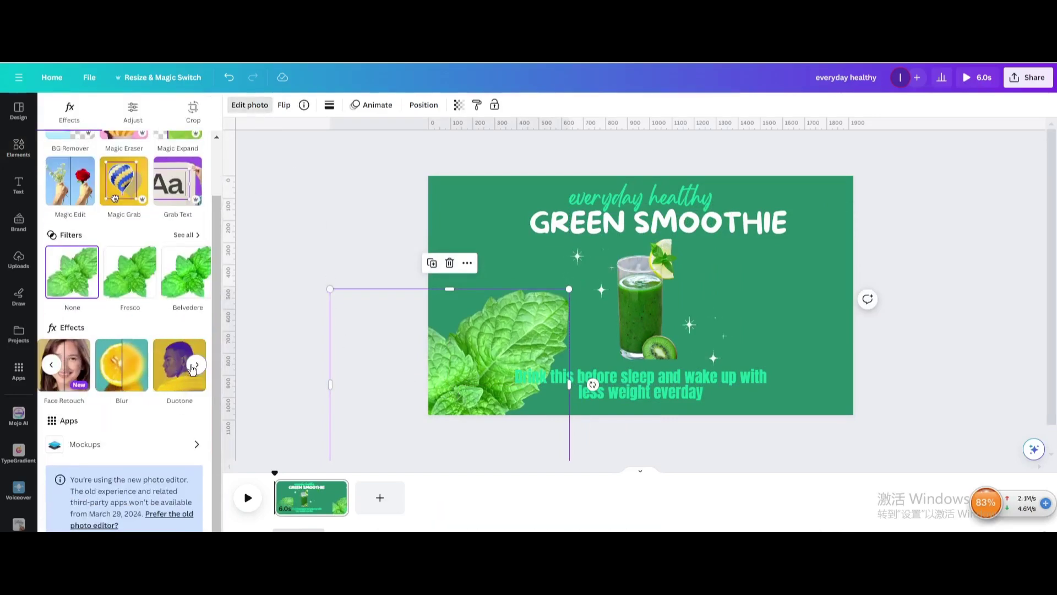
{"action": "left_click", "coordinate": [140, 373]}
{"action": "left_click", "coordinate": [184, 136]}
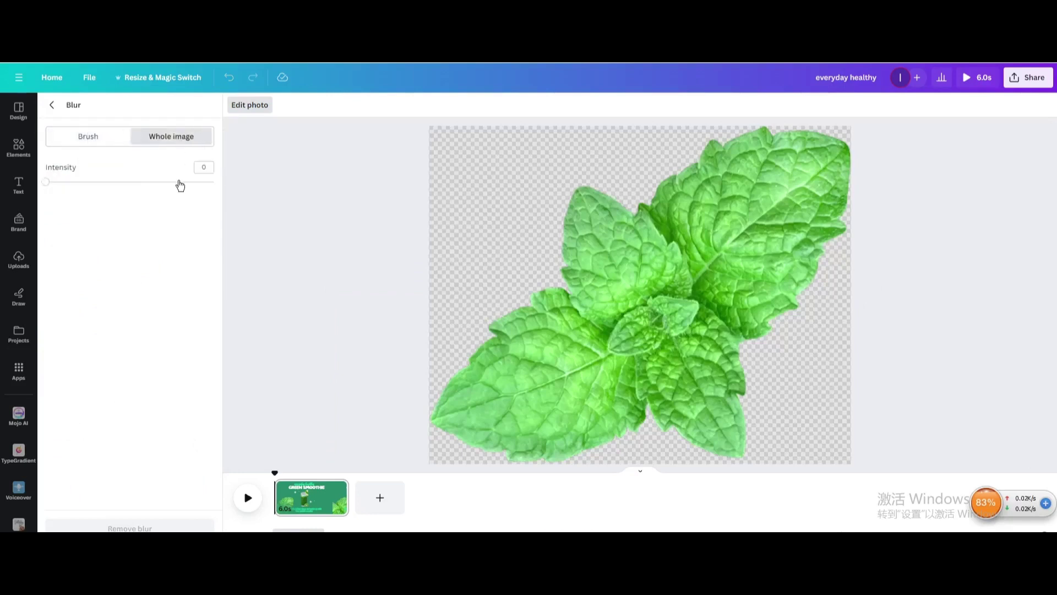
{"action": "left_click_drag", "start_coordinate": [47, 184], "coordinate": [91, 190]}
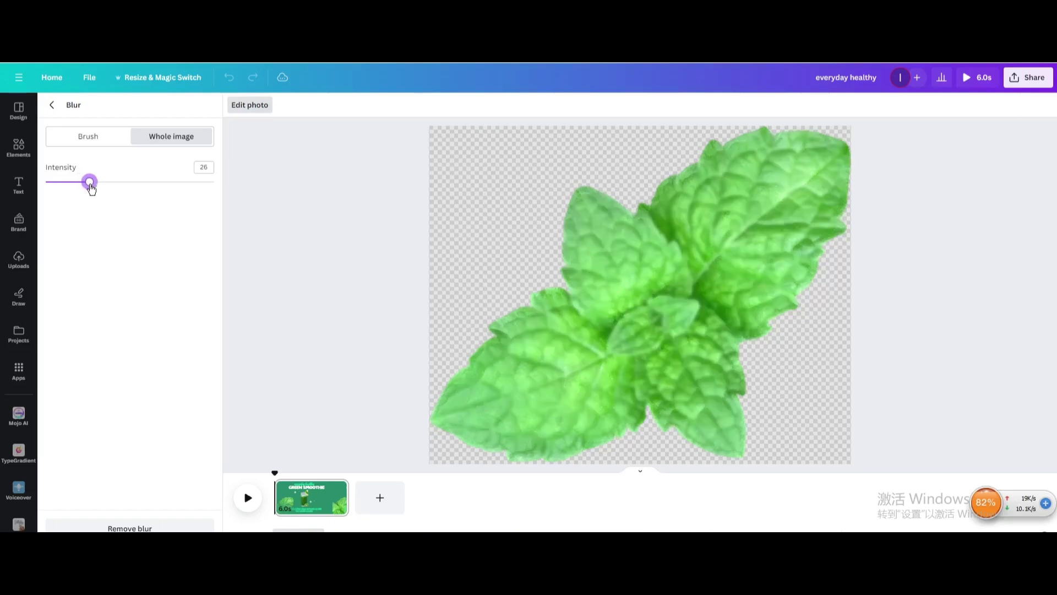
{"action": "left_click", "coordinate": [53, 107]}
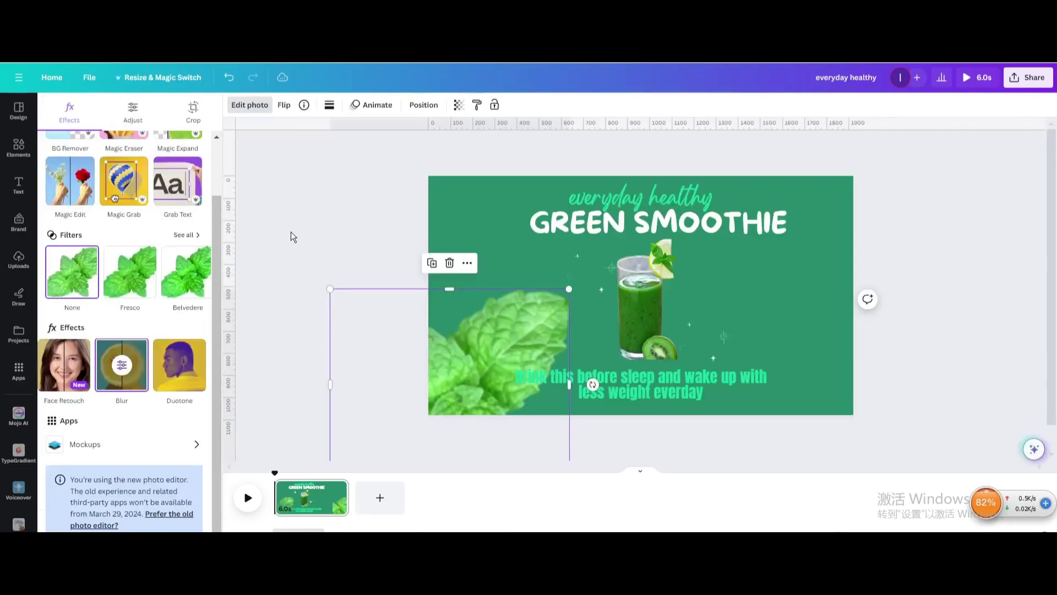
- Add a single mint leaf from the recently used elements, shrunk and placed to the right of the smoothie glass
{"action": "left_click", "coordinate": [18, 148]}
{"action": "left_click", "coordinate": [192, 168]}
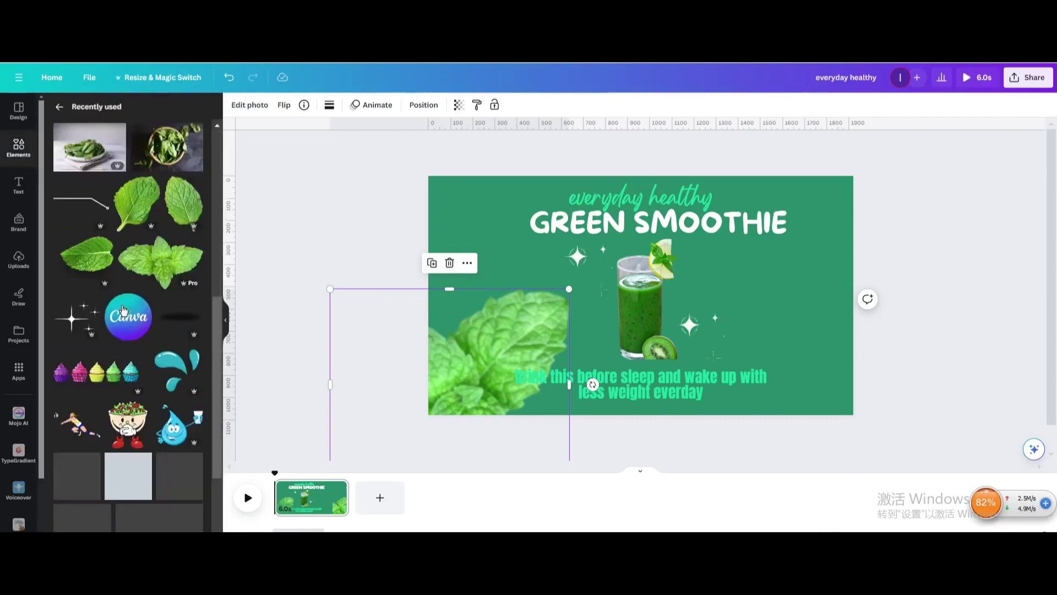
{"action": "scroll", "coordinate": [126, 276], "scroll_direction": "down", "scroll_amount": 1}
{"action": "left_click", "coordinate": [137, 176]}
{"action": "left_click_drag", "start_coordinate": [713, 212], "coordinate": [760, 314]}
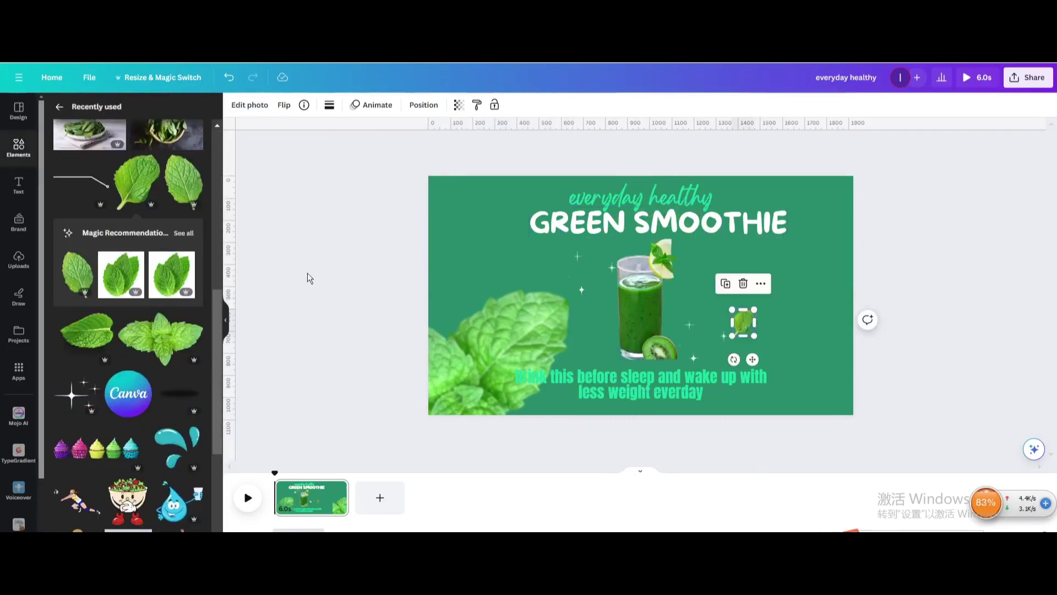
- Add more small mint leaves in different shapes and scatter them around both sides of the smoothie glass
{"action": "left_click", "coordinate": [87, 330]}
{"action": "left_click_drag", "start_coordinate": [642, 270], "coordinate": [715, 278]}
{"action": "left_click", "coordinate": [184, 179]}
{"action": "left_click_drag", "start_coordinate": [576, 202], "coordinate": [591, 330]}
{"action": "key", "text": "Delete"}
{"action": "left_click", "coordinate": [621, 267]}
{"action": "left_click", "coordinate": [715, 278]}
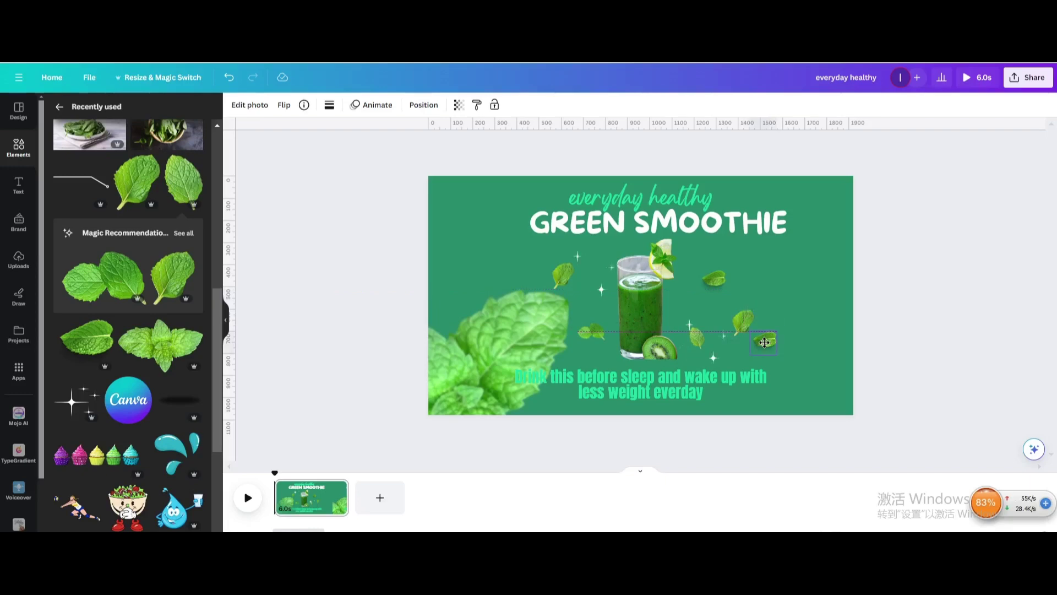
{"action": "left_click_drag", "start_coordinate": [814, 399], "coordinate": [523, 252]}
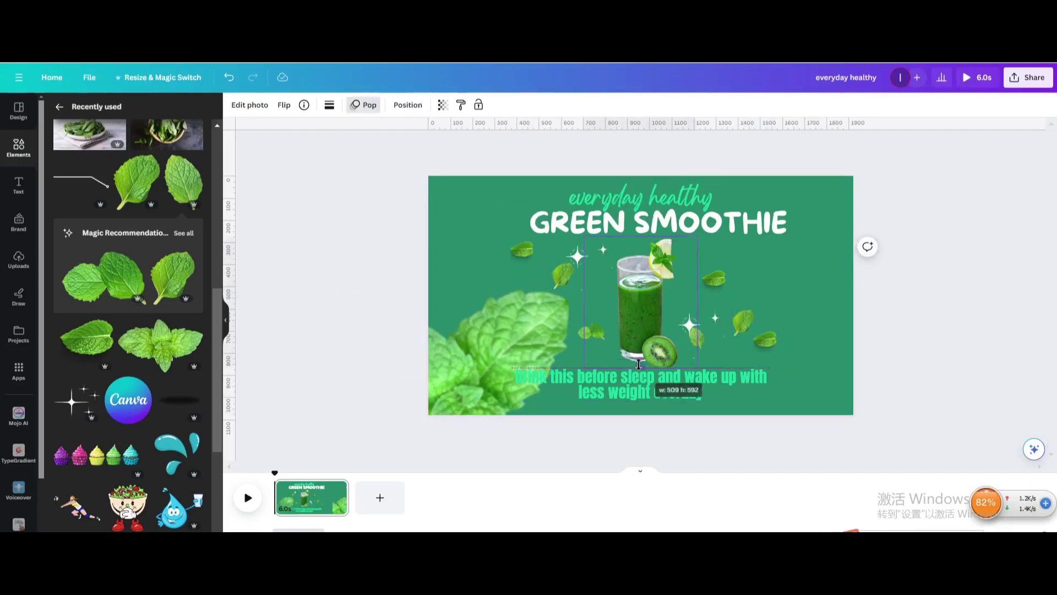
- Extend the smoothie photo's lower edge and move the blurred mint sprig further into the page's lower-left corner
{"action": "left_click", "coordinate": [1018, 307]}
{"action": "left_click_drag", "start_coordinate": [496, 353], "coordinate": [459, 383]}
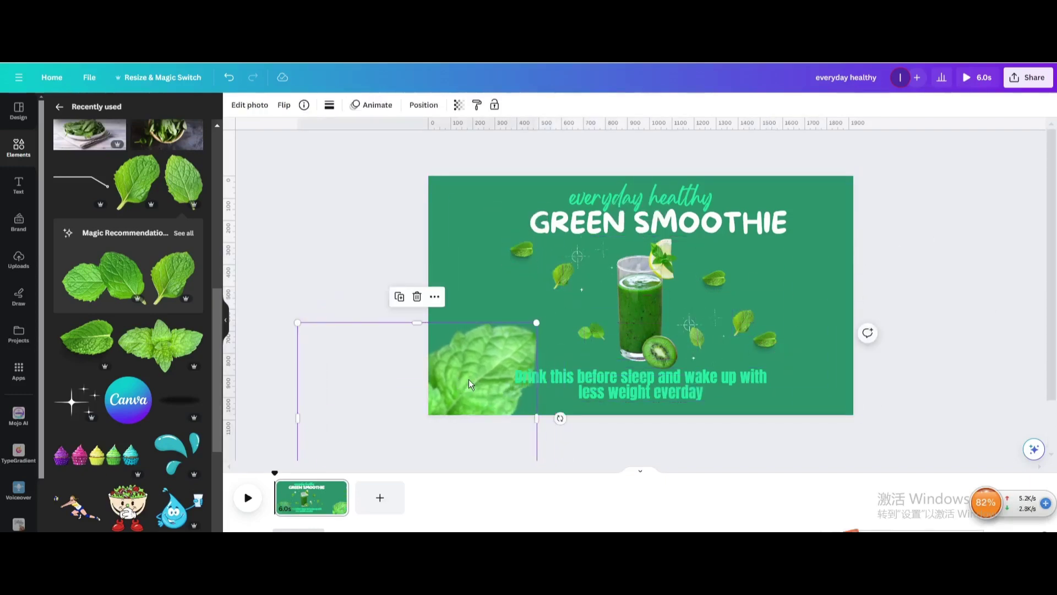
- Set the subheading's font size to 42 and move it lower, centred on the page
{"action": "left_click", "coordinate": [638, 385]}
{"action": "left_click", "coordinate": [345, 105]}
{"action": "left_click", "coordinate": [346, 380]}
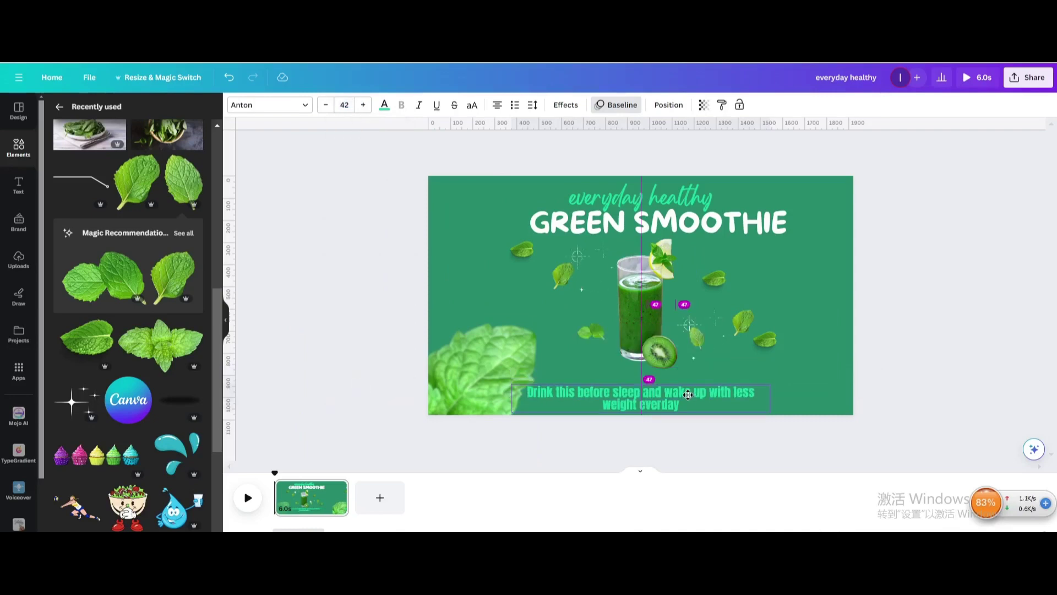
{"action": "left_click", "coordinate": [906, 284]}
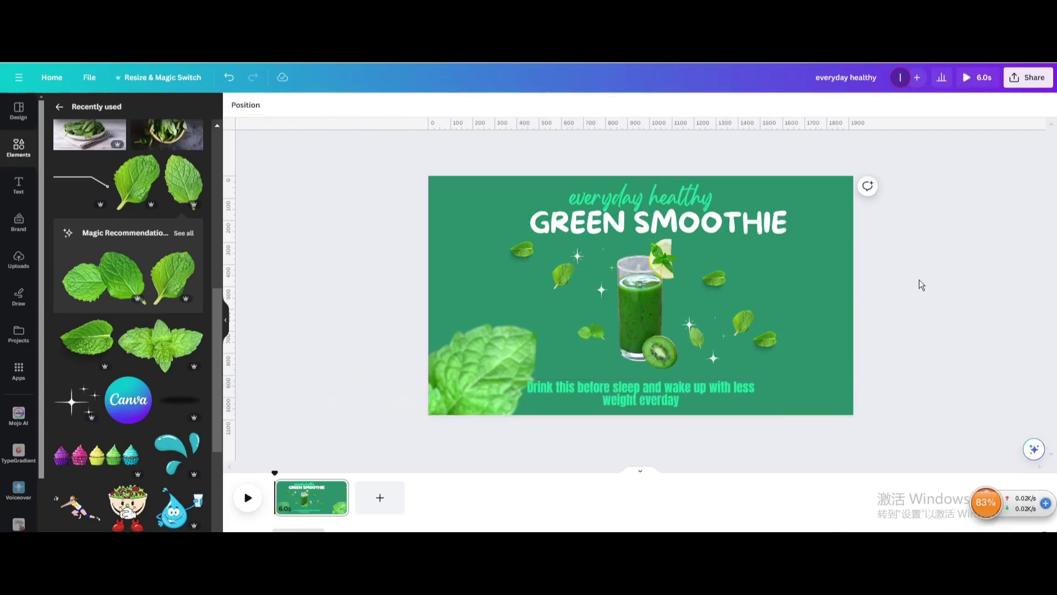
- Show the smoothie photo's timing and trim its start so it appears slightly after the page begins
{"action": "left_click", "coordinate": [338, 488]}
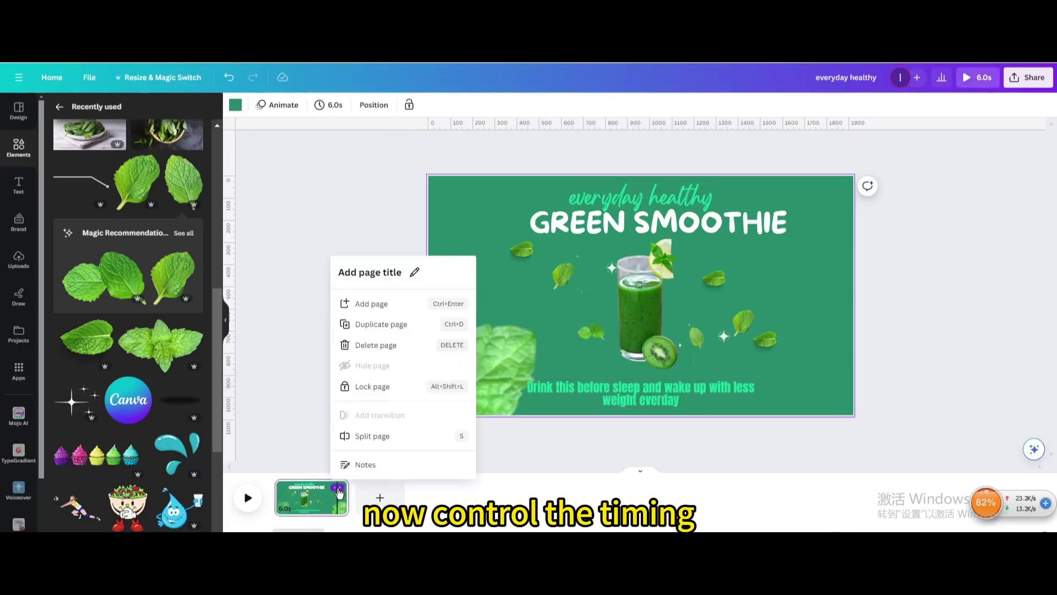
{"action": "left_click", "coordinate": [647, 296]}
{"action": "right_click", "coordinate": [646, 297]}
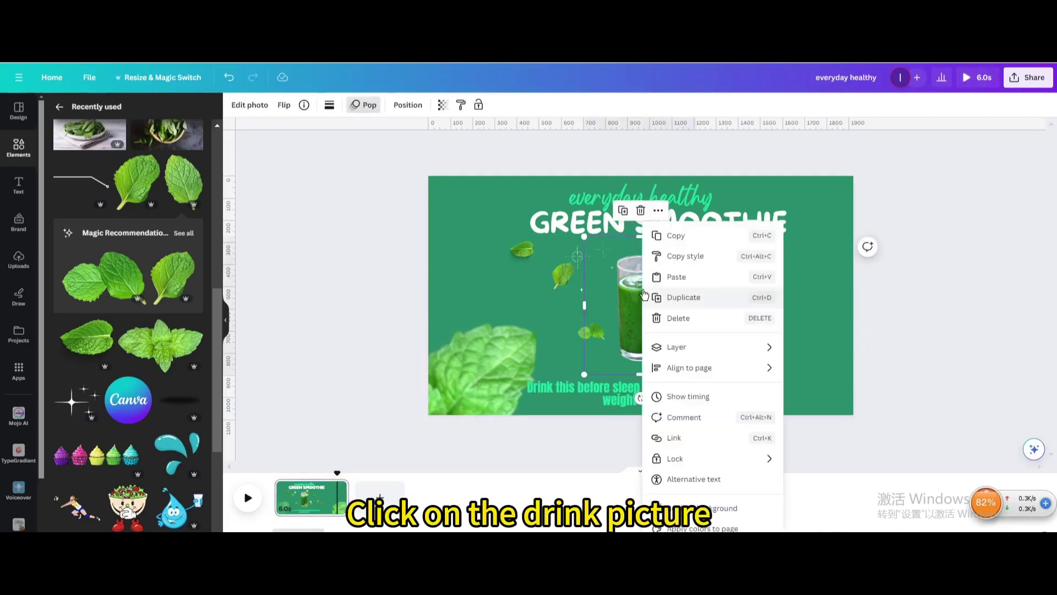
{"action": "left_click", "coordinate": [696, 397]}
{"action": "left_click_drag", "start_coordinate": [277, 479], "coordinate": [281, 479]}
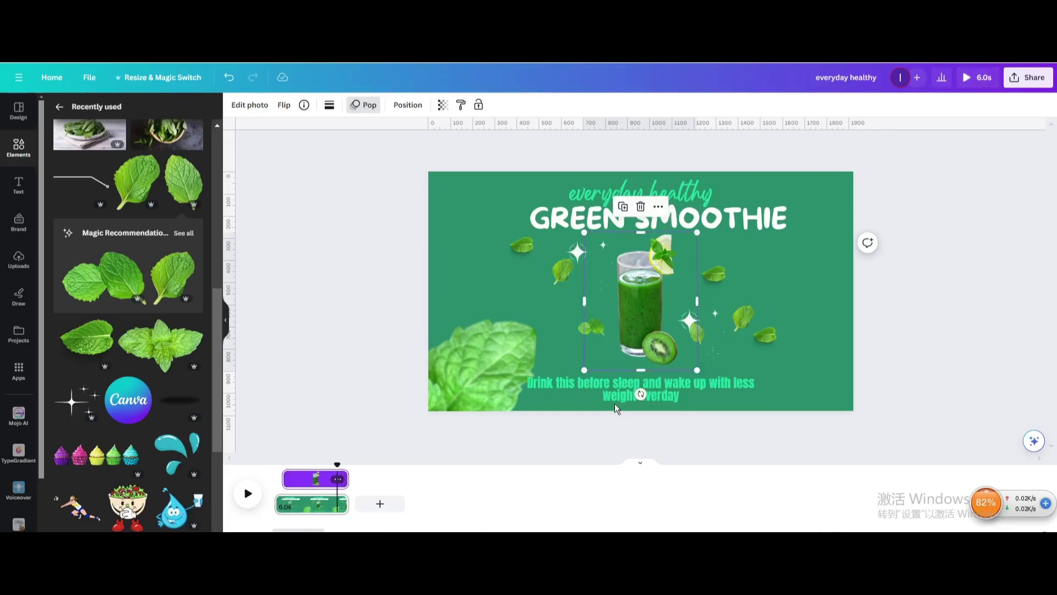
- Trim the tagline's start so it appears after the smoothie photo, and shorten the page's duration to 2.5 seconds
{"action": "left_click", "coordinate": [283, 478]}
{"action": "left_click_drag", "start_coordinate": [283, 477], "coordinate": [291, 477]}
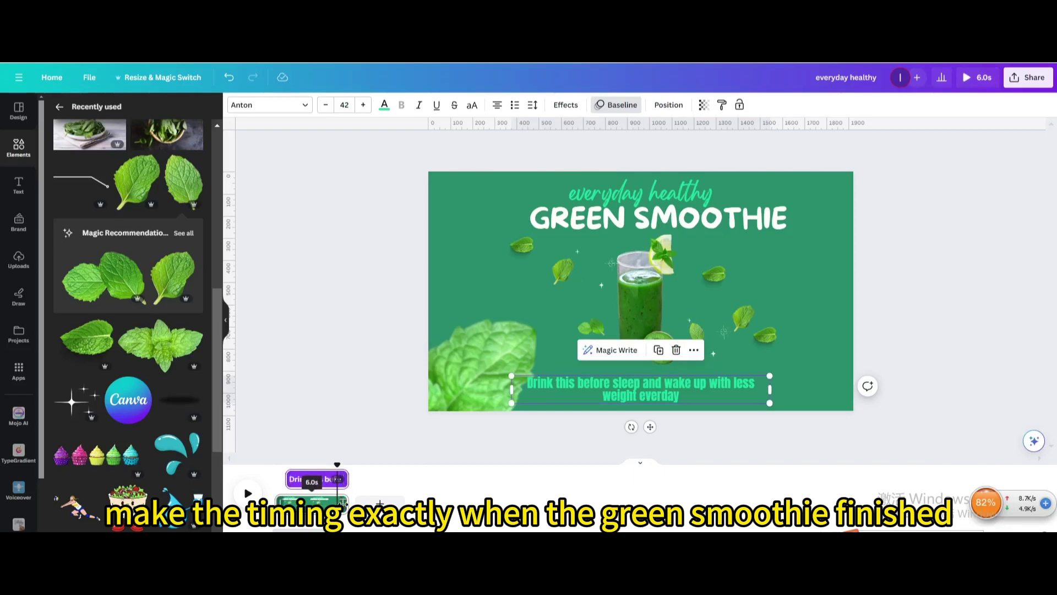
{"action": "left_click_drag", "start_coordinate": [333, 504], "coordinate": [300, 503]}
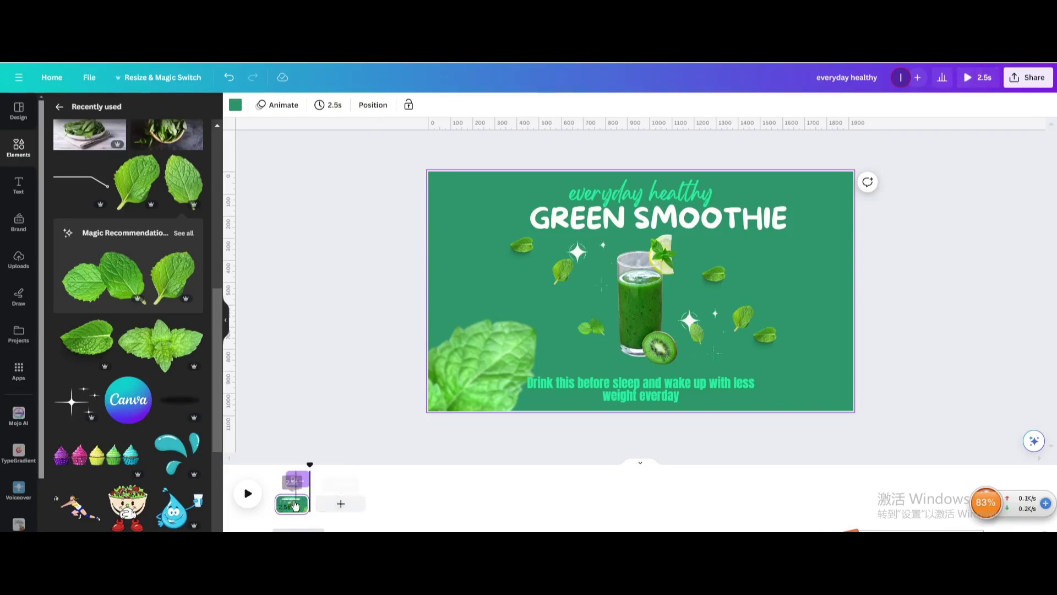
{"action": "left_click", "coordinate": [291, 504]}
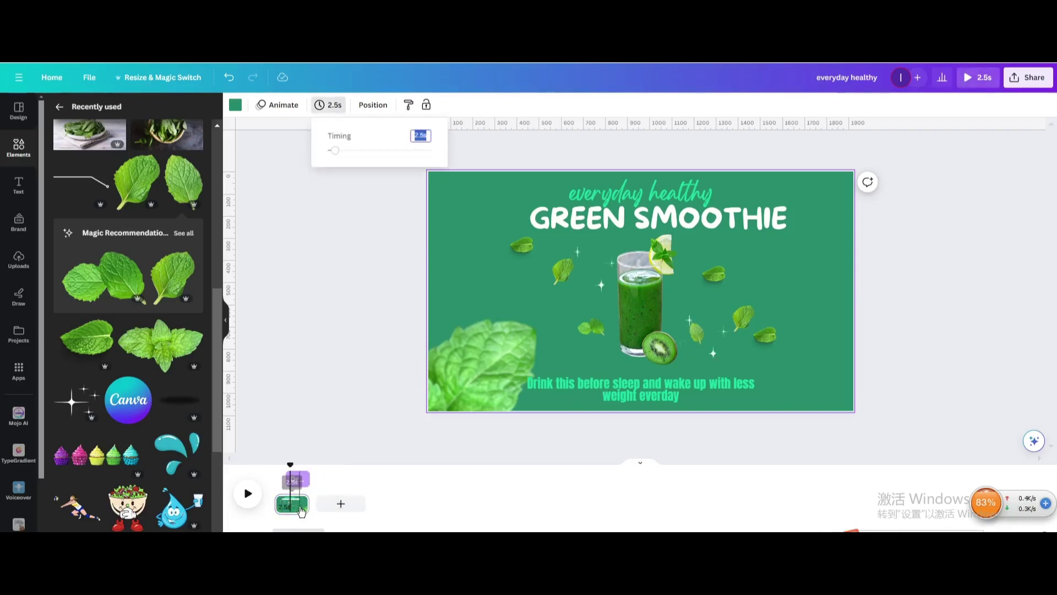
{"action": "left_click", "coordinate": [301, 508]}
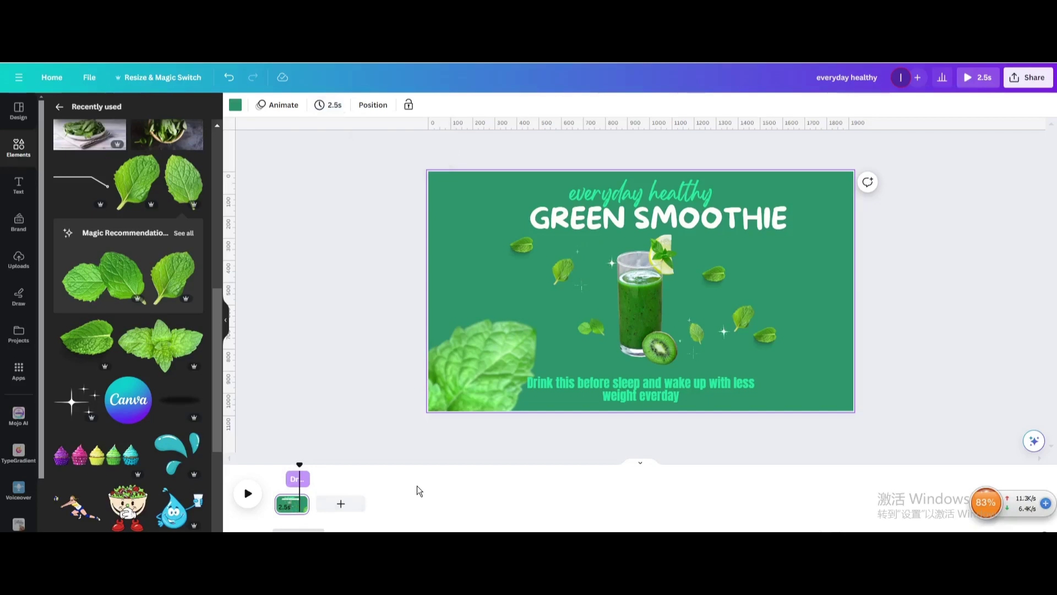
- Duplicate the smoothie page and make the copy the active page
{"action": "left_click", "coordinate": [298, 487]}
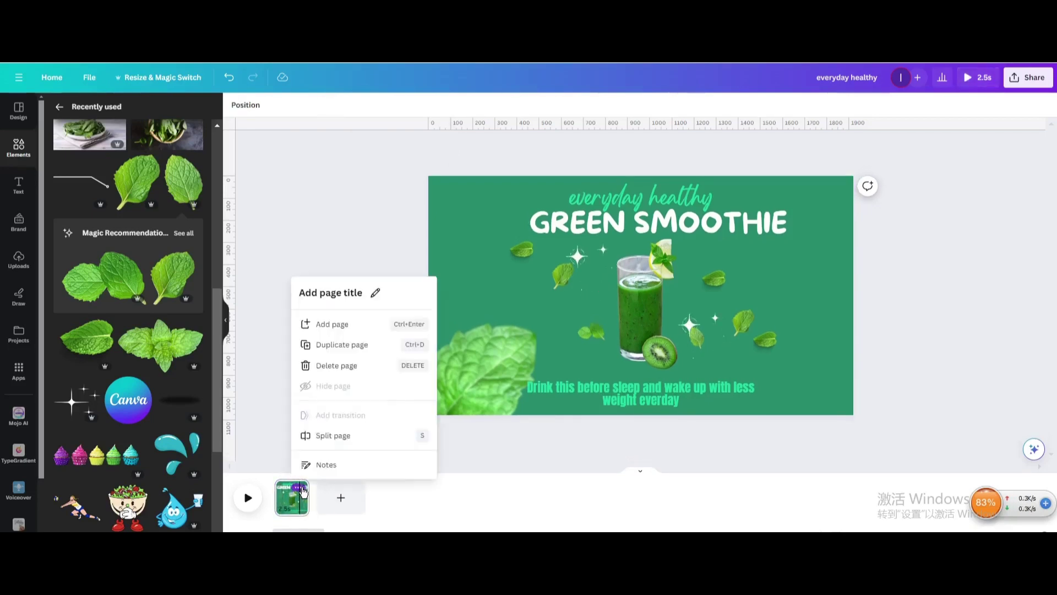
{"action": "left_click", "coordinate": [353, 325]}
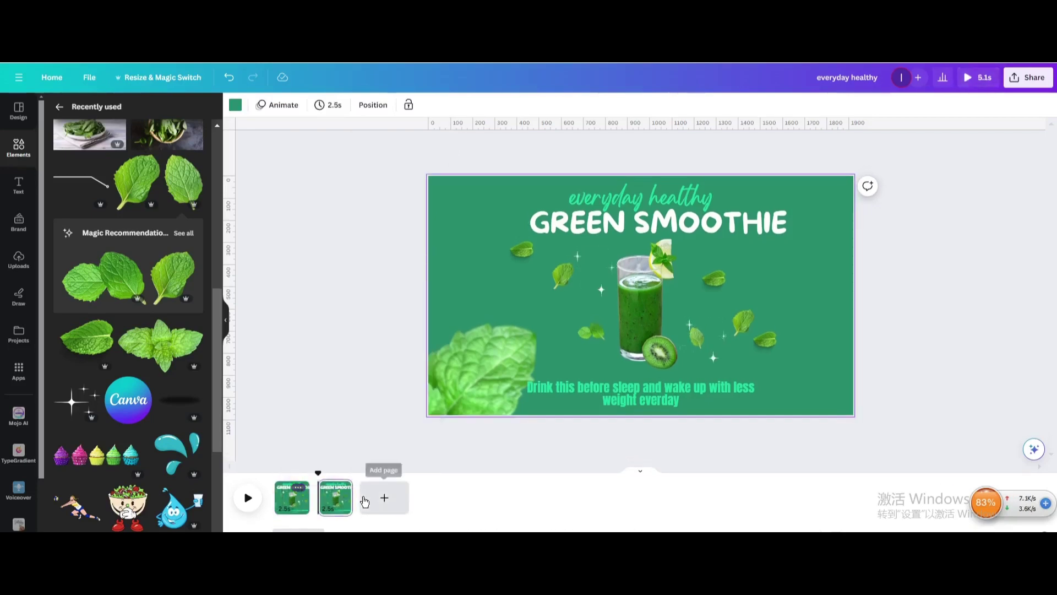
{"action": "left_click", "coordinate": [343, 503]}
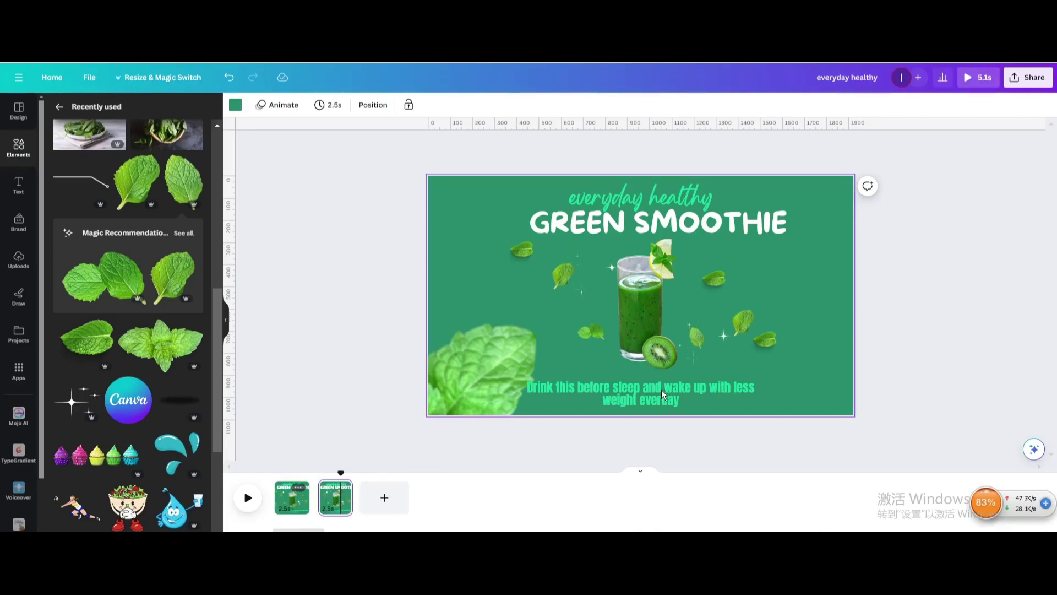
- Delete the "GREEN SMOOTHIE" title and the "everyday healthy" text from the second page
{"action": "left_click", "coordinate": [623, 224]}
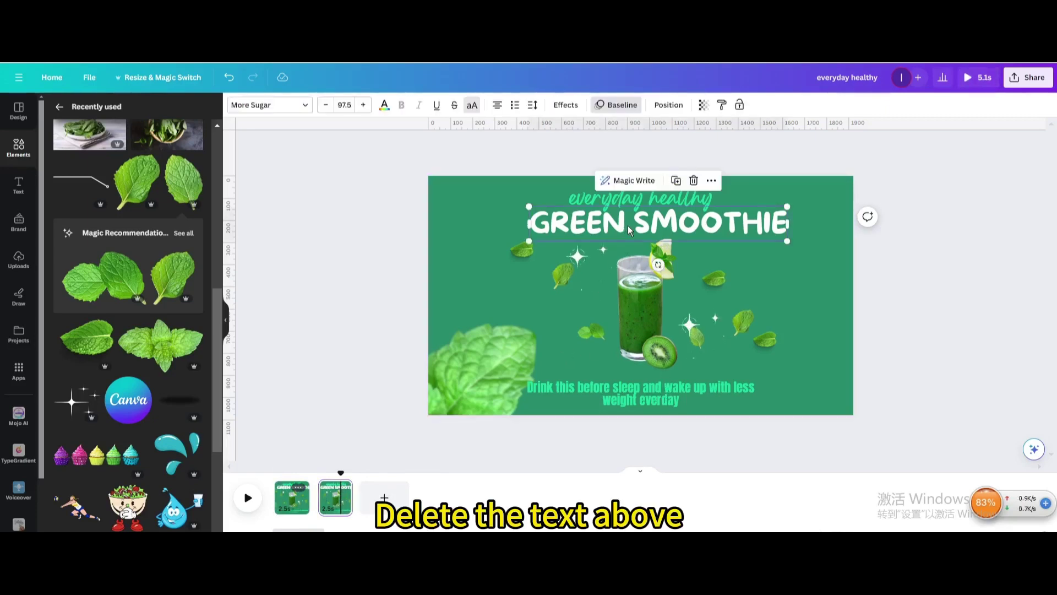
{"action": "key", "text": "Delete"}
{"action": "left_click", "coordinate": [632, 203]}
{"action": "key", "text": "Delete"}
- Replace the tagline text on the second page with "Recipes"
{"action": "left_click", "coordinate": [667, 389]}
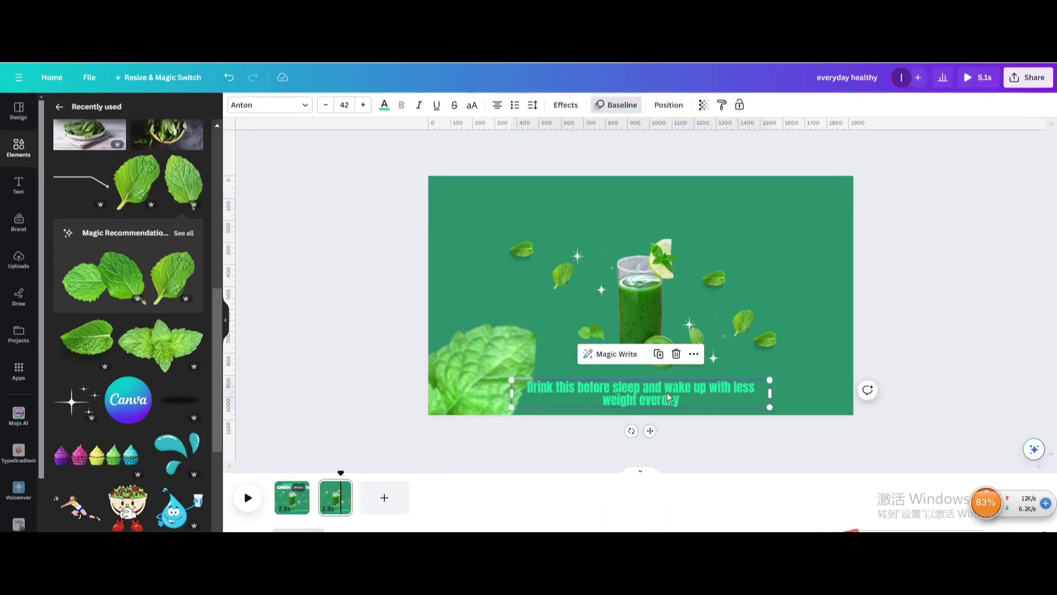
{"action": "double_click", "coordinate": [659, 400]}
{"action": "triple_click", "coordinate": [705, 404]}
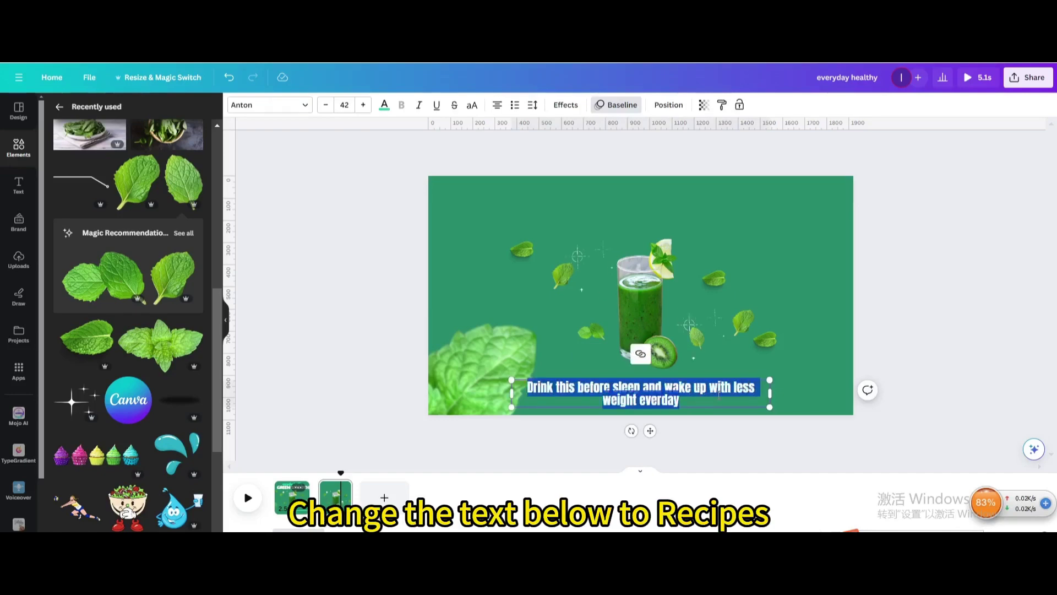
{"action": "type", "text": "Recipes"}
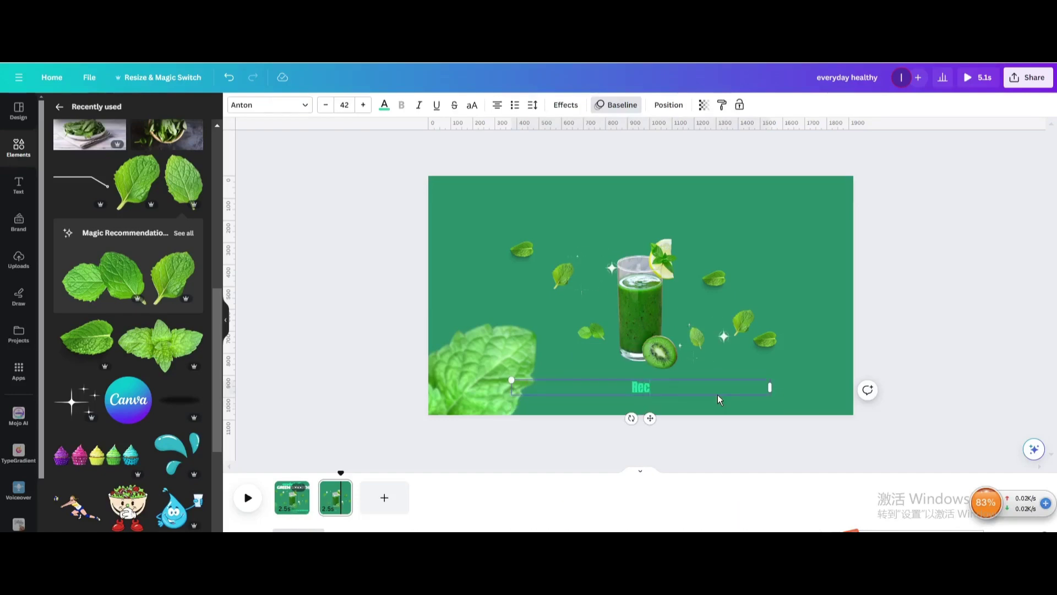
- Narrow the "Recipes" text box to fit the word and move it to the page's upper-left corner
{"action": "left_click", "coordinate": [772, 390]}
{"action": "left_click", "coordinate": [769, 388]}
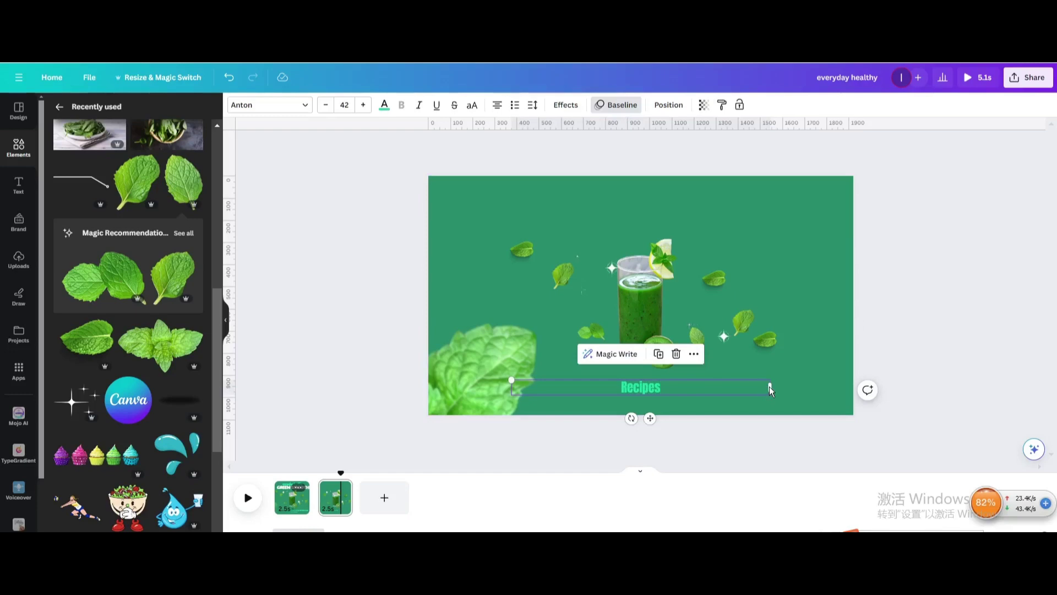
{"action": "left_click_drag", "start_coordinate": [769, 389], "coordinate": [487, 229]}
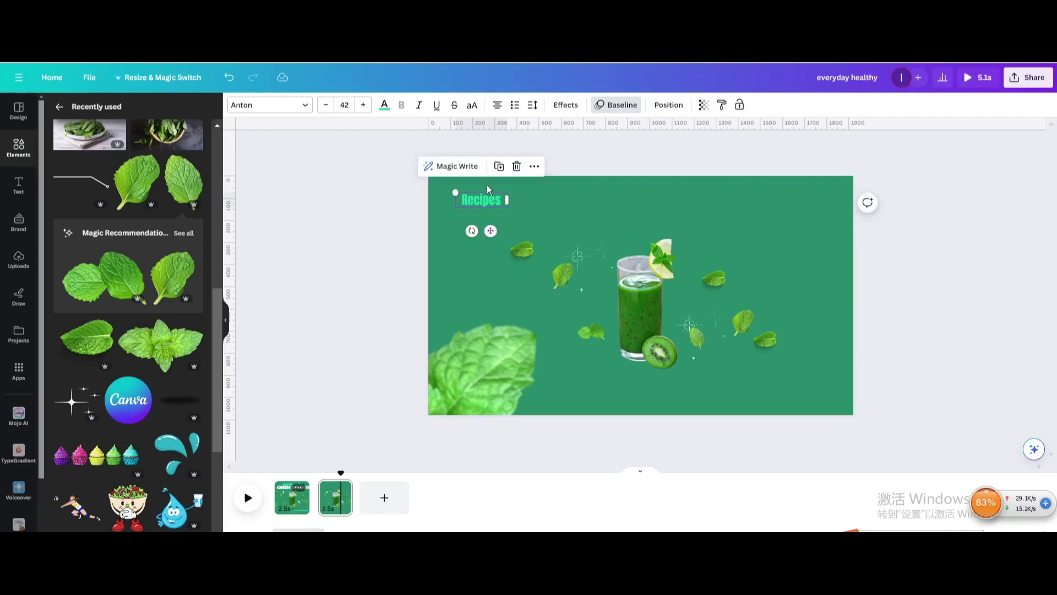
- Format the "Recipes" heading in white at font size 52.9 with slightly wider letter spacing
{"action": "left_click", "coordinate": [384, 104]}
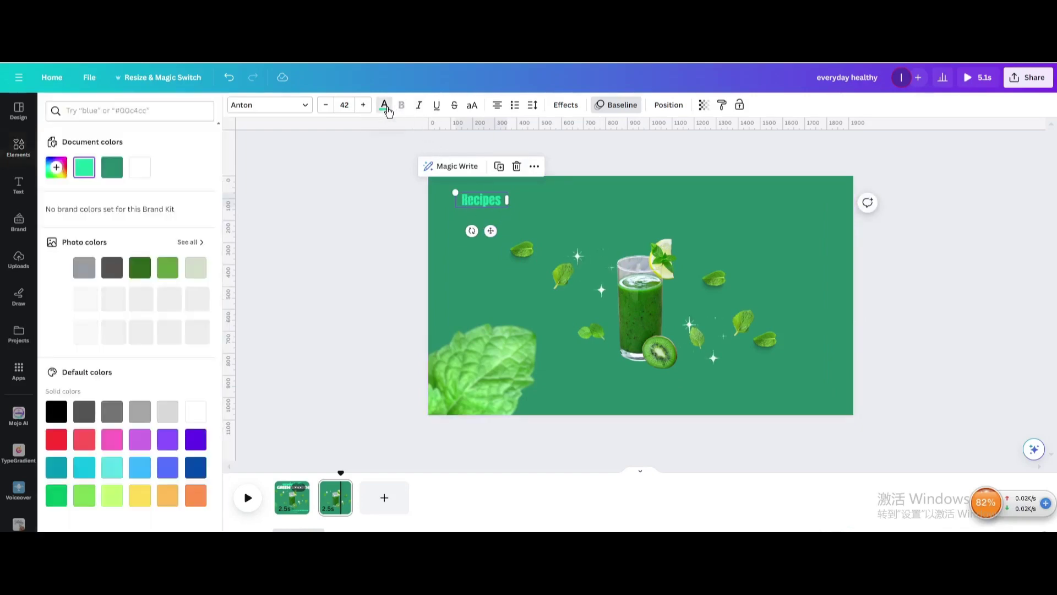
{"action": "left_click", "coordinate": [141, 170]}
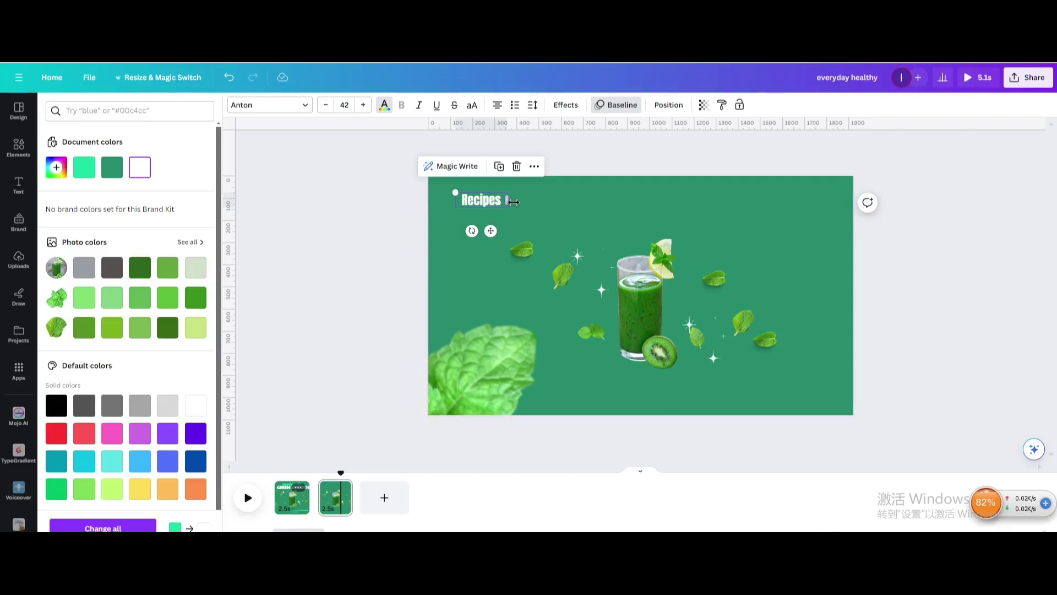
{"action": "left_click_drag", "start_coordinate": [507, 207], "coordinate": [519, 216]}
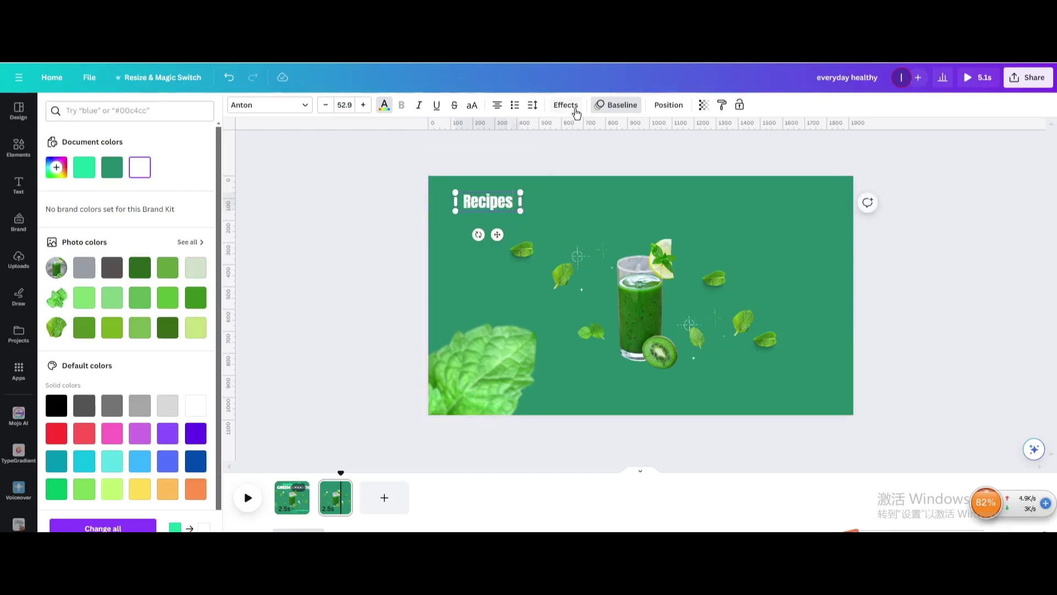
{"action": "left_click", "coordinate": [533, 105]}
{"action": "left_click_drag", "start_coordinate": [553, 147], "coordinate": [566, 150]}
{"action": "left_click", "coordinate": [623, 267]}
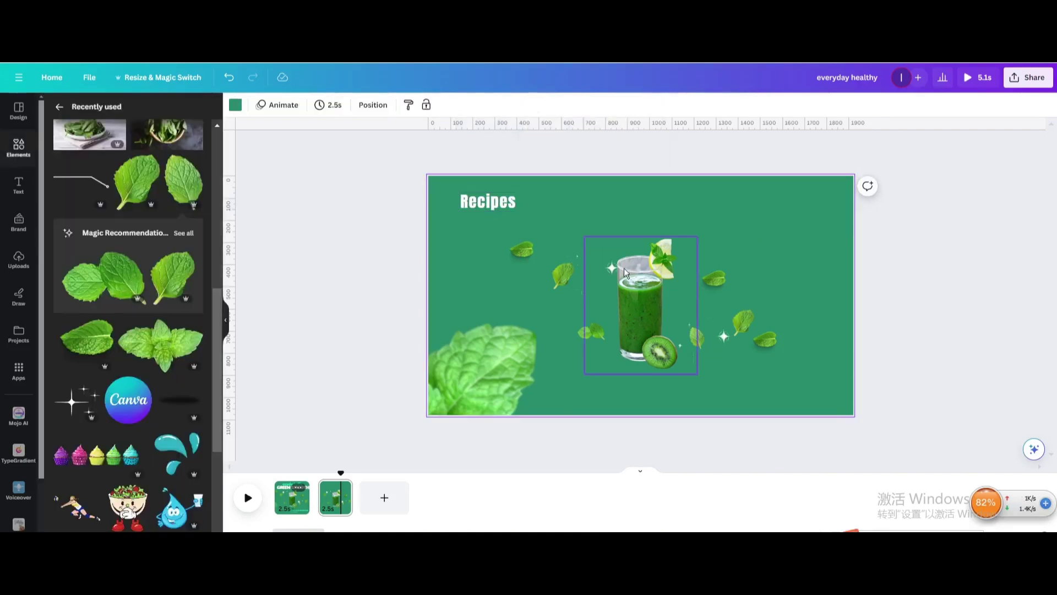
- Shrink the three loose mint leaves to the left of the smoothie glass
{"action": "left_click", "coordinate": [530, 250]}
{"action": "left_click_drag", "start_coordinate": [510, 241], "coordinate": [517, 244]}
{"action": "left_click", "coordinate": [563, 276]}
{"action": "left_click_drag", "start_coordinate": [572, 287], "coordinate": [563, 284]}
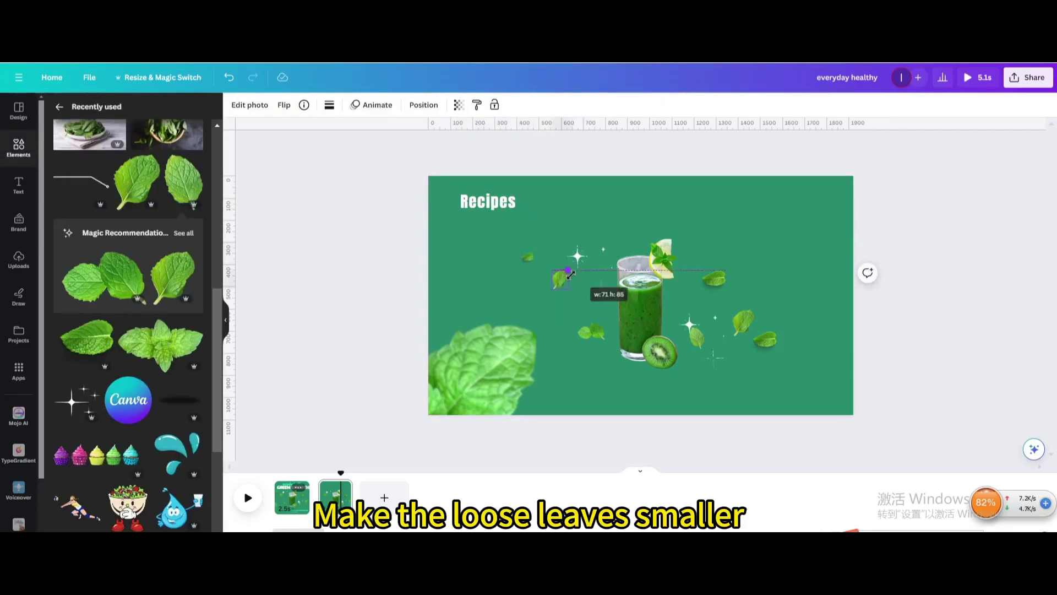
{"action": "left_click", "coordinate": [591, 333]}
{"action": "left_click_drag", "start_coordinate": [604, 342], "coordinate": [600, 339]}
- Shrink and spread out the four loose leaves right of the glass, and shift the lower leaf on its left slightly outward
{"action": "left_click", "coordinate": [744, 323]}
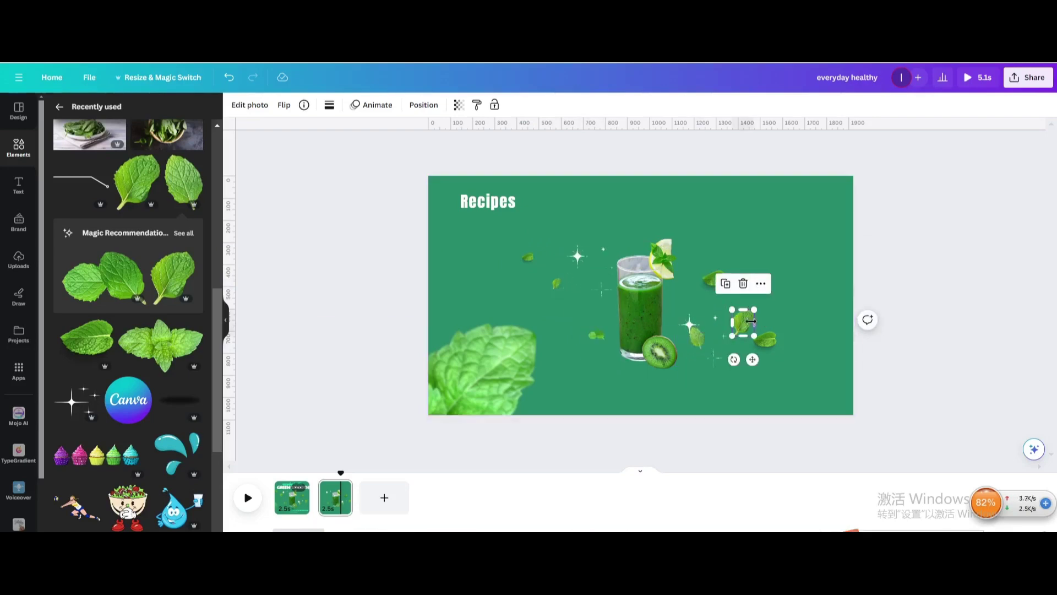
{"action": "left_click", "coordinate": [766, 340], "text": "shift"}
{"action": "left_click", "coordinate": [714, 279], "text": "shift"}
{"action": "left_click", "coordinate": [696, 336], "text": "shift"}
{"action": "left_click_drag", "start_coordinate": [689, 265], "coordinate": [779, 358]}
{"action": "right_click", "coordinate": [771, 330]}
{"action": "left_click", "coordinate": [708, 309]}
{"action": "left_click_drag", "start_coordinate": [596, 334], "coordinate": [592, 338]}
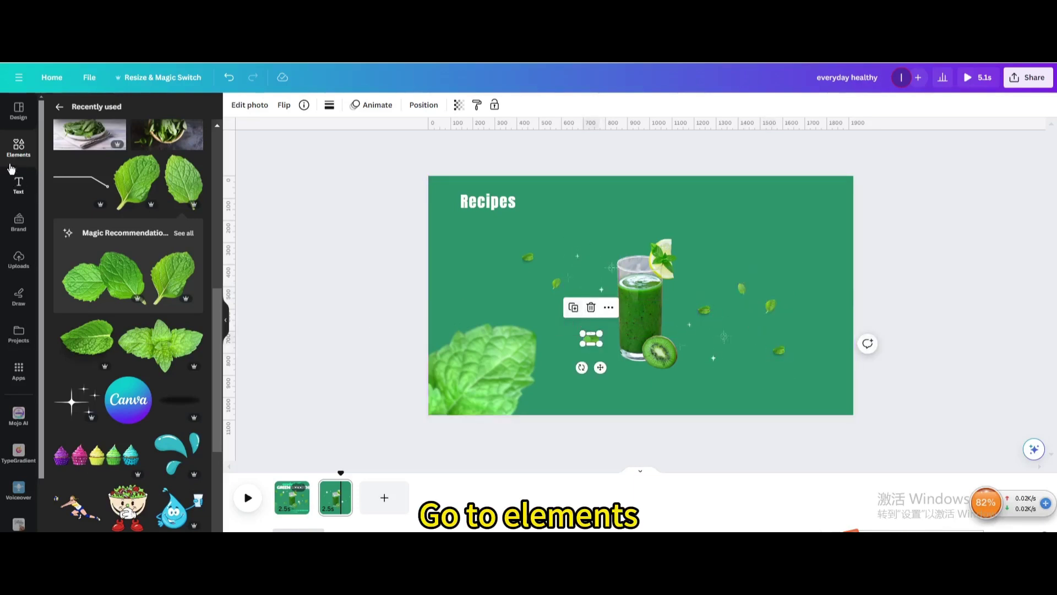
- Search the elements for "Pointer Line" graphics and add the thin line with an angled end to the page
{"action": "left_click", "coordinate": [61, 108]}
{"action": "left_click", "coordinate": [101, 113]}
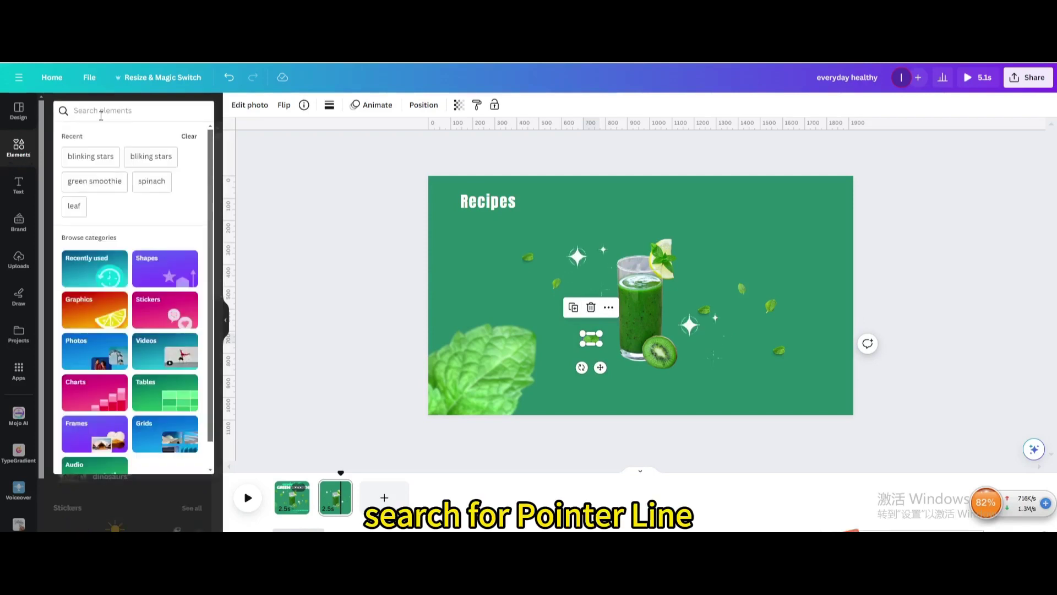
{"action": "type", "text": "poin"}
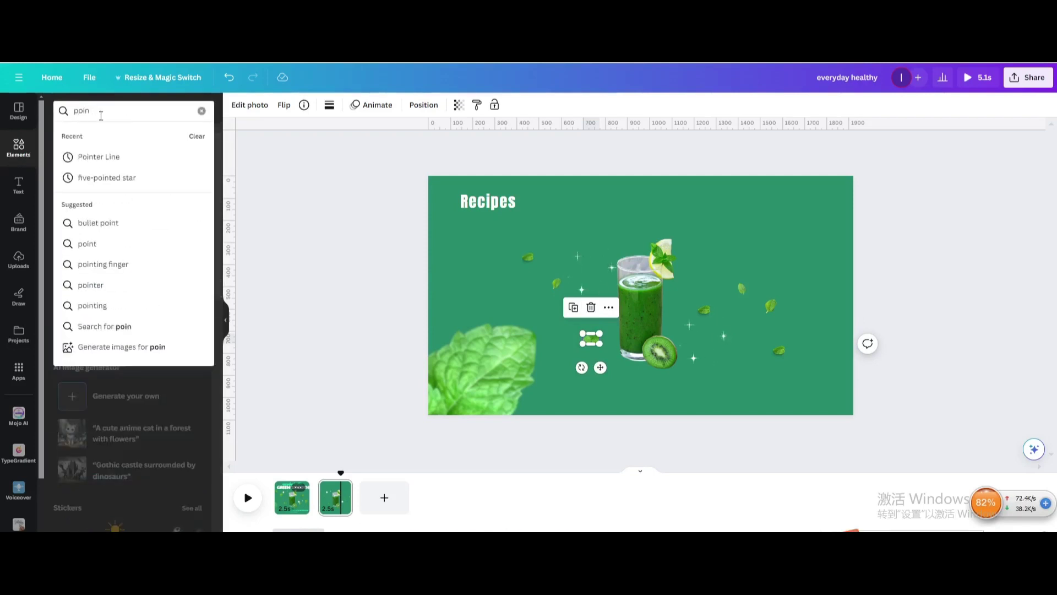
{"action": "type", "text": "ter"}
{"action": "left_click", "coordinate": [88, 157]}
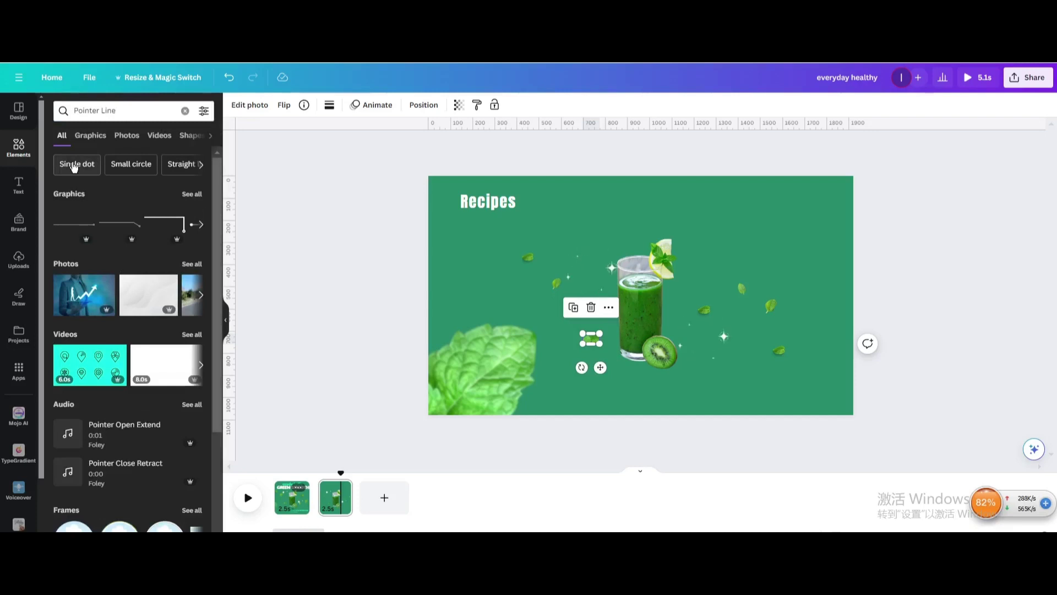
{"action": "left_click", "coordinate": [90, 135]}
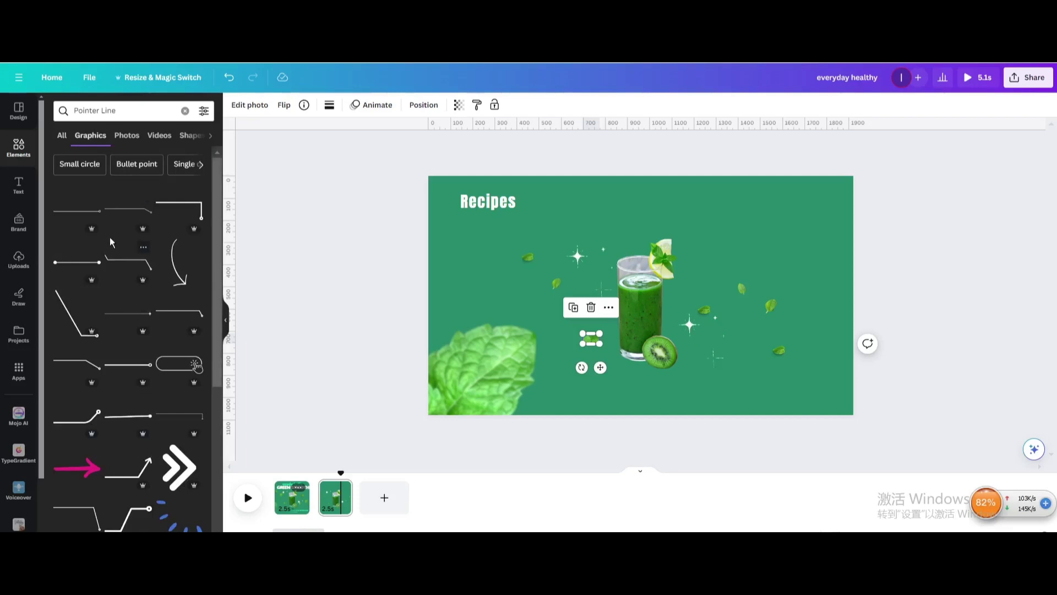
{"action": "left_click", "coordinate": [116, 215]}
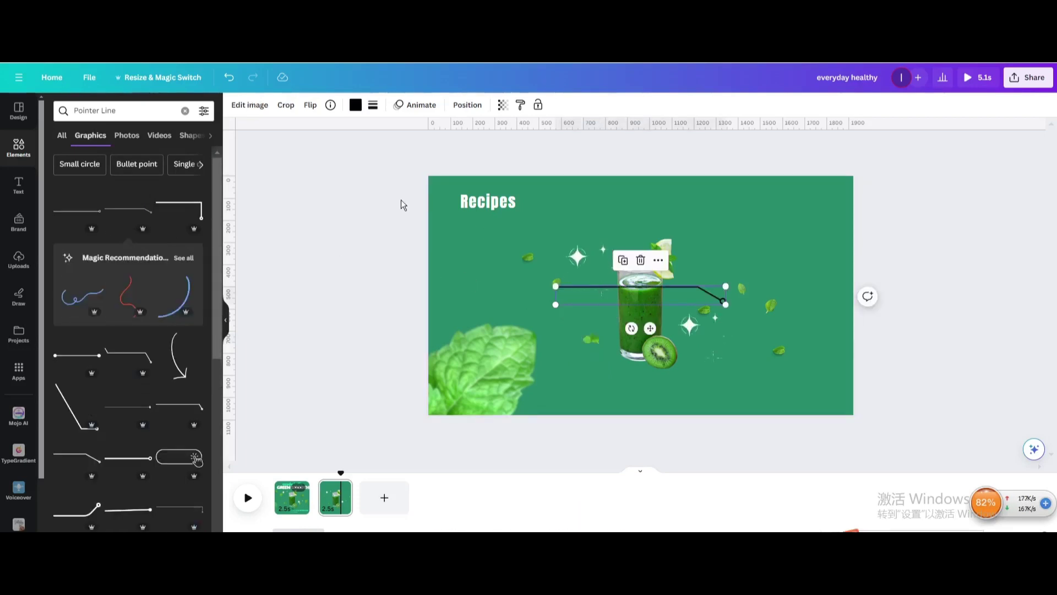
- Colour the pointer line white, shrink it and place it so it extends from the glass's right side
{"action": "left_click", "coordinate": [355, 105]}
{"action": "left_click", "coordinate": [168, 176]}
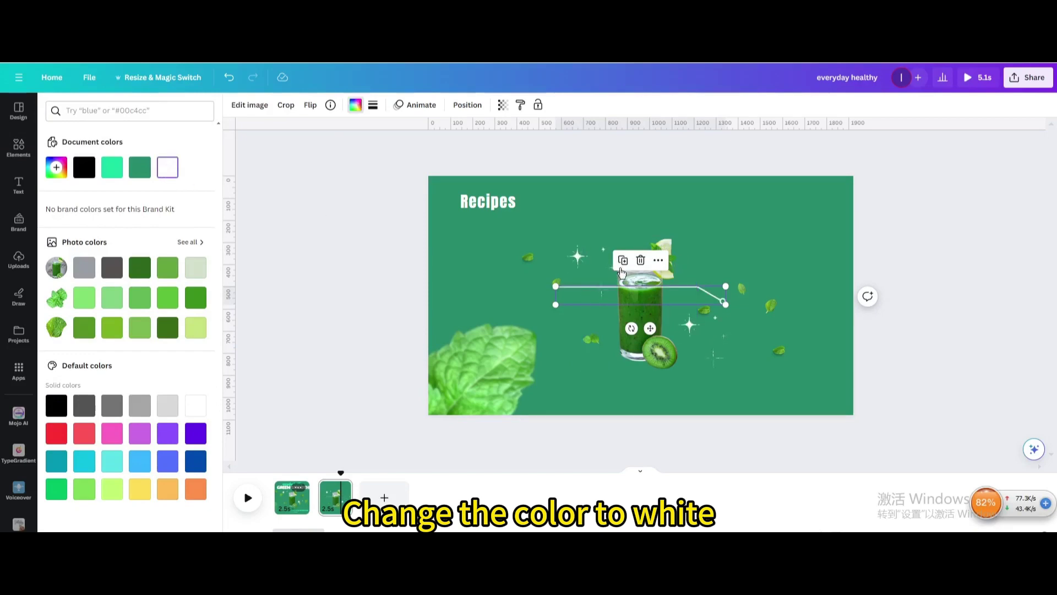
{"action": "left_click_drag", "start_coordinate": [556, 286], "coordinate": [612, 300]}
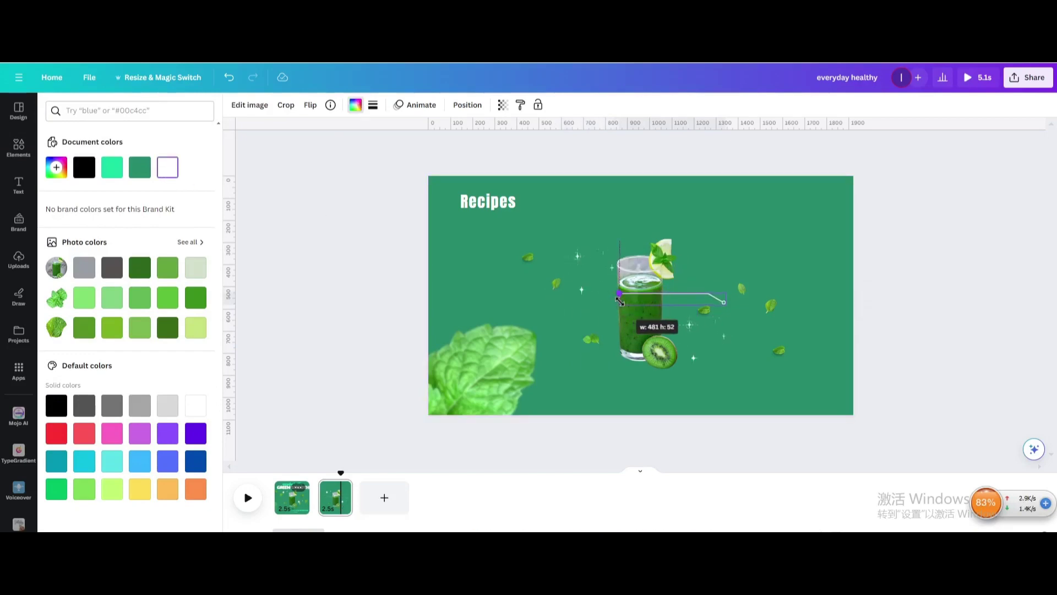
{"action": "left_click_drag", "start_coordinate": [623, 301], "coordinate": [681, 299]}
- Send the pointer line to the back so it sits behind the smoothie photo
{"action": "right_click", "coordinate": [680, 298]}
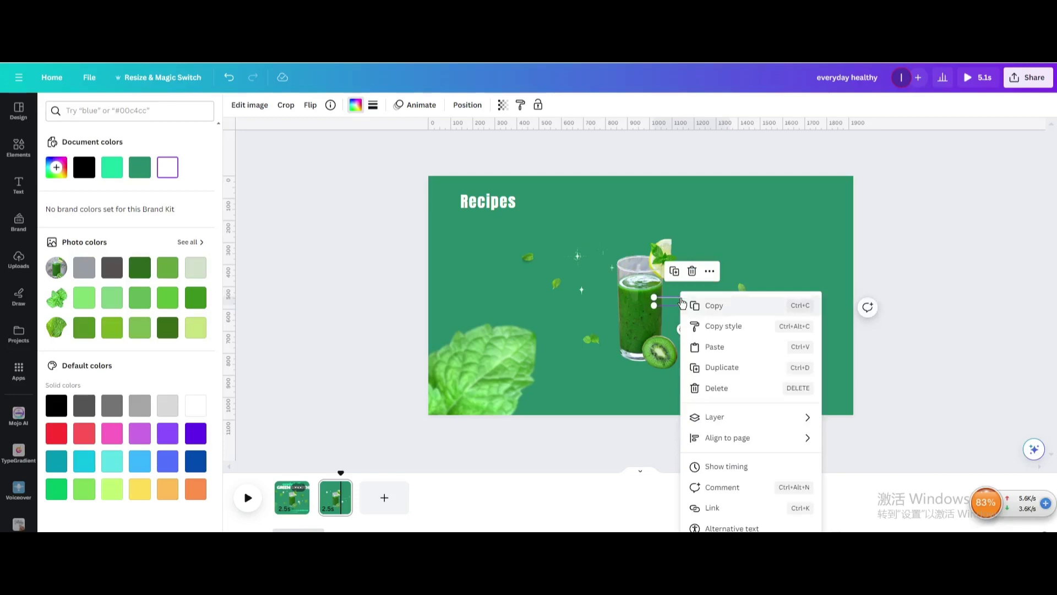
{"action": "mouse_move", "coordinate": [720, 417]}
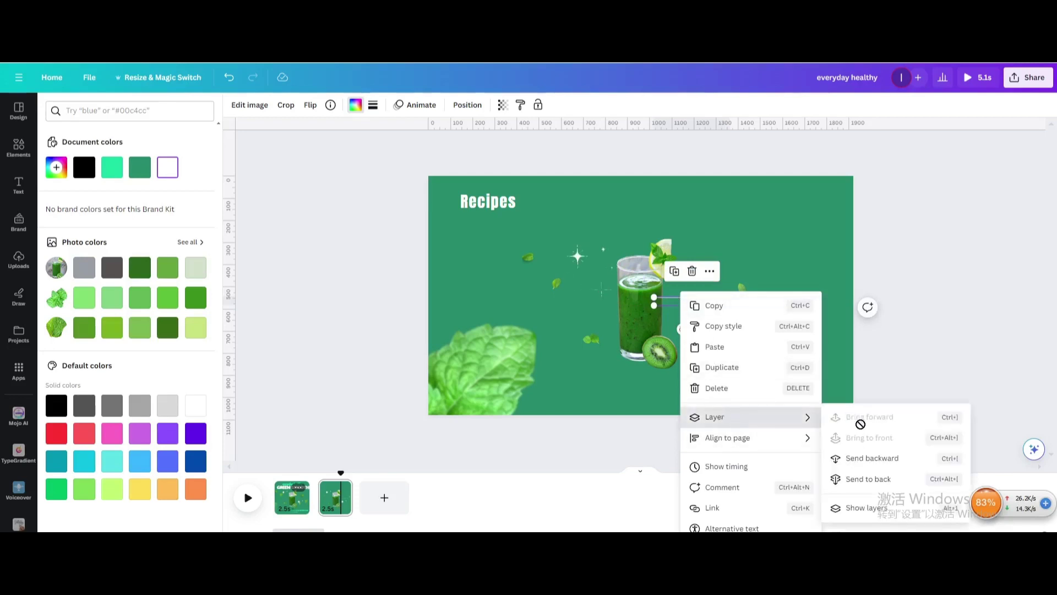
{"action": "left_click", "coordinate": [872, 477]}
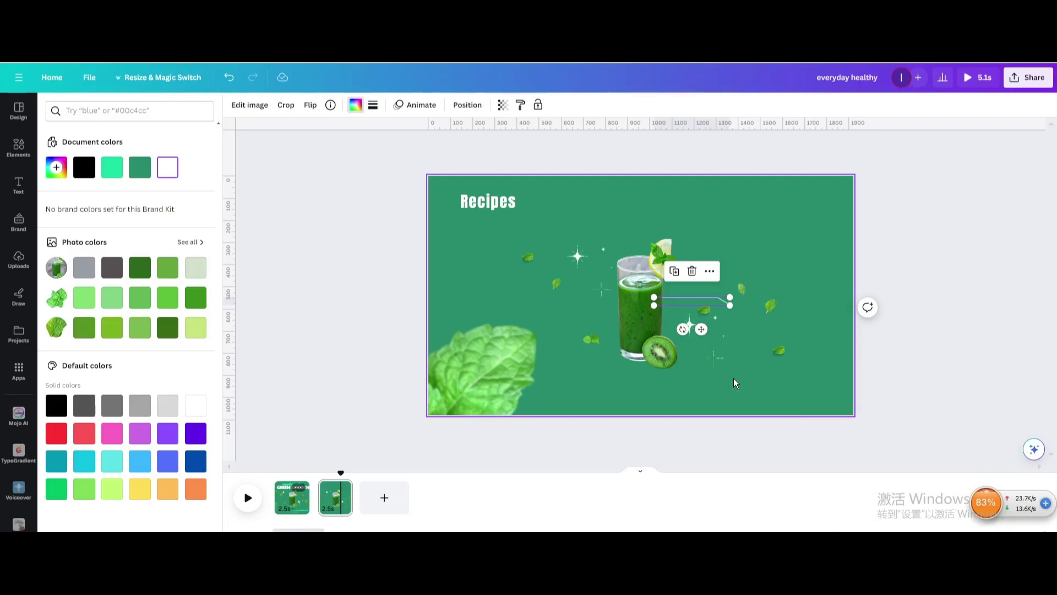
{"action": "left_click", "coordinate": [693, 297]}
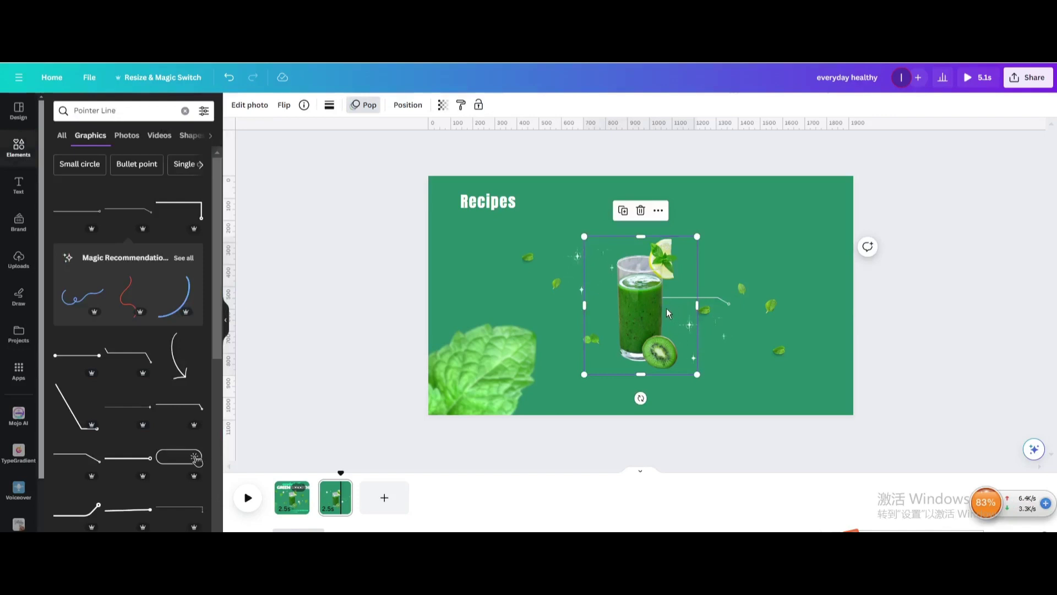
{"action": "left_click", "coordinate": [722, 302]}
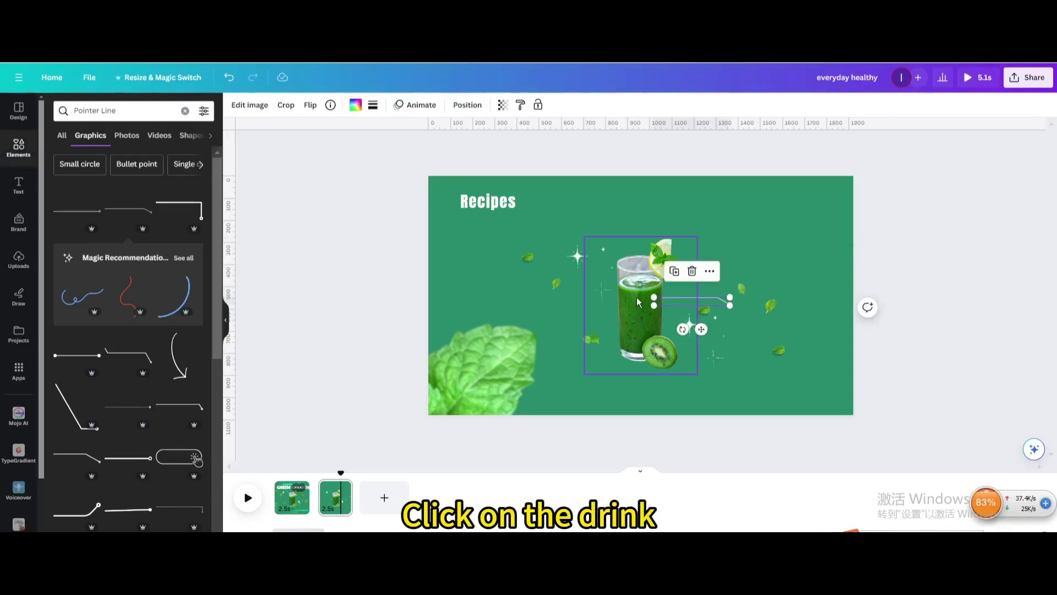
- Remove the Pop animation from the smoothie photo on the second page
{"action": "left_click", "coordinate": [637, 296]}
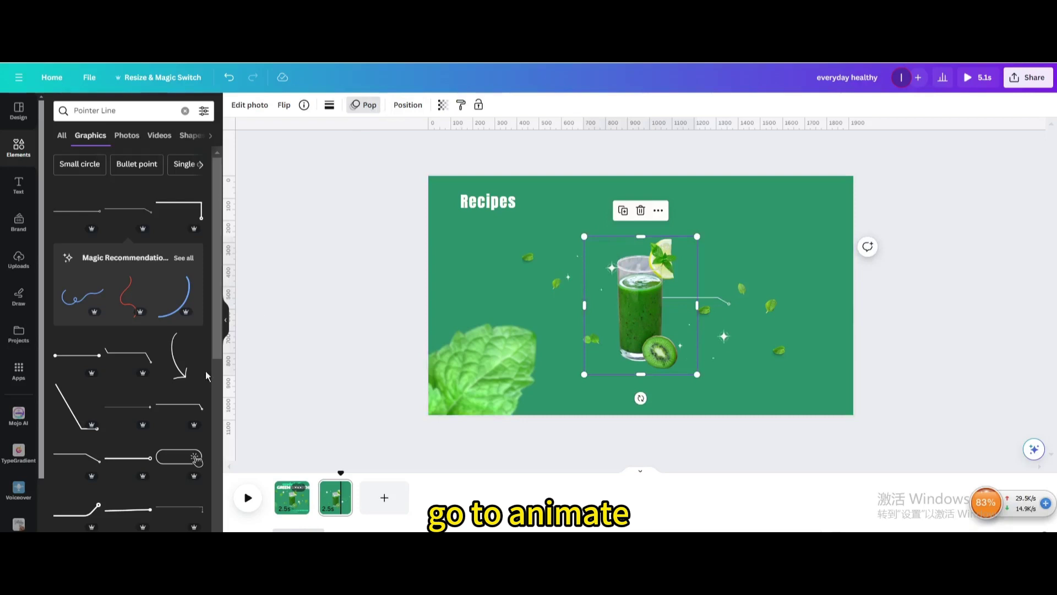
{"action": "left_click", "coordinate": [363, 105]}
{"action": "left_click", "coordinate": [130, 523]}
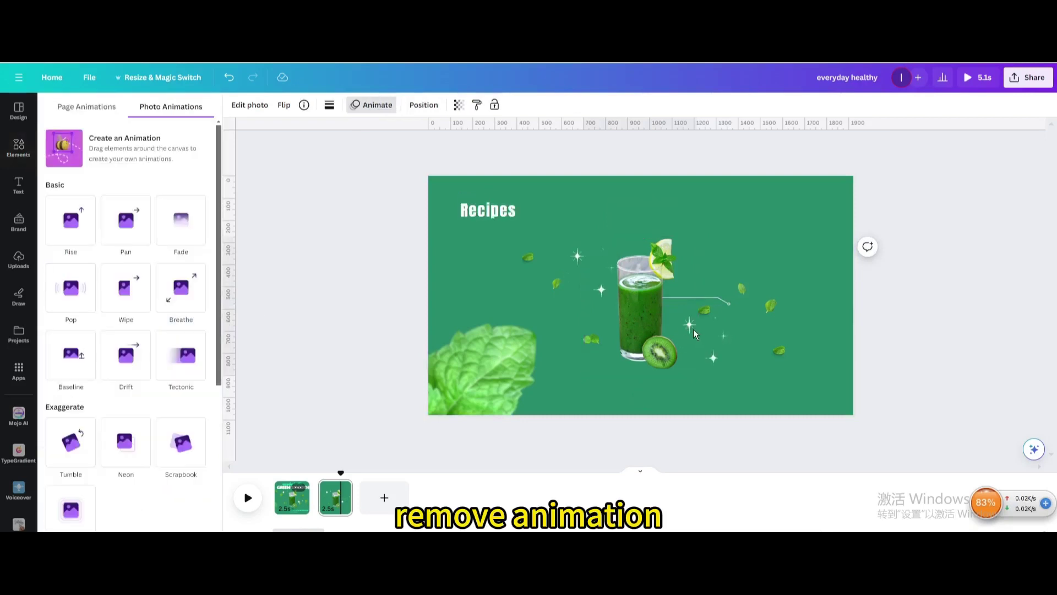
- Apply a Wipe animation to the pointer line, on enter only and moving rightward, with the speed slightly reduced
{"action": "left_click", "coordinate": [712, 295]}
{"action": "left_click", "coordinate": [712, 298]}
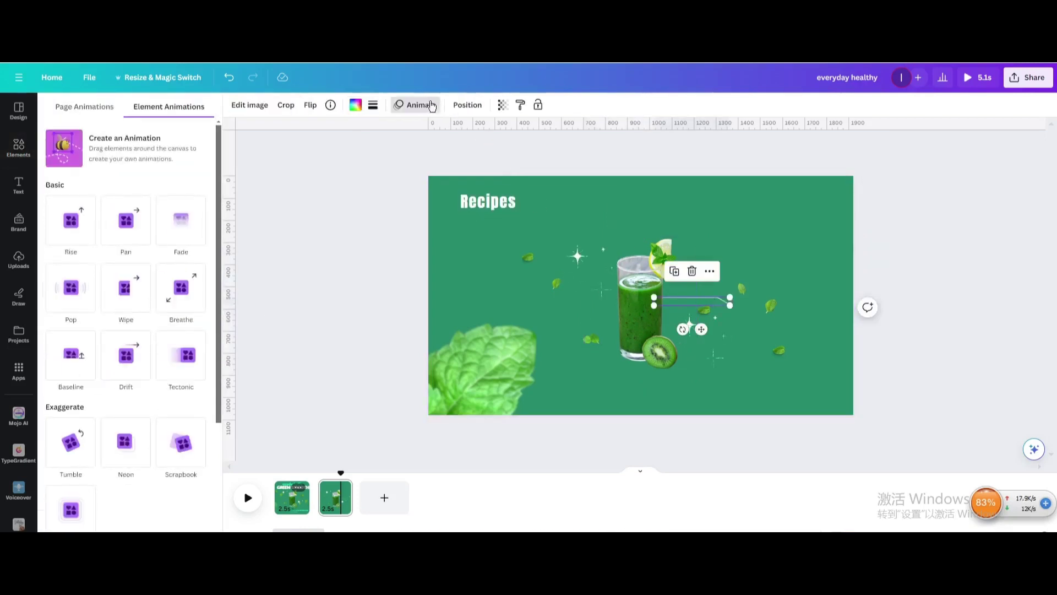
{"action": "left_click", "coordinate": [418, 105]}
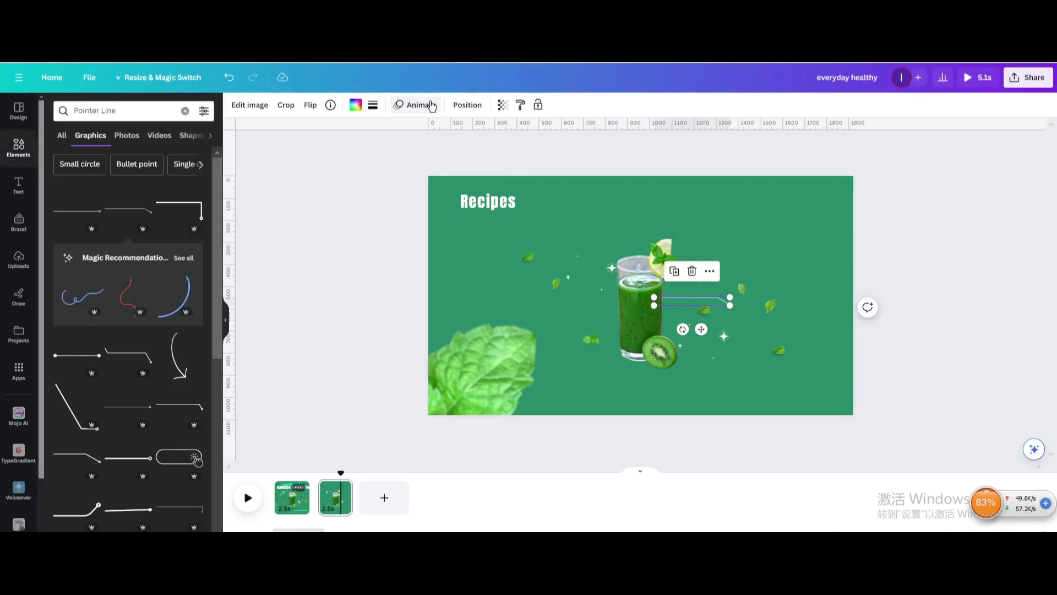
{"action": "left_click", "coordinate": [417, 105]}
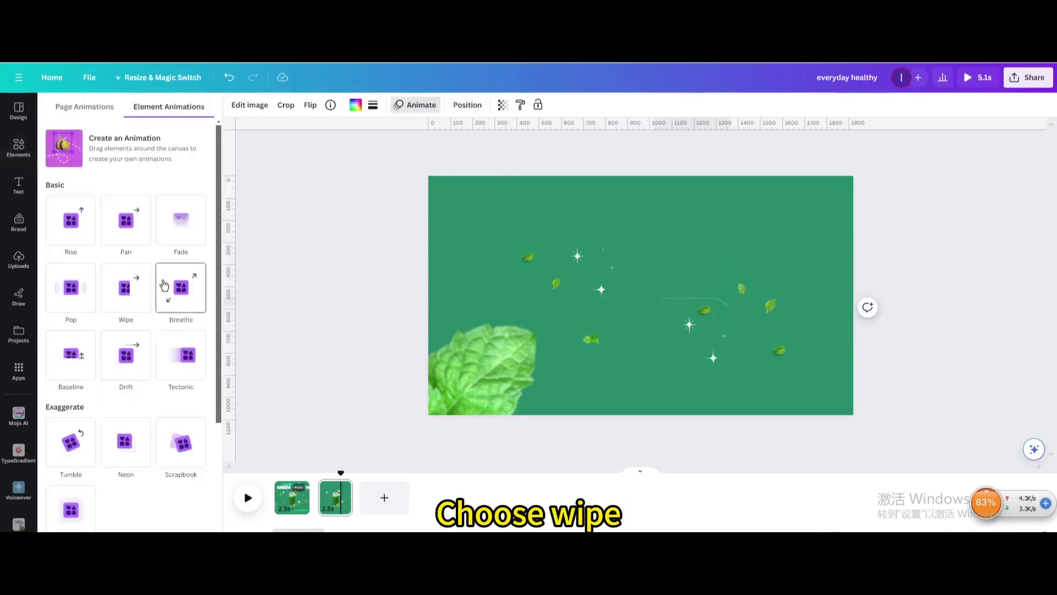
{"action": "left_click", "coordinate": [140, 289]}
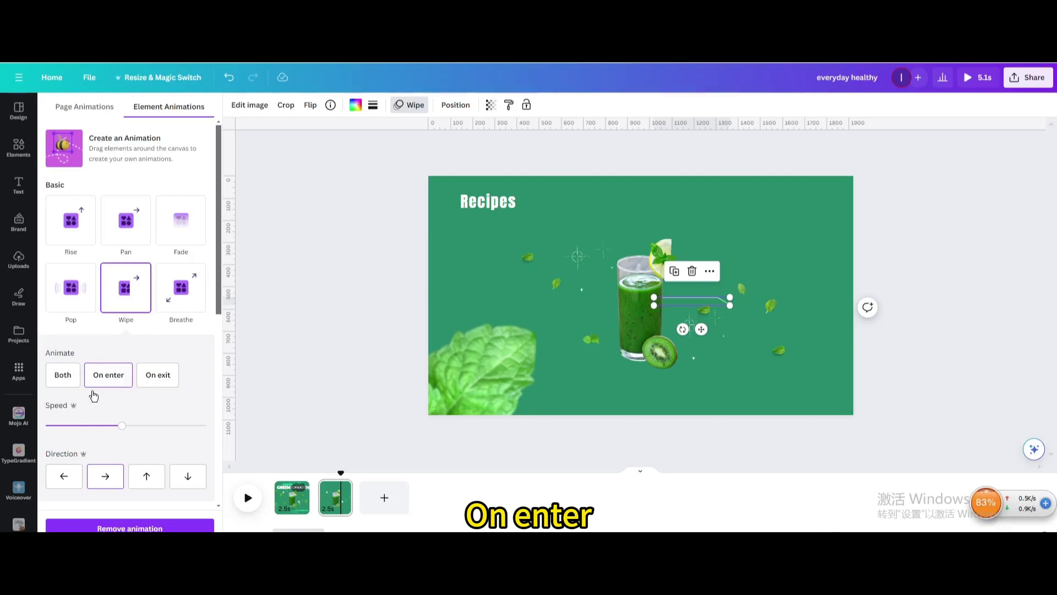
{"action": "left_click_drag", "start_coordinate": [121, 426], "coordinate": [113, 427]}
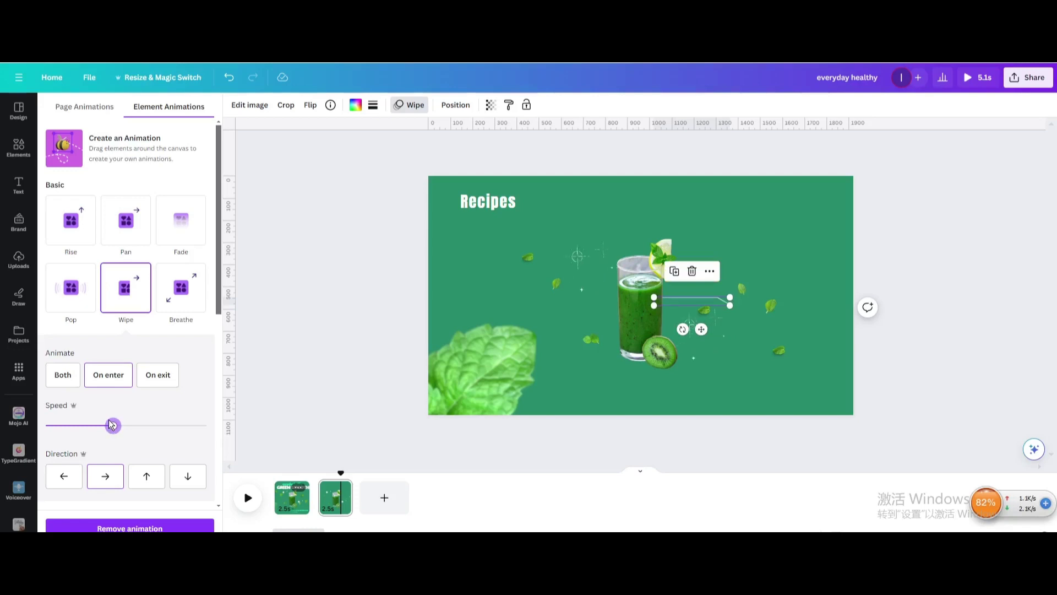
- Add a rounded square, reshape it into a wide bar under the pointer line's outer end, and fill it white
{"action": "left_click", "coordinate": [19, 147]}
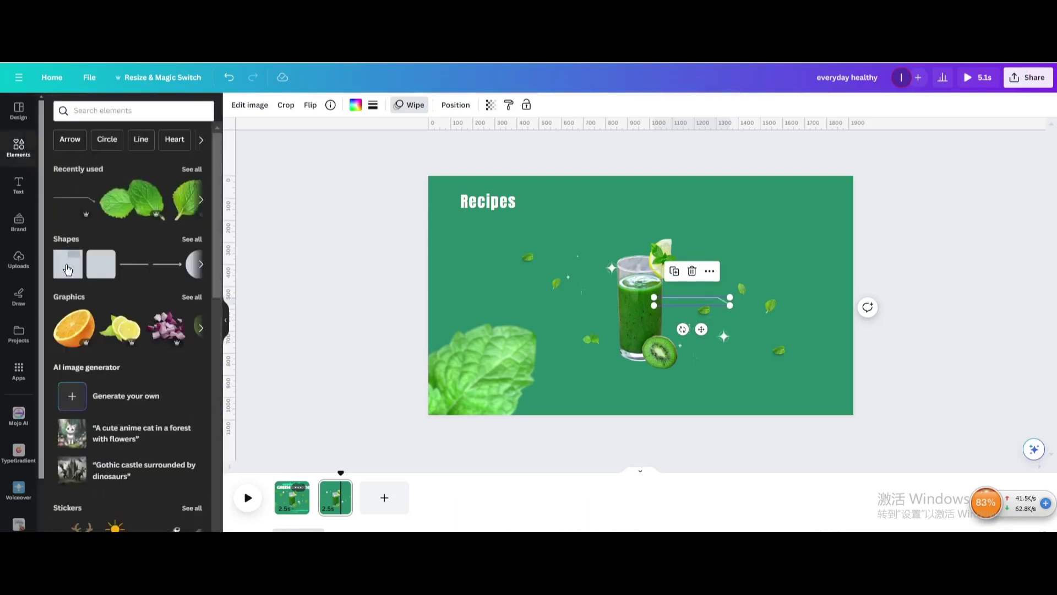
{"action": "left_click", "coordinate": [96, 274]}
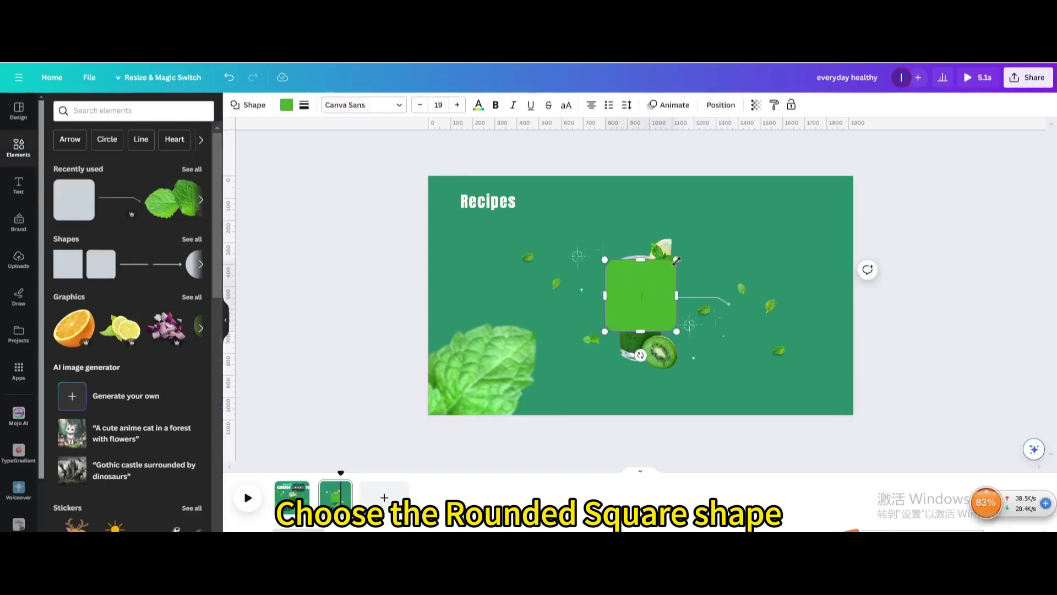
{"action": "left_click_drag", "start_coordinate": [676, 259], "coordinate": [795, 297]}
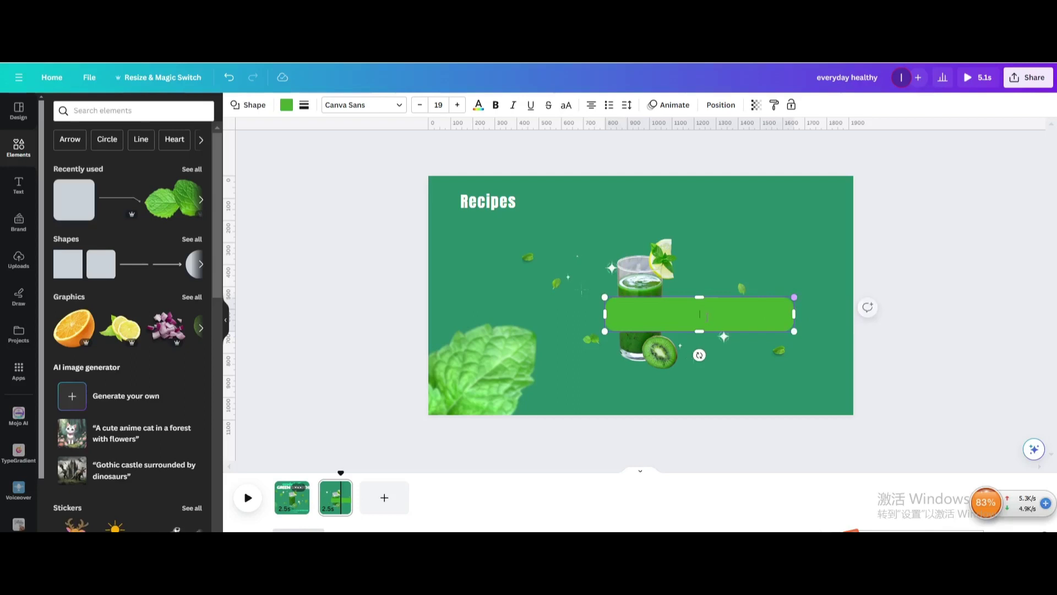
{"action": "left_click_drag", "start_coordinate": [655, 317], "coordinate": [693, 314]}
{"action": "left_click_drag", "start_coordinate": [779, 328], "coordinate": [765, 321]}
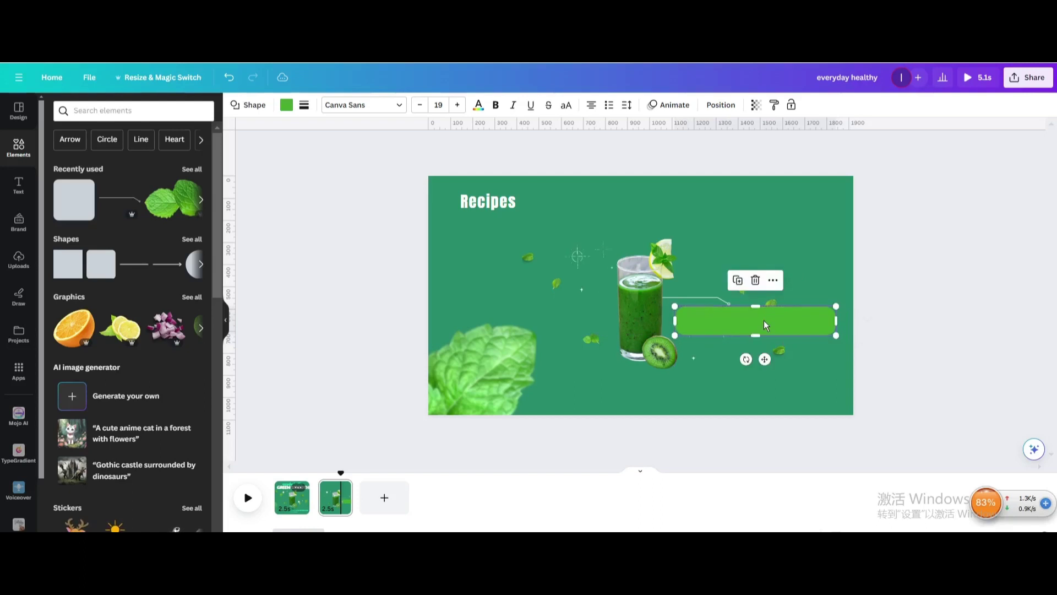
{"action": "left_click", "coordinate": [286, 105]}
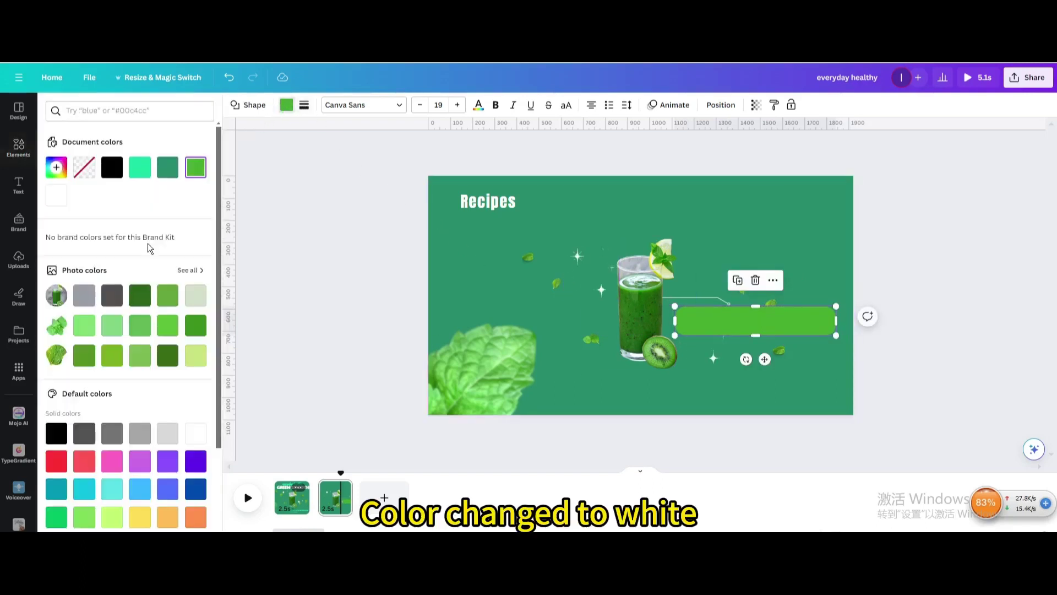
{"action": "left_click", "coordinate": [203, 434]}
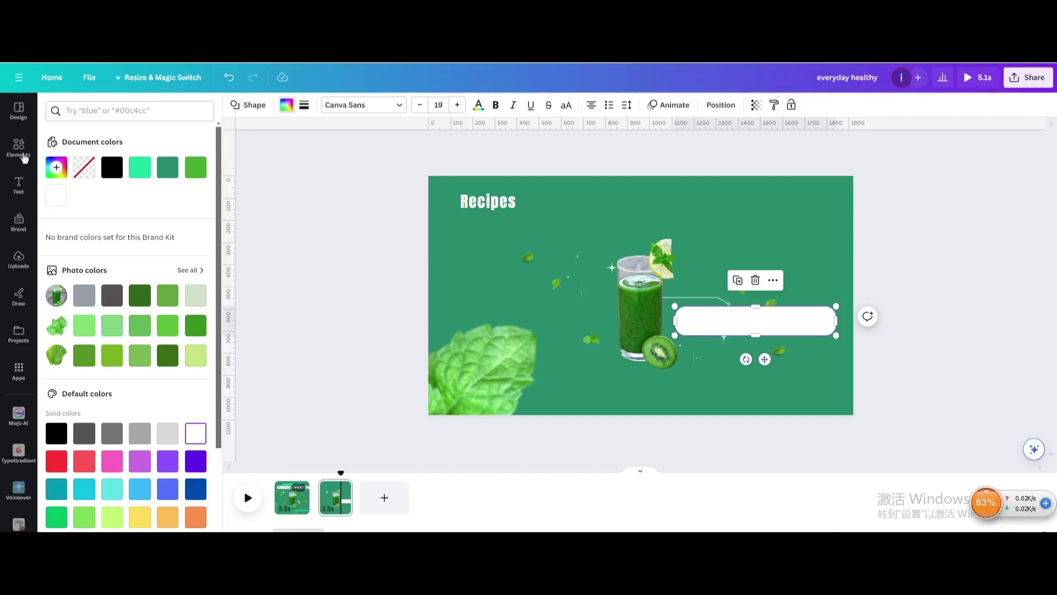
- Add the recently used photo of a spinach pot, remove its background and shrink it onto the left end of the white bar
{"action": "left_click", "coordinate": [18, 147]}
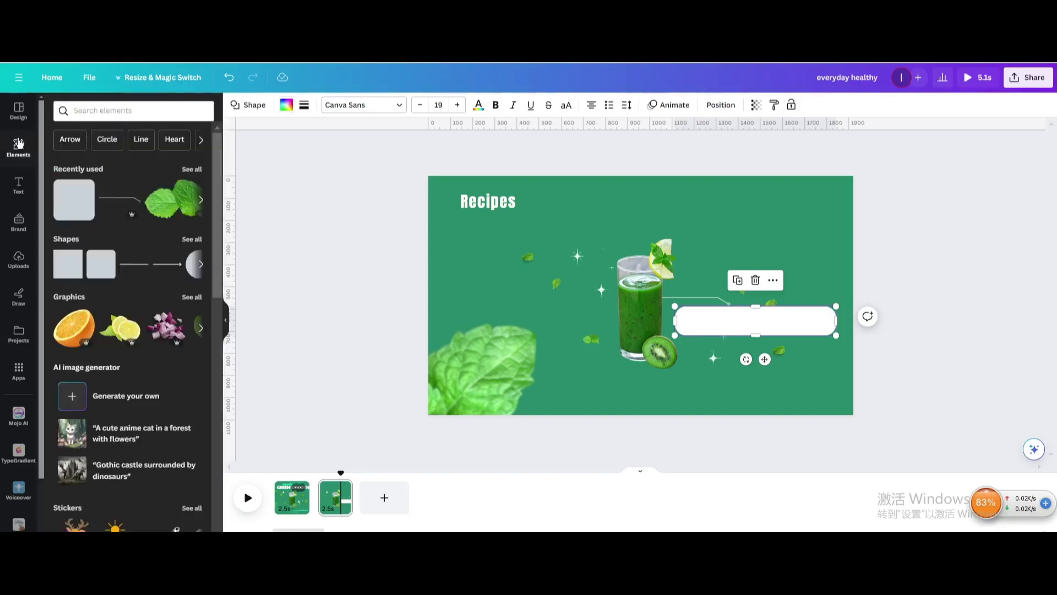
{"action": "left_click", "coordinate": [192, 171]}
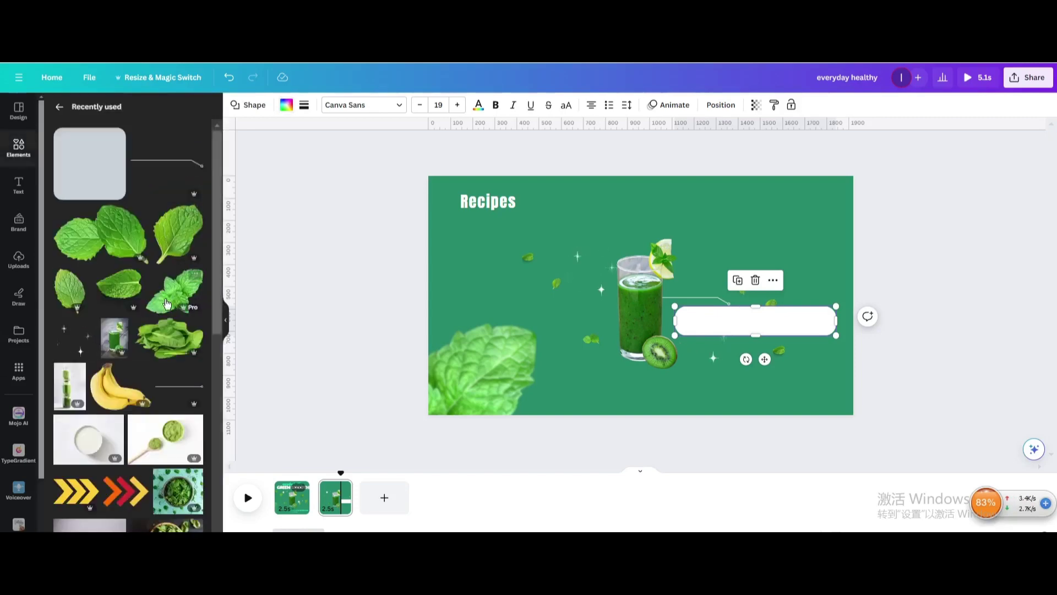
{"action": "scroll", "coordinate": [166, 304], "scroll_direction": "down", "scroll_amount": 3}
{"action": "left_click", "coordinate": [178, 353]}
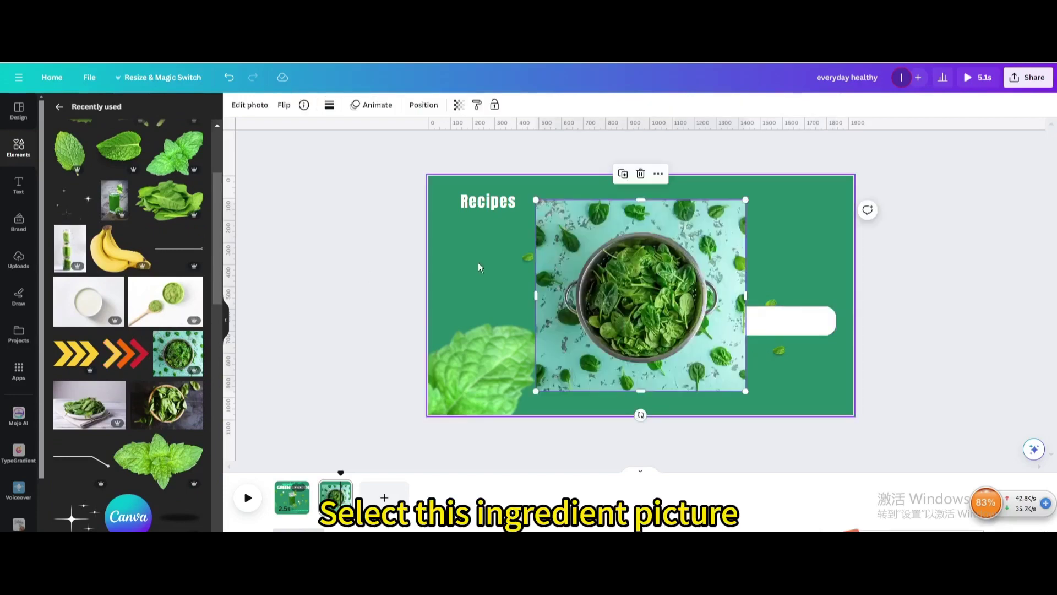
{"action": "left_click", "coordinate": [250, 110]}
{"action": "left_click", "coordinate": [66, 182]}
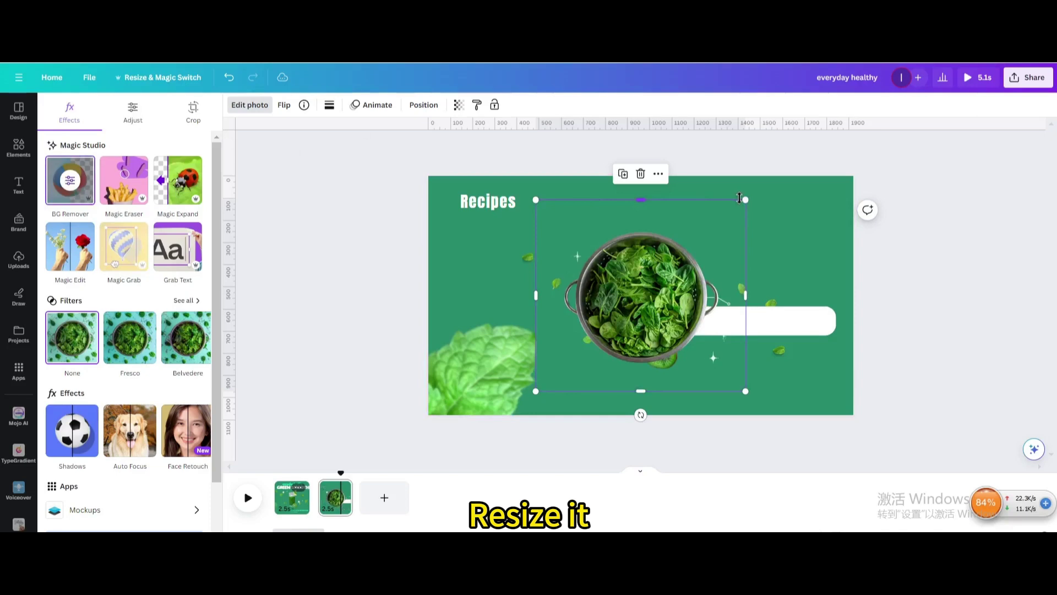
{"action": "left_click_drag", "start_coordinate": [739, 198], "coordinate": [704, 322]}
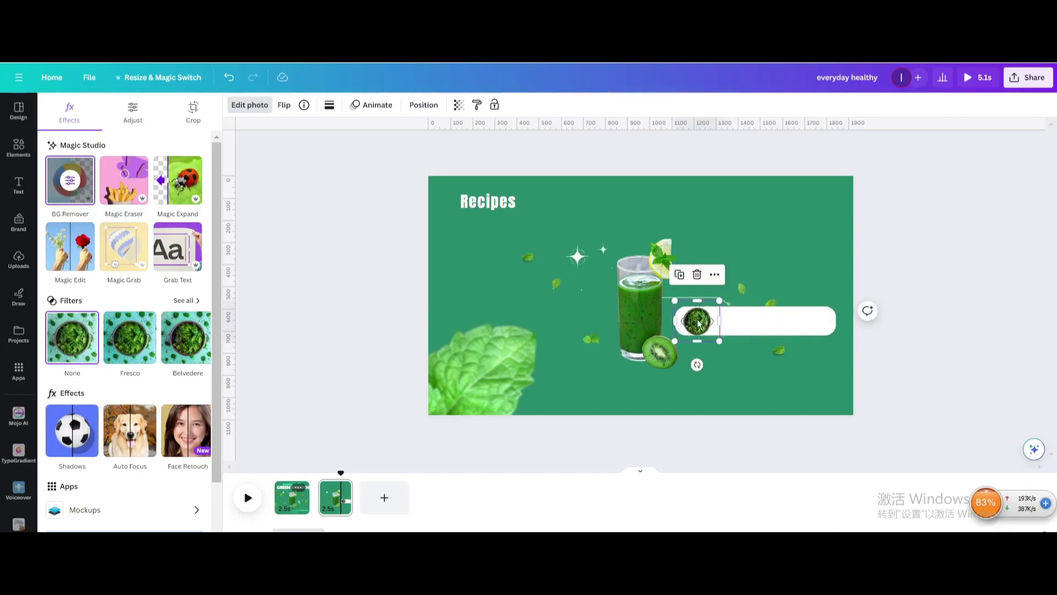
- Search the graphics for "arrow", add the yellow triple chevron and shrink it onto the white bar beside the spinach pot
{"action": "left_click", "coordinate": [19, 156]}
{"action": "left_click", "coordinate": [113, 108]}
{"action": "type", "text": "a"}
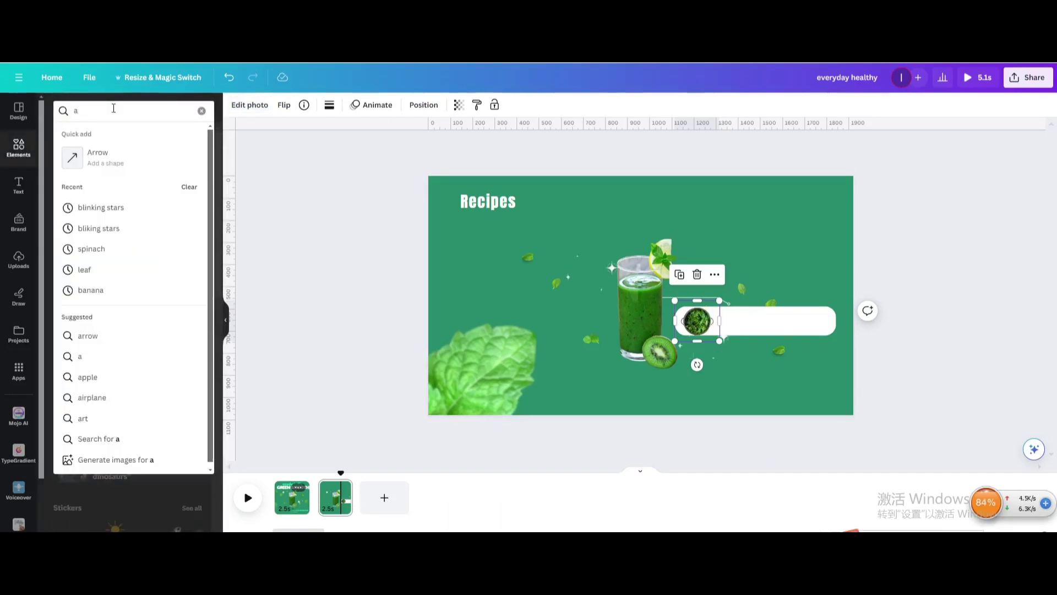
{"action": "type", "text": "rrow"}
{"action": "key", "text": "Return"}
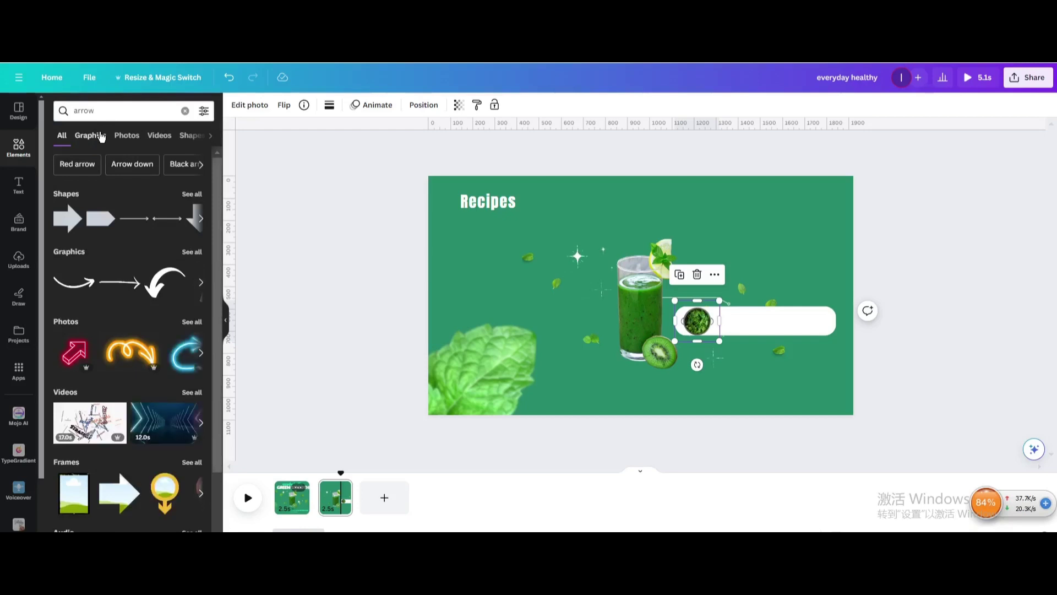
{"action": "left_click", "coordinate": [90, 135]}
{"action": "scroll", "coordinate": [166, 347], "scroll_direction": "down", "scroll_amount": 3}
{"action": "scroll", "coordinate": [165, 347], "scroll_direction": "down", "scroll_amount": 5}
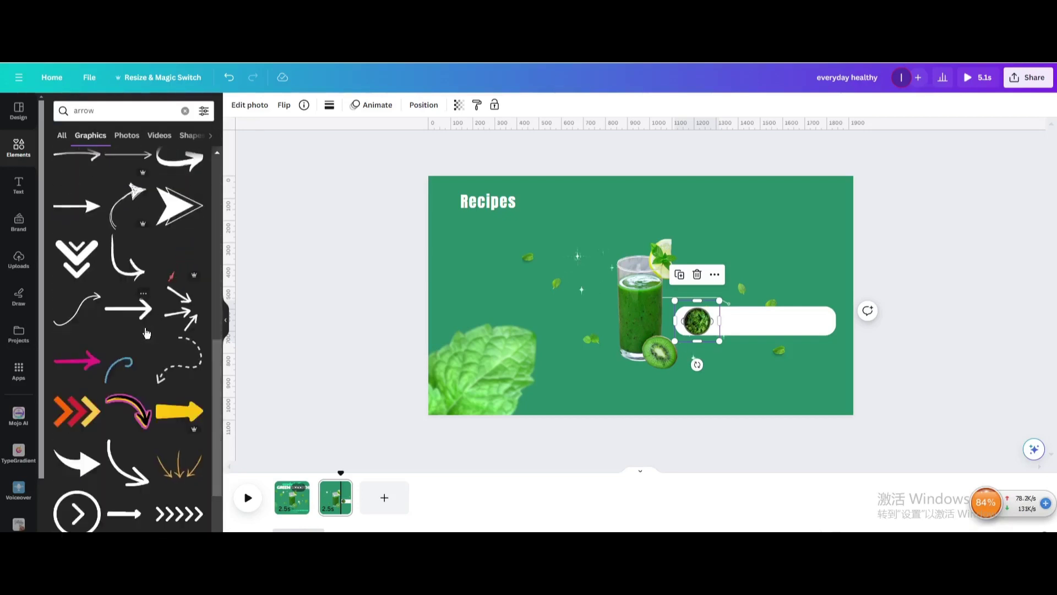
{"action": "scroll", "coordinate": [149, 381], "scroll_direction": "down", "scroll_amount": 10}
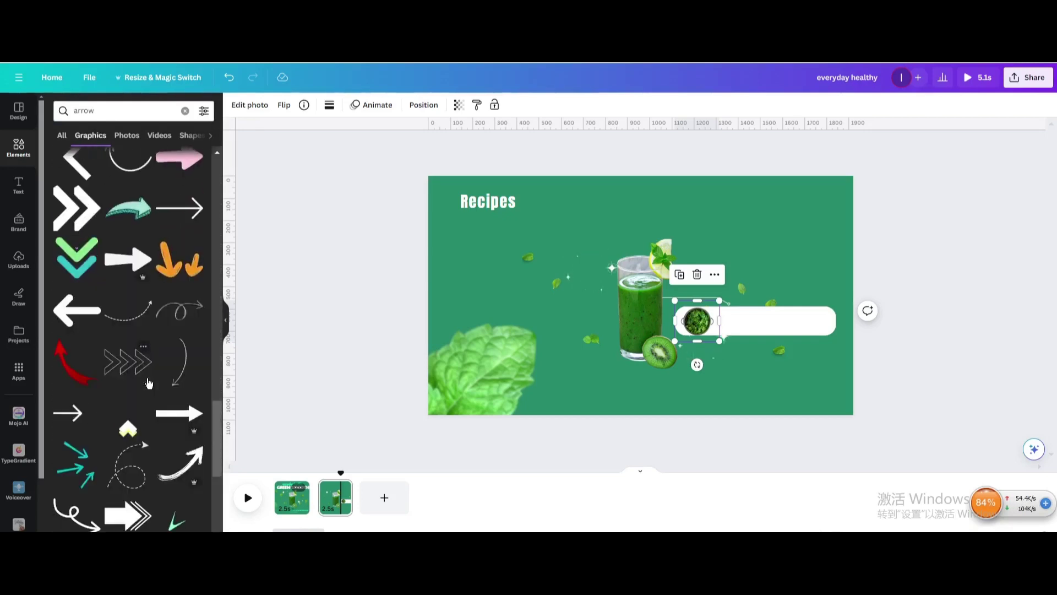
{"action": "left_click", "coordinate": [179, 309]}
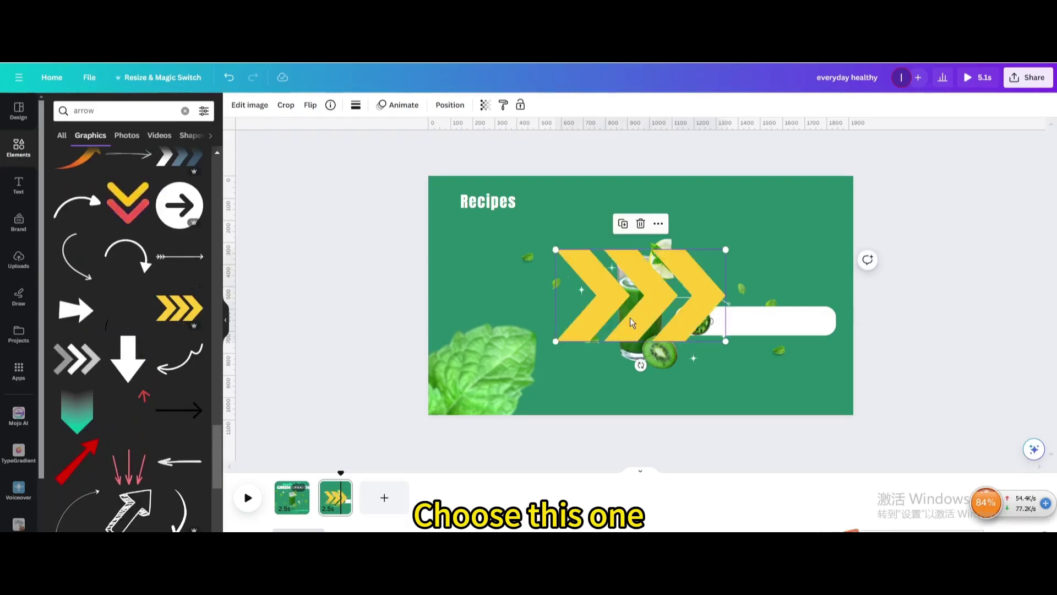
{"action": "left_click_drag", "start_coordinate": [613, 296], "coordinate": [727, 322]}
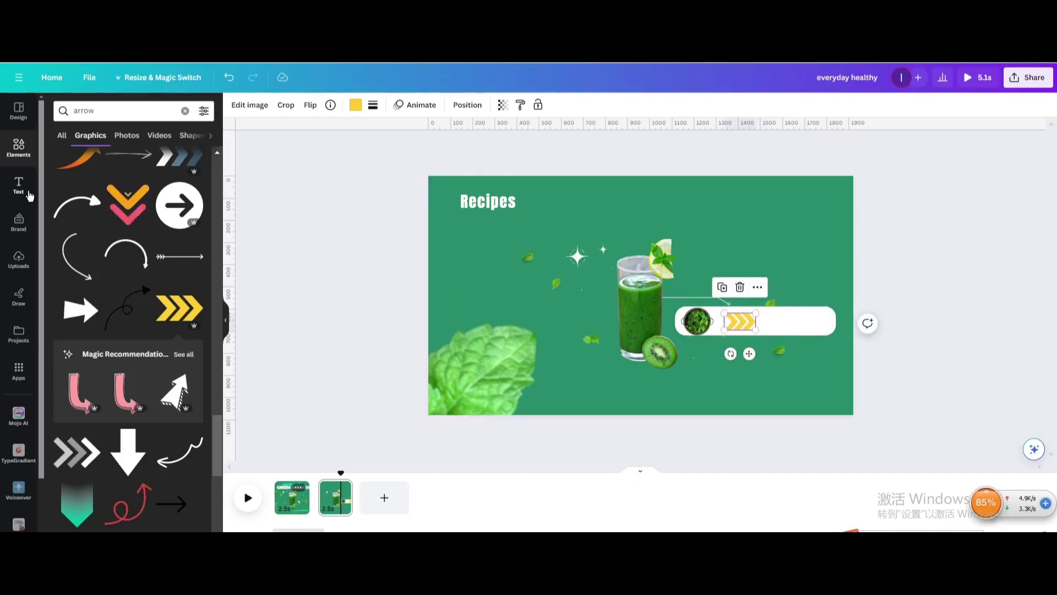
- Add a heading to the recipes page with the text "spinach"
{"action": "left_click", "coordinate": [19, 185]}
{"action": "left_click", "coordinate": [110, 207]}
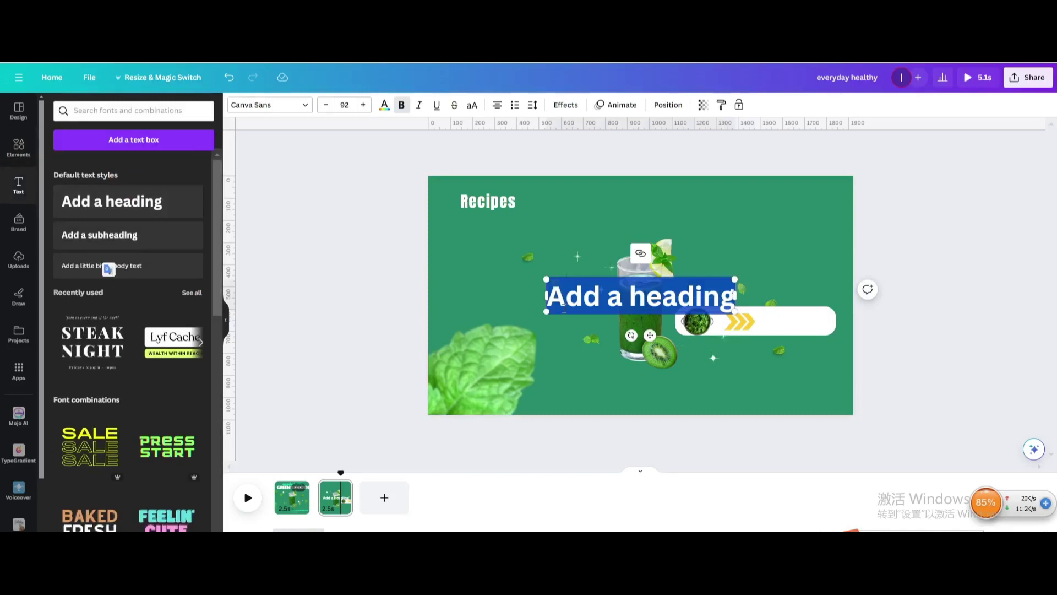
{"action": "type", "text": "spin"}
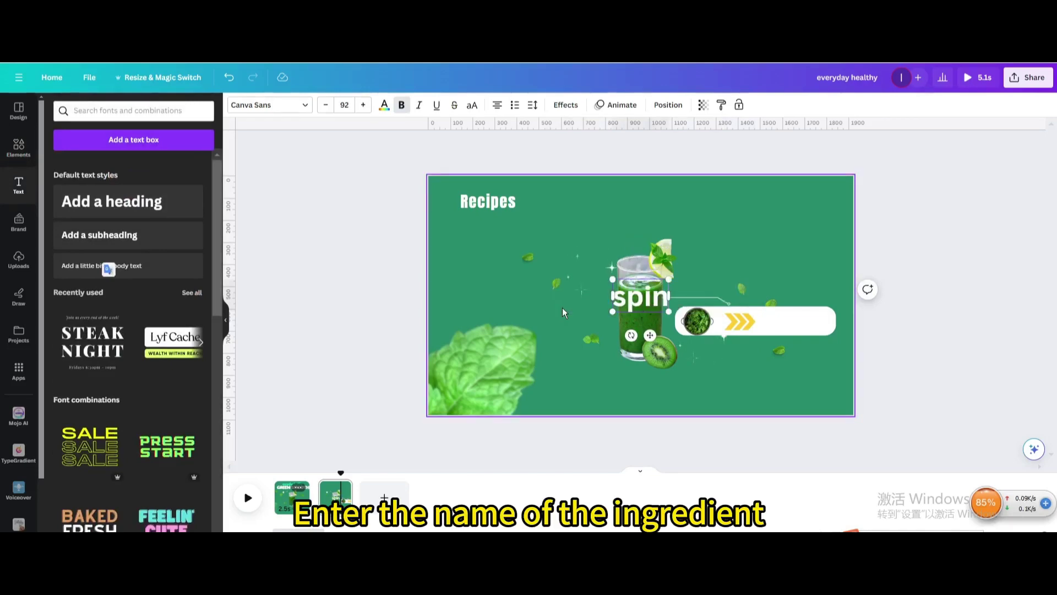
{"action": "type", "text": "ach"}
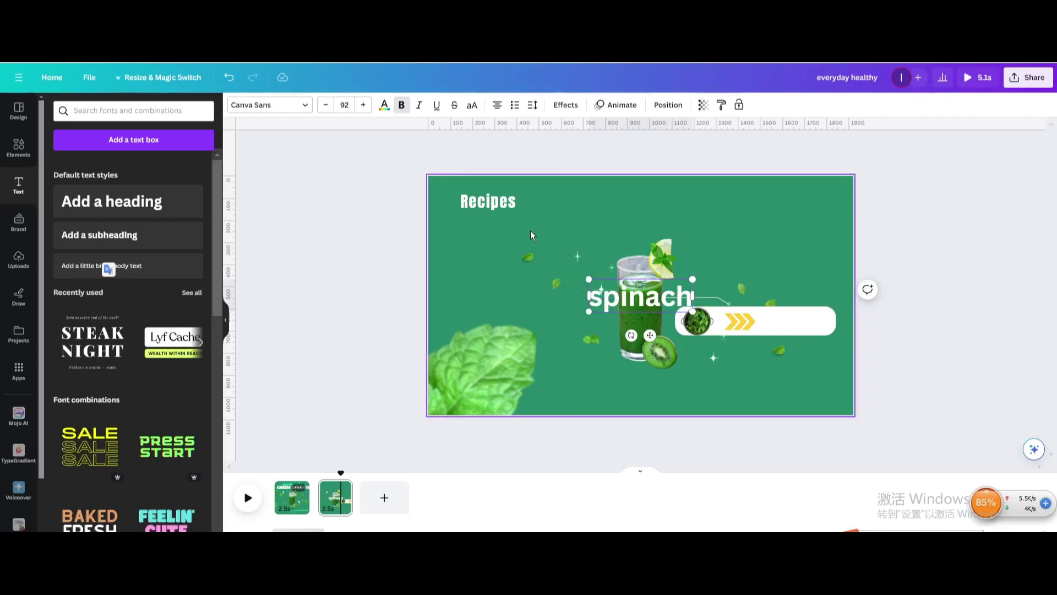
- Colour the "spinach" text mint green and apply that colour change to matching elements across all pages
{"action": "left_click", "coordinate": [385, 110]}
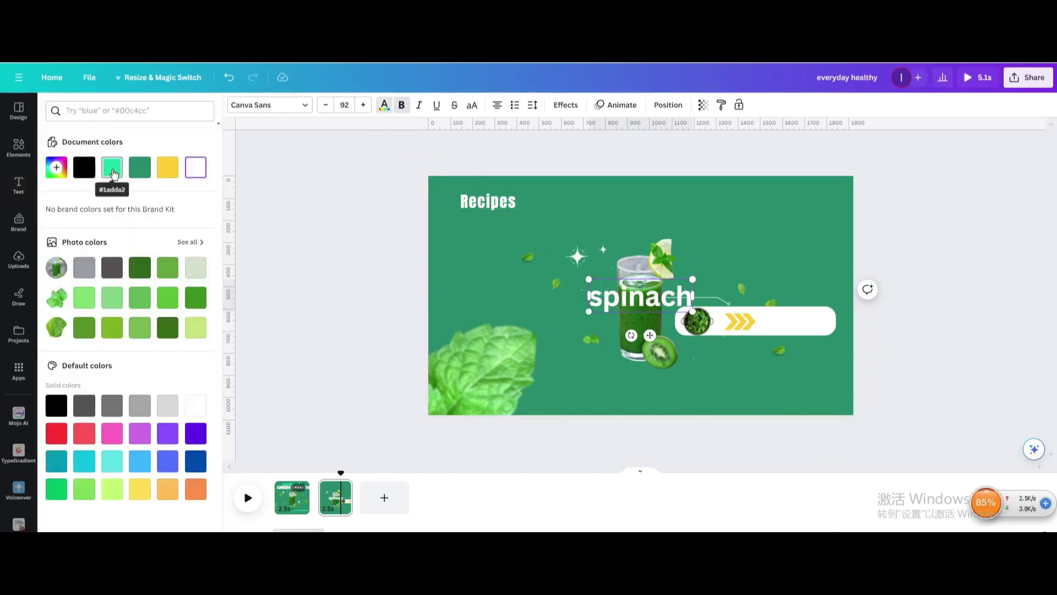
{"action": "left_click", "coordinate": [113, 172]}
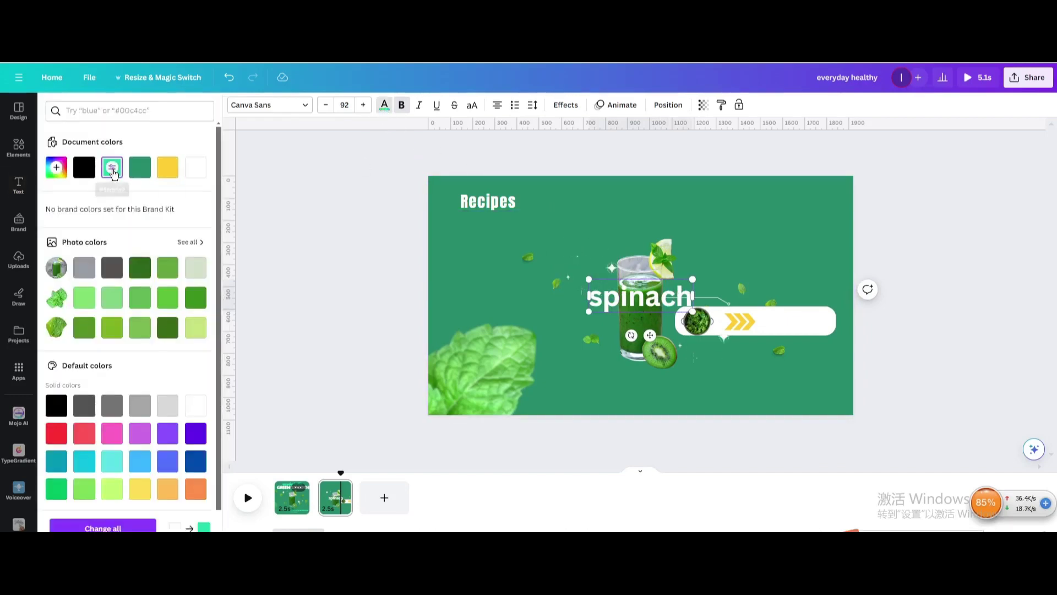
{"action": "left_click", "coordinate": [119, 528]}
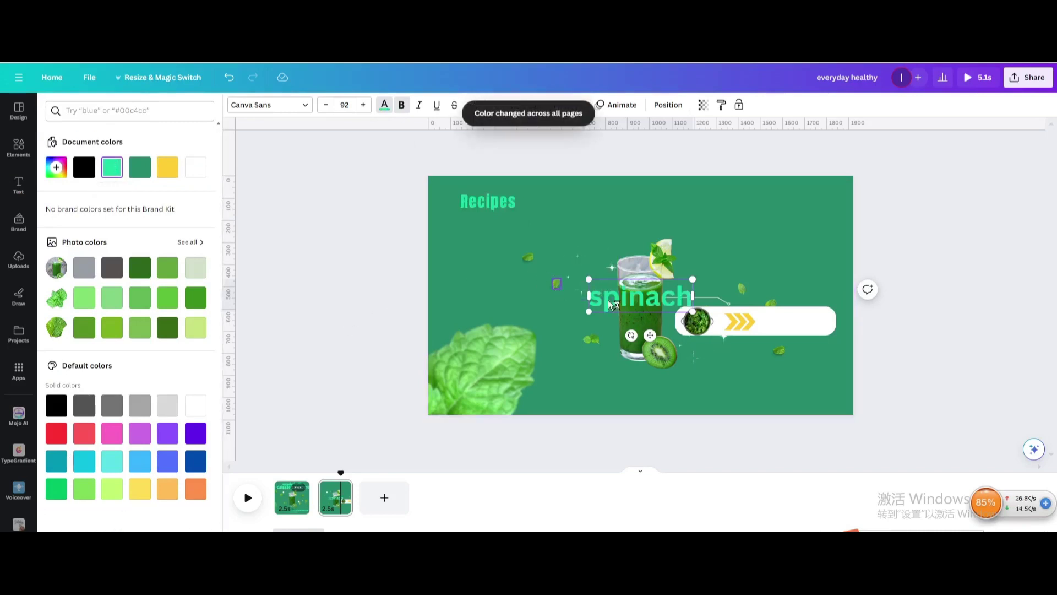
- Shrink the "spinach" text to size 59.1 and place it on the white bar to the right of the yellow chevrons
{"action": "left_click_drag", "start_coordinate": [650, 335], "coordinate": [817, 360]}
{"action": "mouse_move", "coordinate": [755, 306]}
{"action": "left_mouse_down"}
{"action": "mouse_move", "coordinate": [785, 320]}
{"action": "mouse_move", "coordinate": [766, 312]}
{"action": "left_mouse_up"}
{"action": "left_click", "coordinate": [768, 377]}
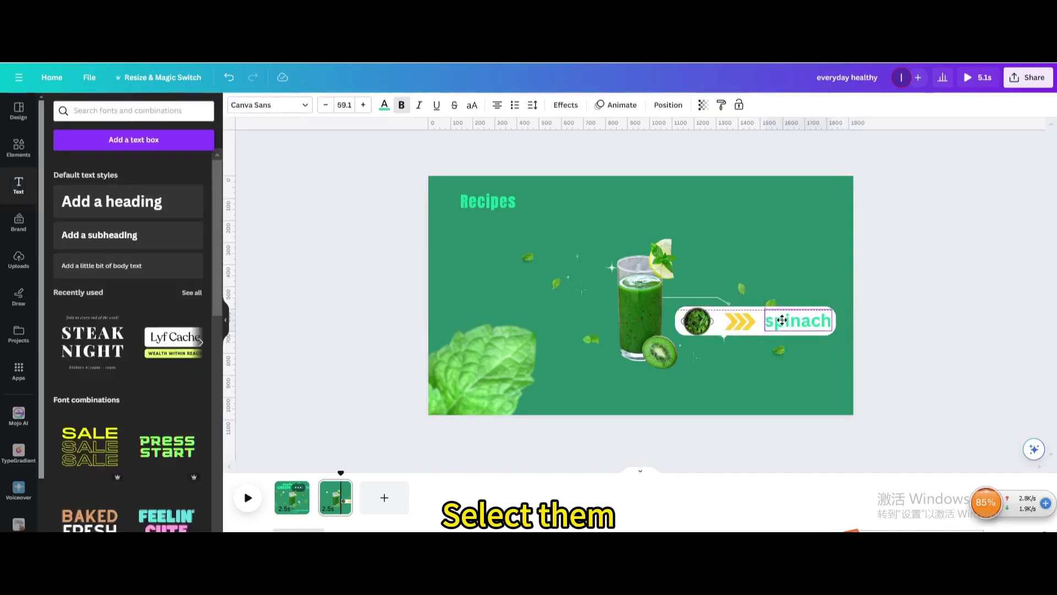
- Apply a Baseline animation, on enter and moving rightward, to the white bar, spinach pot, chevrons and "spinach" text together
{"action": "left_click", "coordinate": [725, 332], "text": "shift"}
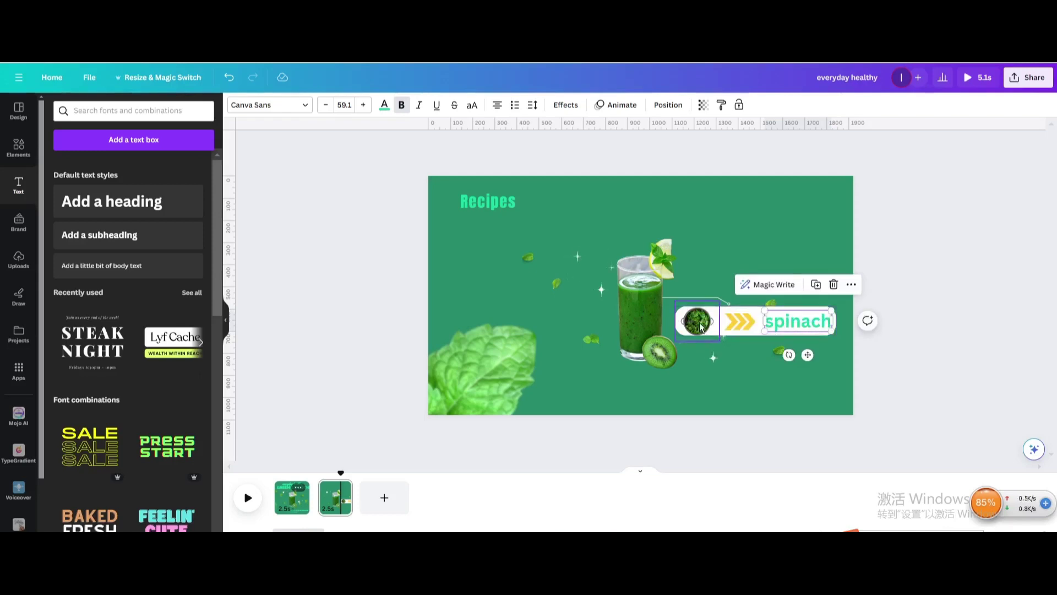
{"action": "left_click", "coordinate": [722, 327], "text": "shift"}
{"action": "left_click", "coordinate": [836, 323], "text": "shift"}
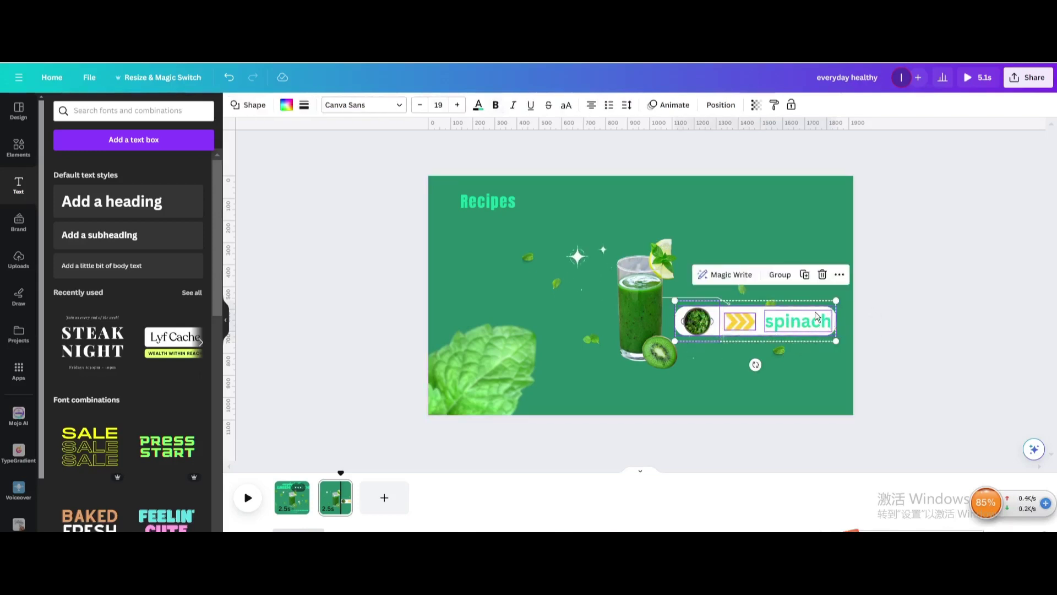
{"action": "left_click", "coordinate": [669, 104]}
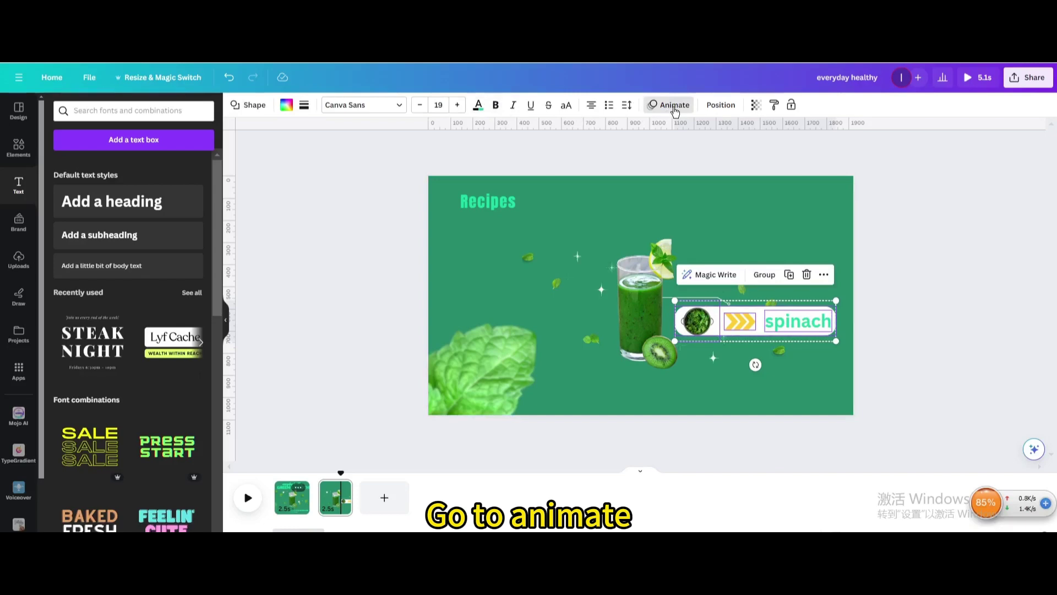
{"action": "left_click", "coordinate": [57, 381]}
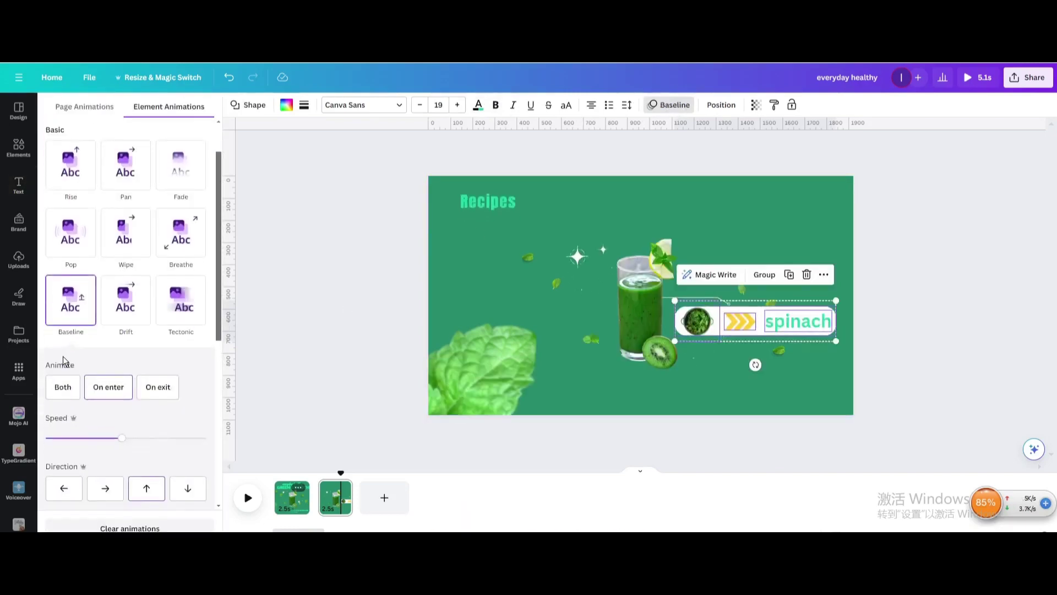
{"action": "left_click", "coordinate": [93, 486]}
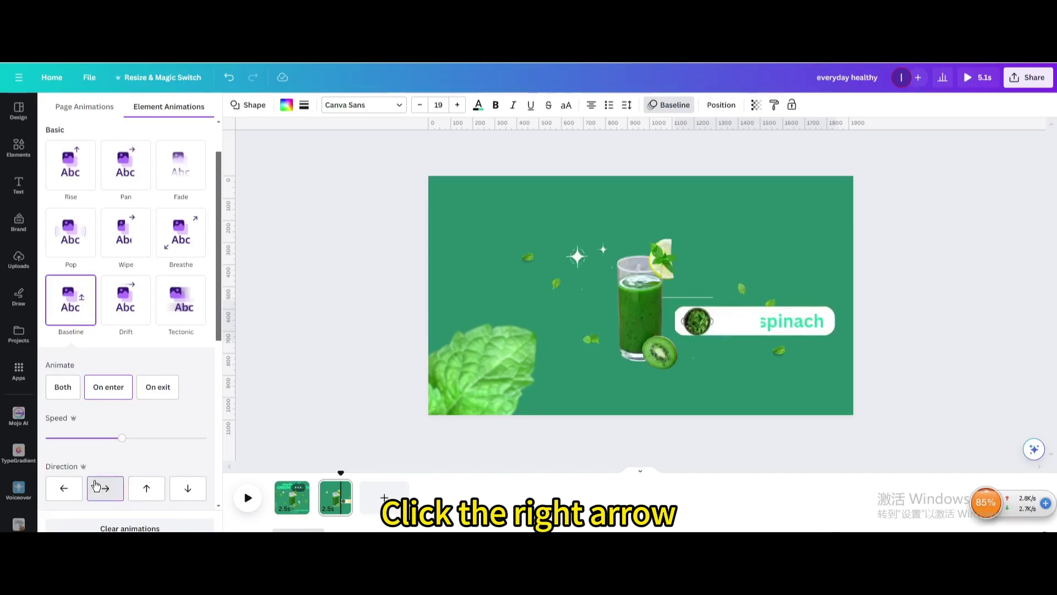
{"action": "left_click", "coordinate": [637, 313]}
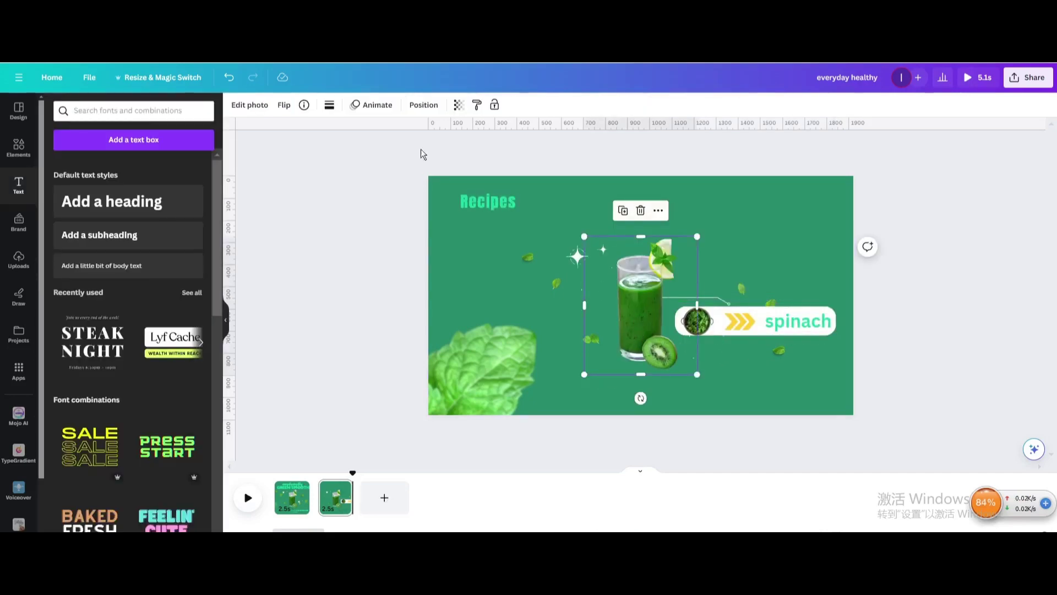
- Show the label elements' timing, delay the white bar's appearance on the timeline, and extend the recipes page to 5.3 s
{"action": "left_click", "coordinate": [379, 108]}
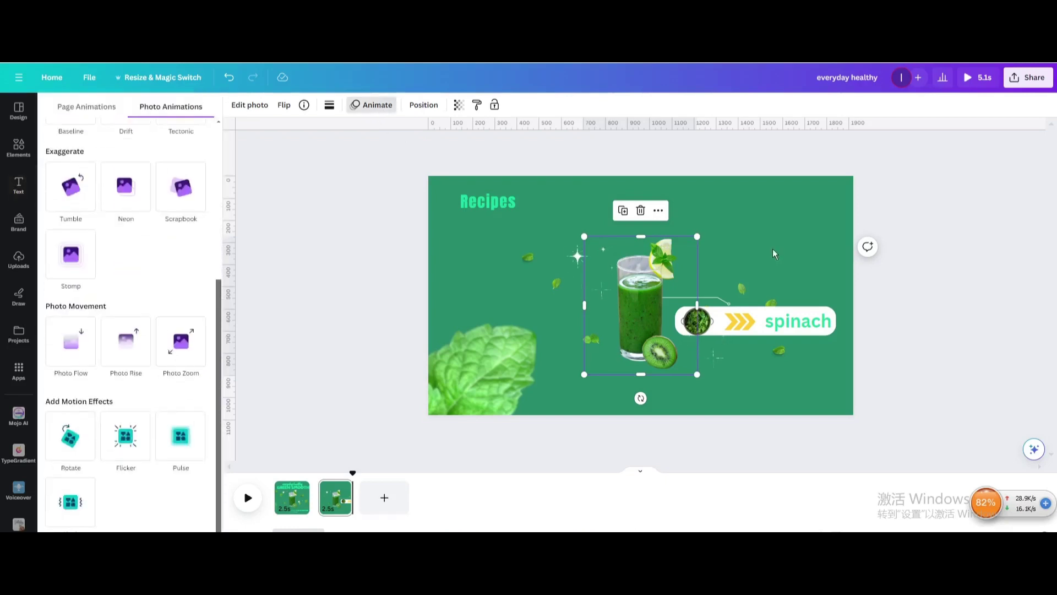
{"action": "left_click", "coordinate": [696, 321]}
{"action": "right_click", "coordinate": [696, 321]}
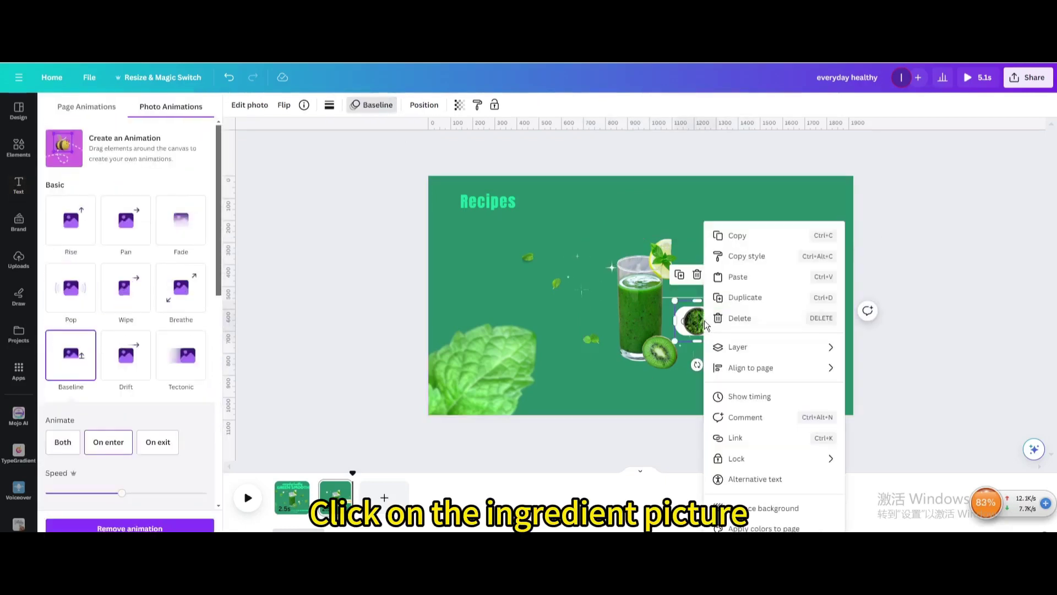
{"action": "left_click", "coordinate": [745, 398]}
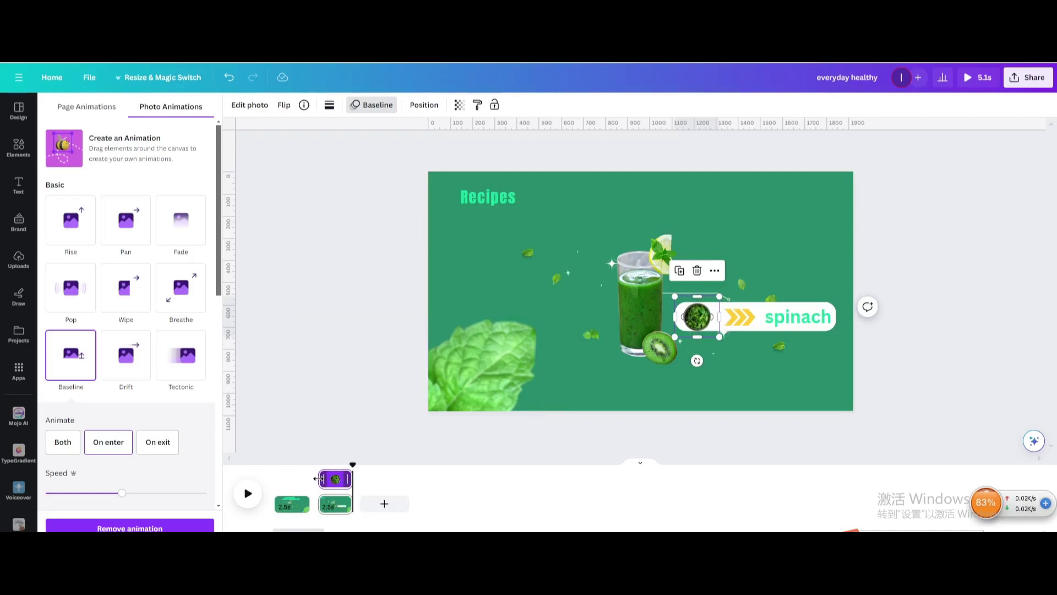
{"action": "left_click", "coordinate": [827, 330]}
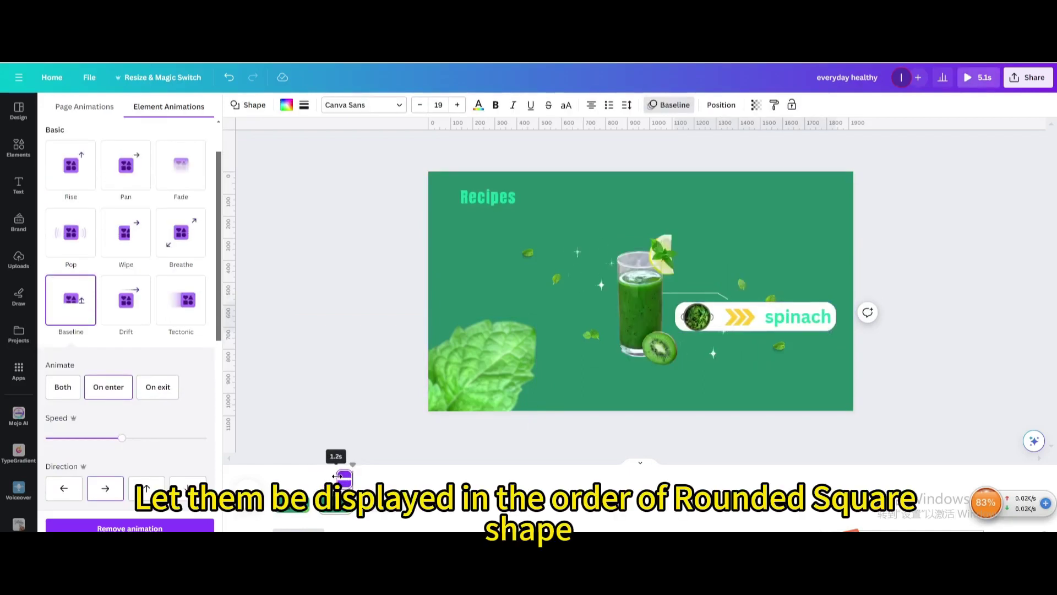
{"action": "left_click", "coordinate": [379, 506]}
{"action": "left_click_drag", "start_coordinate": [381, 510], "coordinate": [384, 510]}
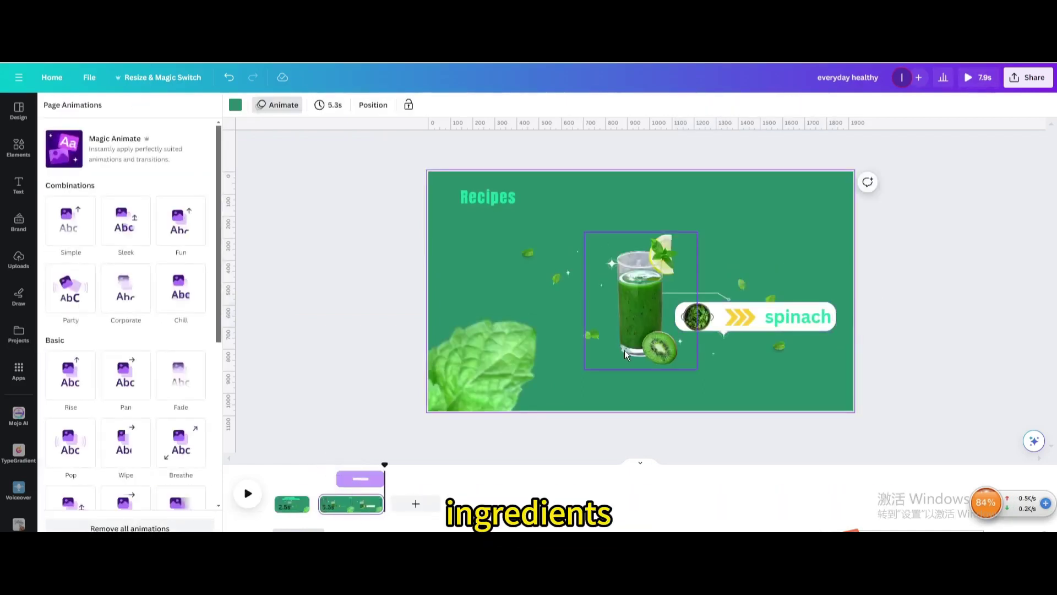
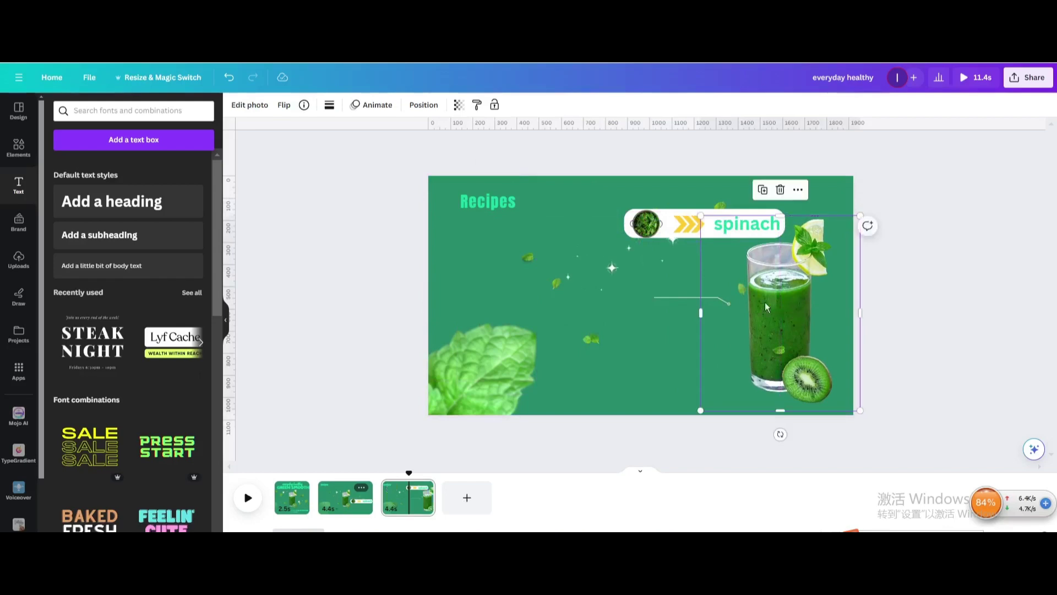
- Enlarge the smoothie glass on the third page to about 749 × 915
{"action": "left_click_drag", "start_coordinate": [701, 215], "coordinate": [694, 208]}
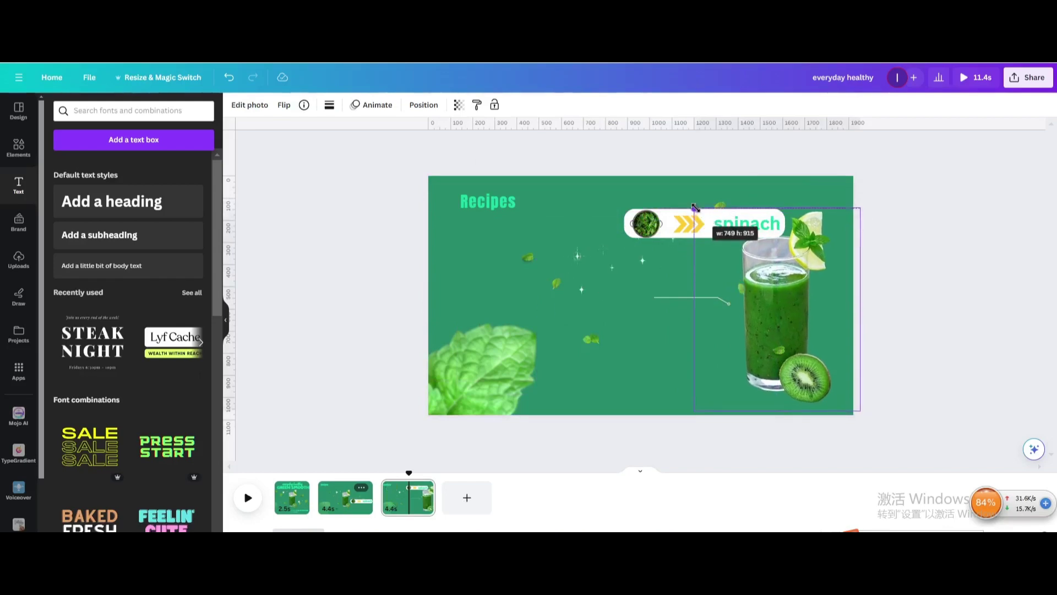
- Flip the pointer line vertically and horizontally and move it so its straight end touches the smoothie glass
{"action": "left_click", "coordinate": [685, 295]}
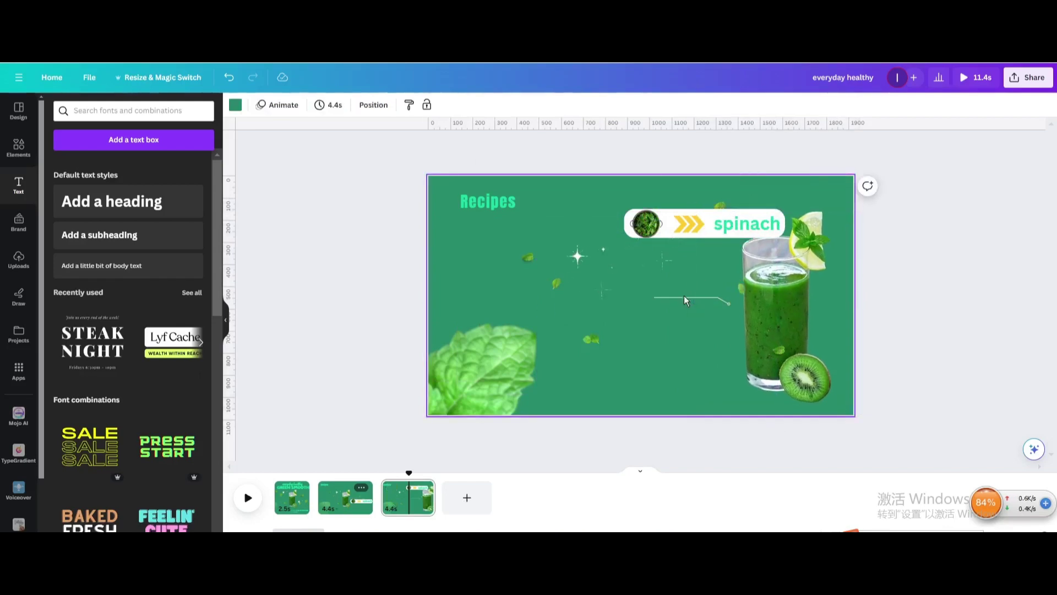
{"action": "left_click", "coordinate": [685, 299]}
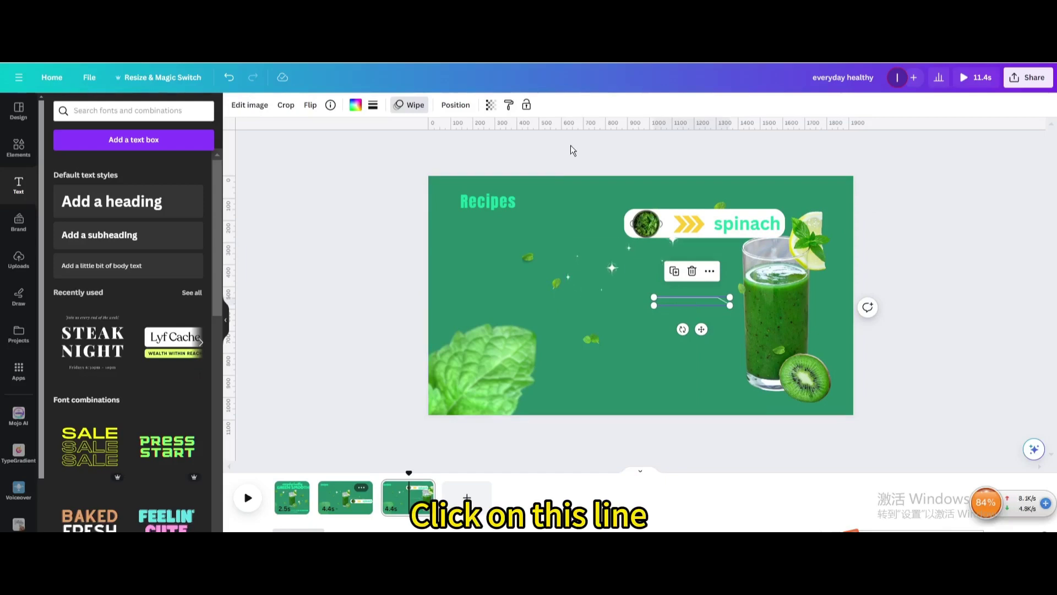
{"action": "left_click", "coordinate": [310, 105]}
{"action": "left_click", "coordinate": [325, 152]}
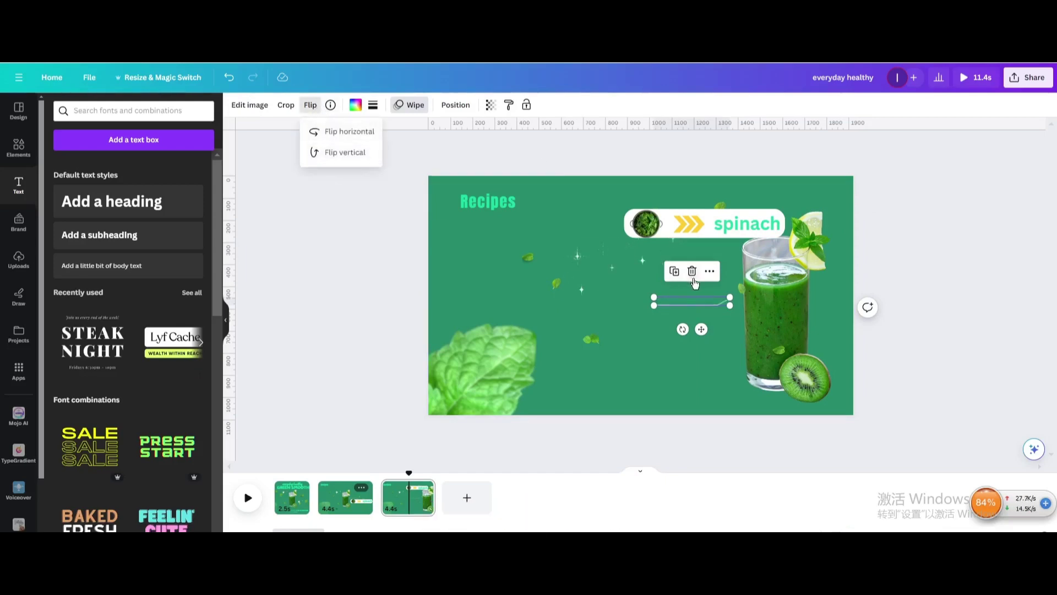
{"action": "left_click", "coordinate": [341, 132]}
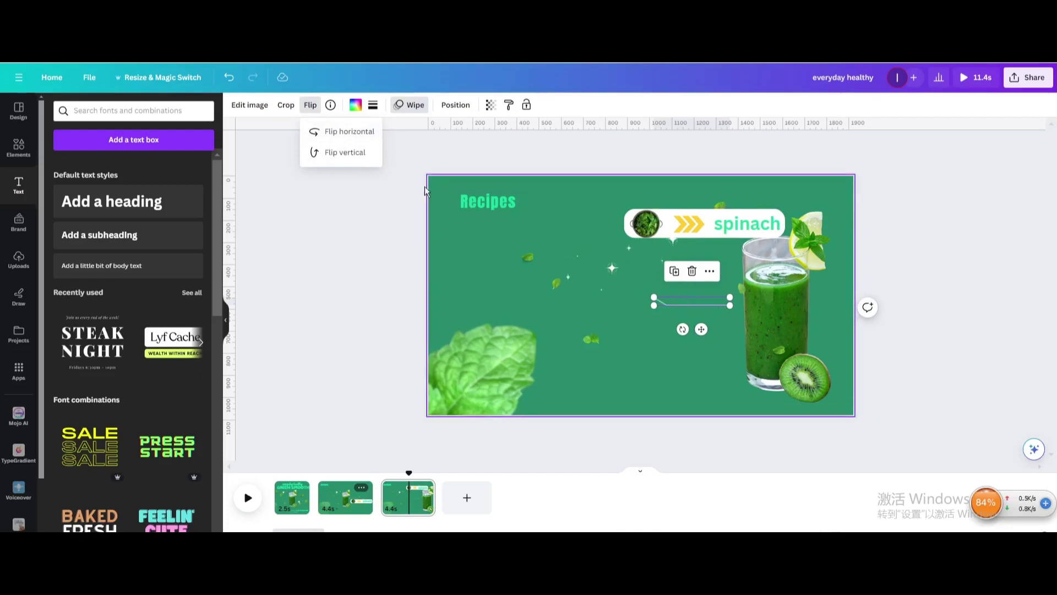
{"action": "left_click", "coordinate": [335, 160]}
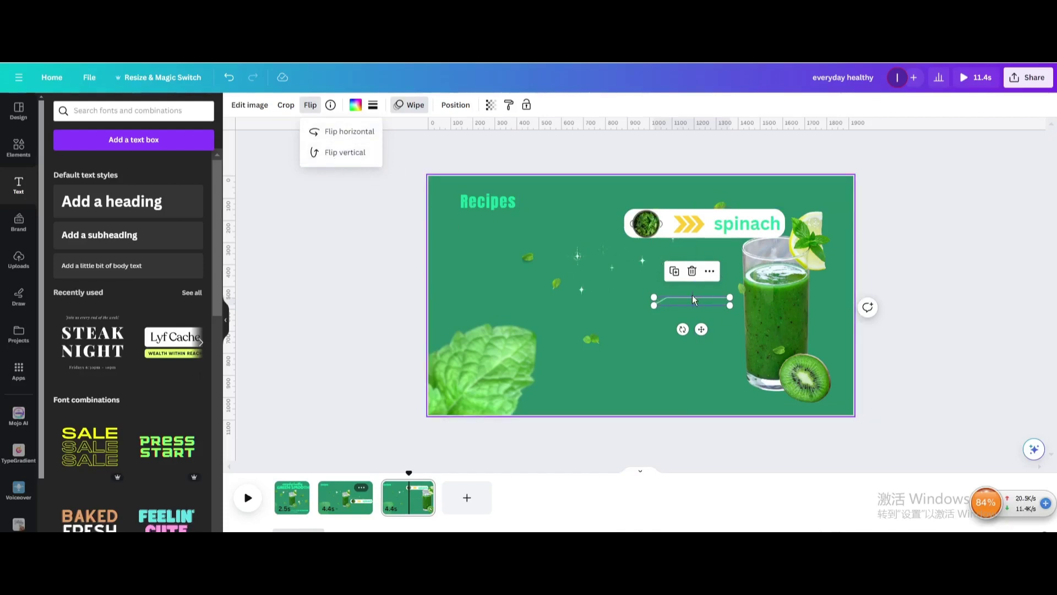
{"action": "left_click_drag", "start_coordinate": [692, 297], "coordinate": [710, 300]}
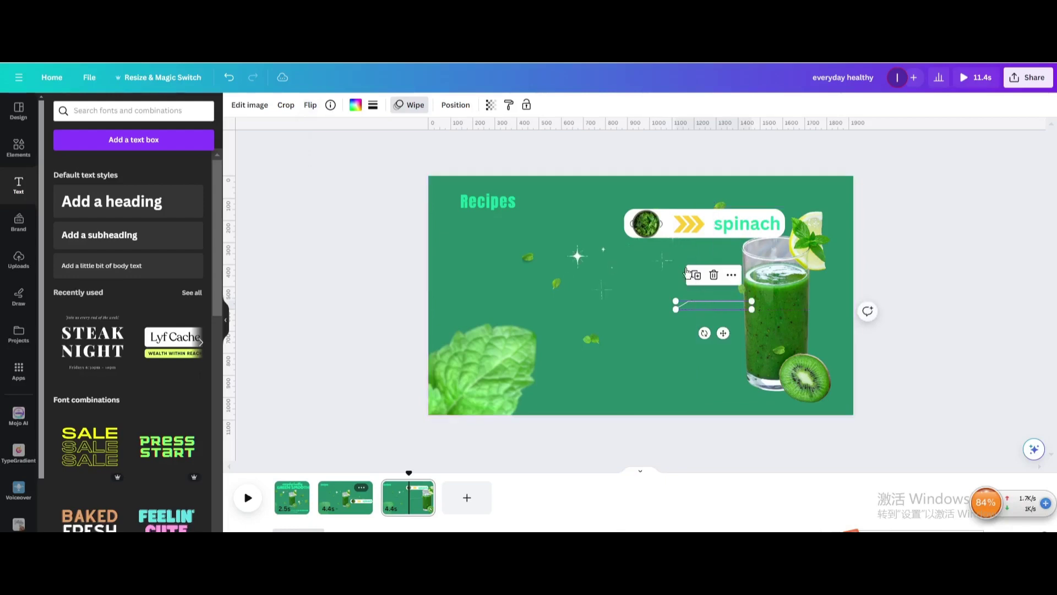
- Move the white bar, spinach pot, chevrons and "spinach" text together to just below the pointer line, beside the glass
{"action": "left_click", "coordinate": [686, 223]}
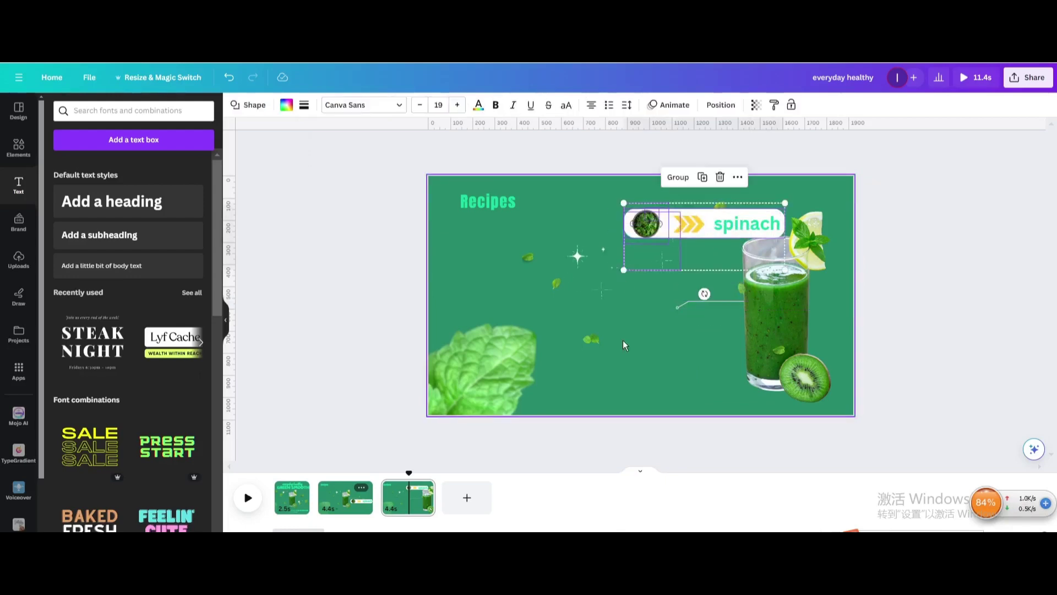
{"action": "left_click", "coordinate": [644, 223]}
{"action": "left_click", "coordinate": [722, 224]}
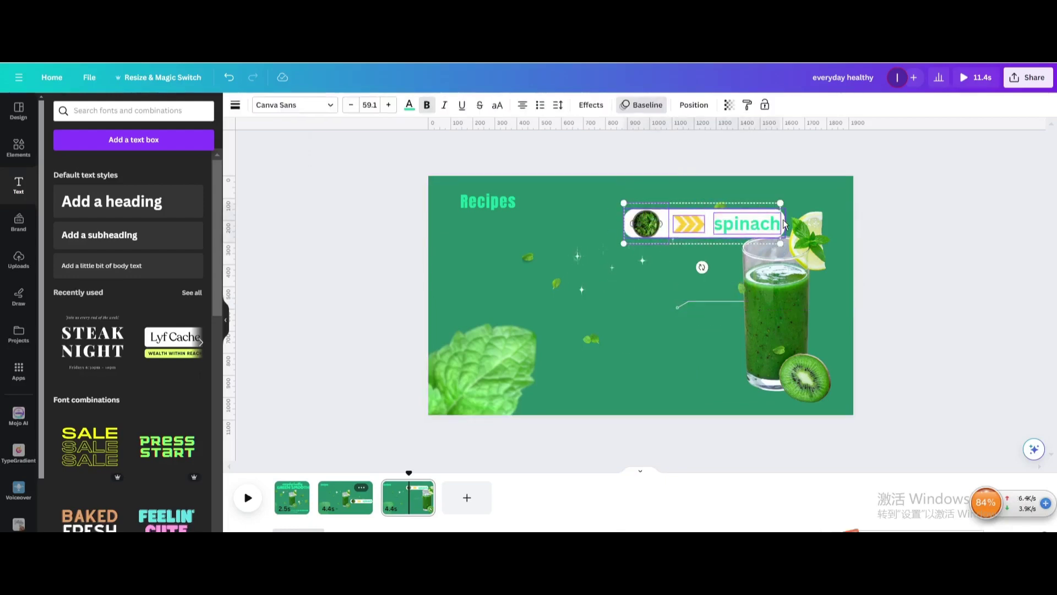
{"action": "left_click", "coordinate": [781, 223]}
{"action": "left_click_drag", "start_coordinate": [727, 222], "coordinate": [679, 325]}
- Move the small leaf above the ingredient label into the empty area beside the glass and place the sparkles around the glass
{"action": "left_click", "coordinate": [717, 209]}
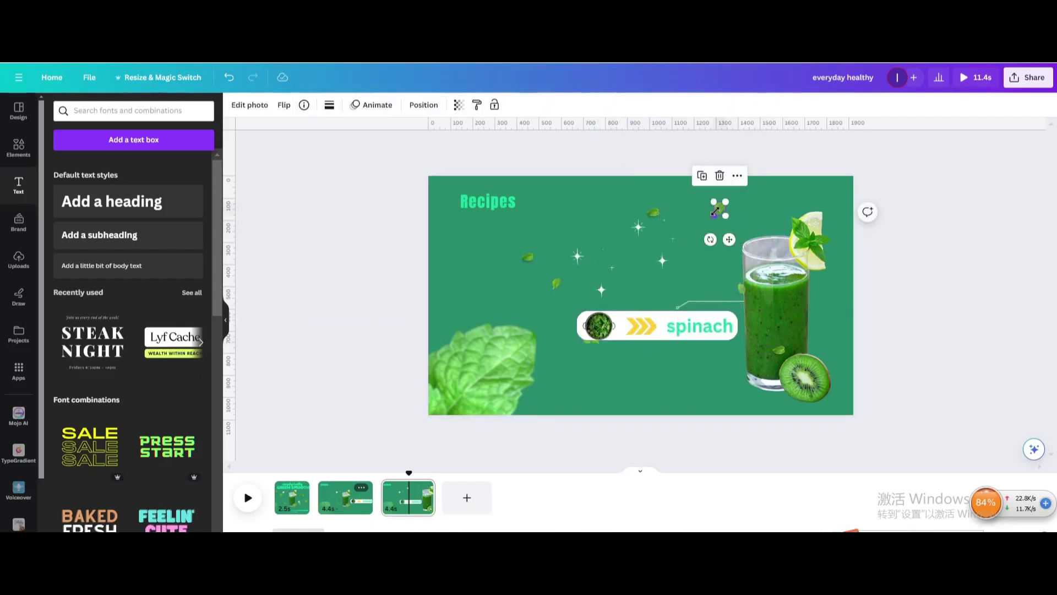
{"action": "left_click_drag", "start_coordinate": [696, 235], "coordinate": [662, 274]}
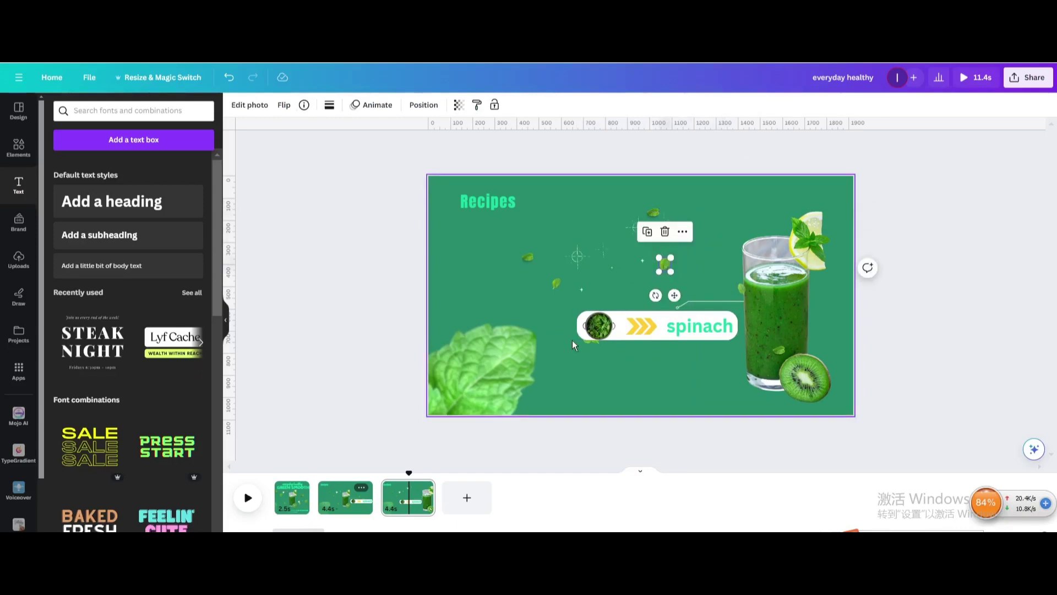
{"action": "left_click_drag", "start_coordinate": [588, 289], "coordinate": [822, 375]}
{"action": "left_click", "coordinate": [353, 498]}
{"action": "left_click", "coordinate": [403, 511]}
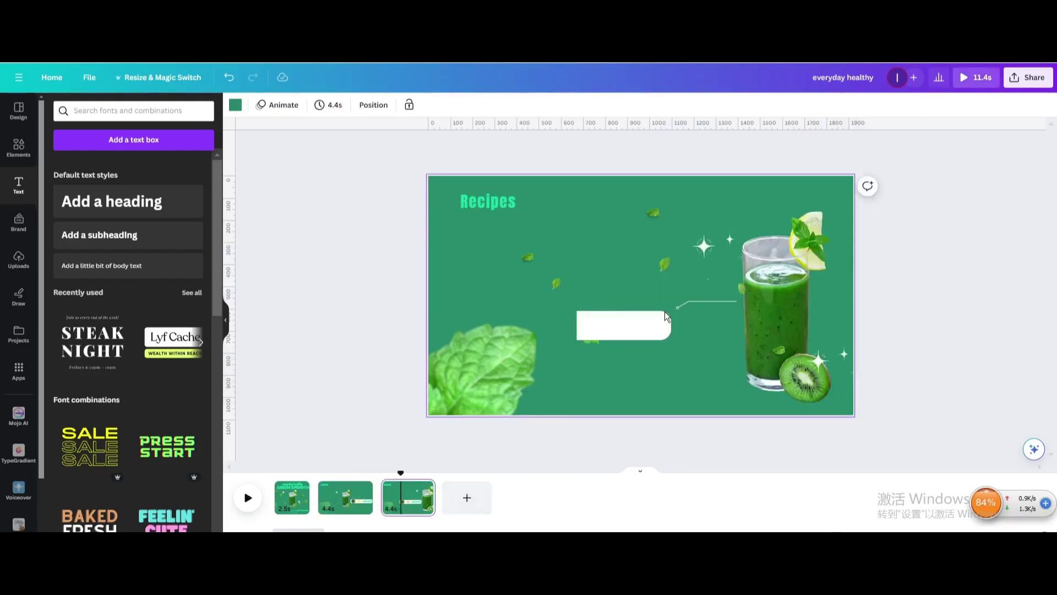
- Delete the spinach pot picture from the third page's ingredient label
{"action": "left_click", "coordinate": [603, 329]}
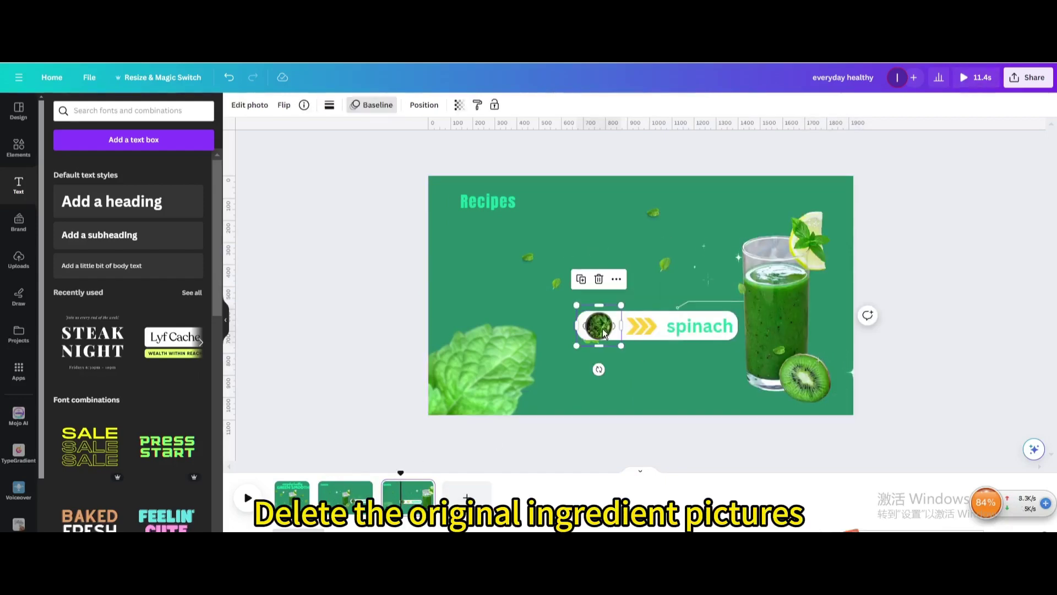
{"action": "key", "text": "Delete"}
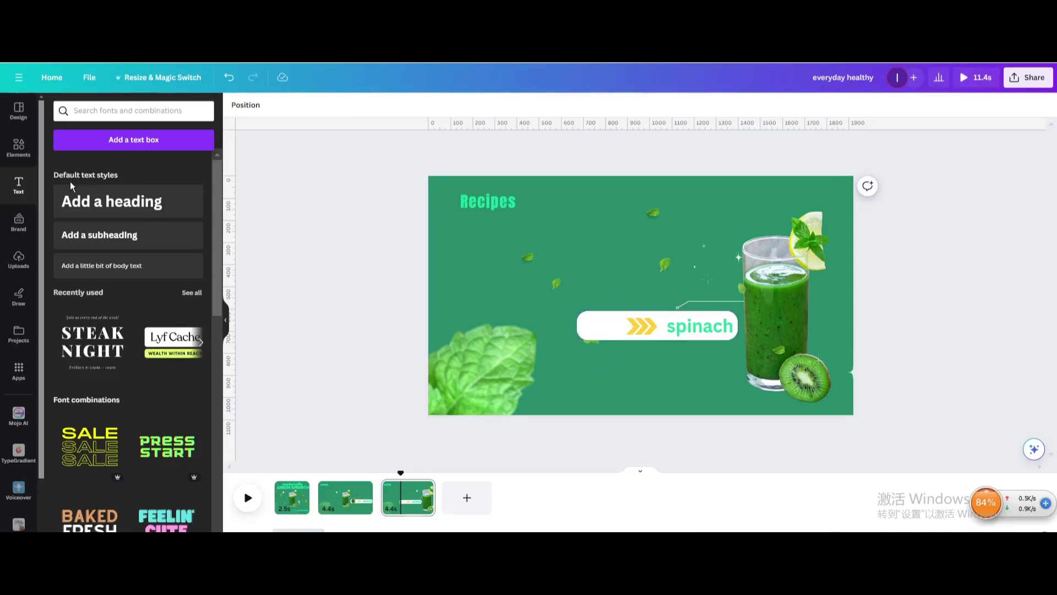
- Add the matcha powder bowl and spoon photo from the recently used elements and remove its background with BG Remover
{"action": "left_click", "coordinate": [37, 159]}
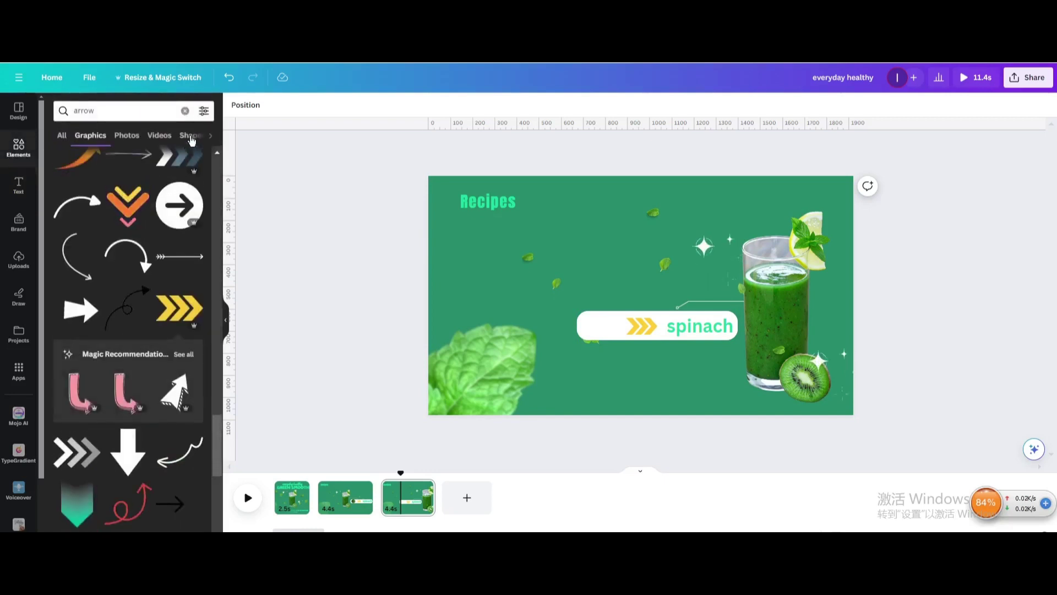
{"action": "left_click", "coordinate": [186, 110]}
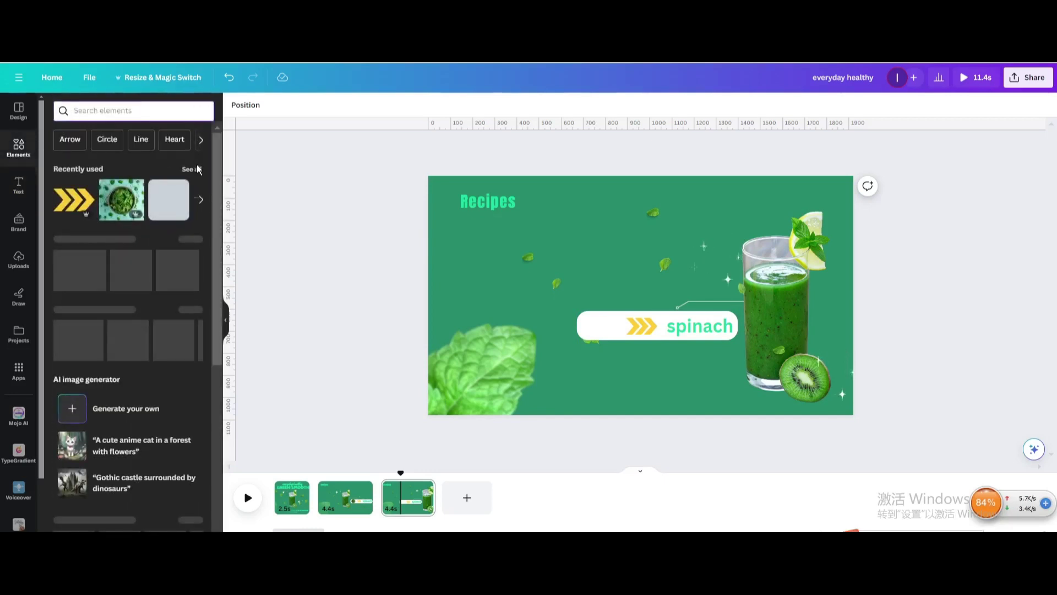
{"action": "left_click", "coordinate": [199, 173]}
{"action": "scroll", "coordinate": [193, 244], "scroll_direction": "down", "scroll_amount": 5}
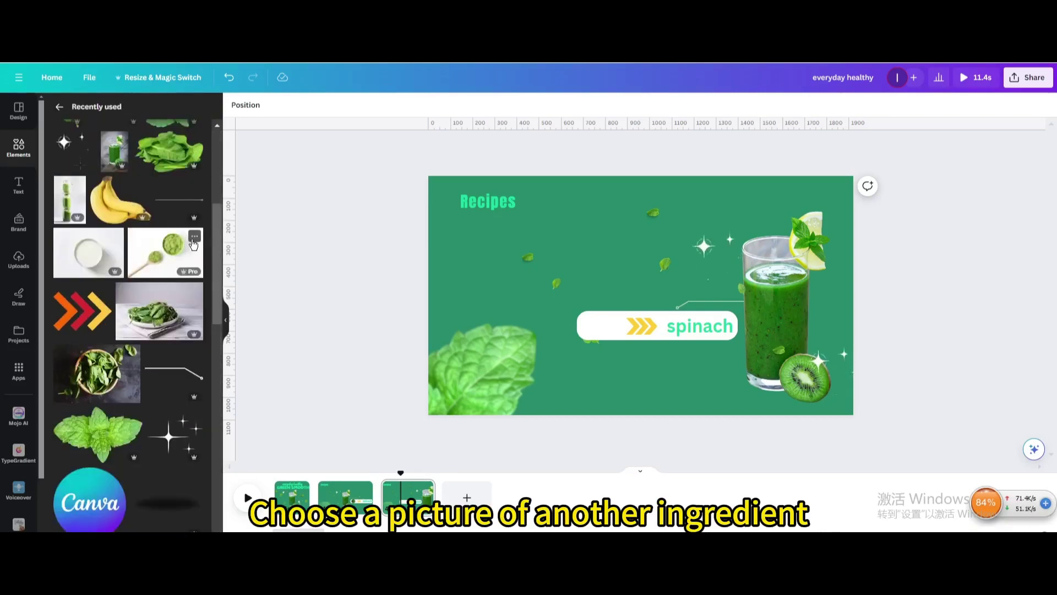
{"action": "left_click", "coordinate": [181, 247]}
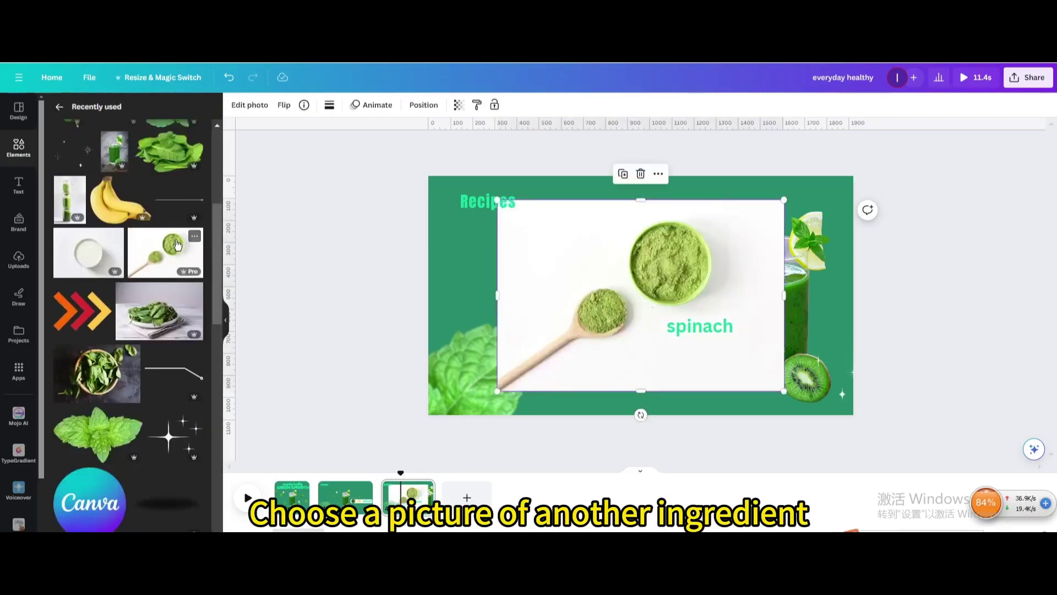
{"action": "left_click", "coordinate": [249, 105]}
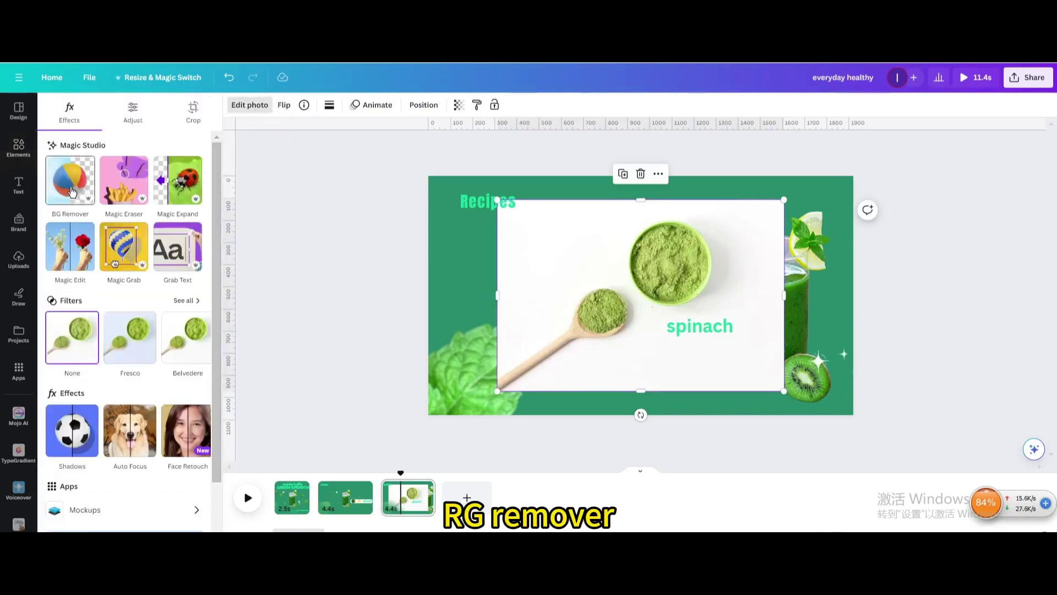
{"action": "left_click", "coordinate": [71, 191]}
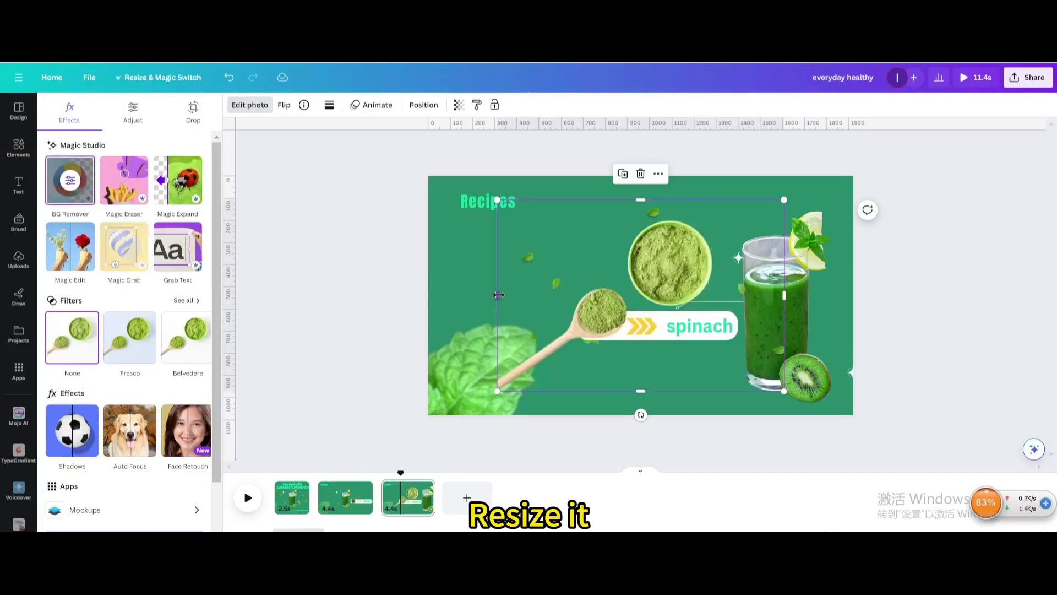
- Crop the matcha photo to the round bowl, shrink it and place it on the white bar before the yellow chevrons
{"action": "left_click_drag", "start_coordinate": [498, 295], "coordinate": [626, 295]}
{"action": "left_click_drag", "start_coordinate": [705, 199], "coordinate": [705, 220]}
{"action": "left_click_drag", "start_coordinate": [785, 391], "coordinate": [717, 309]}
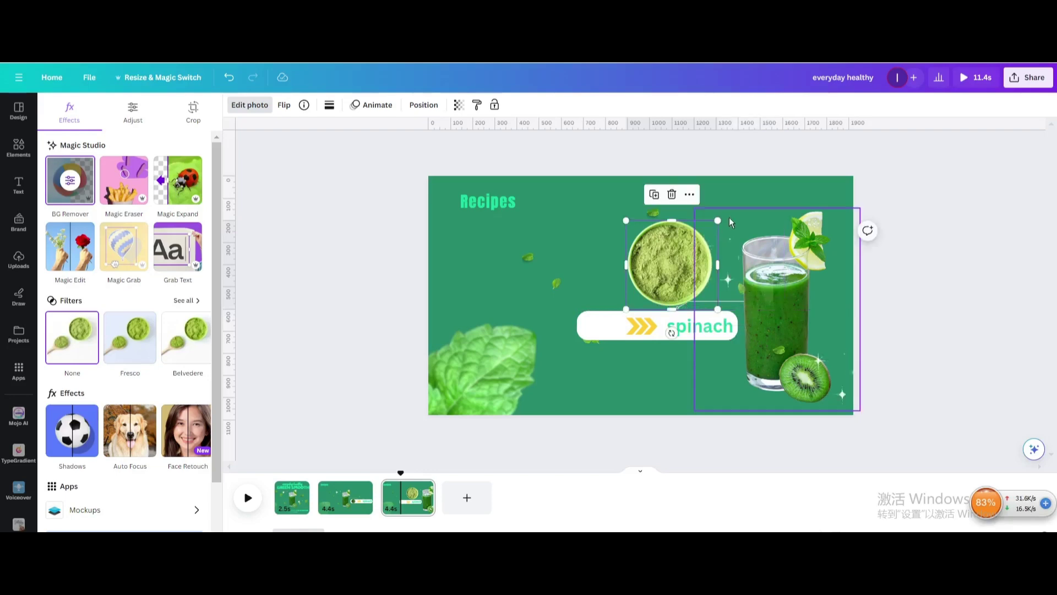
{"action": "left_click_drag", "start_coordinate": [718, 221], "coordinate": [606, 326]}
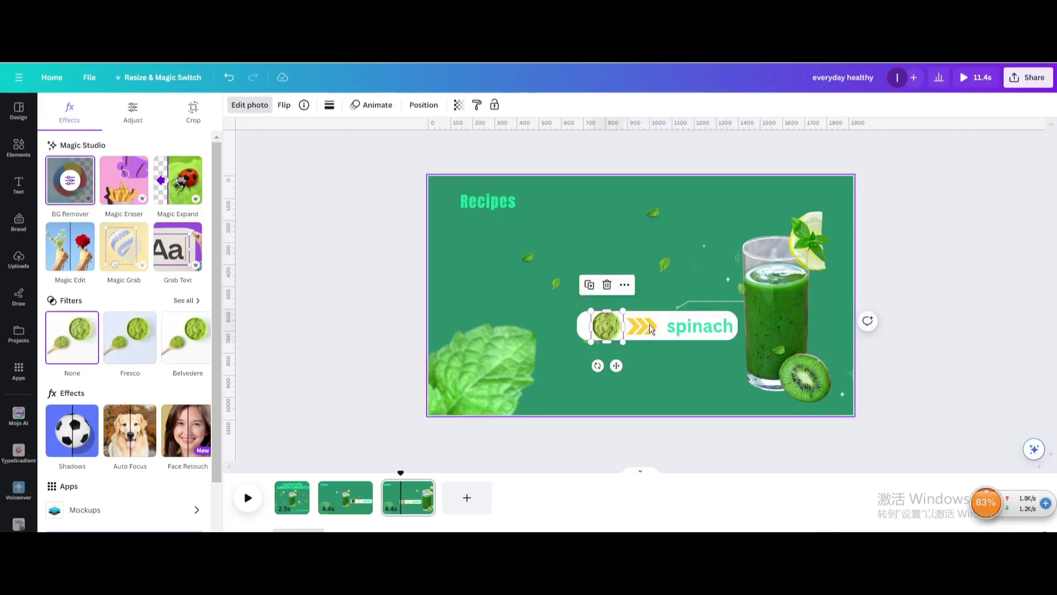
- Replace the "spinach" text on the third page's label with "matcha"
{"action": "left_click", "coordinate": [699, 329]}
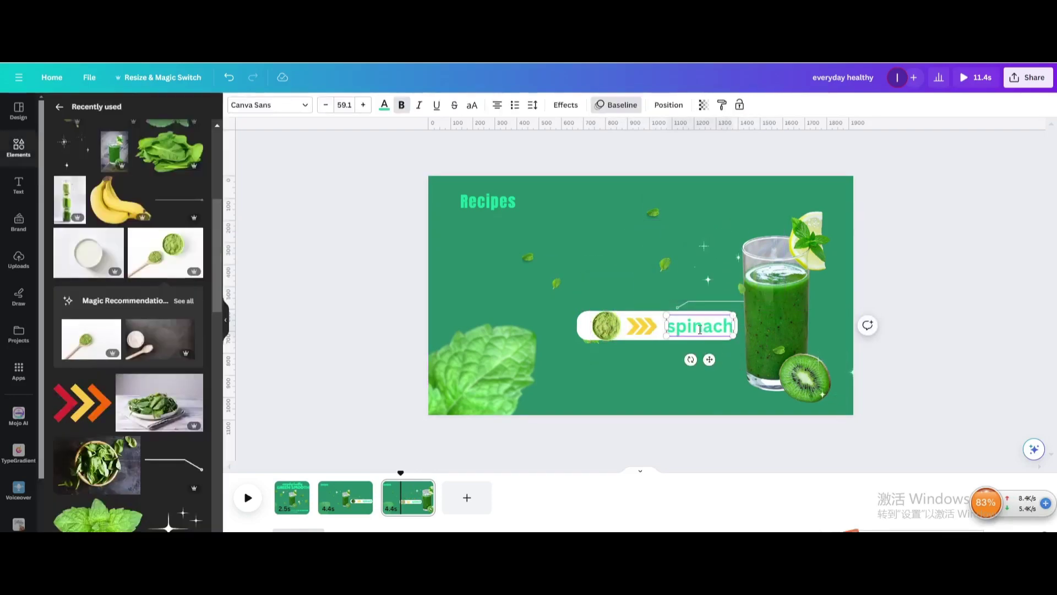
{"action": "left_click_drag", "start_coordinate": [735, 330], "coordinate": [663, 315]}
{"action": "type", "text": "mat"}
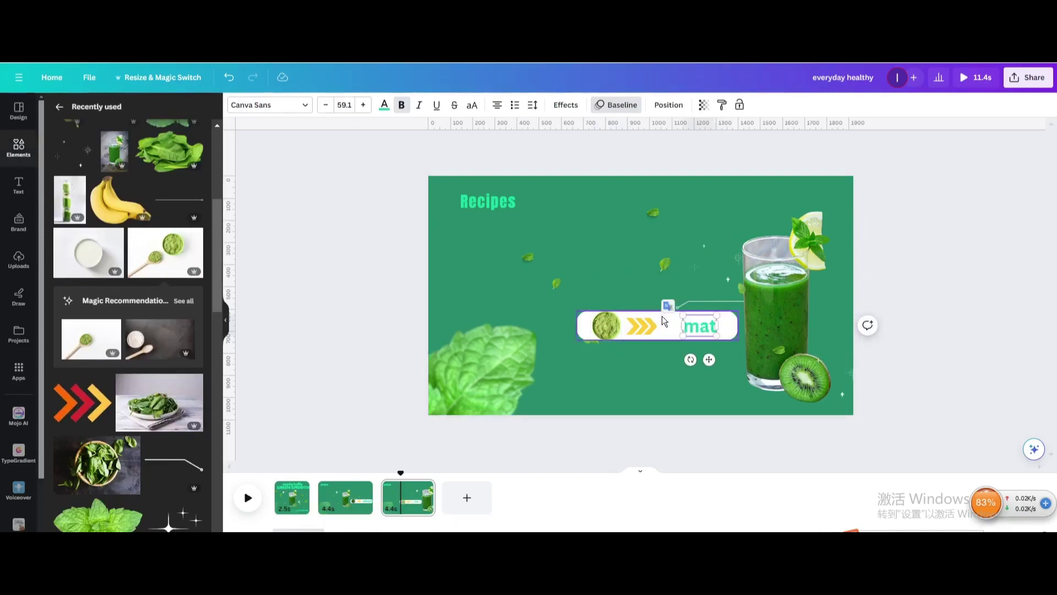
{"action": "type", "text": "cha"}
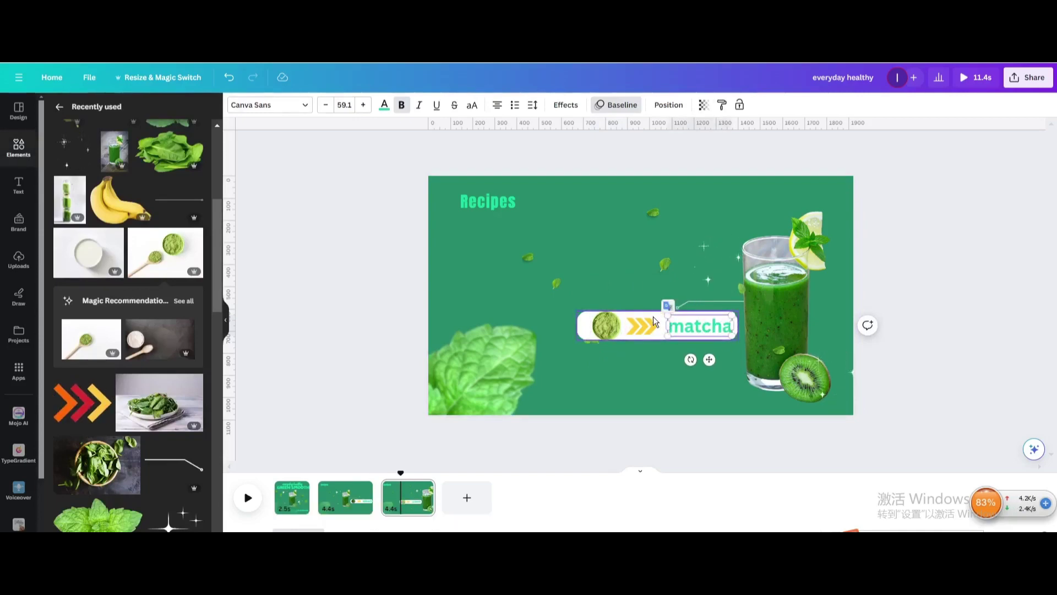
{"action": "left_click", "coordinate": [670, 291]}
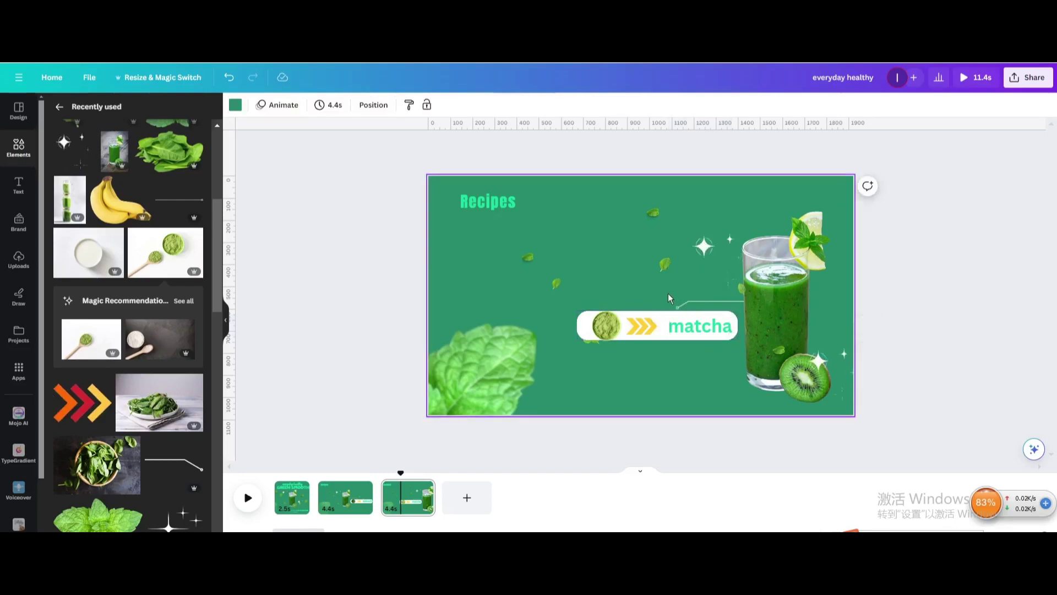
- Change the direction of the pointer line's Wipe animation to leftward
{"action": "left_click", "coordinate": [692, 303]}
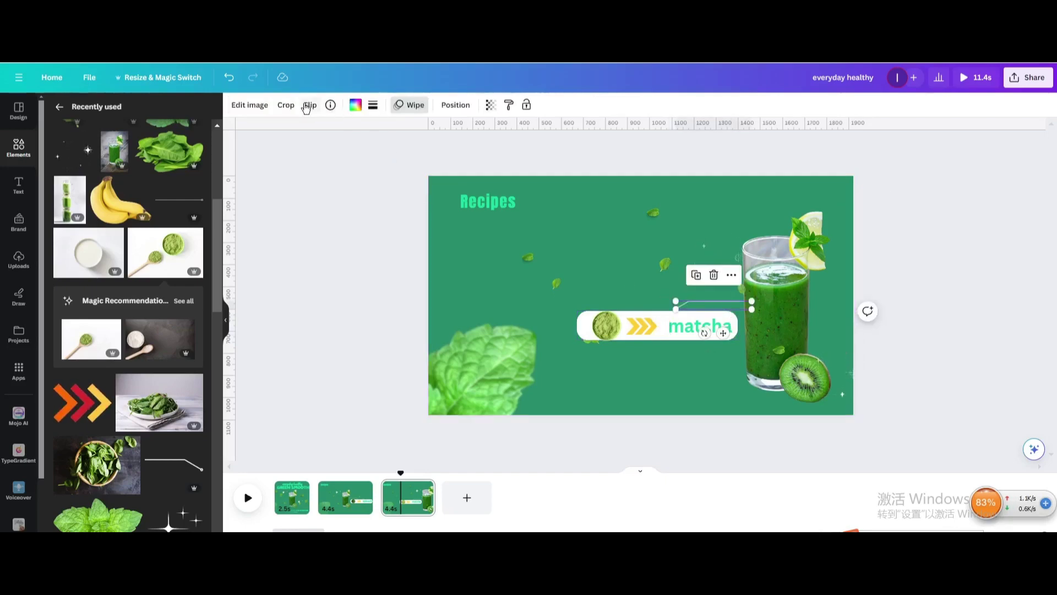
{"action": "left_click", "coordinate": [414, 107]}
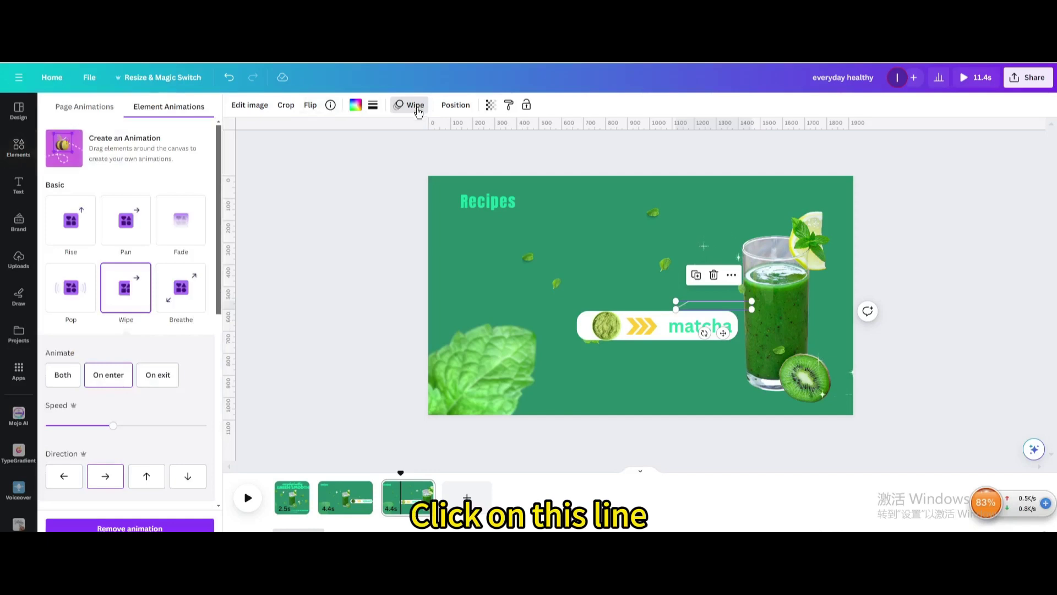
{"action": "left_click", "coordinate": [64, 476]}
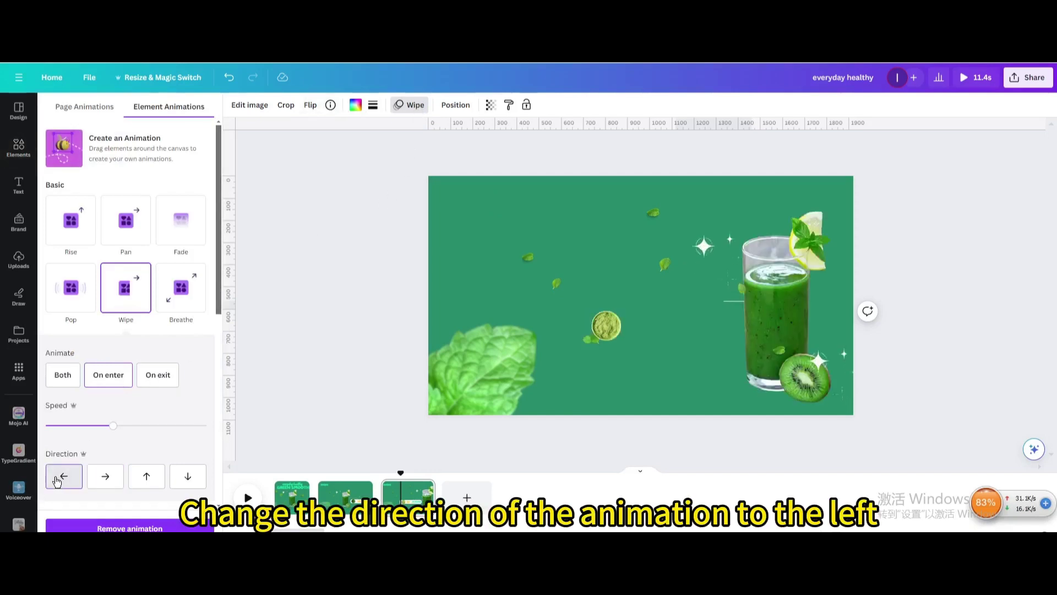
- Apply the Baseline animation to the matcha photo and delay its start on the timeline so it enters between the white bar and the text
{"action": "left_click", "coordinate": [610, 326]}
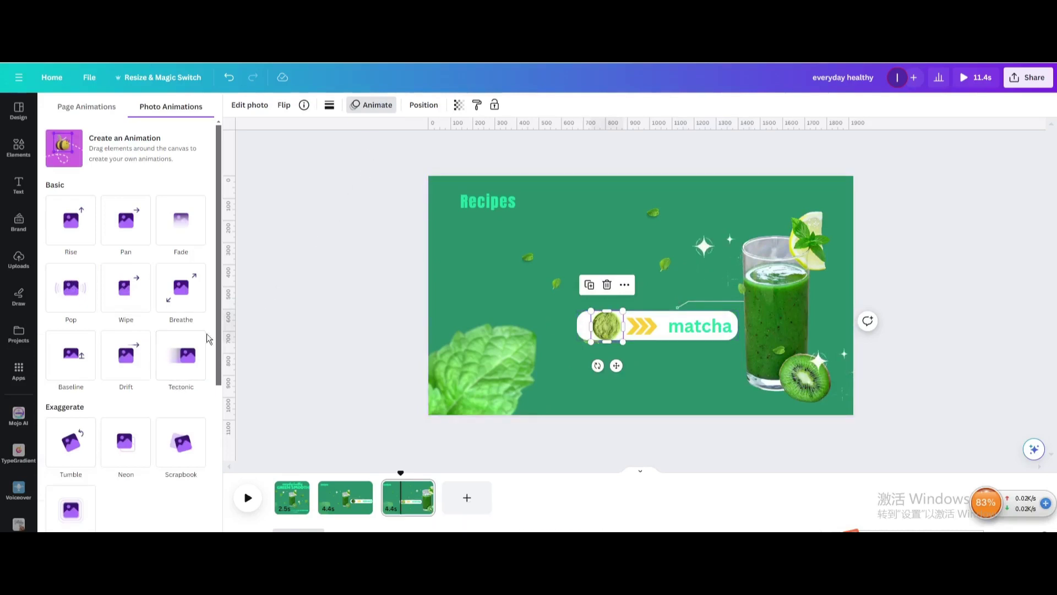
{"action": "left_click", "coordinate": [77, 375]}
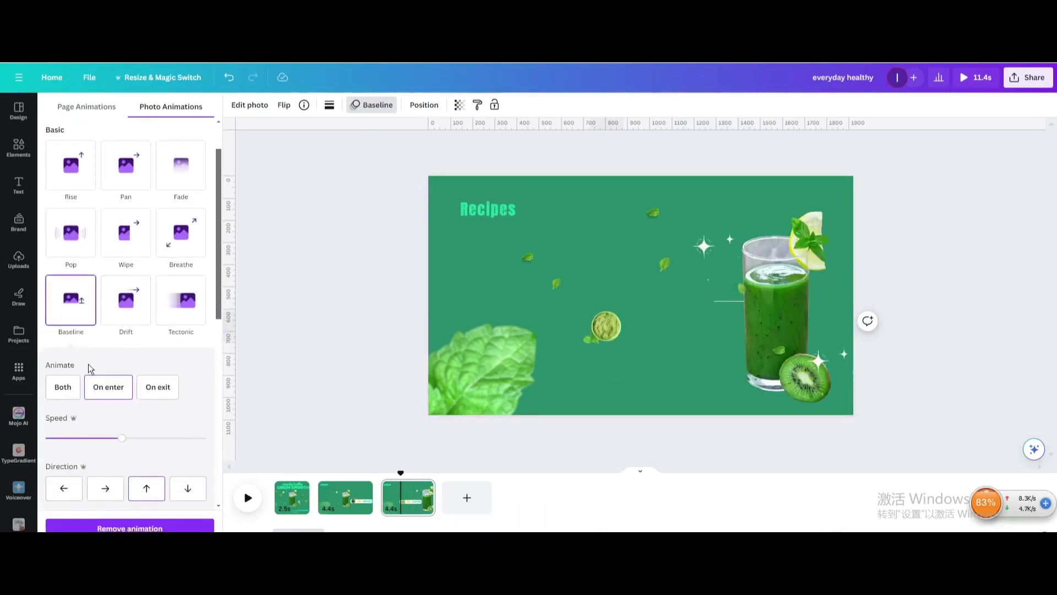
{"action": "right_click", "coordinate": [608, 332]}
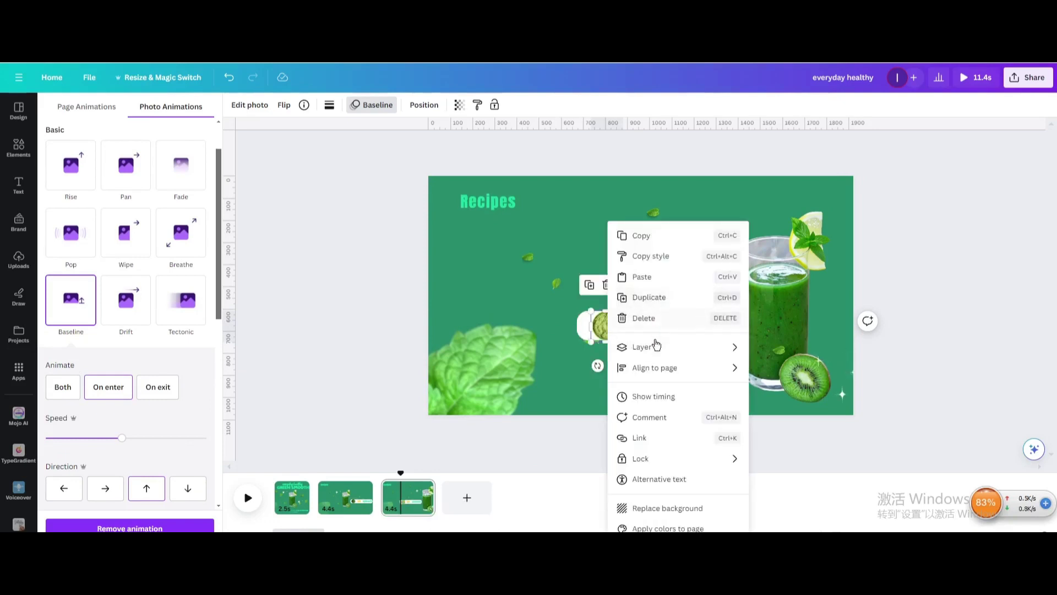
{"action": "left_click", "coordinate": [655, 396]}
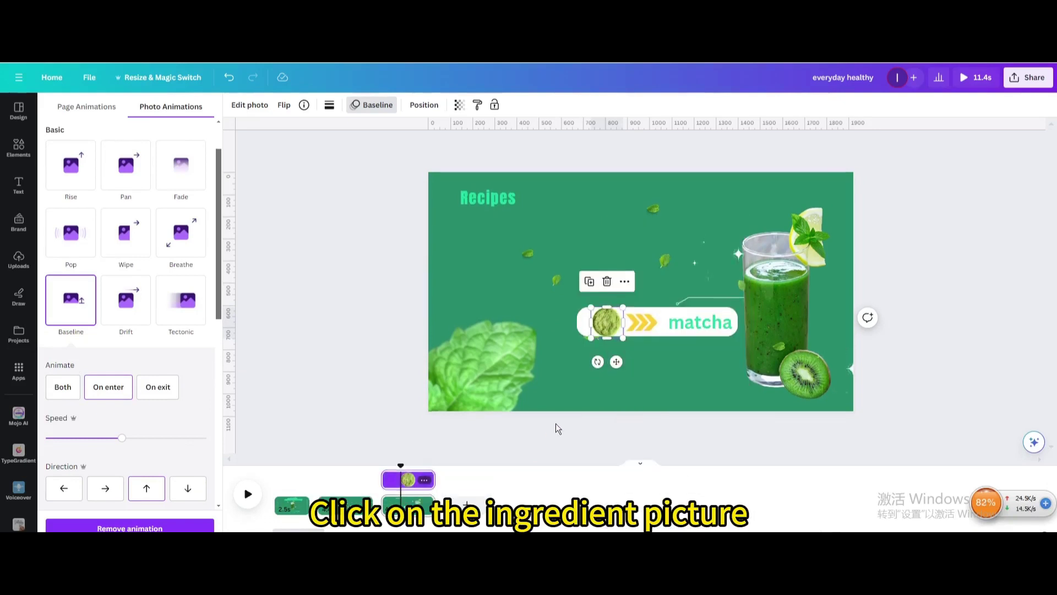
{"action": "left_click_drag", "start_coordinate": [392, 478], "coordinate": [407, 479]}
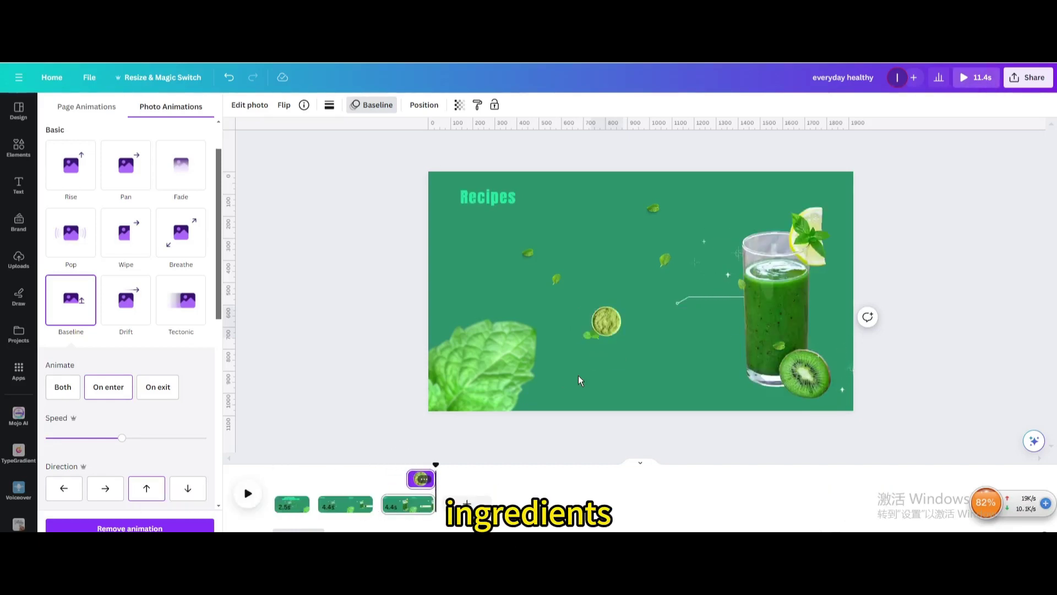
{"action": "left_click", "coordinate": [609, 328]}
{"action": "left_click", "coordinate": [700, 322]}
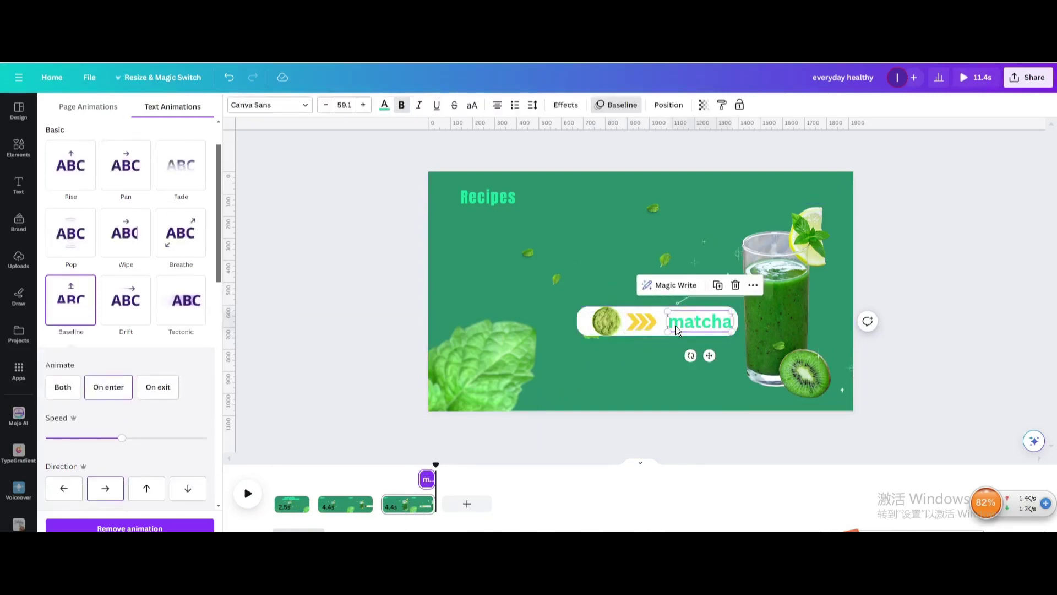
{"action": "left_click", "coordinate": [582, 329]}
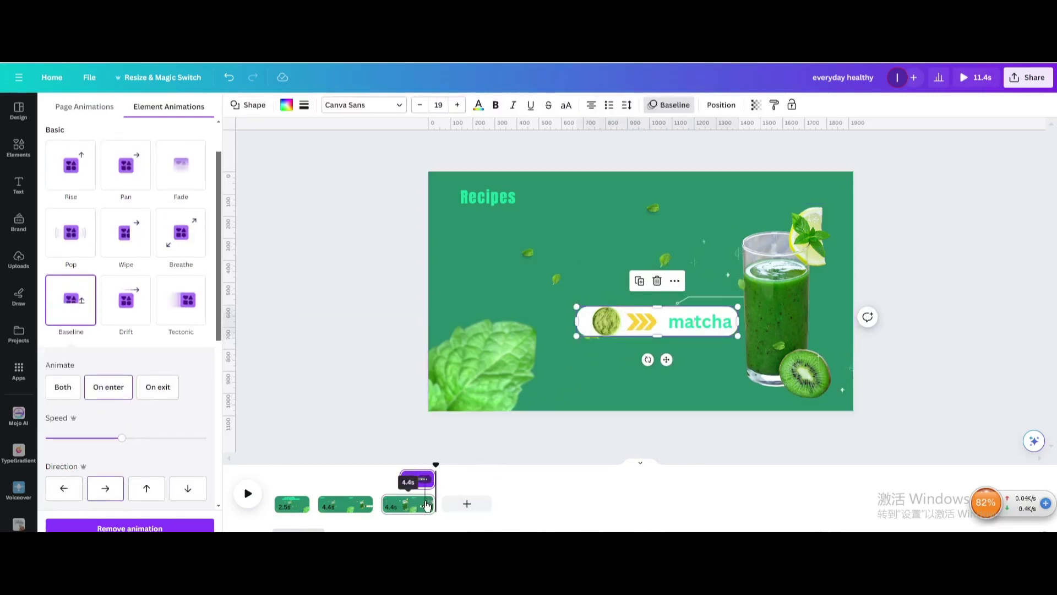
{"action": "left_click", "coordinate": [508, 441]}
{"action": "left_click", "coordinate": [431, 441]}
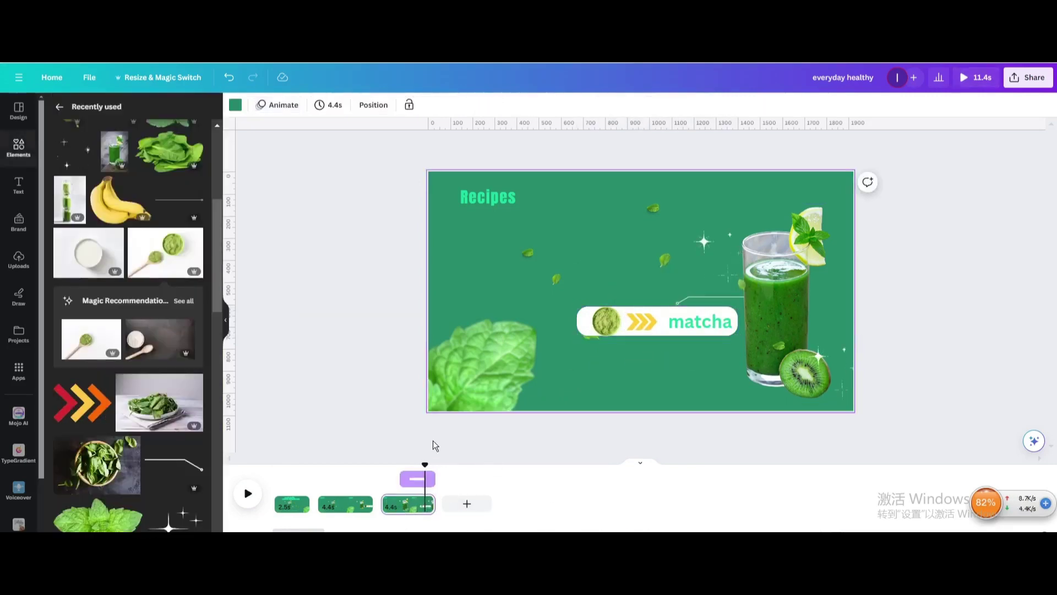
- Duplicate the third page and open the copy
{"action": "left_click", "coordinate": [427, 490]}
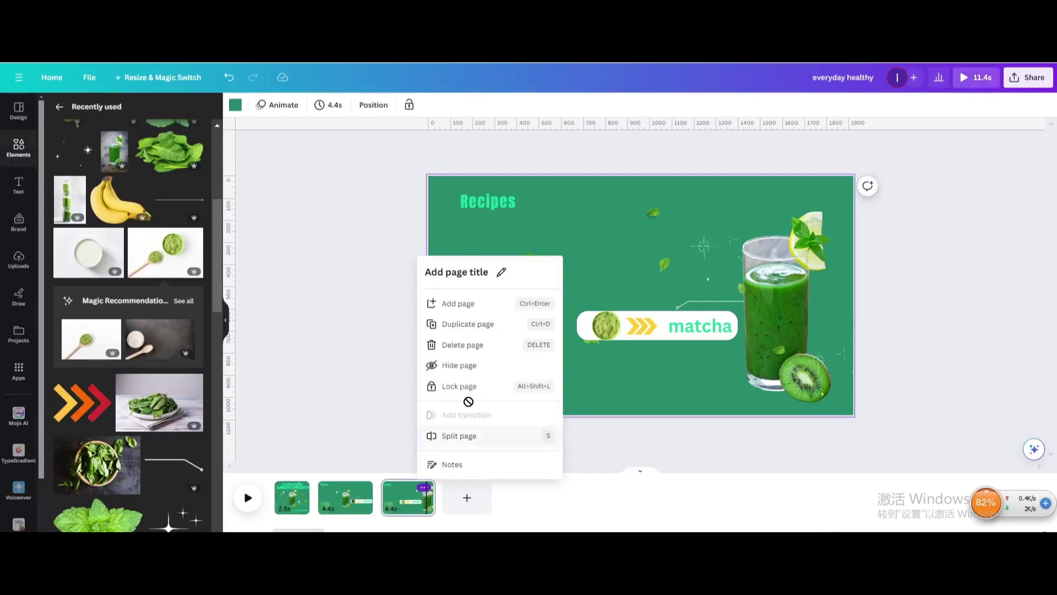
{"action": "left_click", "coordinate": [466, 325]}
{"action": "left_click", "coordinate": [475, 502]}
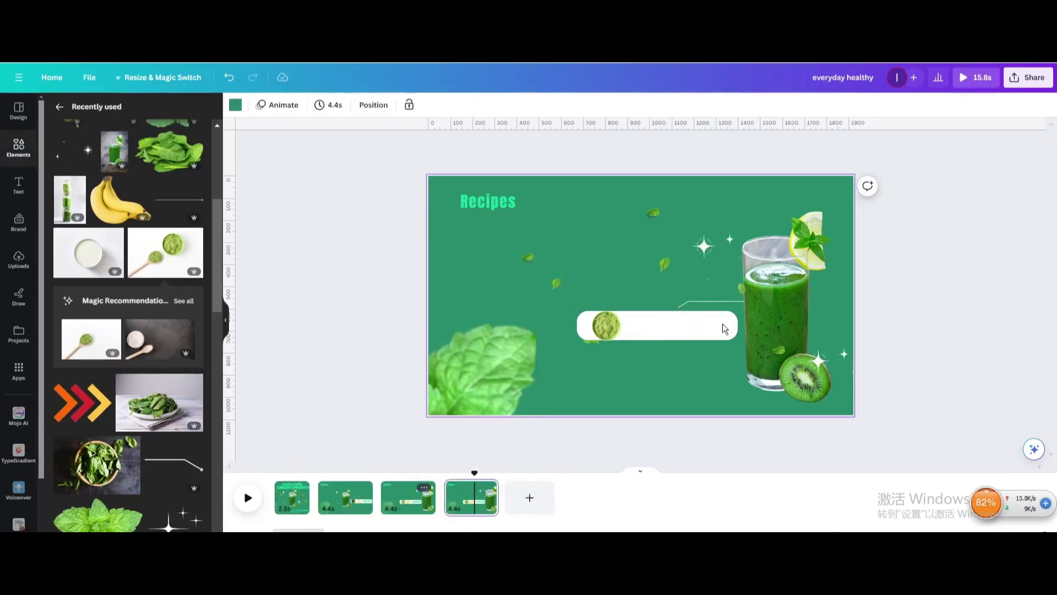
- Move the smoothie glass to the left side of the new page and place the sparkles around it
{"action": "left_click", "coordinate": [791, 301]}
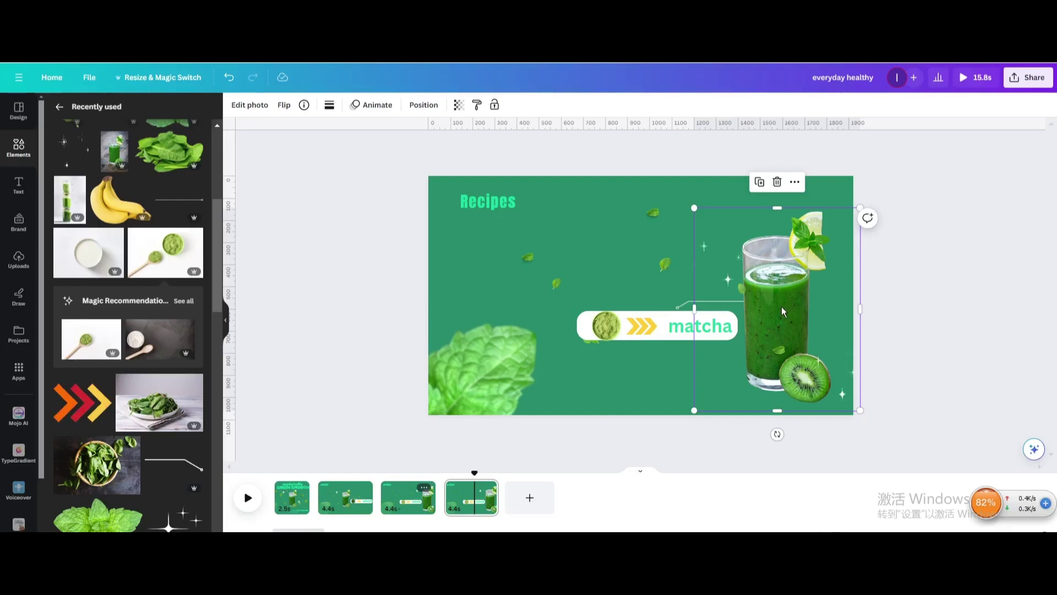
{"action": "left_click_drag", "start_coordinate": [781, 306], "coordinate": [466, 304]}
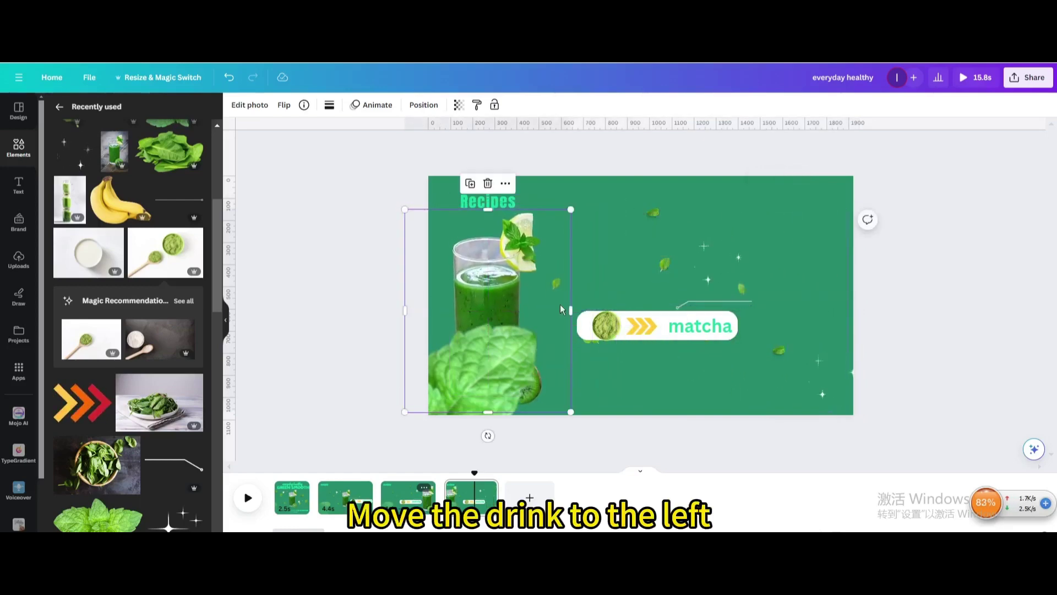
{"action": "left_click", "coordinate": [710, 270]}
{"action": "left_click_drag", "start_coordinate": [710, 270], "coordinate": [557, 371]}
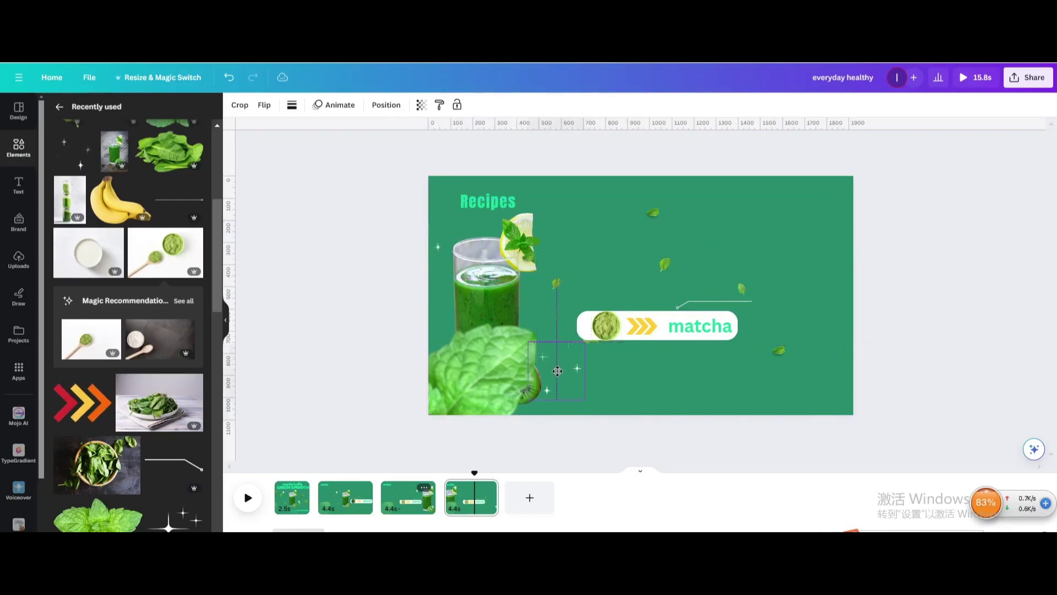
{"action": "left_click", "coordinate": [826, 270]}
- Move the pointer line to the right edge of the glass and flip it horizontally
{"action": "left_click", "coordinate": [742, 301]}
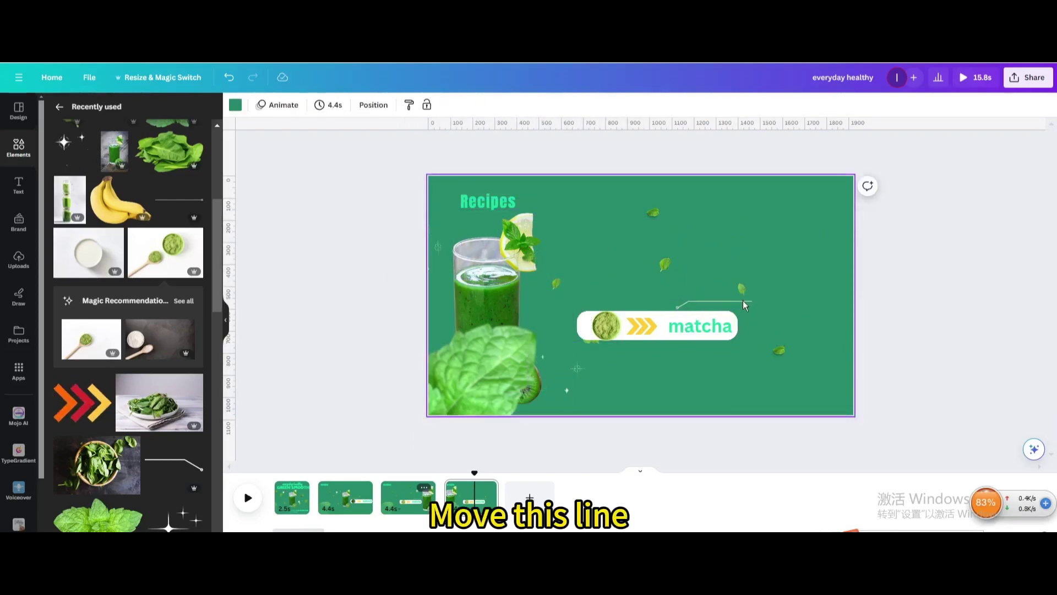
{"action": "left_click_drag", "start_coordinate": [739, 306], "coordinate": [572, 305]}
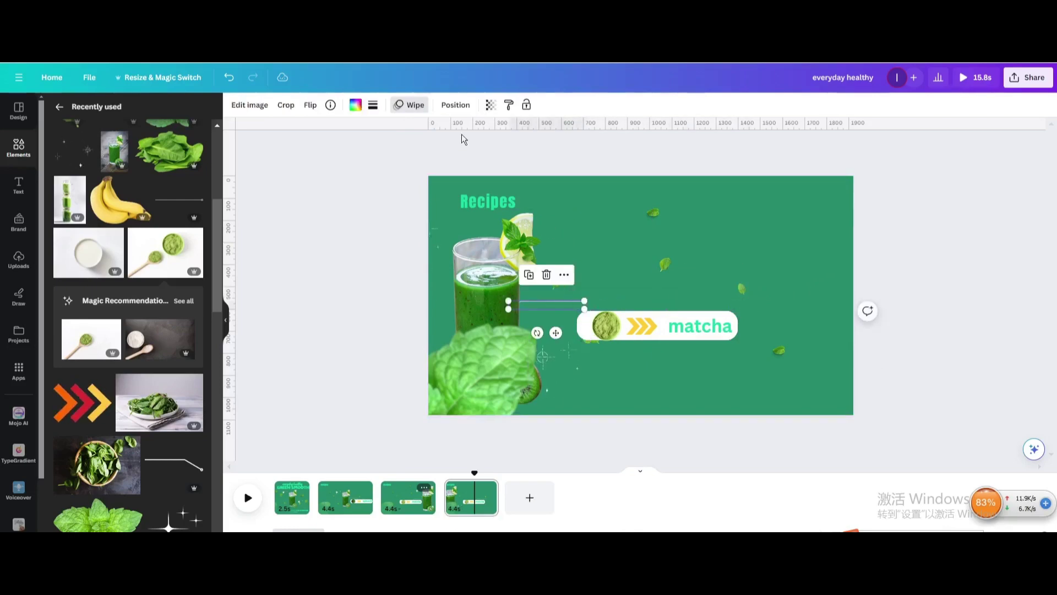
{"action": "left_click", "coordinate": [309, 106]}
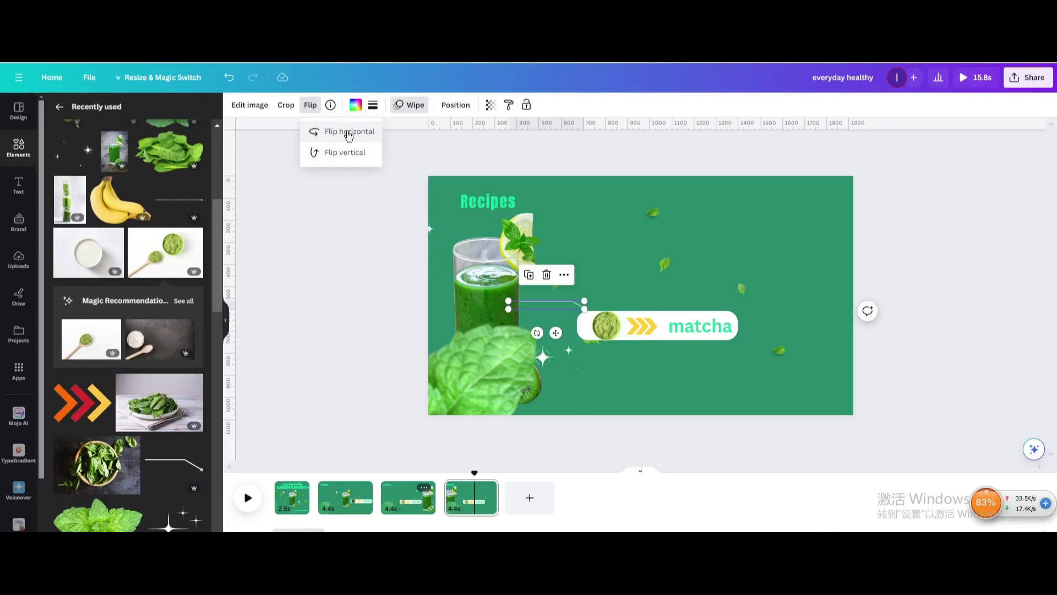
{"action": "left_click", "coordinate": [755, 372]}
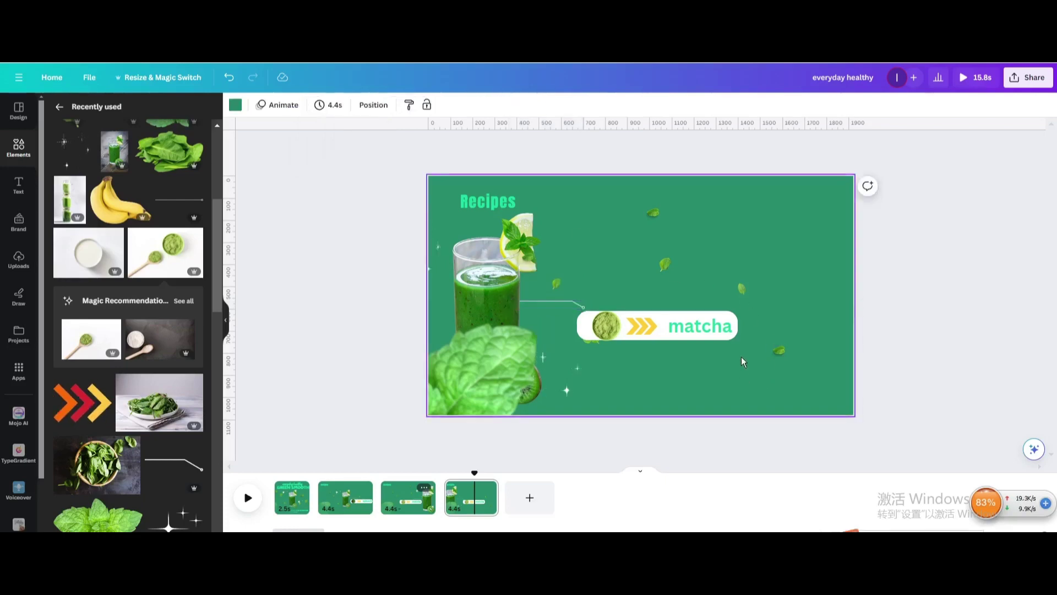
- Shift the whole matcha label, with its white bar, photo, chevrons and text, left to sit under the pointer line's end
{"action": "left_click", "coordinate": [717, 326]}
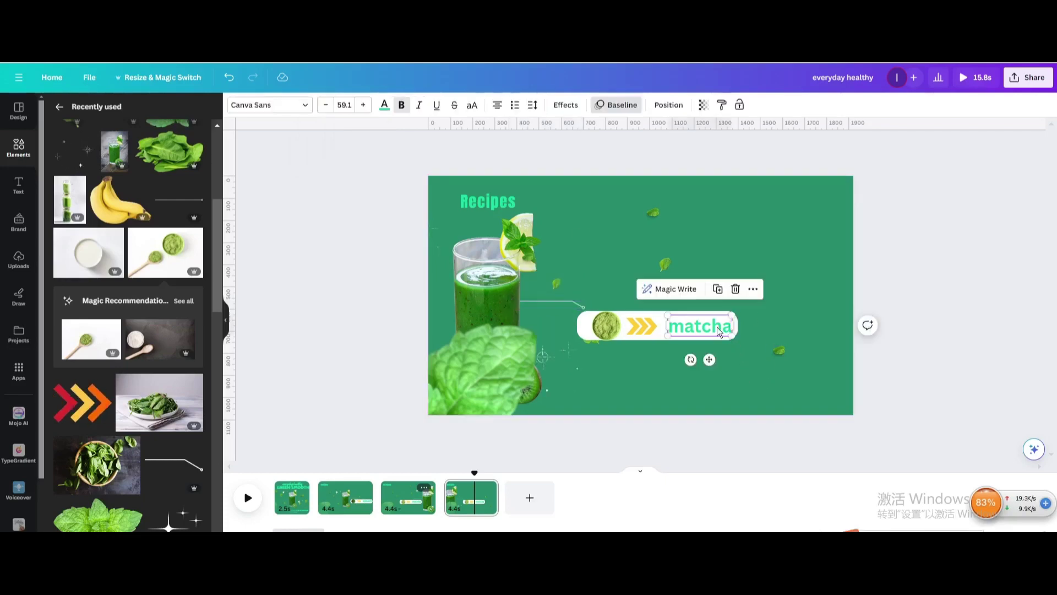
{"action": "left_click", "coordinate": [607, 334], "text": "shift"}
{"action": "left_click", "coordinate": [584, 328], "text": "shift"}
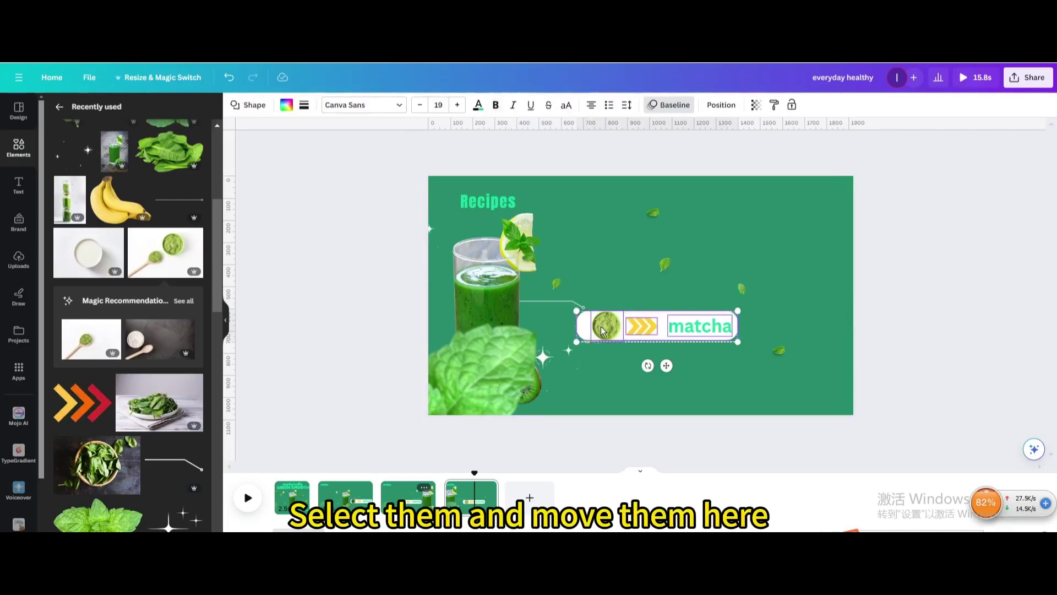
{"action": "left_click_drag", "start_coordinate": [600, 327], "coordinate": [568, 329]}
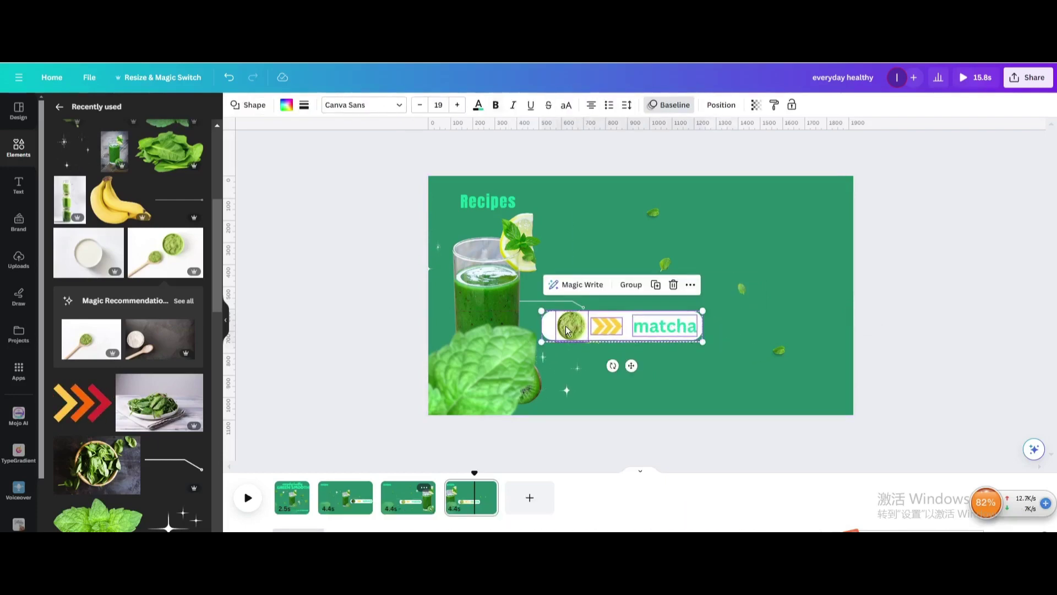
- Change the direction of the pointer line's Wipe animation to rightward on the fourth page
{"action": "left_click", "coordinate": [601, 300]}
{"action": "left_click", "coordinate": [581, 304]}
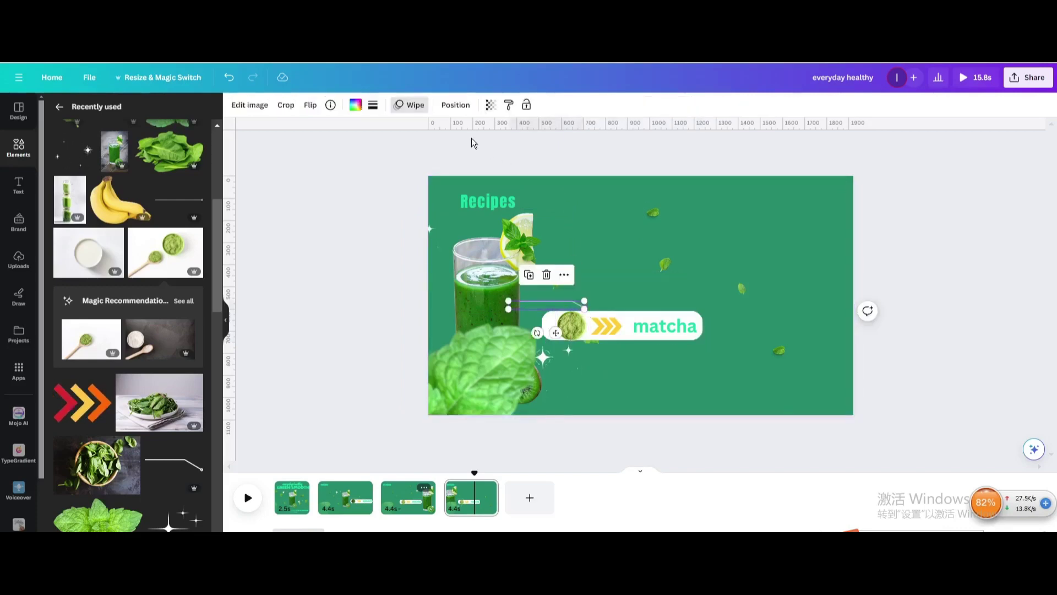
{"action": "left_click", "coordinate": [415, 105]}
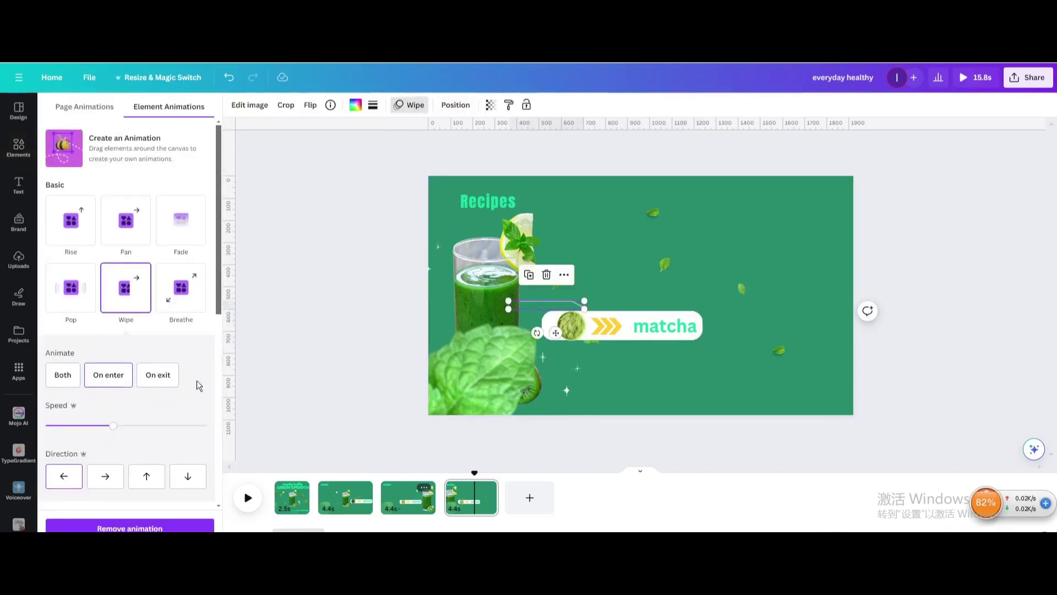
{"action": "left_click", "coordinate": [108, 484]}
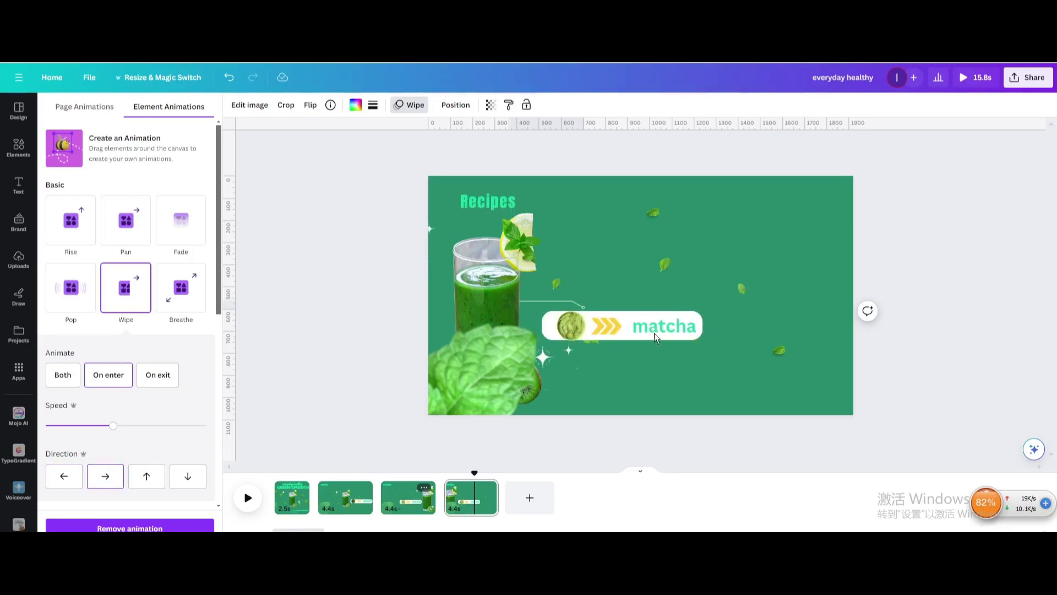
- Replace the matcha photo with the milk bowl photo from the recently used elements and remove its background with BG Remover
{"action": "left_click", "coordinate": [584, 331]}
{"action": "key", "text": "Delete"}
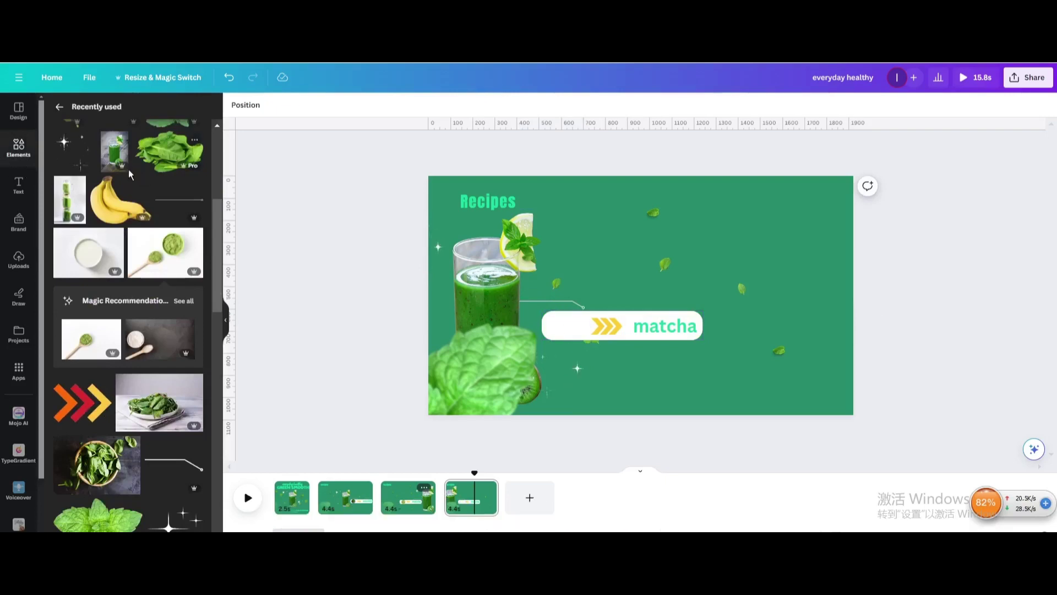
{"action": "left_click", "coordinate": [89, 252]}
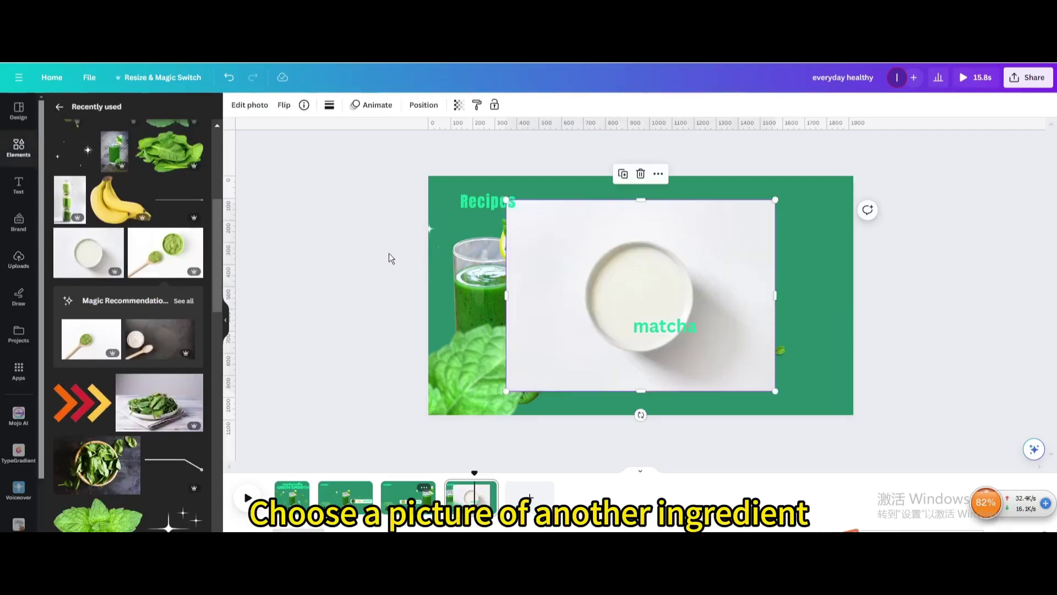
{"action": "left_click", "coordinate": [250, 105]}
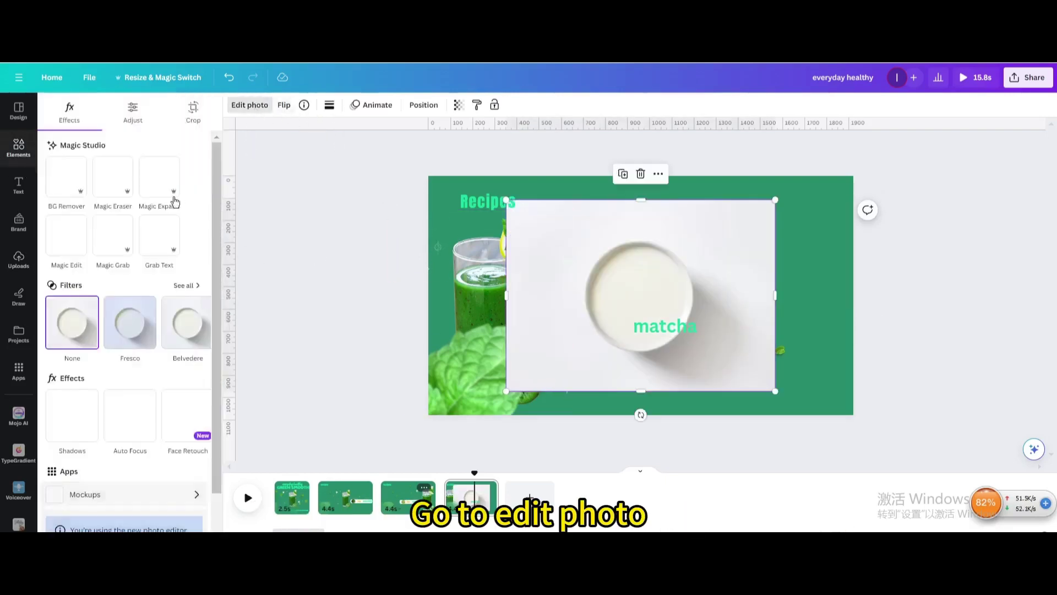
{"action": "left_click", "coordinate": [87, 189]}
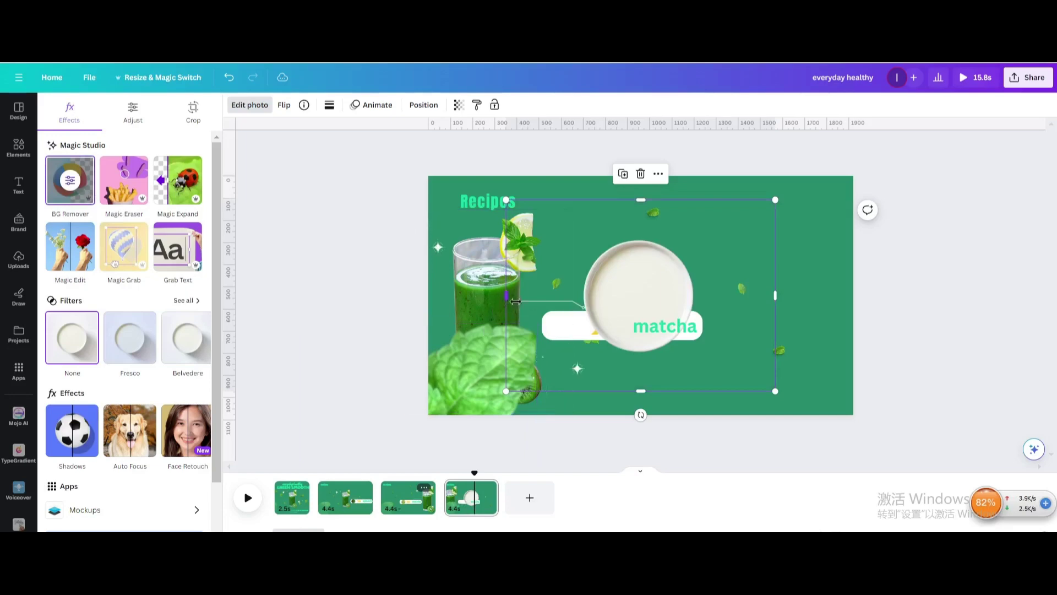
- Crop the milk photo to the round bowl, shrink it and place it on the white bar before the chevrons
{"action": "left_click_drag", "start_coordinate": [515, 301], "coordinate": [576, 302]}
{"action": "left_click_drag", "start_coordinate": [675, 199], "coordinate": [676, 238]}
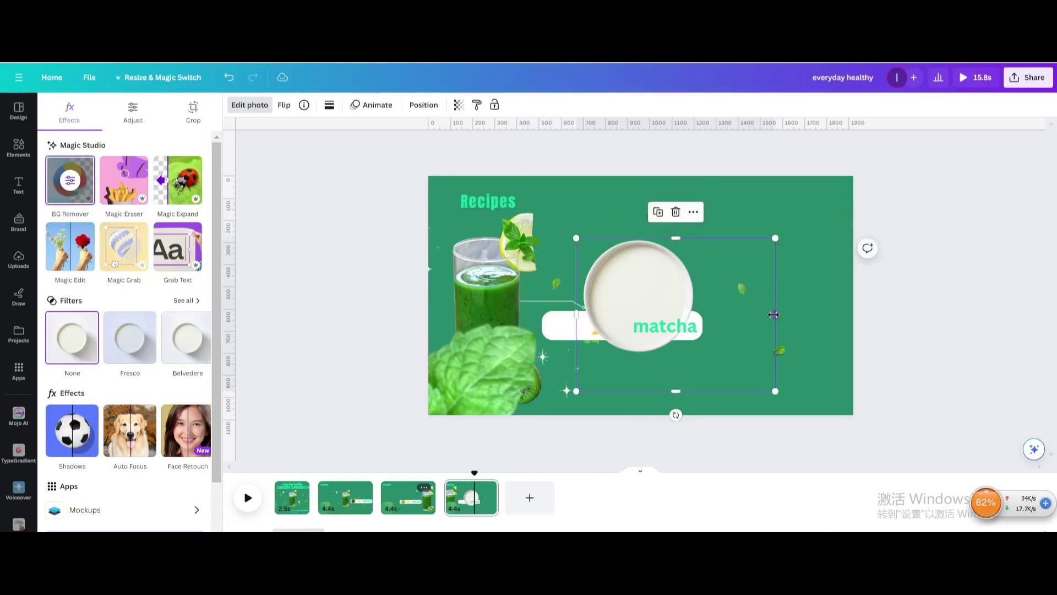
{"action": "left_click_drag", "start_coordinate": [774, 314], "coordinate": [697, 309]}
{"action": "left_click_drag", "start_coordinate": [637, 391], "coordinate": [629, 358]}
{"action": "left_click_drag", "start_coordinate": [696, 237], "coordinate": [616, 317]}
{"action": "left_click_drag", "start_coordinate": [597, 337], "coordinate": [696, 328]}
- Change the label text from "matcha" to "milk" and nudge the yellow chevrons slightly right to even out the spacing
{"action": "left_click", "coordinate": [663, 327]}
{"action": "type", "text": "milk"}
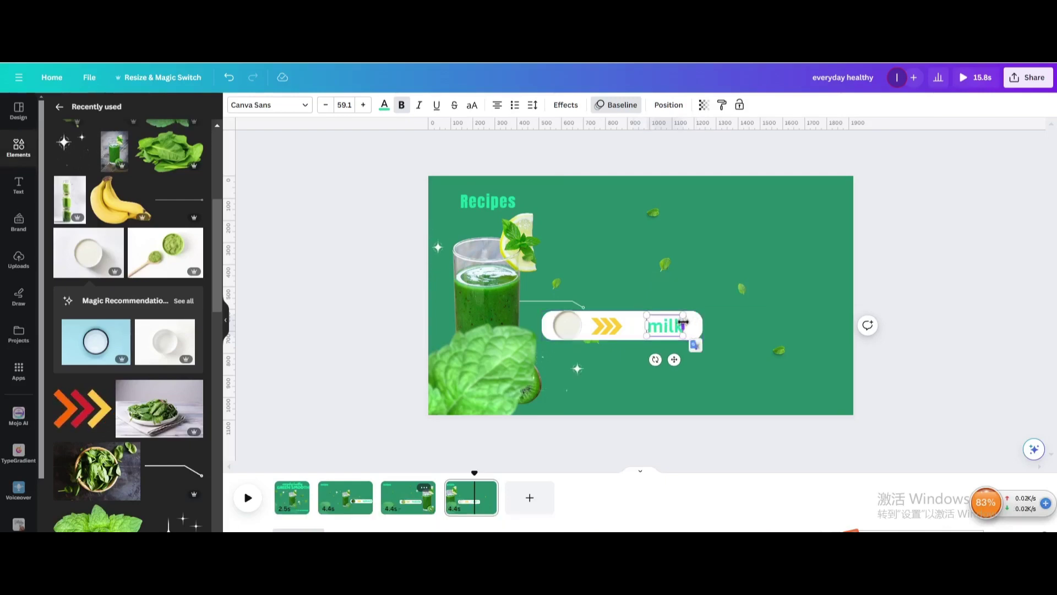
{"action": "left_click_drag", "start_coordinate": [601, 323], "coordinate": [605, 321]}
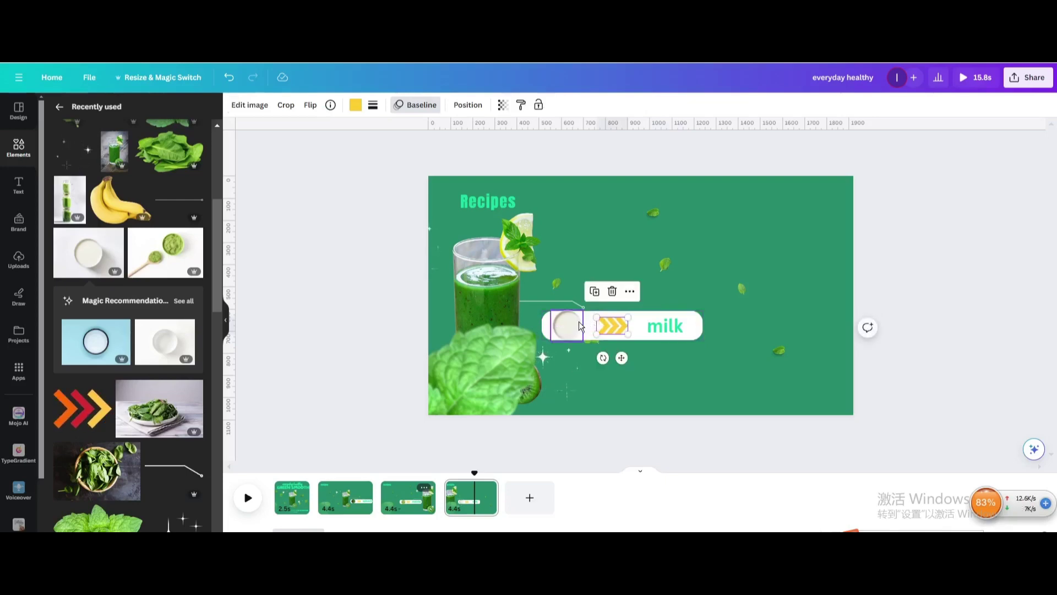
- Apply a Baseline entrance animation with a rightward direction to the milk photo
{"action": "left_click", "coordinate": [578, 322]}
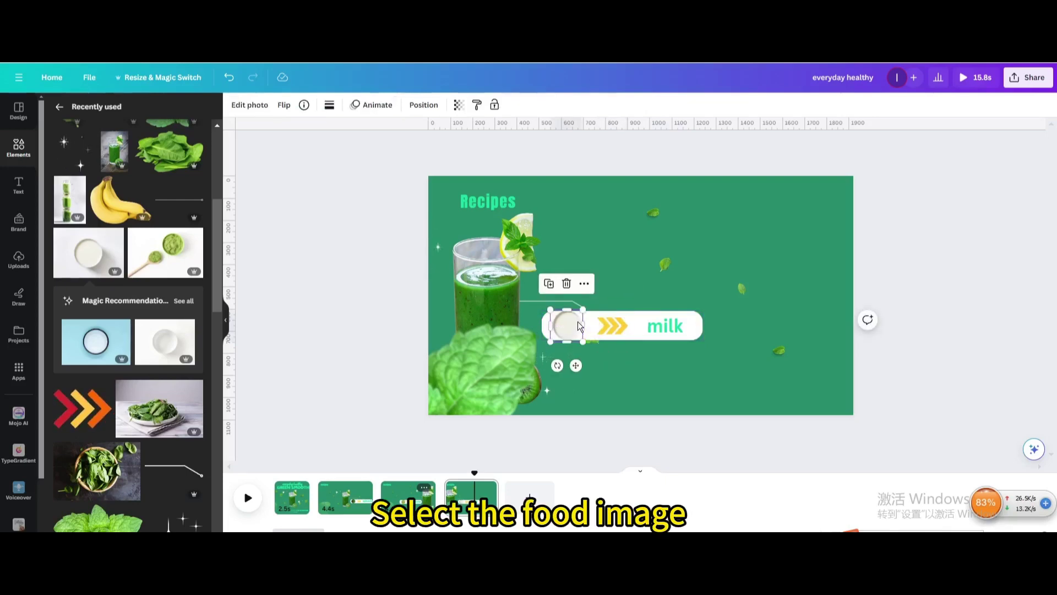
{"action": "left_click", "coordinate": [380, 106]}
{"action": "left_click", "coordinate": [60, 361]}
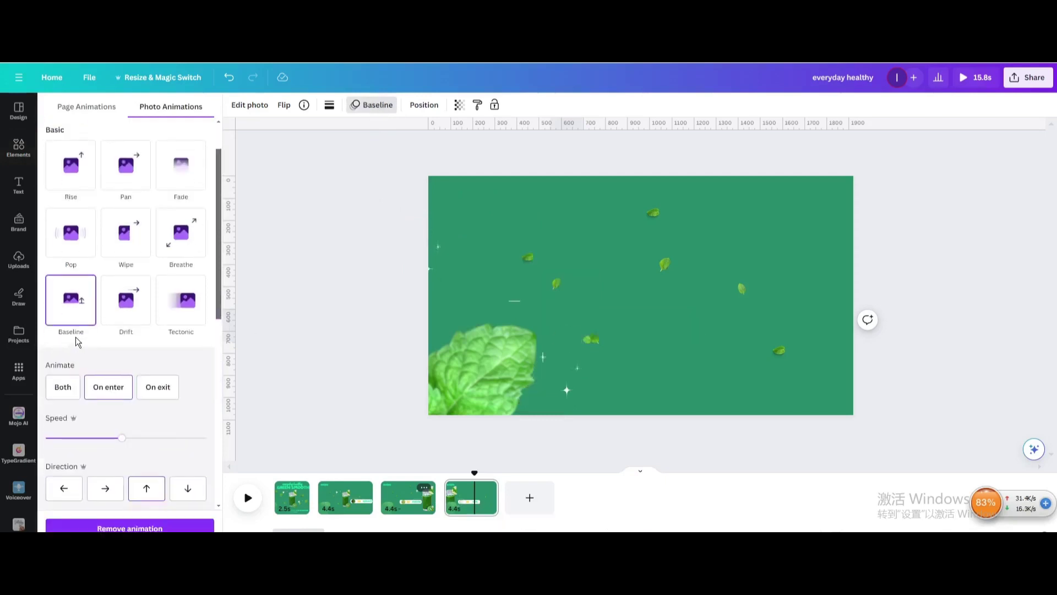
{"action": "left_click", "coordinate": [116, 497]}
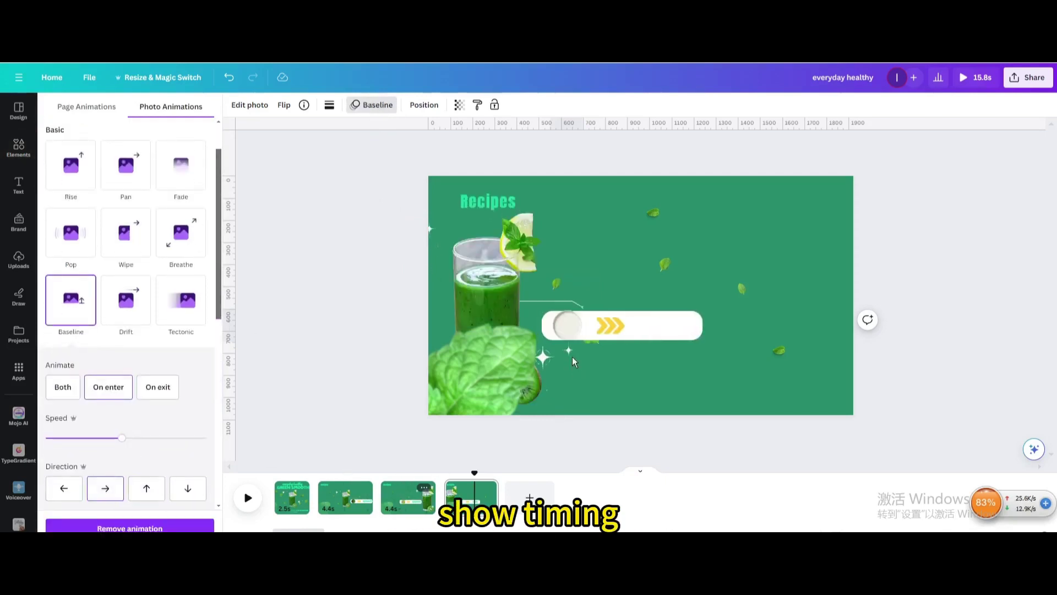
- Show the milk photo's timing and delay its start to about the middle of the page's duration
{"action": "right_click", "coordinate": [573, 325]}
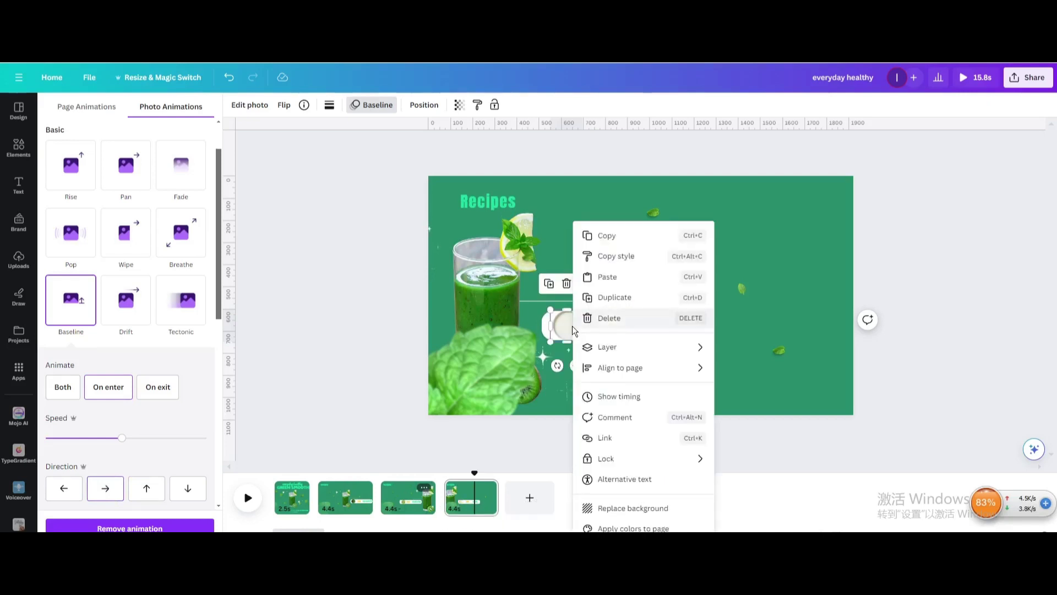
{"action": "left_click", "coordinate": [638, 404]}
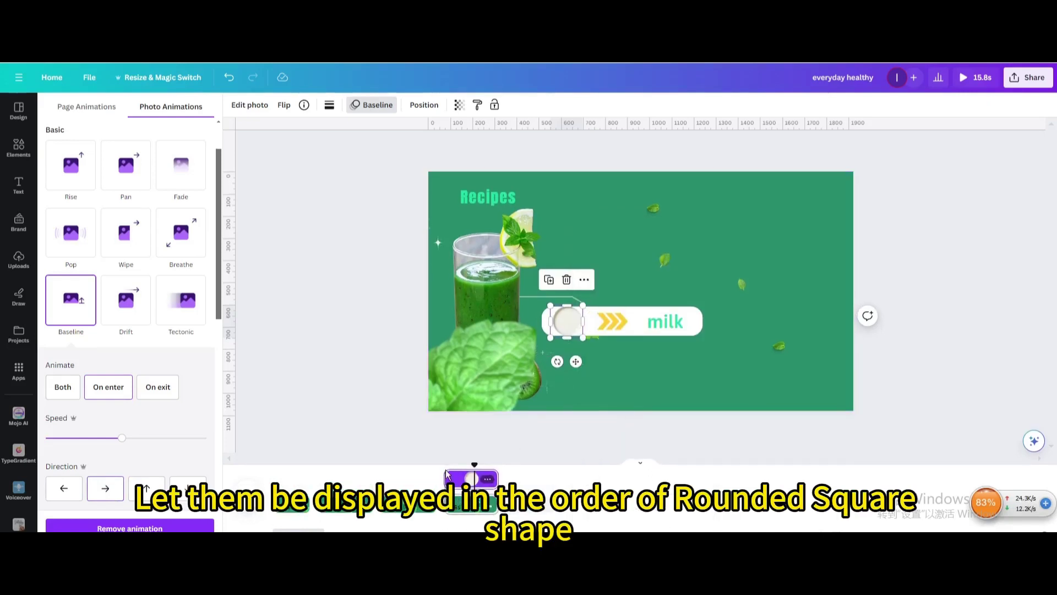
{"action": "left_click_drag", "start_coordinate": [450, 479], "coordinate": [477, 478]}
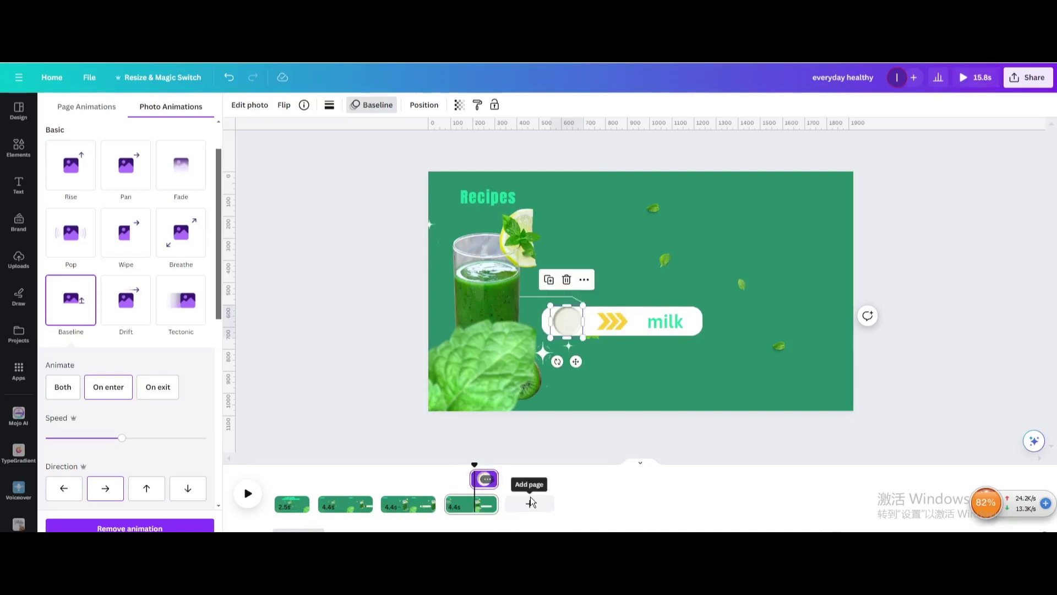
{"action": "left_click", "coordinate": [488, 481]}
{"action": "left_click", "coordinate": [403, 420]}
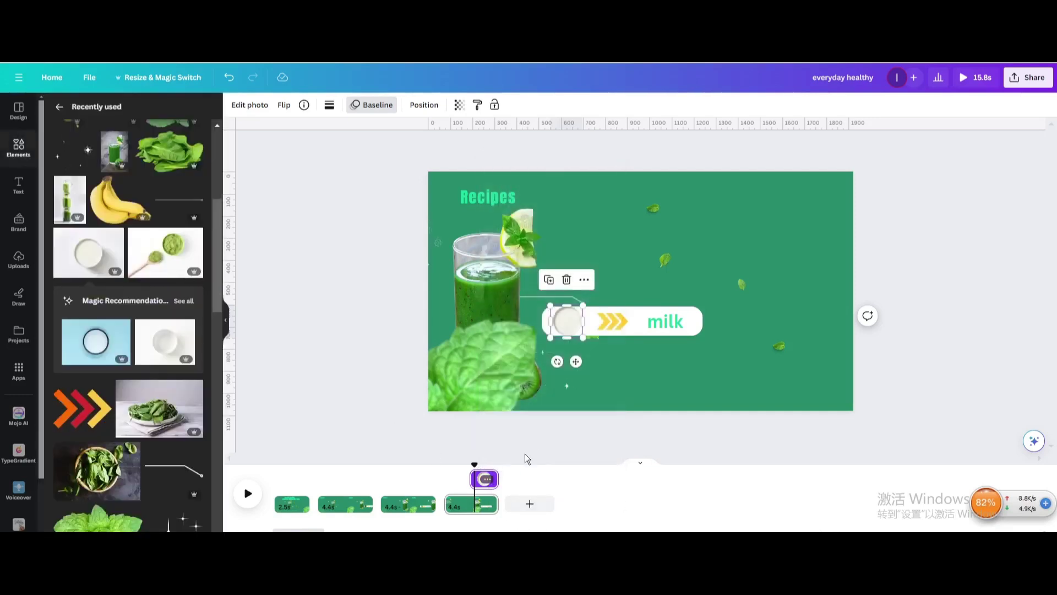
- Duplicate the milk page and open the copy for editing
{"action": "left_click", "coordinate": [537, 450]}
{"action": "left_click", "coordinate": [490, 490]}
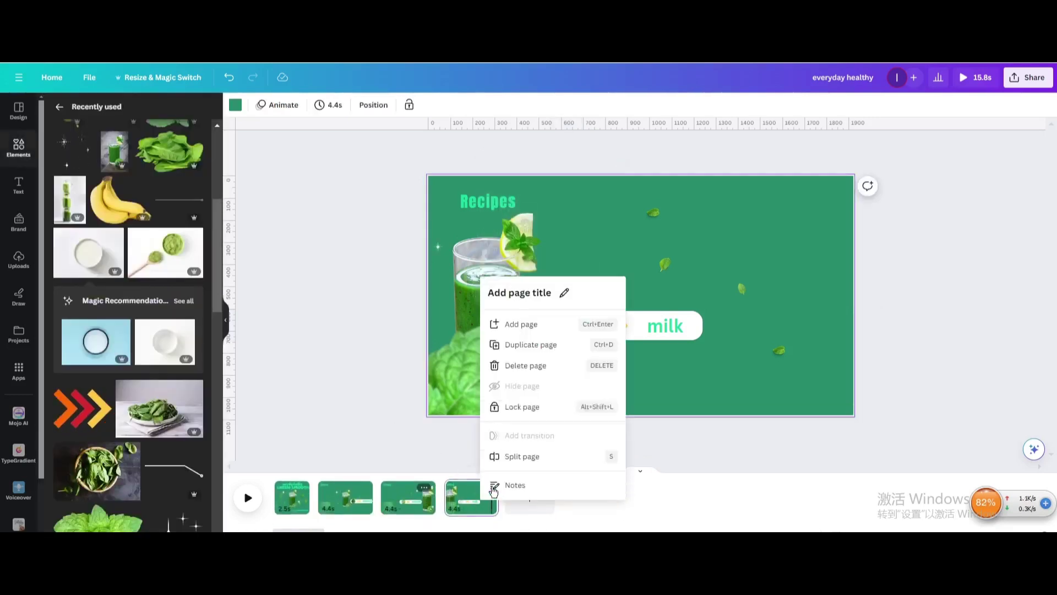
{"action": "left_click", "coordinate": [531, 324]}
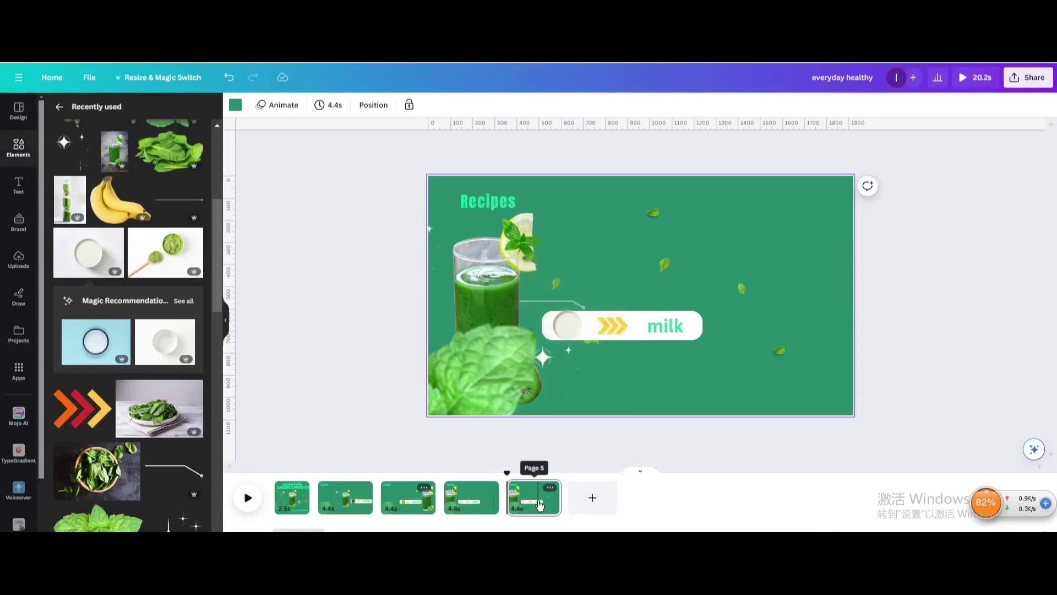
{"action": "left_click", "coordinate": [536, 503]}
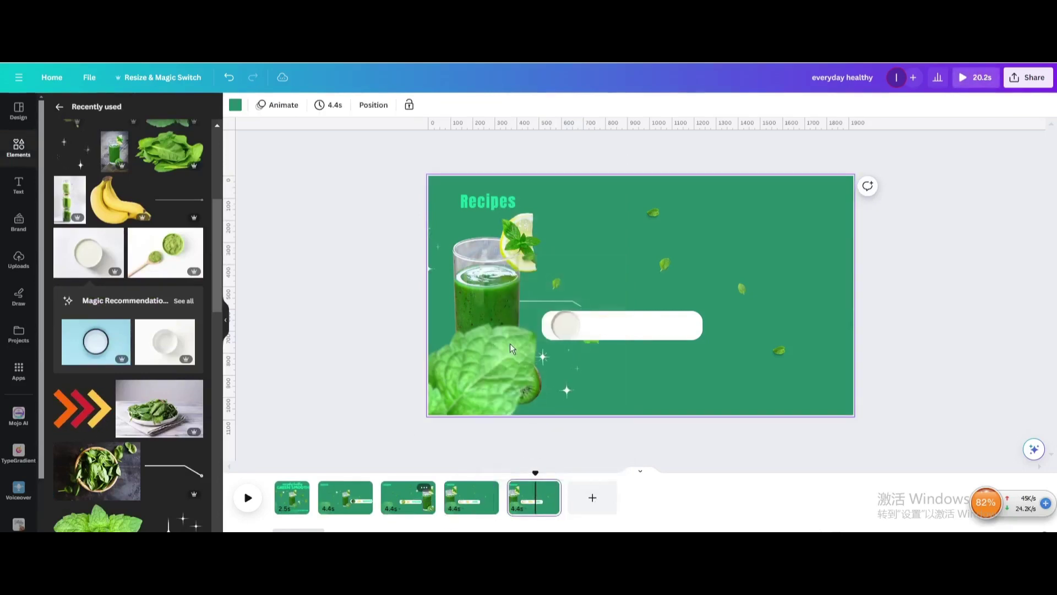
- On the duplicated page, move the smoothie glass toward the centre and delete the bent pointer line
{"action": "left_click", "coordinate": [492, 299]}
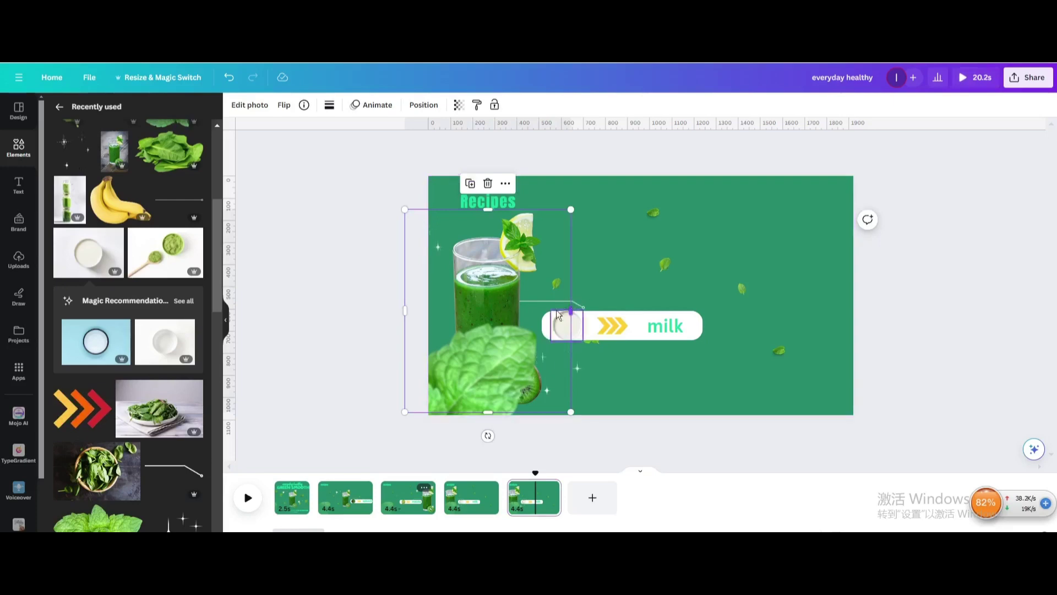
{"action": "left_click_drag", "start_coordinate": [488, 279], "coordinate": [642, 272]}
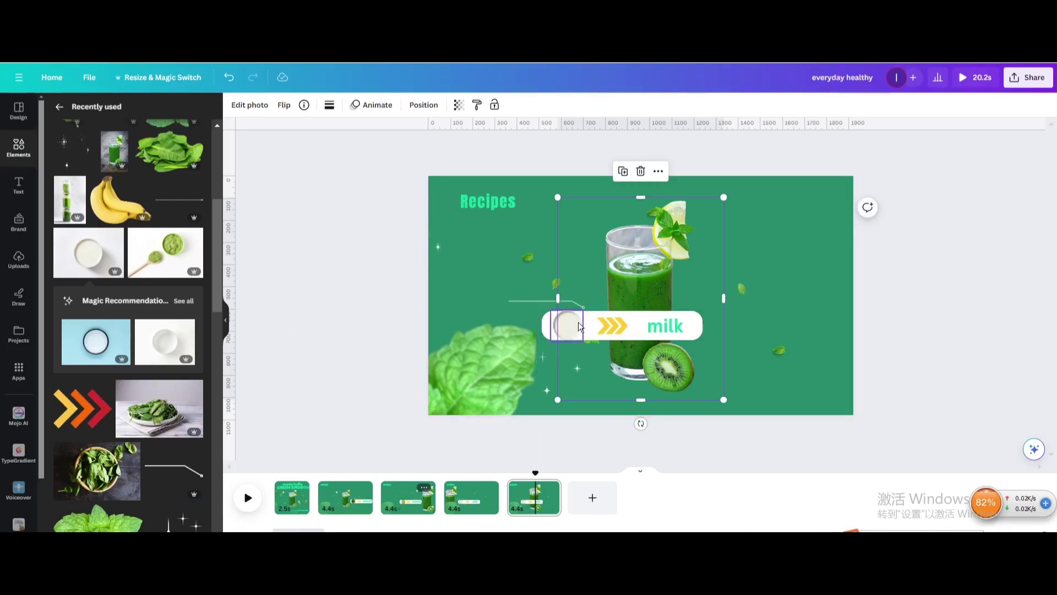
{"action": "left_click", "coordinate": [536, 301]}
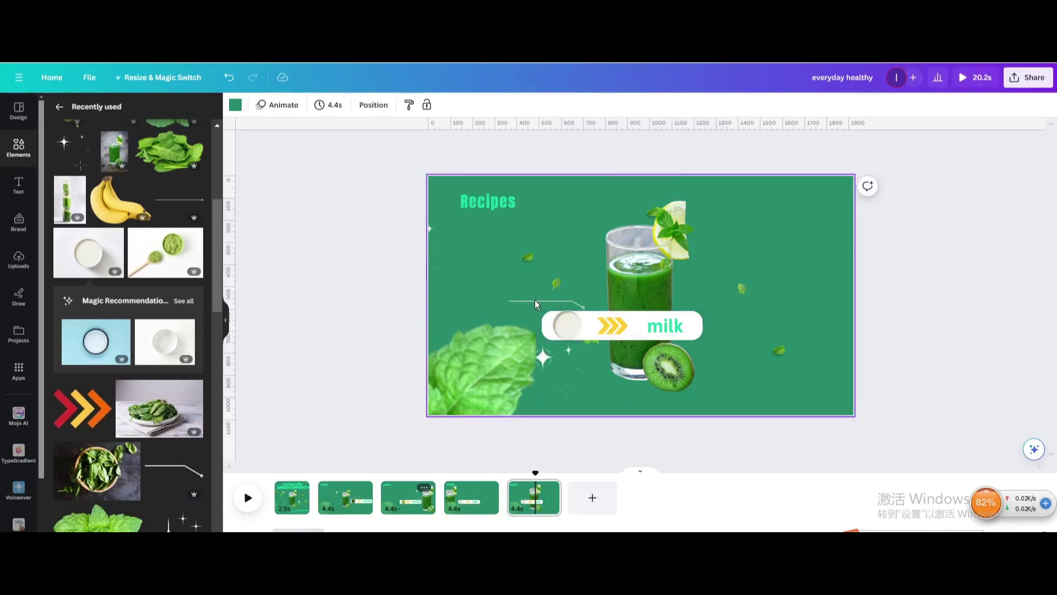
{"action": "key", "text": "Delete"}
- Move the white milk label with its photo, chevrons and text together to the right of the glass
{"action": "mouse_move", "coordinate": [700, 329]}
{"action": "left_mouse_down"}
{"action": "mouse_move", "coordinate": [645, 329]}
{"action": "mouse_move", "coordinate": [743, 310]}
{"action": "mouse_move", "coordinate": [701, 309]}
{"action": "left_mouse_up"}
{"action": "left_click", "coordinate": [648, 329]}
{"action": "left_click", "coordinate": [589, 331]}
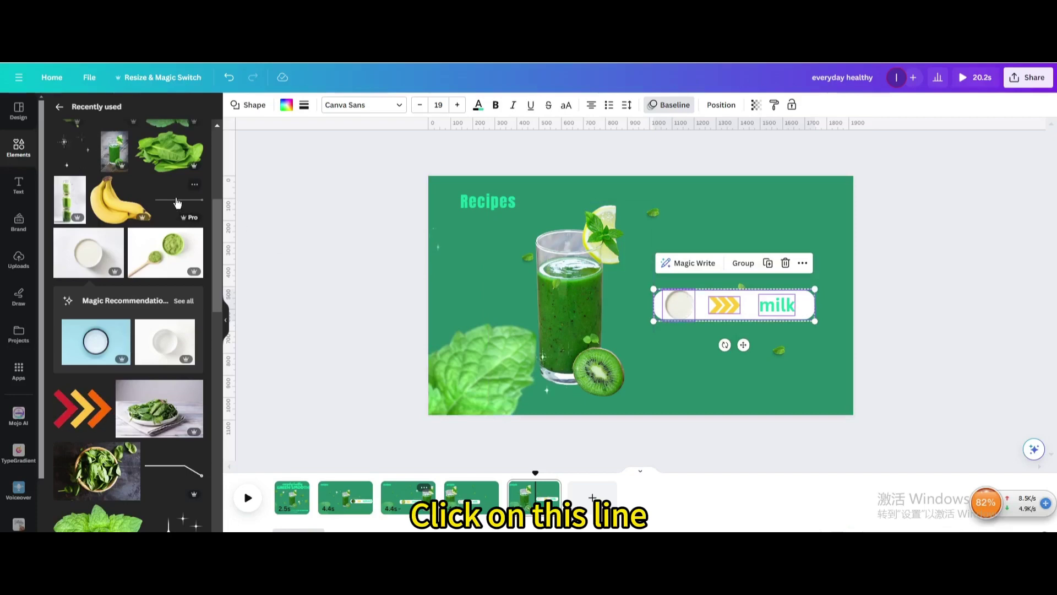
- Add the straight pointer line from the recently used elements and change its color to white
{"action": "left_click", "coordinate": [606, 298]}
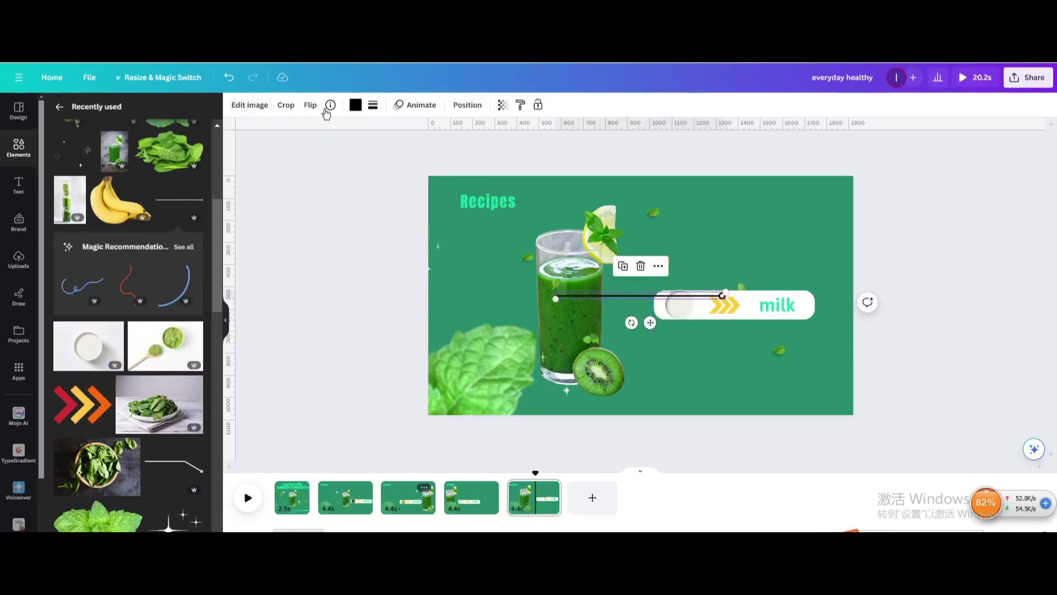
{"action": "left_click", "coordinate": [355, 105]}
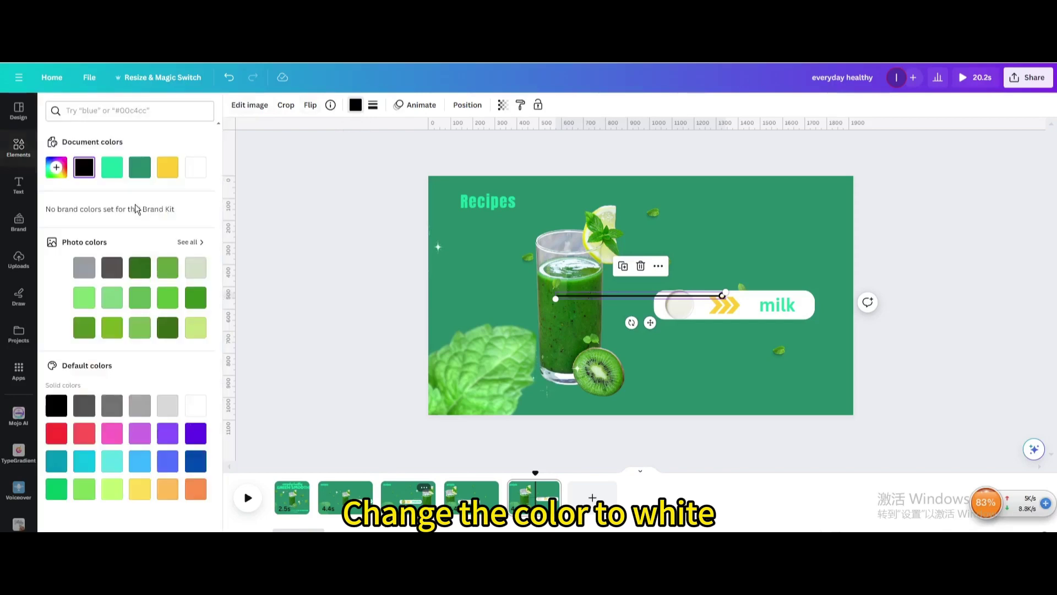
{"action": "left_click", "coordinate": [200, 171]}
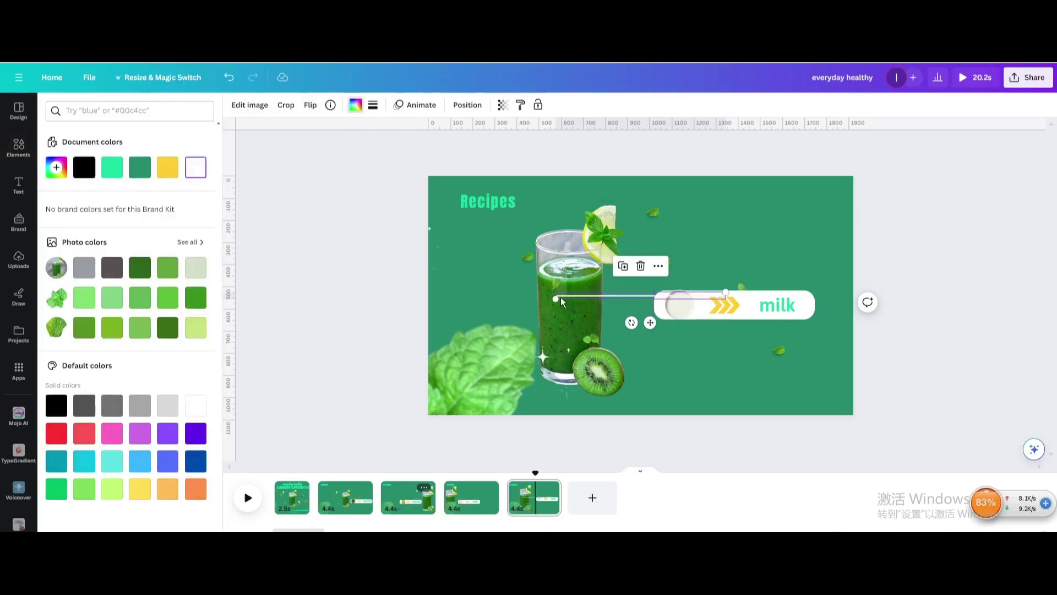
- Shorten the white line, position it between the glass and the label bar, and send it to the back
{"action": "left_click_drag", "start_coordinate": [557, 297], "coordinate": [625, 298]}
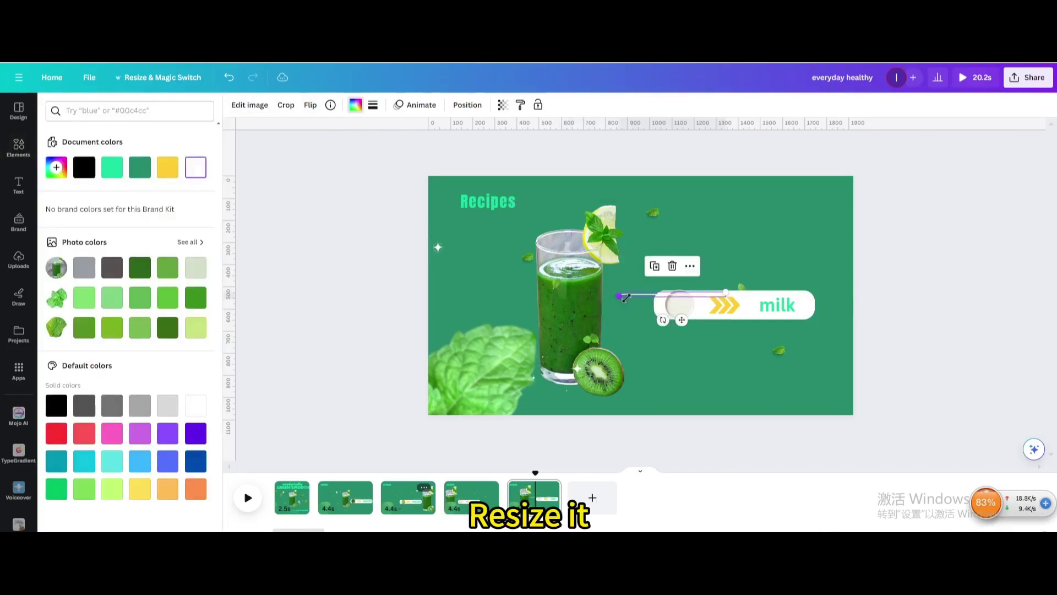
{"action": "left_click_drag", "start_coordinate": [694, 298], "coordinate": [623, 306]}
{"action": "right_click", "coordinate": [623, 306]}
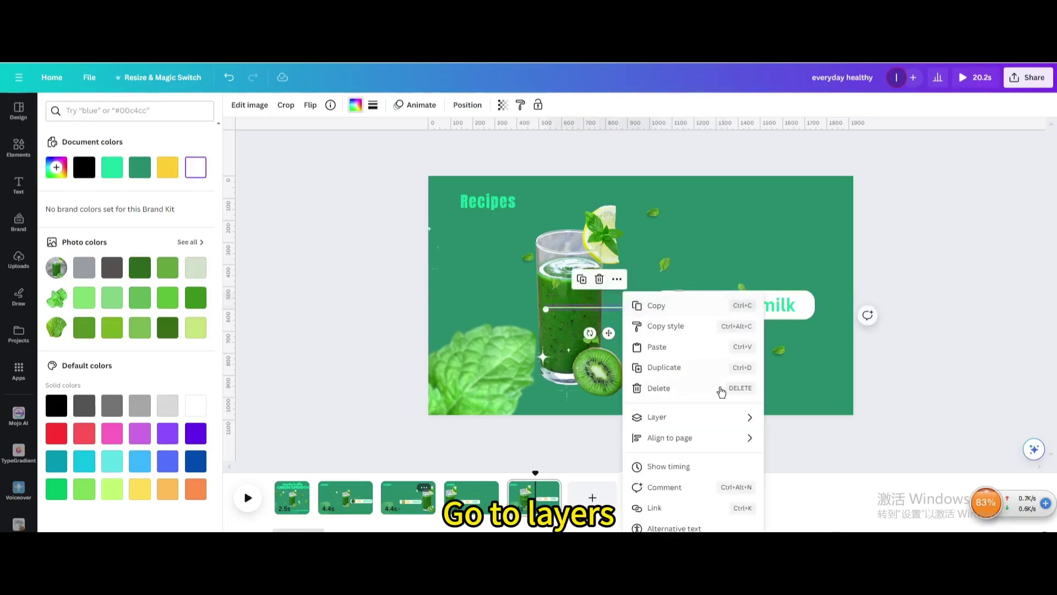
{"action": "mouse_move", "coordinate": [722, 422]}
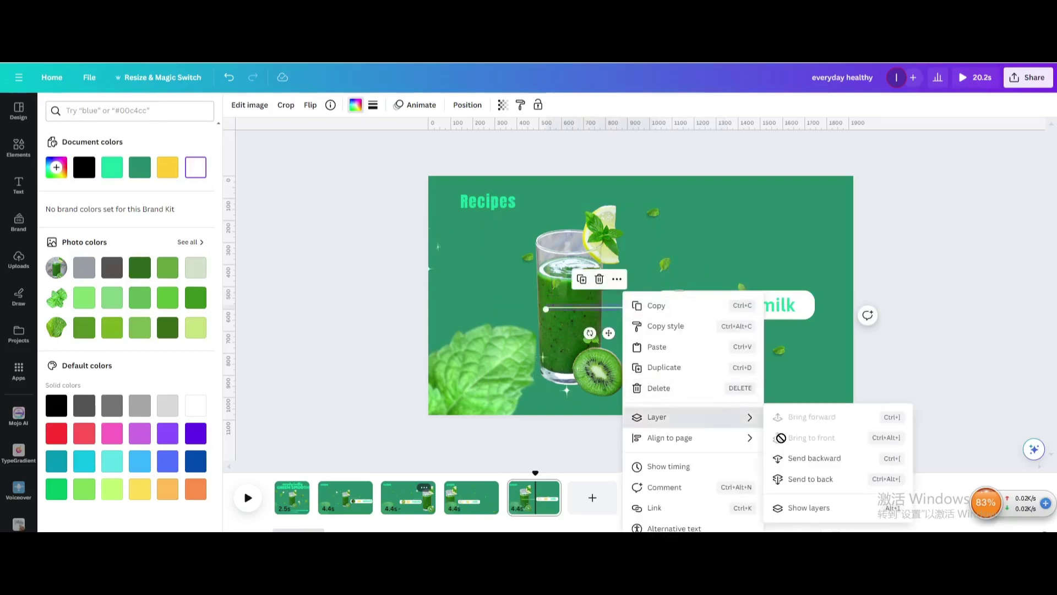
{"action": "left_click", "coordinate": [799, 480]}
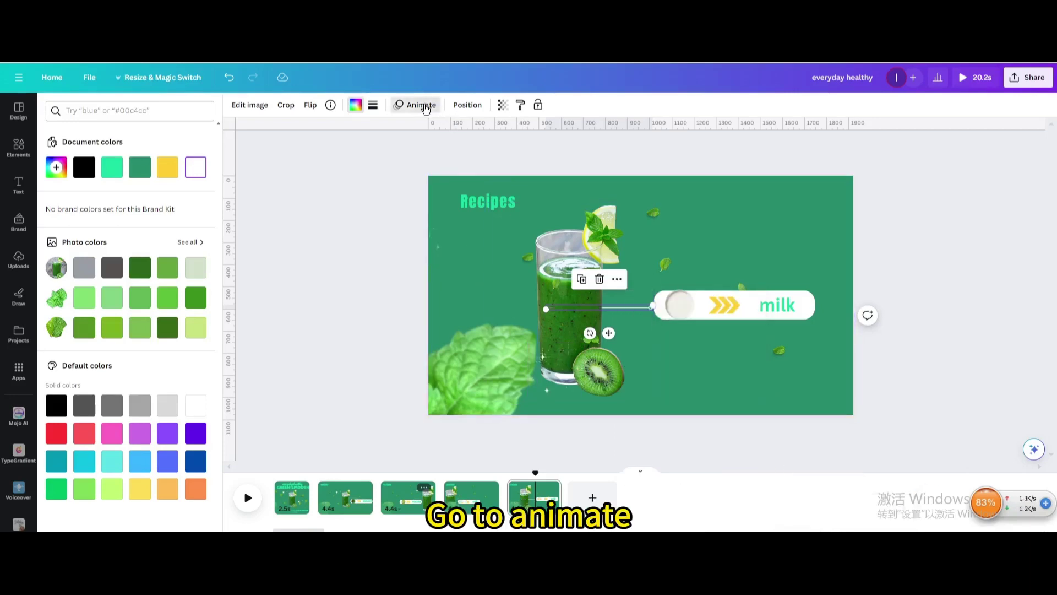
- Apply a Wipe entrance animation with a rightward direction to the white pointer line
{"action": "left_click", "coordinate": [421, 104]}
{"action": "left_click", "coordinate": [129, 288]}
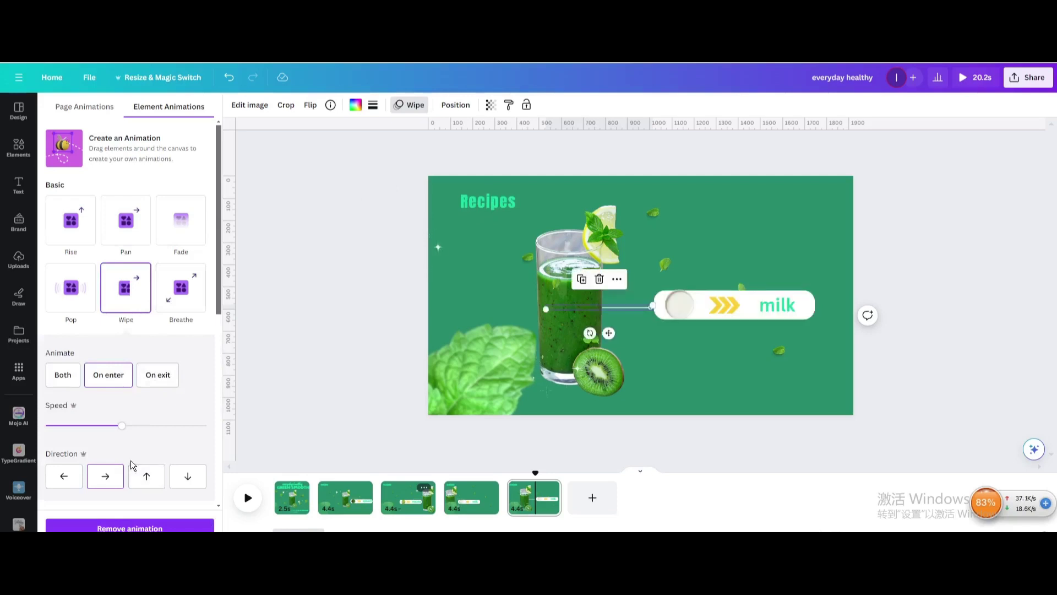
- Replace the milk photo with the recently used banana photo, sized to fit the white bar before the chevrons
{"action": "left_click", "coordinate": [680, 309]}
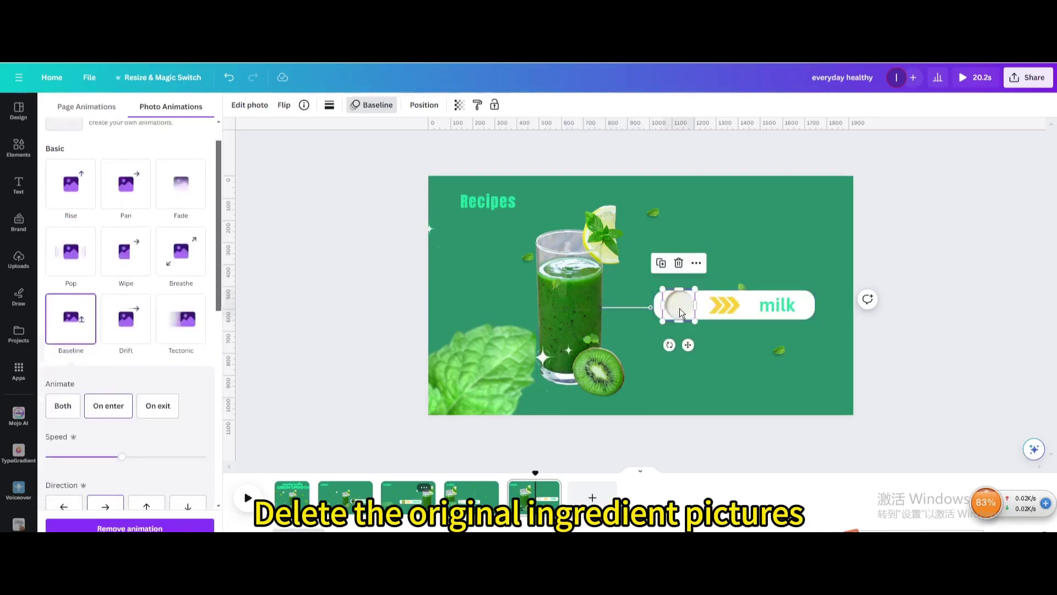
{"action": "key", "text": "Delete"}
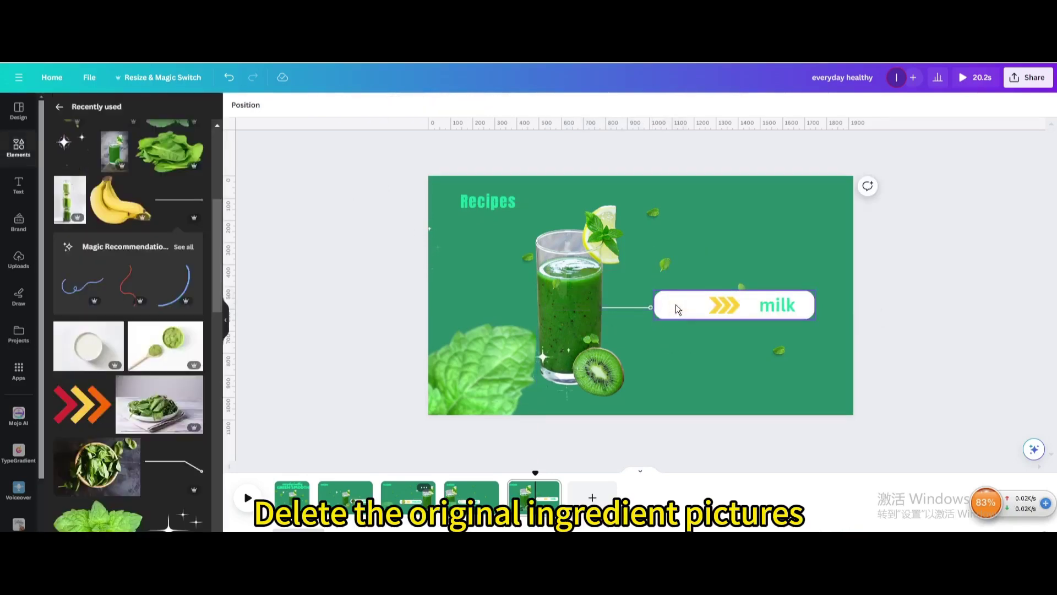
{"action": "left_click", "coordinate": [118, 200]}
{"action": "left_click_drag", "start_coordinate": [518, 200], "coordinate": [683, 308]}
- Change the ingredient label text from "milk" to "banana"
{"action": "left_click", "coordinate": [770, 307]}
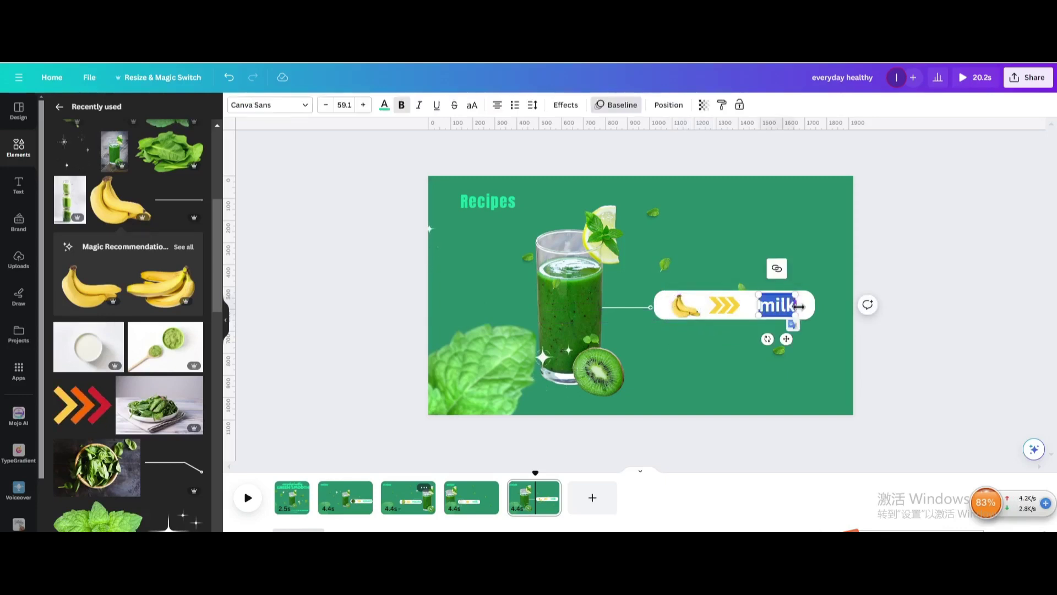
{"action": "type", "text": "banana"}
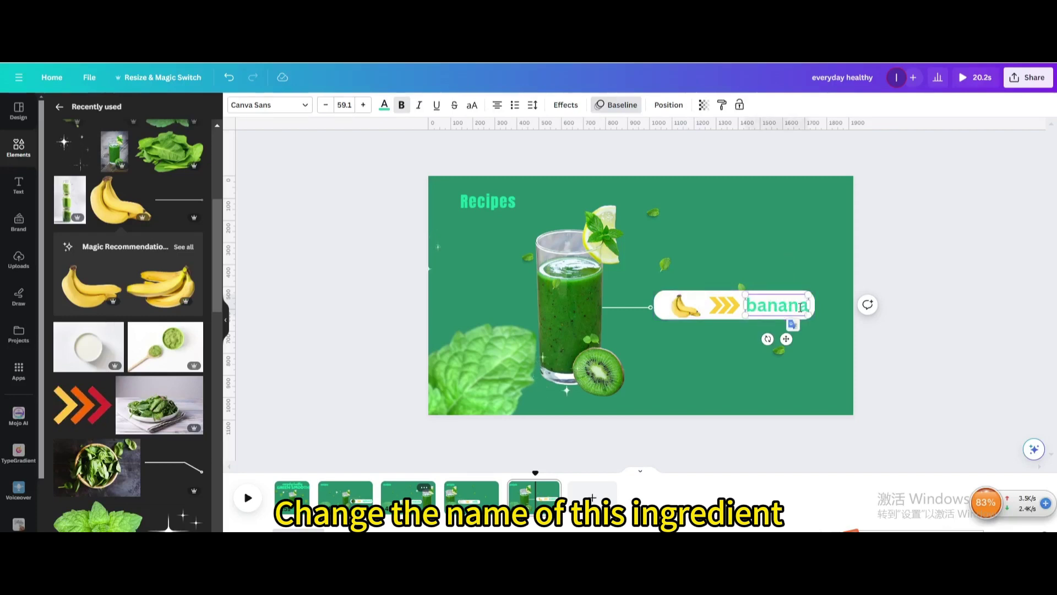
{"action": "left_click", "coordinate": [680, 358]}
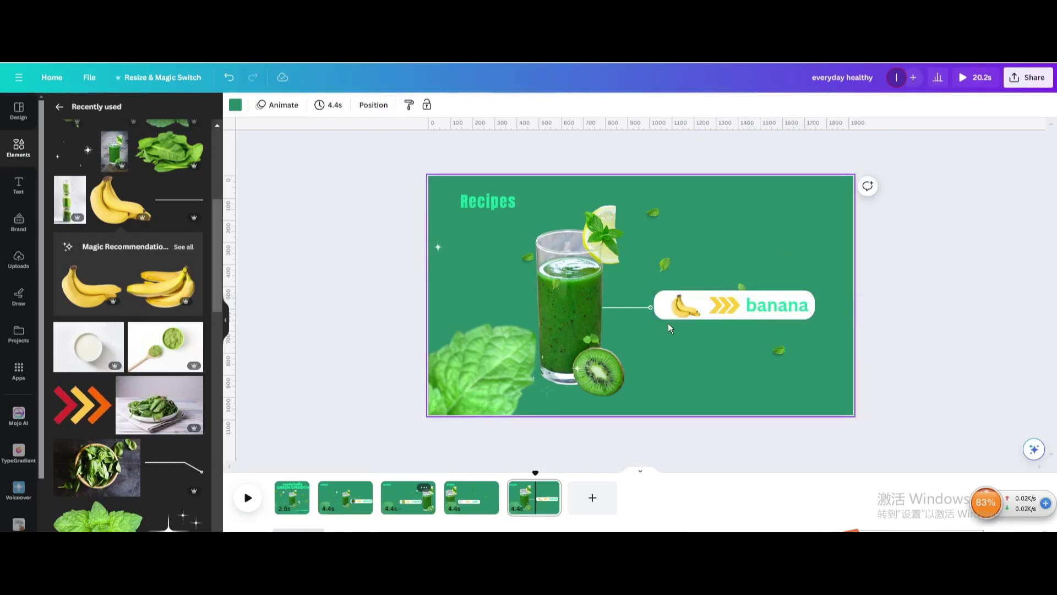
- Apply a Baseline entrance animation with a rightward direction to the banana photo
{"action": "right_click", "coordinate": [684, 311]}
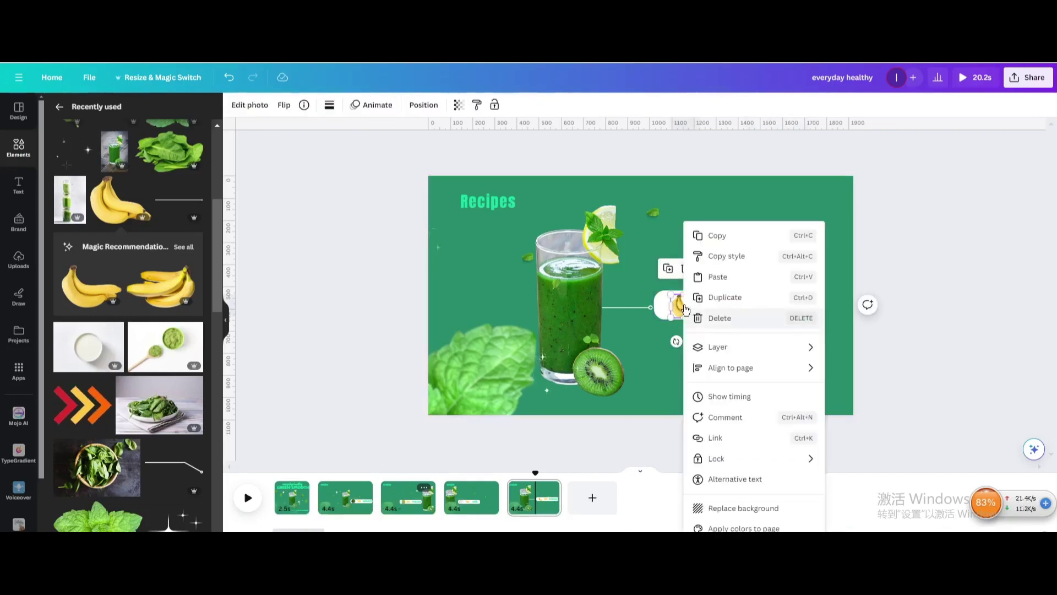
{"action": "left_click", "coordinate": [371, 105]}
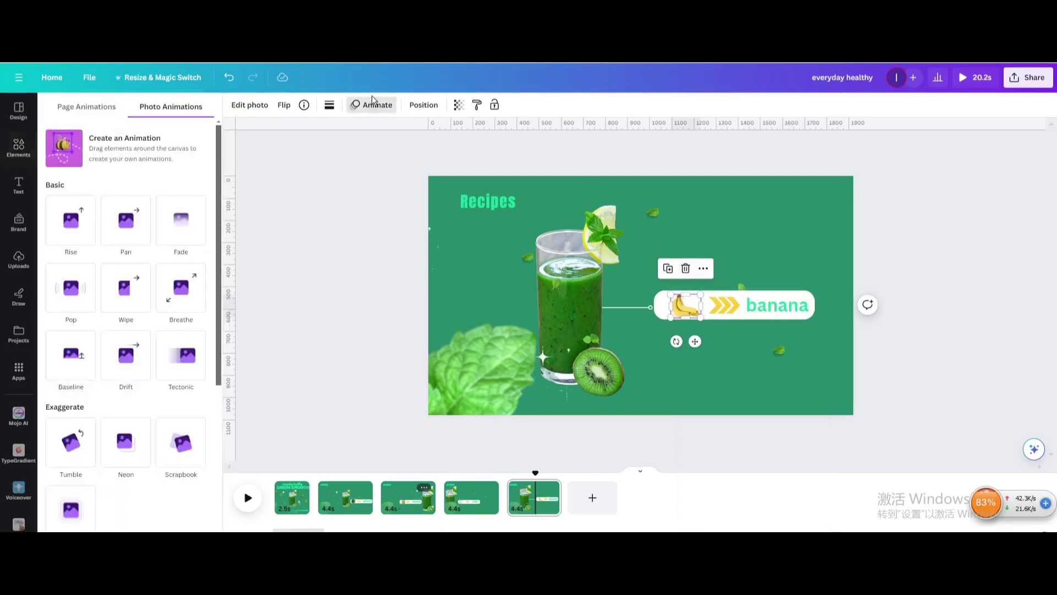
{"action": "left_click", "coordinate": [70, 355]}
{"action": "left_click", "coordinate": [106, 488]}
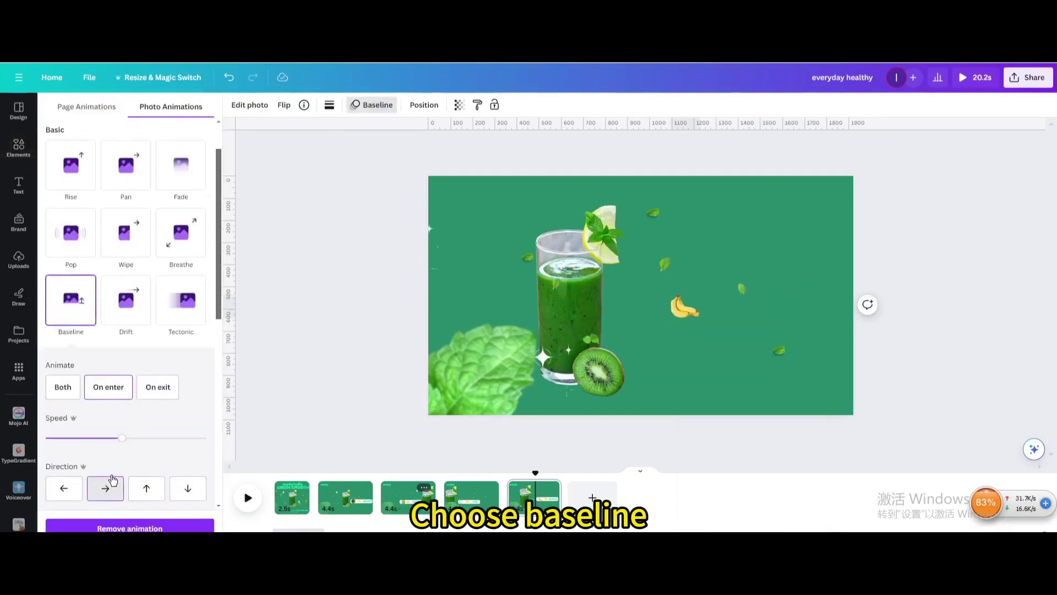
- Show the banana photo's timing and delay its start to about the middle of the page's duration
{"action": "right_click", "coordinate": [682, 304]}
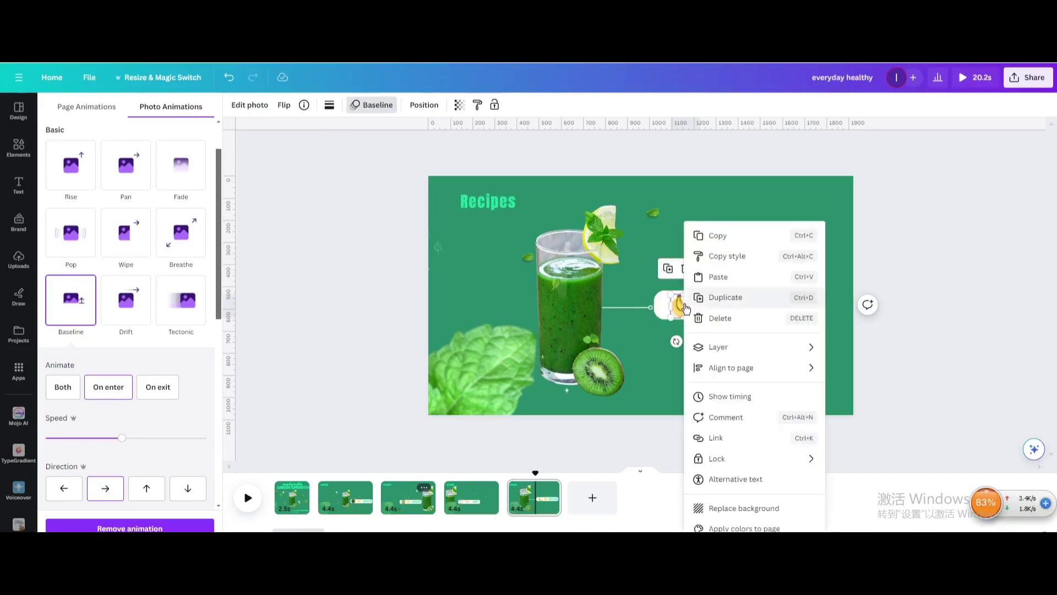
{"action": "left_click", "coordinate": [726, 398]}
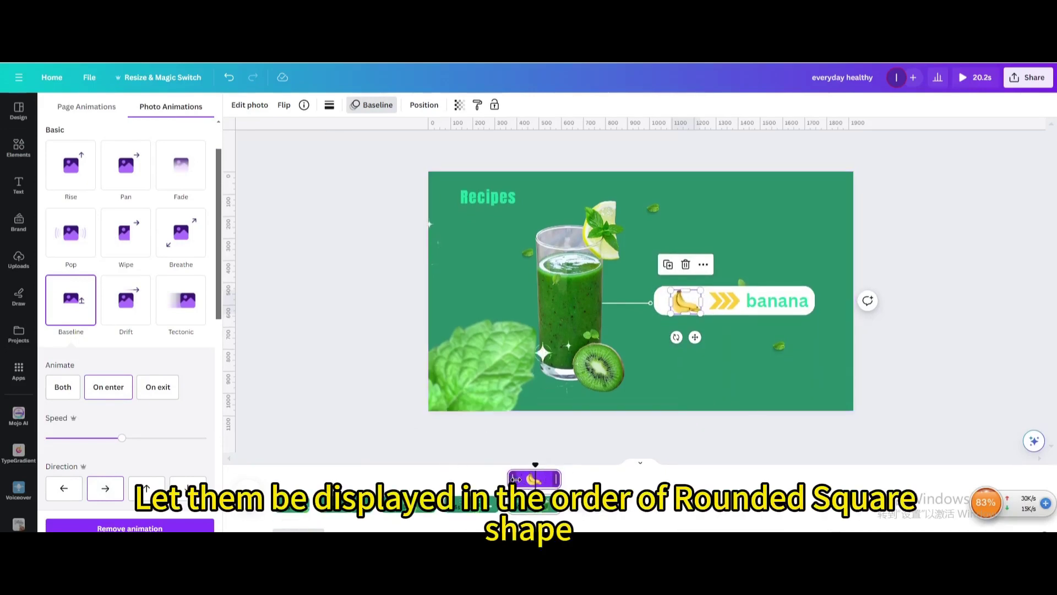
{"action": "left_click_drag", "start_coordinate": [516, 479], "coordinate": [534, 479]}
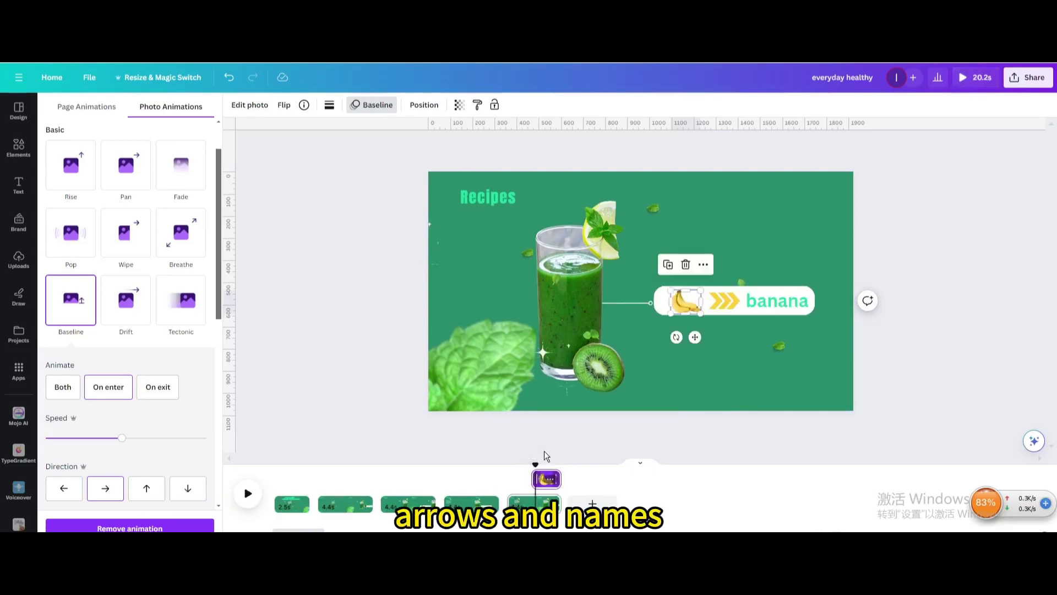
- Duplicate the finished banana page
{"action": "left_click", "coordinate": [551, 506]}
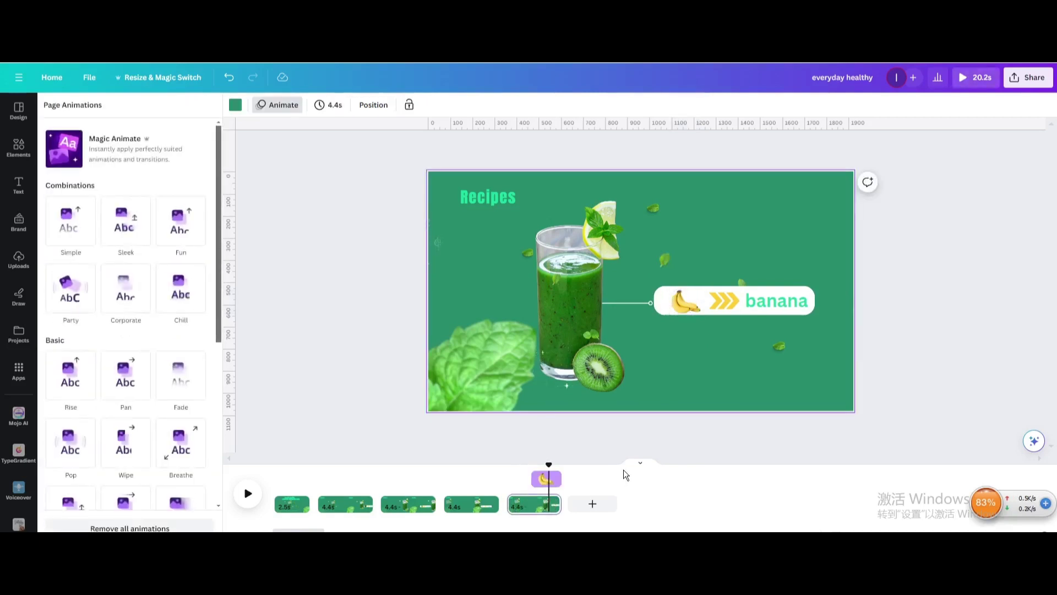
{"action": "left_click", "coordinate": [604, 444]}
{"action": "left_click", "coordinate": [552, 488]}
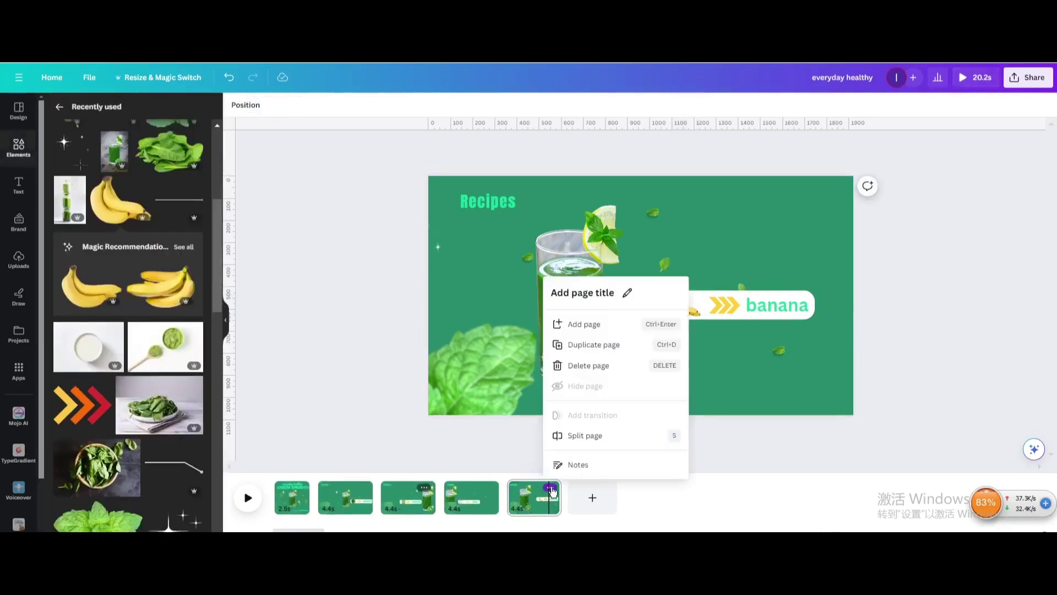
{"action": "key", "text": "ctrl+d"}
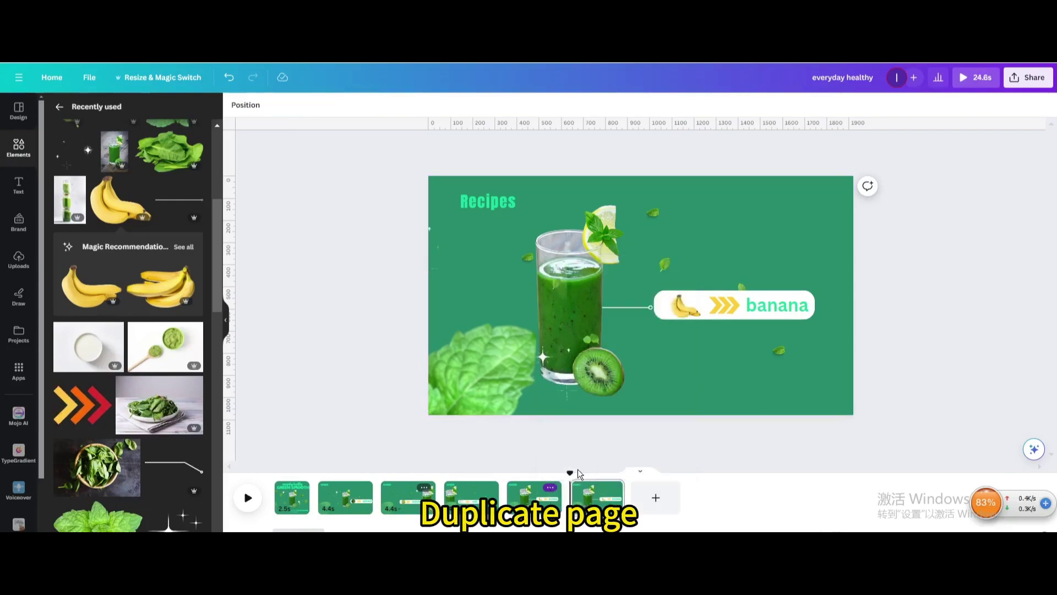
- Clear the banana label, pointer line, smoothie glass and "Recipes" title from the duplicated page, keeping the leaves and sparkles
{"action": "key", "text": "Delete"}
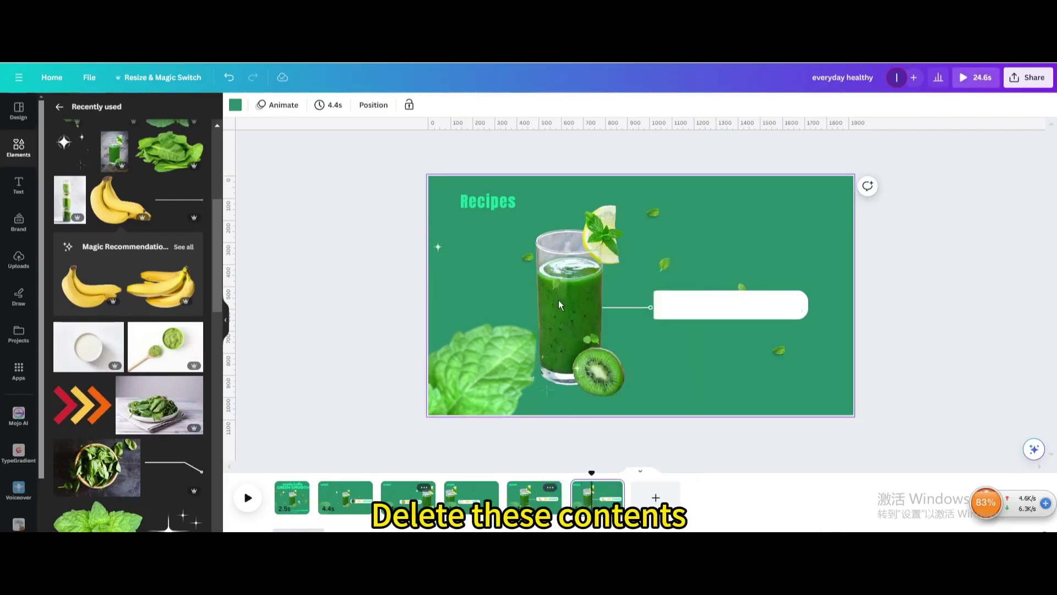
{"action": "key", "text": "ctrl+z"}
{"action": "left_click", "coordinate": [712, 308]}
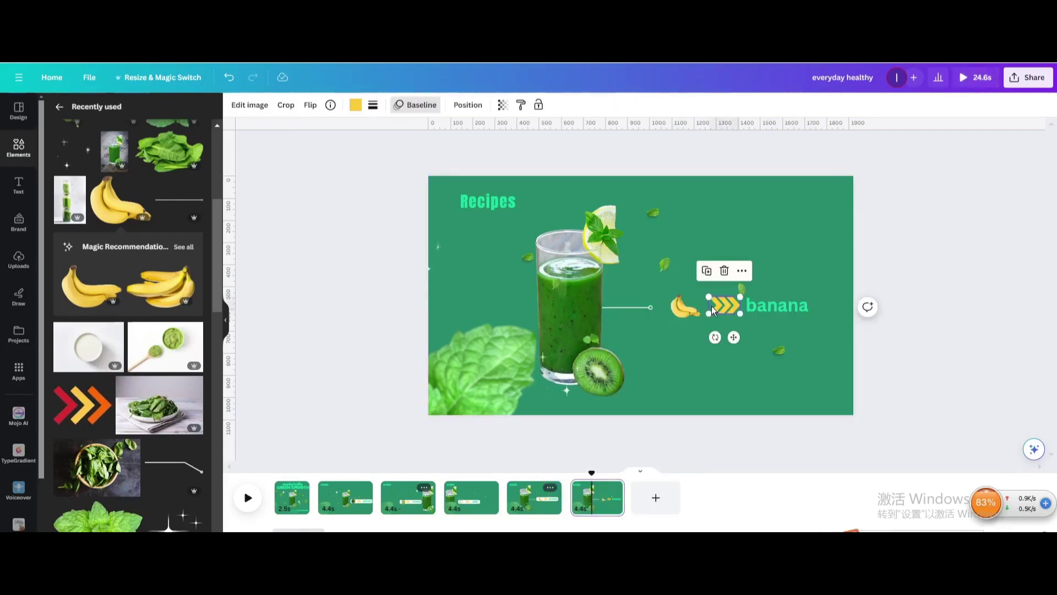
{"action": "key", "text": "Delete"}
{"action": "left_click", "coordinate": [750, 308]}
{"action": "key", "text": "Delete"}
{"action": "left_click", "coordinate": [636, 309]}
{"action": "key", "text": "Delete"}
{"action": "left_click", "coordinate": [623, 306]}
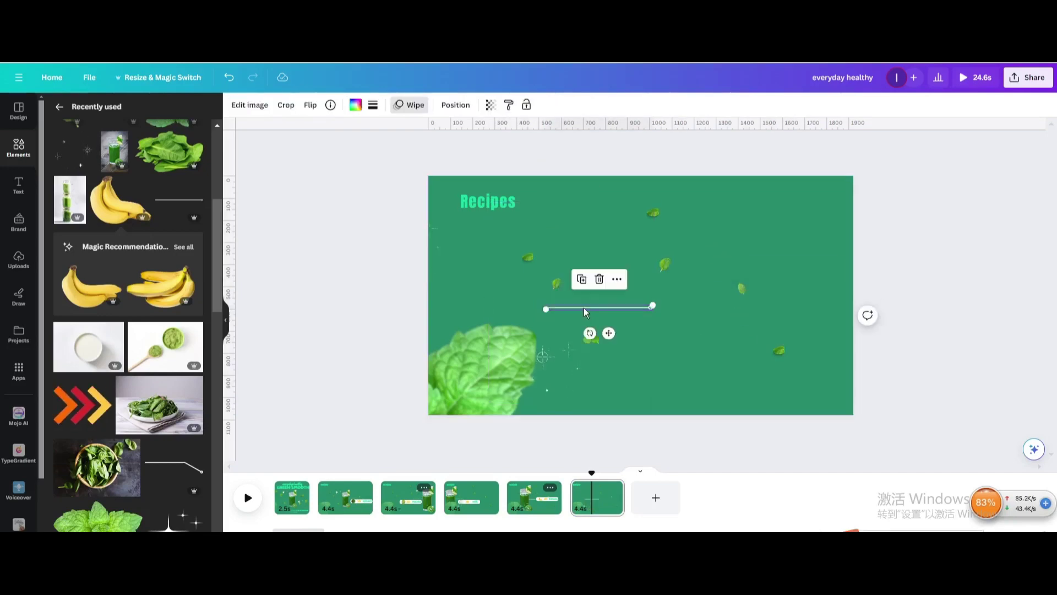
{"action": "key", "text": "Delete"}
{"action": "left_click", "coordinate": [488, 200]}
{"action": "key", "text": "Delete"}
- Add the recently used photo of three stacked smoothie jars to the page and remove its background
{"action": "scroll", "coordinate": [106, 229], "scroll_direction": "up", "scroll_amount": 3}
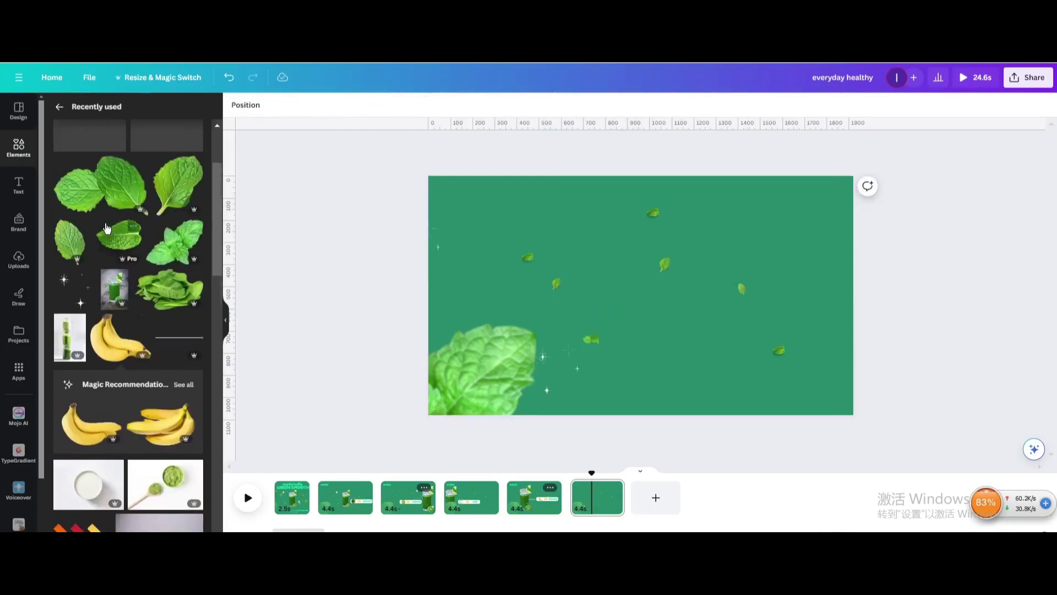
{"action": "left_click", "coordinate": [70, 337]}
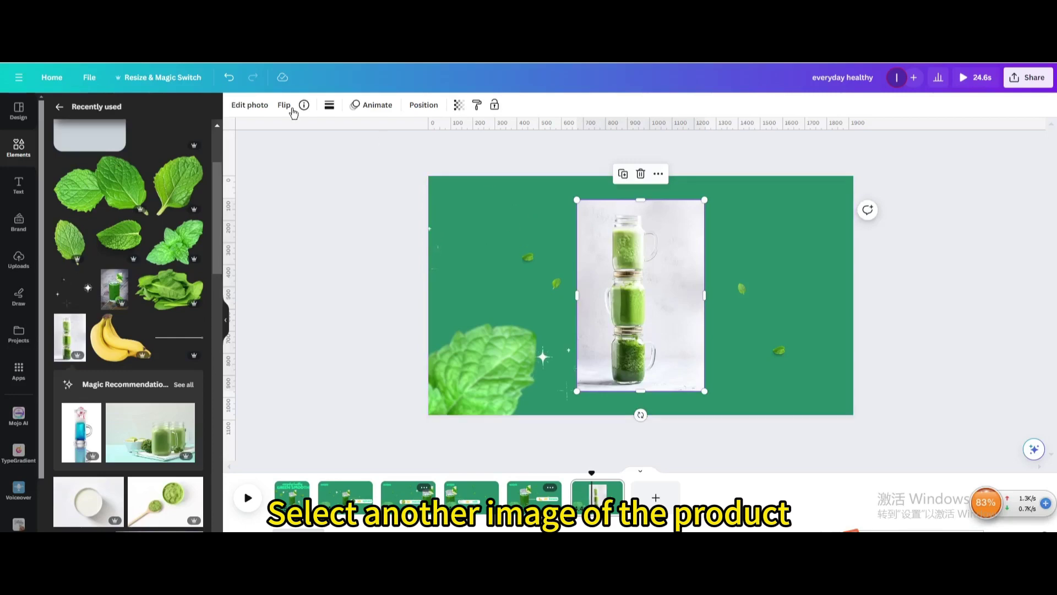
{"action": "left_click", "coordinate": [242, 107]}
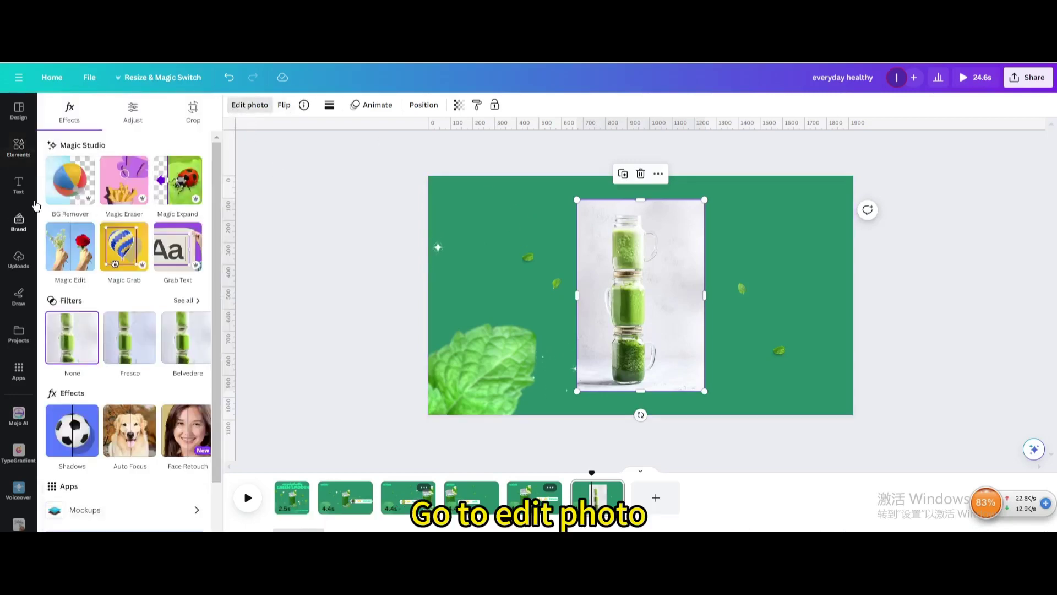
{"action": "left_click", "coordinate": [70, 181]}
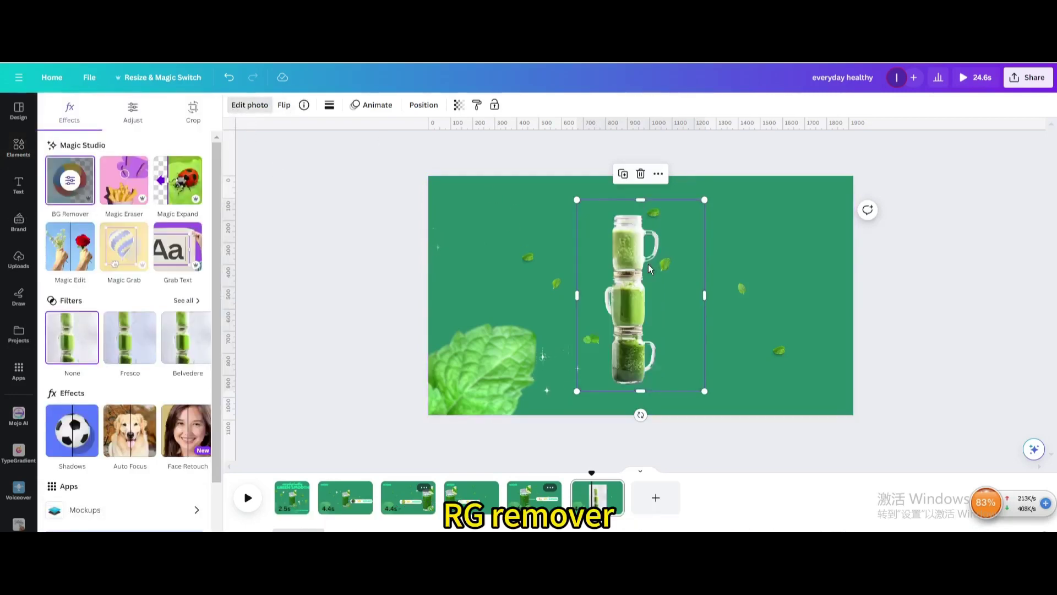
- Crop the empty space off both sides of the stacked jars photo and center it on the page
{"action": "left_click_drag", "start_coordinate": [704, 295], "coordinate": [659, 298]}
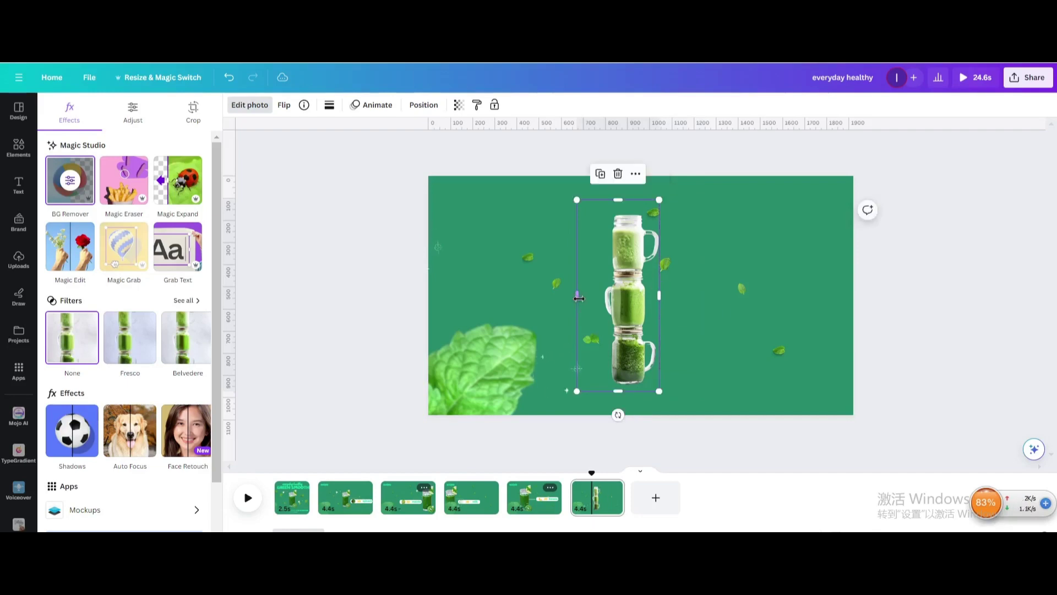
{"action": "left_click_drag", "start_coordinate": [579, 298], "coordinate": [640, 323]}
- Add the recently used bent pointer line and move it so it extends to the right from the stacked jars
{"action": "left_click", "coordinate": [31, 160]}
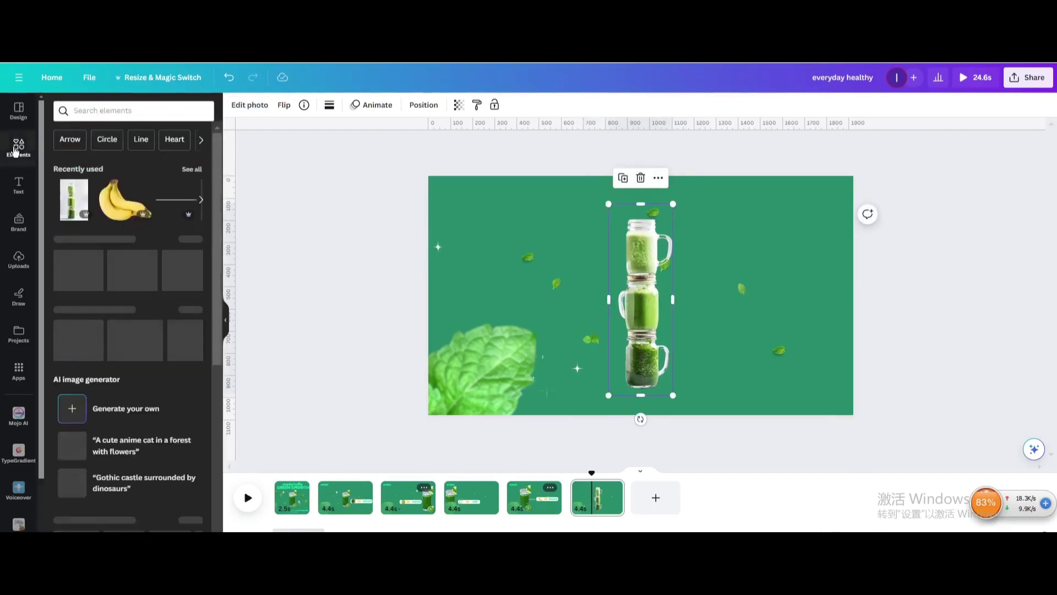
{"action": "left_click", "coordinate": [192, 169]}
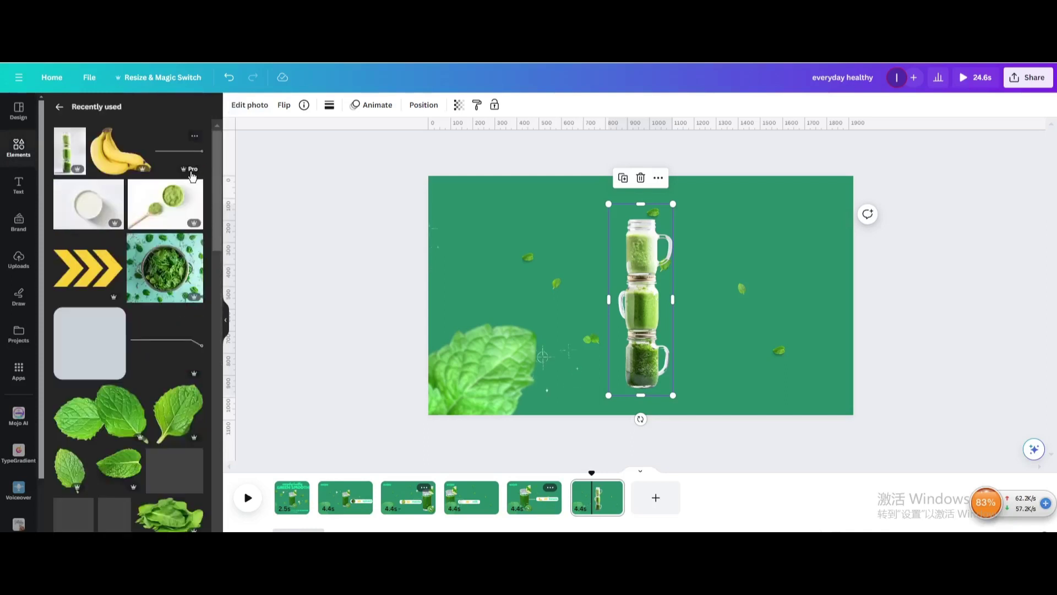
{"action": "left_click", "coordinate": [166, 341]}
{"action": "left_click", "coordinate": [633, 282]}
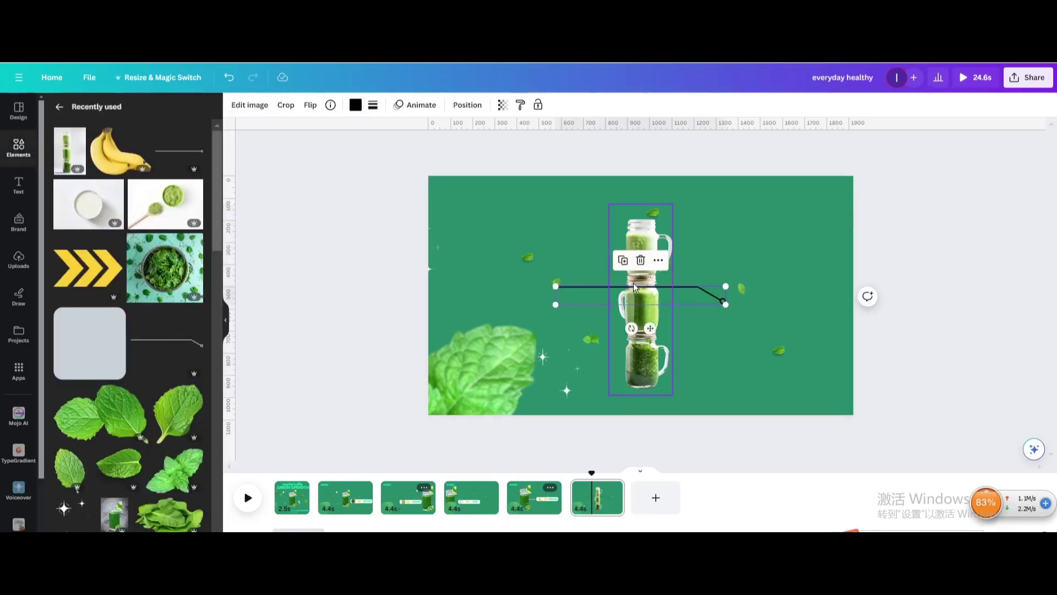
{"action": "left_click_drag", "start_coordinate": [632, 282], "coordinate": [703, 282]}
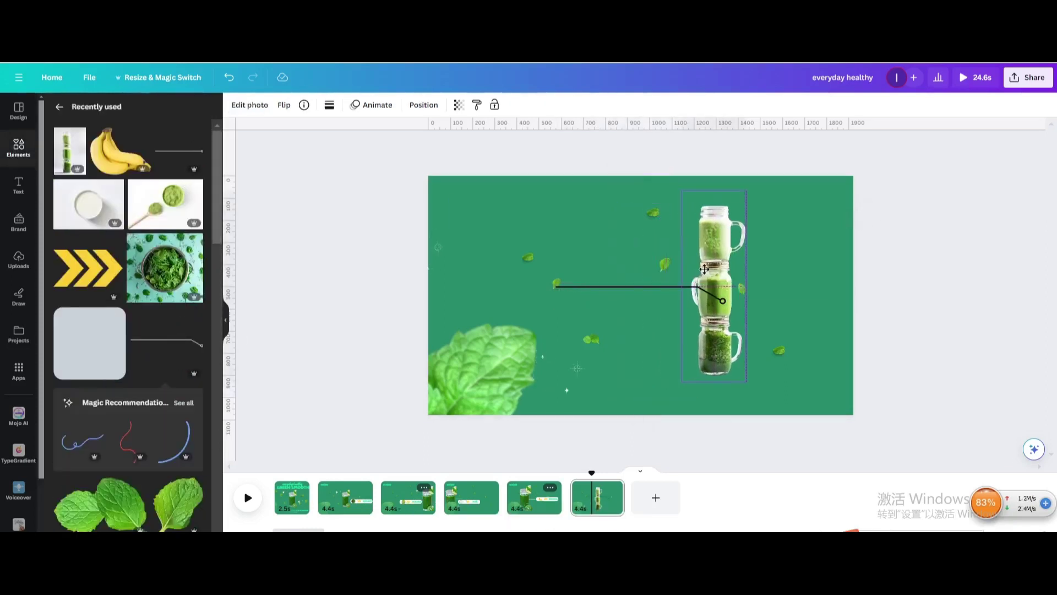
{"action": "left_click", "coordinate": [228, 77]}
{"action": "left_click", "coordinate": [697, 291]}
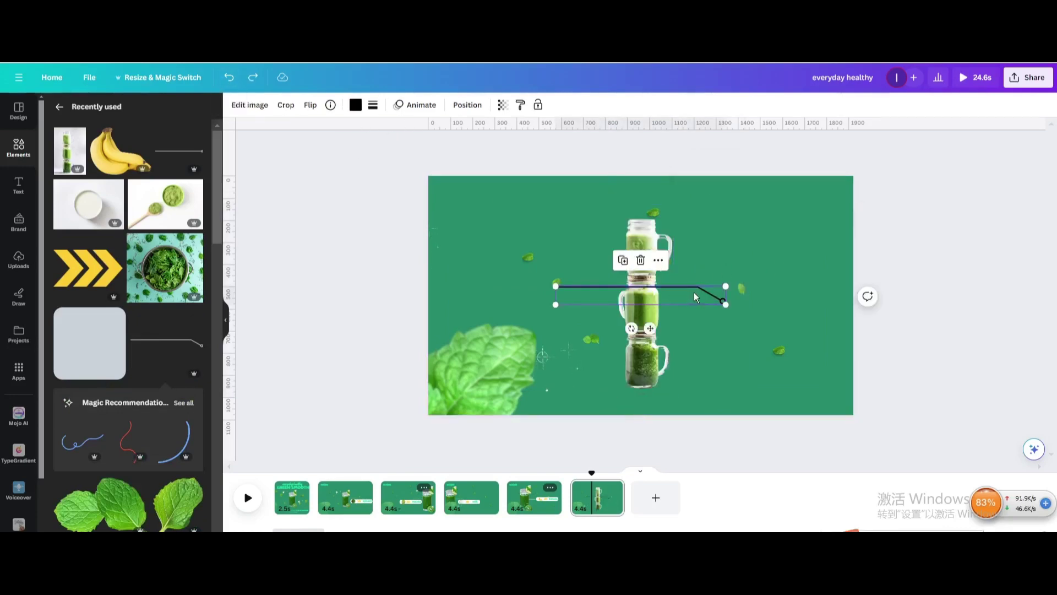
{"action": "left_click_drag", "start_coordinate": [698, 291], "coordinate": [750, 270]}
- Recolor the bent pointer line white and shrink it to fit beside the jars
{"action": "left_click", "coordinate": [355, 105]}
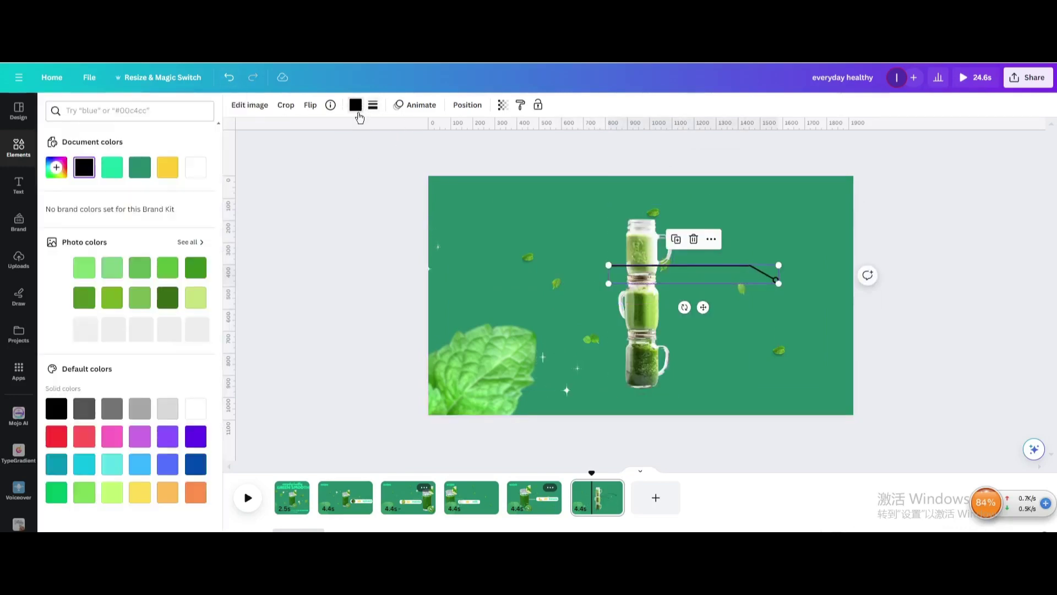
{"action": "left_click", "coordinate": [195, 168]}
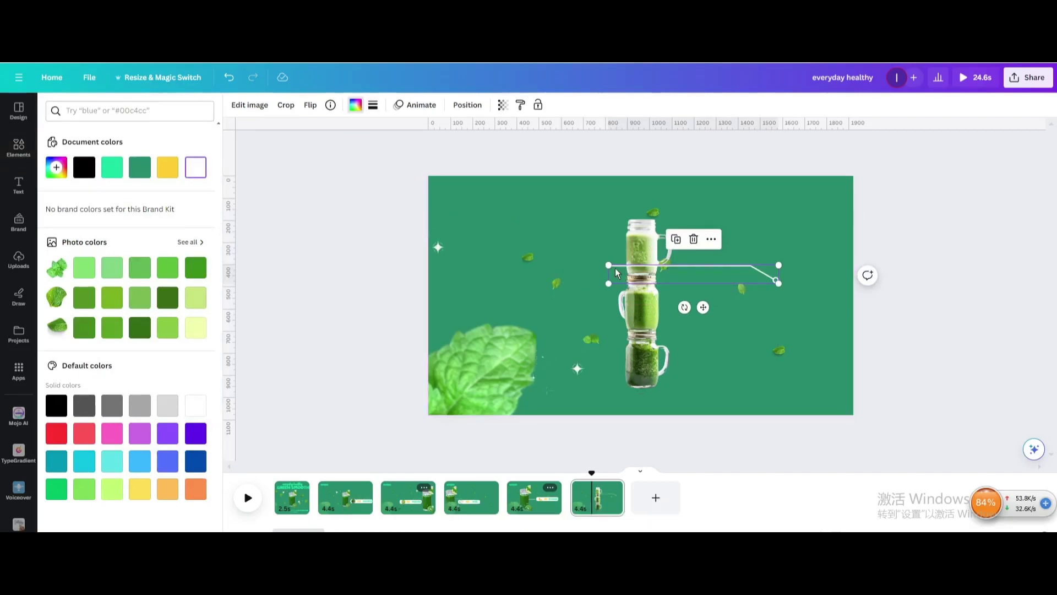
{"action": "left_click_drag", "start_coordinate": [609, 265], "coordinate": [684, 283]}
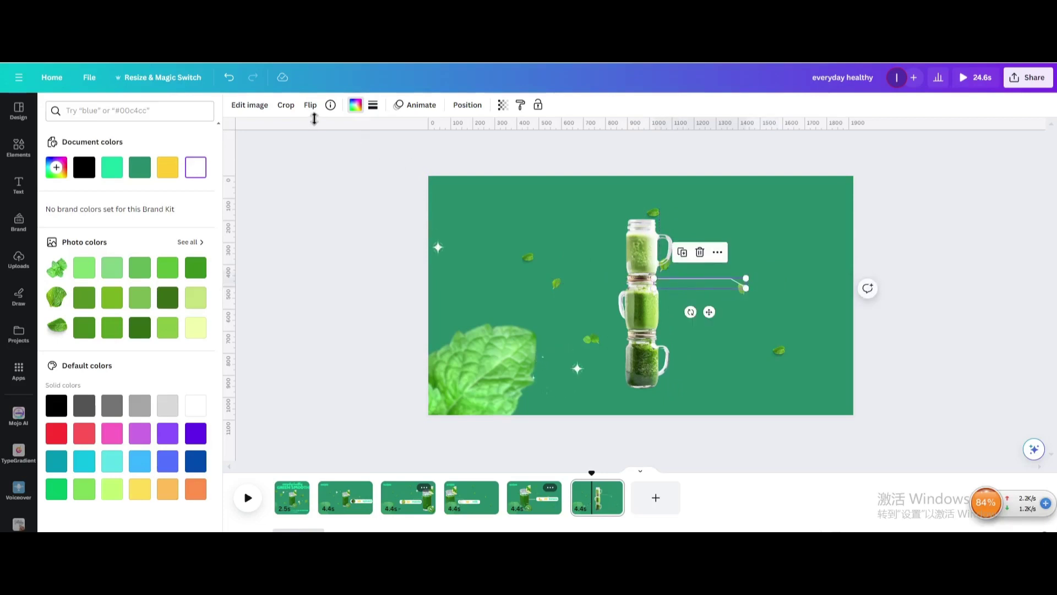
- Flip the pointer line vertically and align it with the joint between the top and middle jars
{"action": "left_click", "coordinate": [306, 113]}
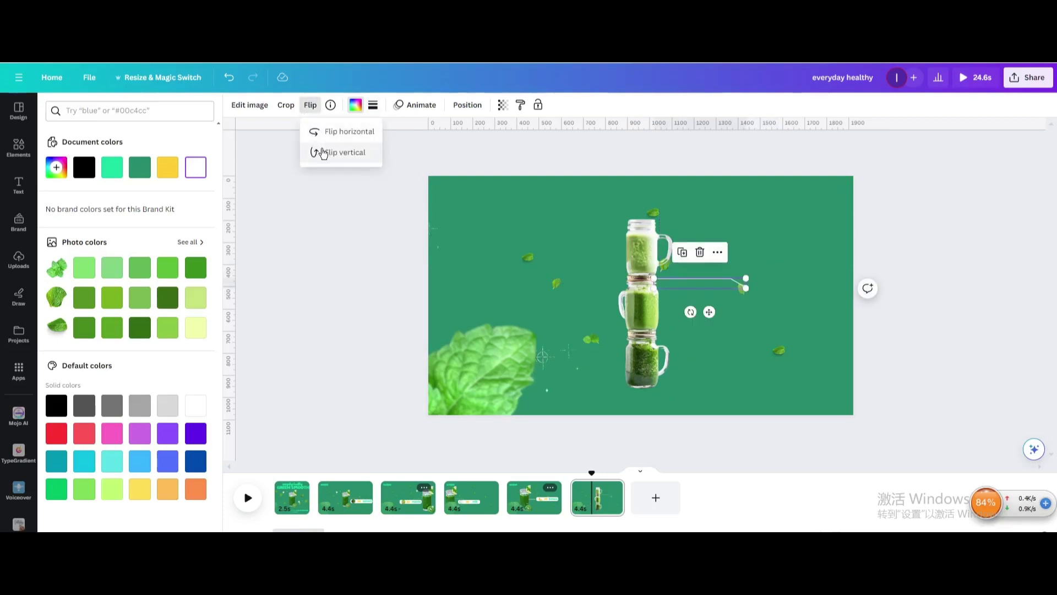
{"action": "left_click", "coordinate": [323, 154]}
{"action": "left_click", "coordinate": [702, 276]}
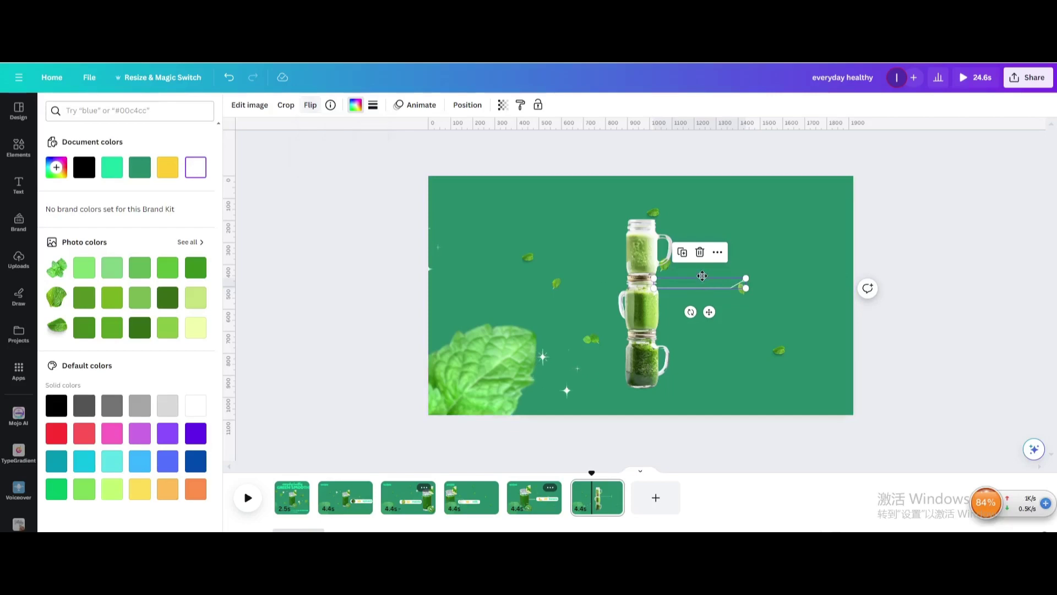
{"action": "left_click_drag", "start_coordinate": [702, 275], "coordinate": [703, 280]}
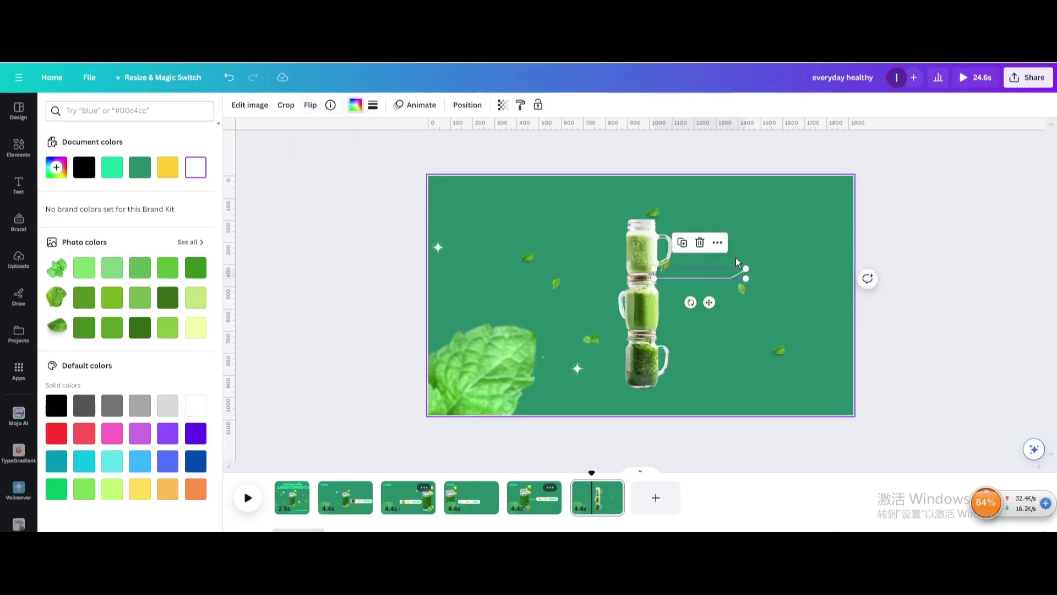
- Duplicate the pointer line, flip the copy vertically and place it at the joint between the middle and bottom jars
{"action": "left_click", "coordinate": [683, 243]}
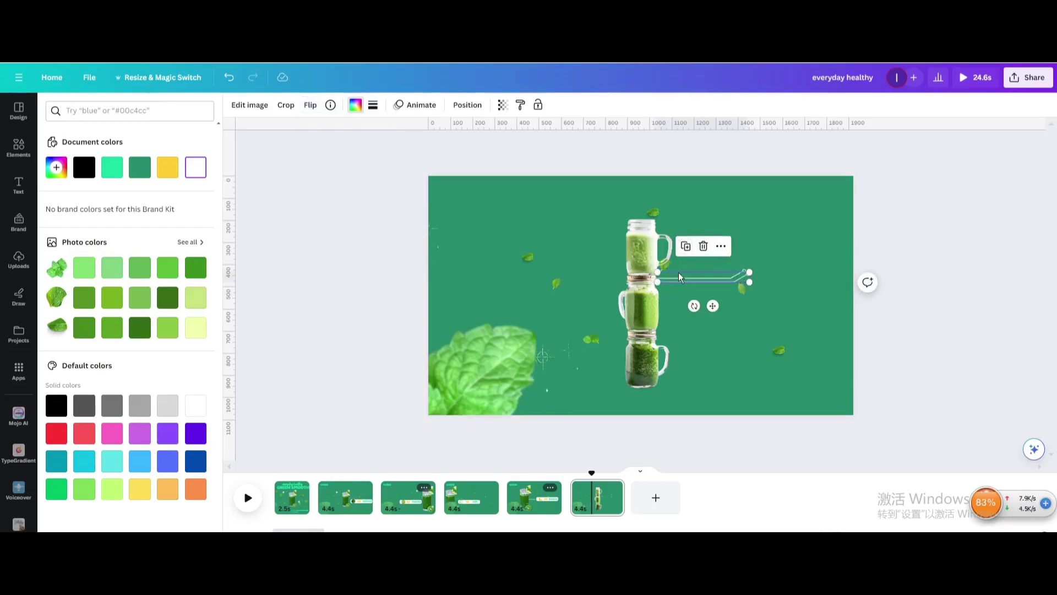
{"action": "left_click", "coordinate": [311, 105]}
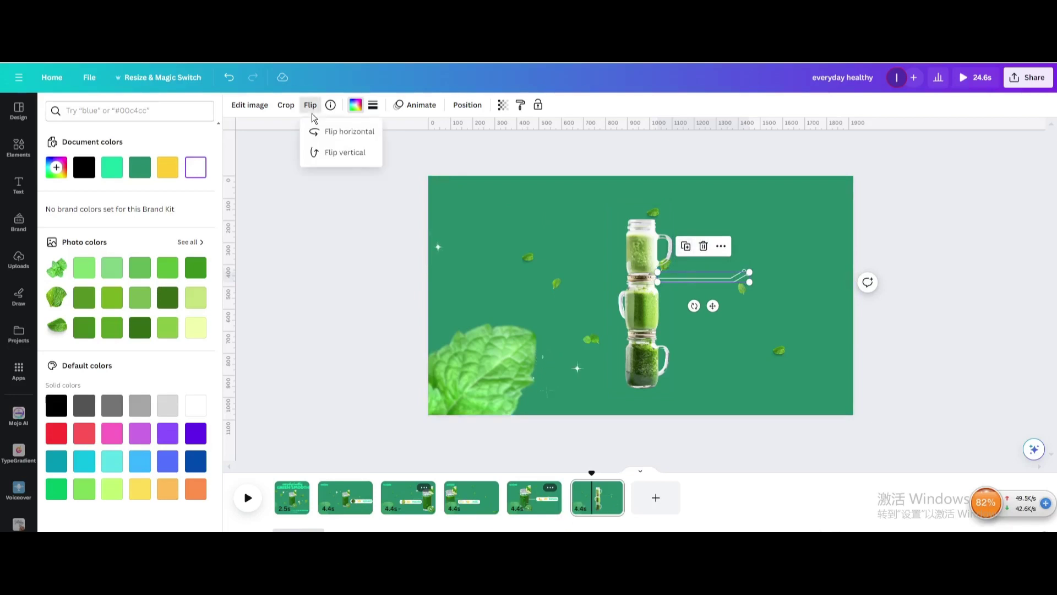
{"action": "left_click", "coordinate": [316, 155]}
{"action": "left_click_drag", "start_coordinate": [705, 272], "coordinate": [702, 334]}
- Duplicate both pointer lines together, flip the copies horizontally and place them on the left side of the jars
{"action": "left_click", "coordinate": [710, 279]}
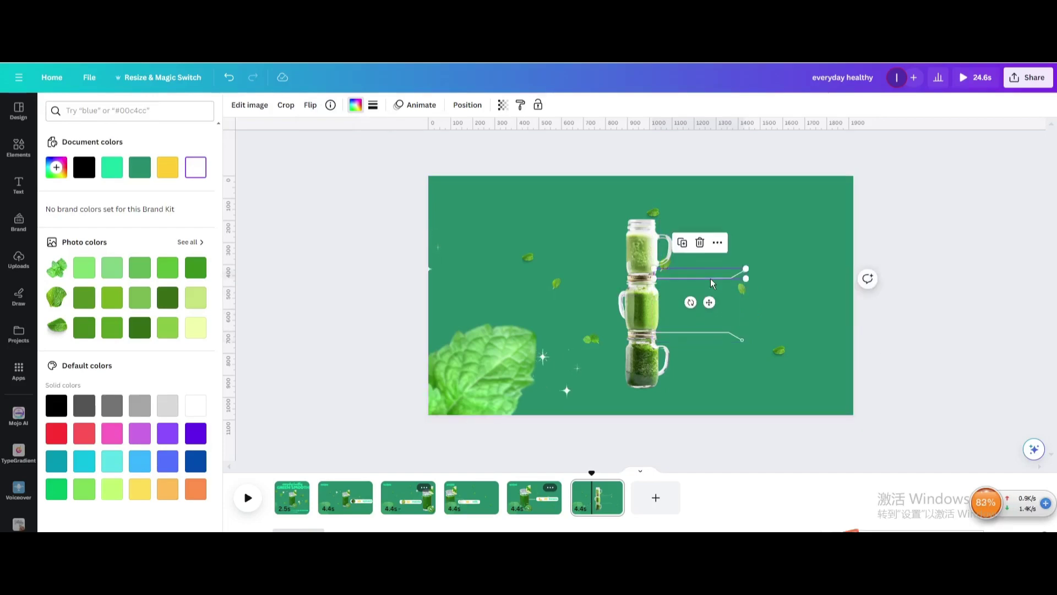
{"action": "left_click", "coordinate": [717, 327]}
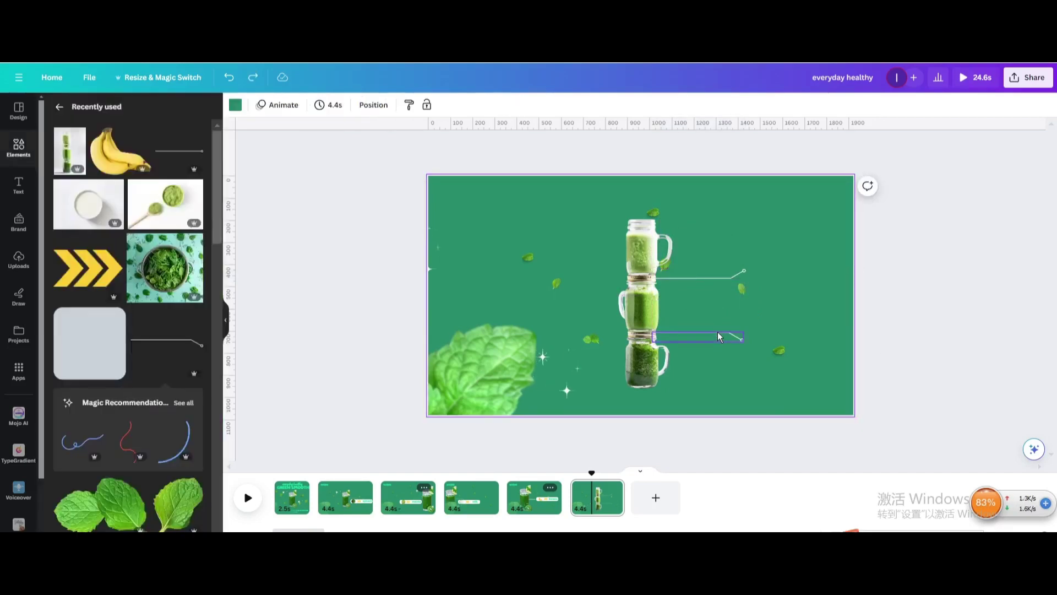
{"action": "left_click", "coordinate": [718, 334]}
{"action": "left_click", "coordinate": [711, 272], "text": "shift"}
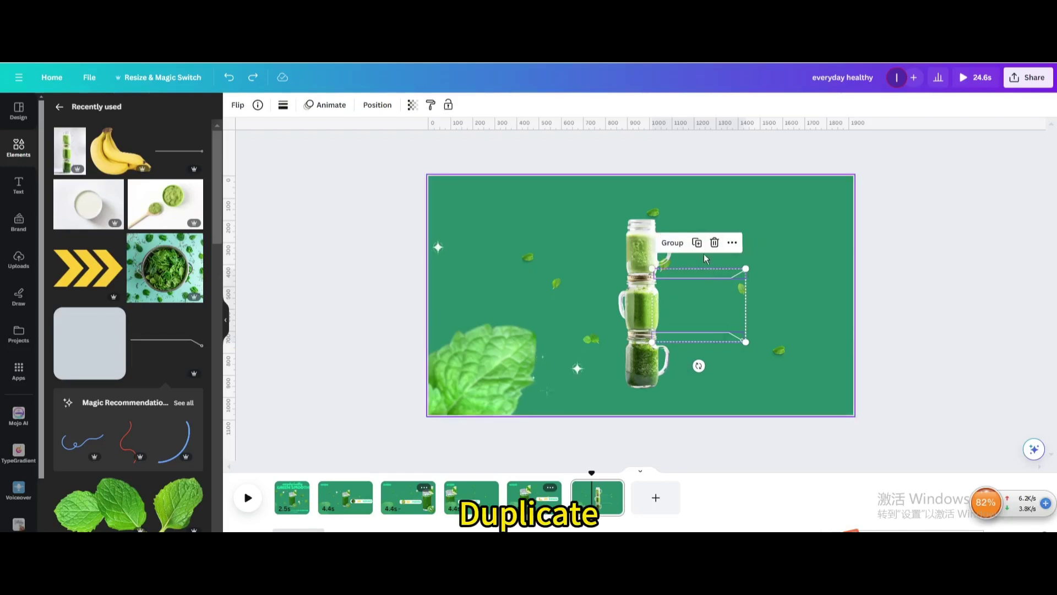
{"action": "left_click", "coordinate": [697, 242]}
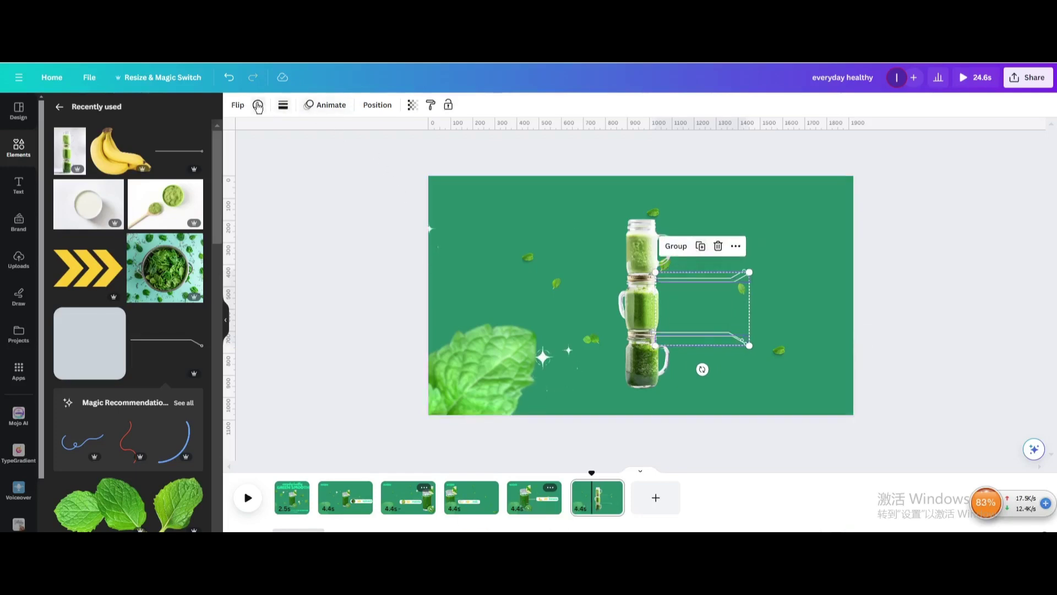
{"action": "left_click", "coordinate": [238, 105]}
{"action": "left_click", "coordinate": [264, 135]}
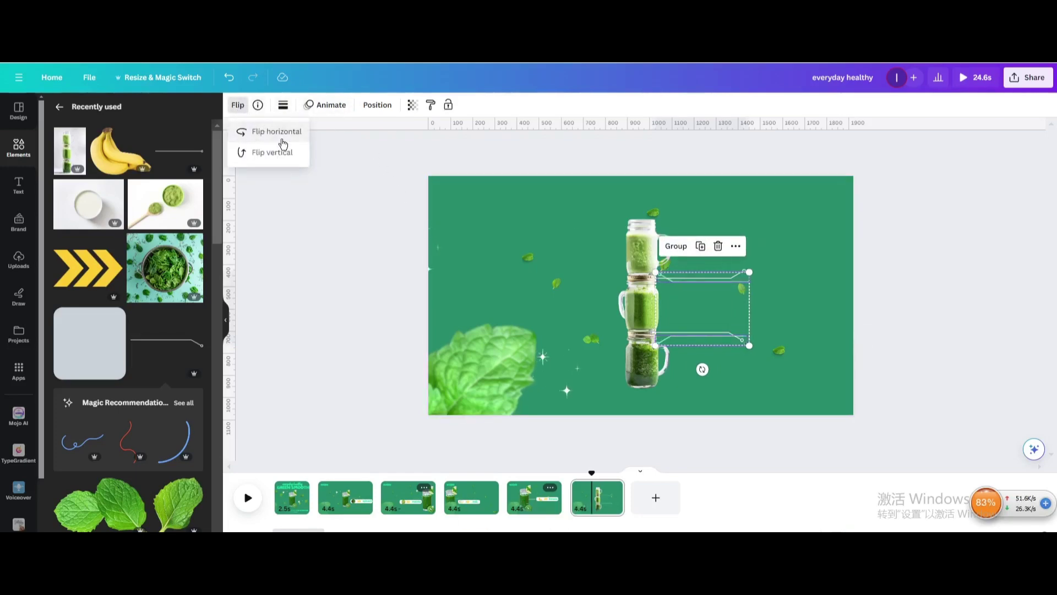
{"action": "left_click_drag", "start_coordinate": [688, 296], "coordinate": [598, 312]}
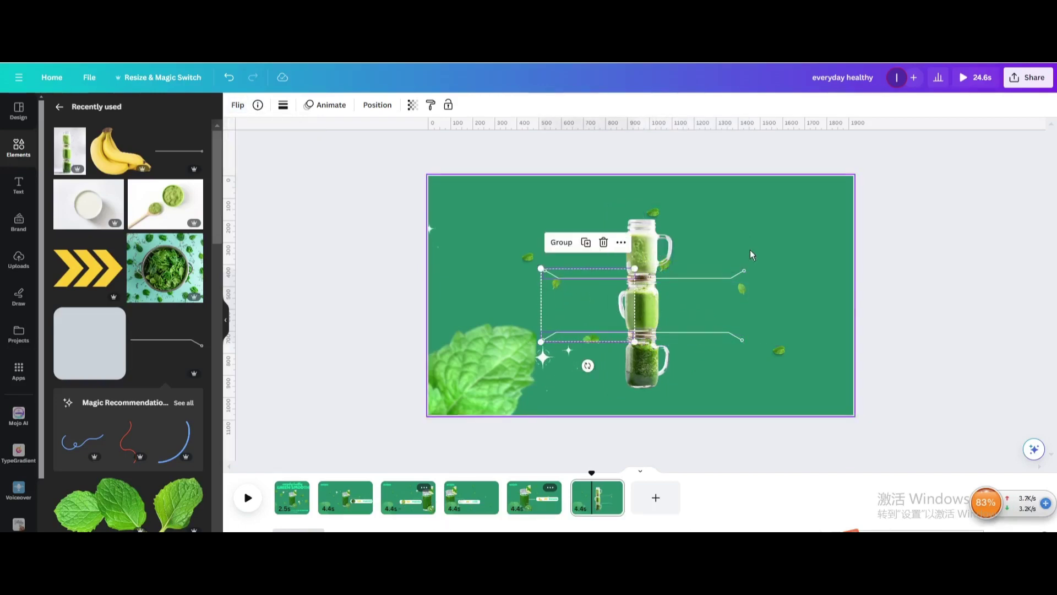
{"action": "left_click", "coordinate": [750, 249]}
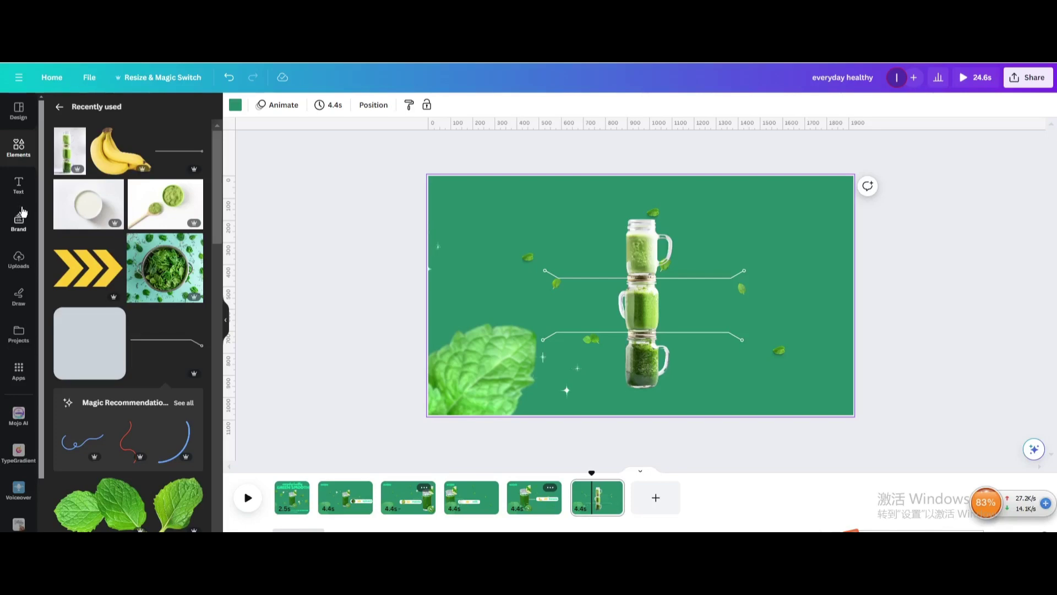
- Add a rounded square shape, flatten it into a small label bar and place it above the upper-left pointer line's end
{"action": "left_click", "coordinate": [19, 148]}
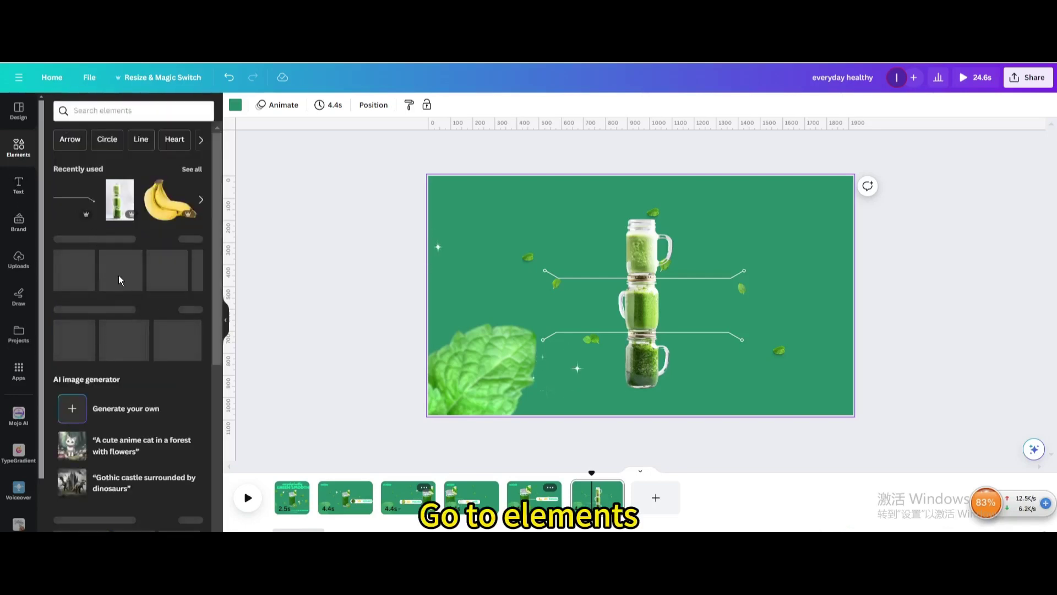
{"action": "left_click", "coordinate": [102, 264]}
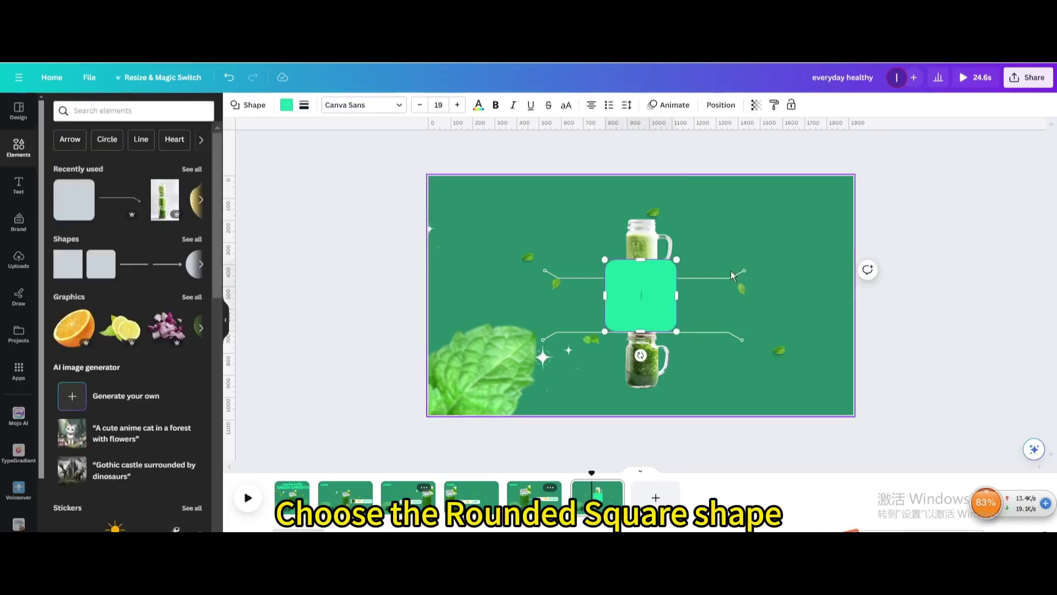
{"action": "left_click_drag", "start_coordinate": [678, 261], "coordinate": [673, 315]}
{"action": "left_click_drag", "start_coordinate": [648, 355], "coordinate": [555, 295]}
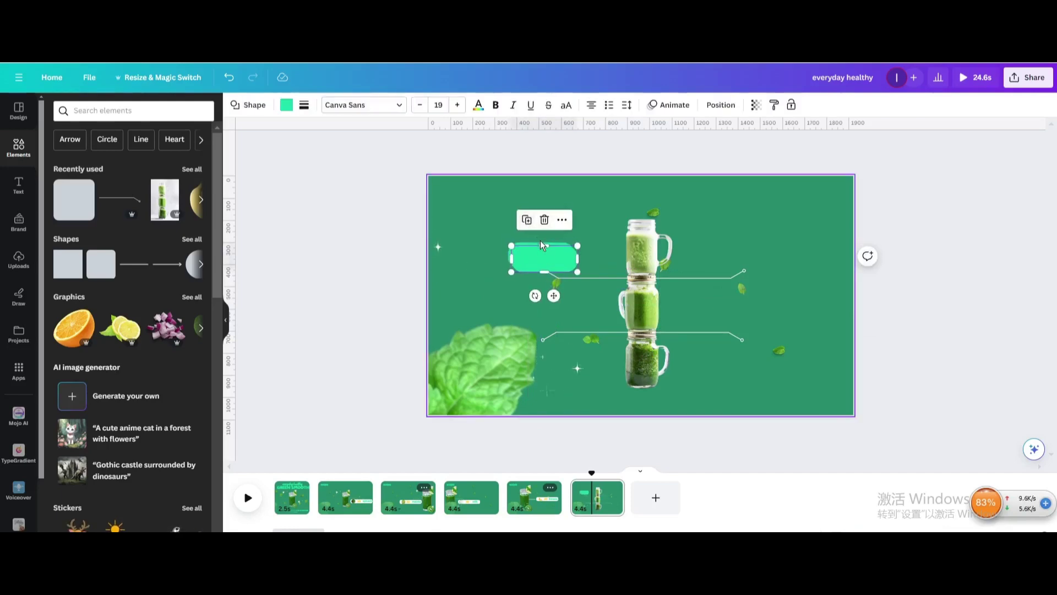
- Duplicate the rounded label bar and place copies at the ends of the other three pointer lines
{"action": "left_click", "coordinate": [526, 220]}
{"action": "left_click_drag", "start_coordinate": [543, 259], "coordinate": [745, 362]}
{"action": "left_click", "coordinate": [527, 320]}
{"action": "left_click", "coordinate": [734, 215]}
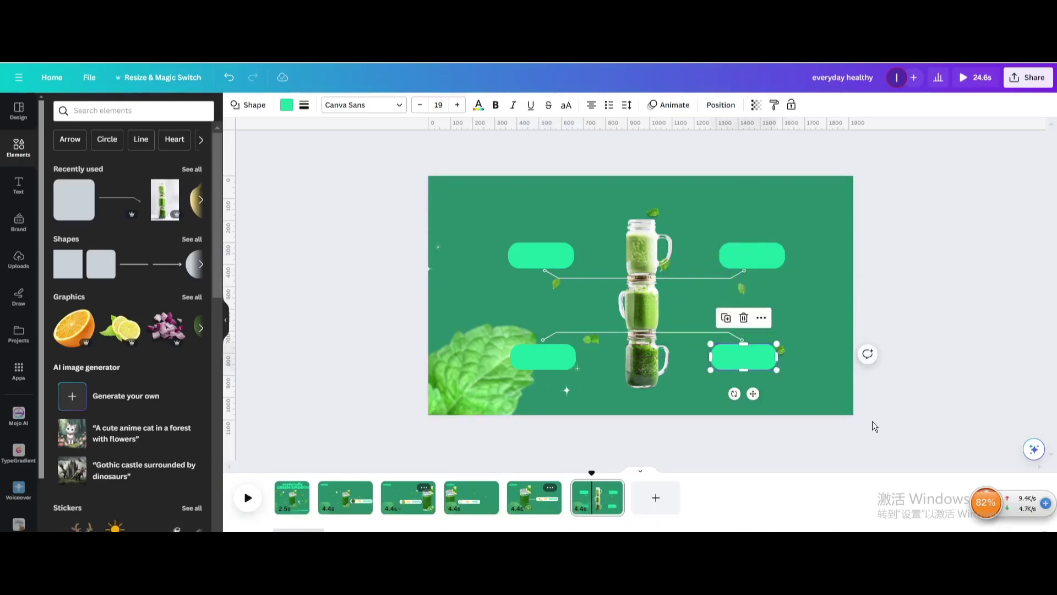
{"action": "left_click", "coordinate": [926, 282]}
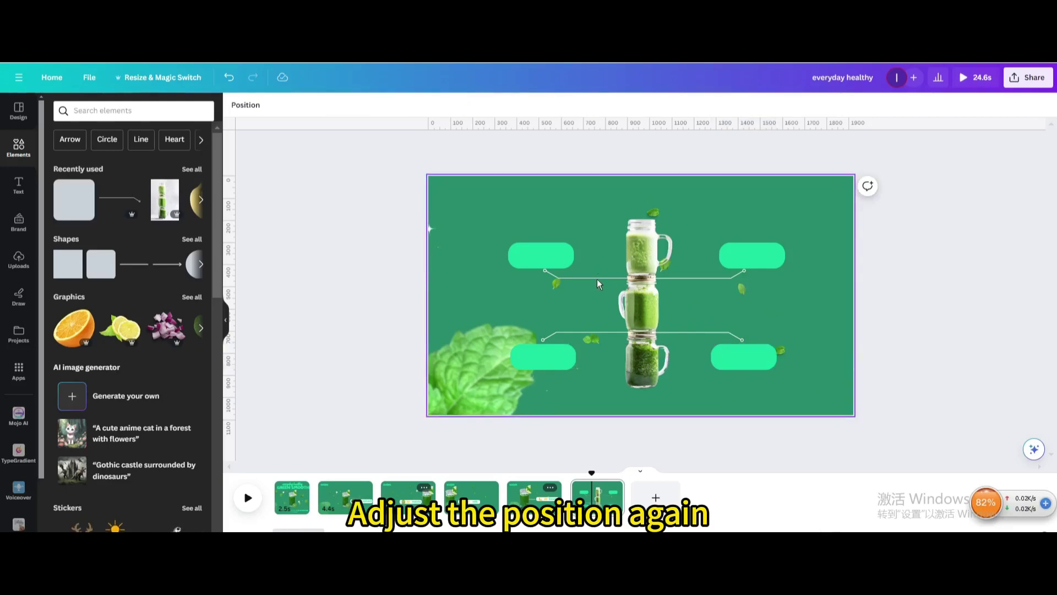
- Move both upper pointer lines and the lower-right one closer to the jars, and bring the two right-hand labels inward with them
{"action": "left_click_drag", "start_coordinate": [597, 279], "coordinate": [610, 279]}
{"action": "left_click_drag", "start_coordinate": [695, 278], "coordinate": [673, 278]}
{"action": "left_click_drag", "start_coordinate": [745, 258], "coordinate": [718, 261]}
{"action": "left_click", "coordinate": [732, 334]}
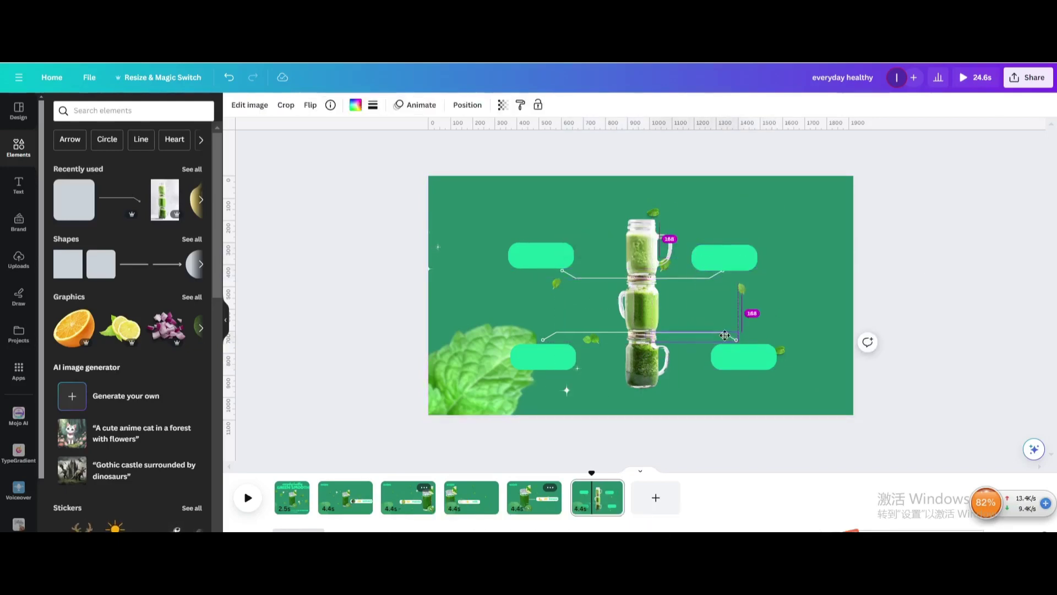
{"action": "left_click_drag", "start_coordinate": [731, 334], "coordinate": [696, 361]}
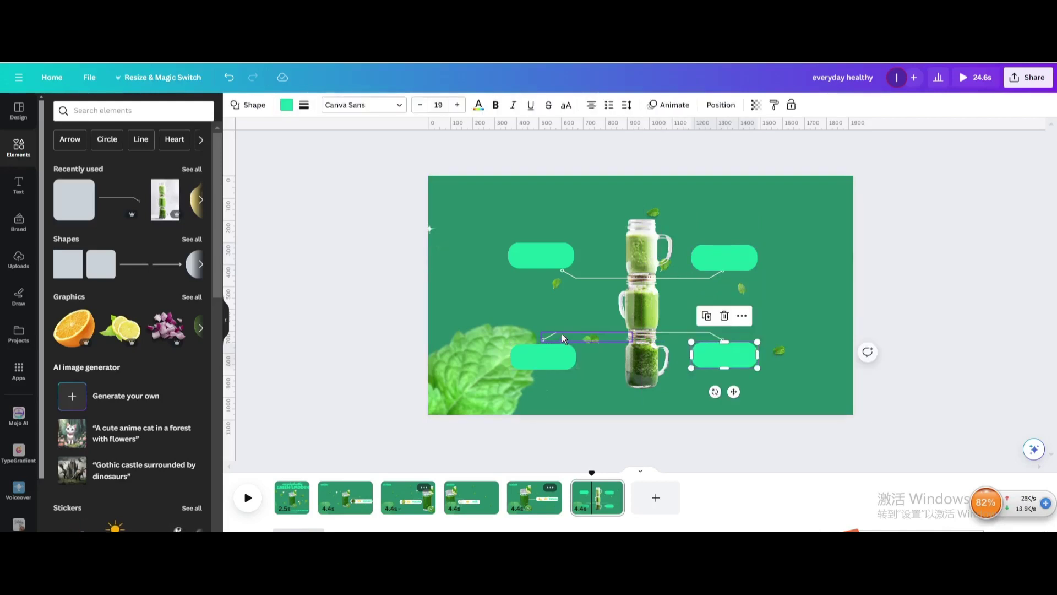
- Move the lower-left pointer line and both left-hand labels inward, and level the upper-right label with the upper-left one
{"action": "left_click_drag", "start_coordinate": [563, 338], "coordinate": [574, 334]}
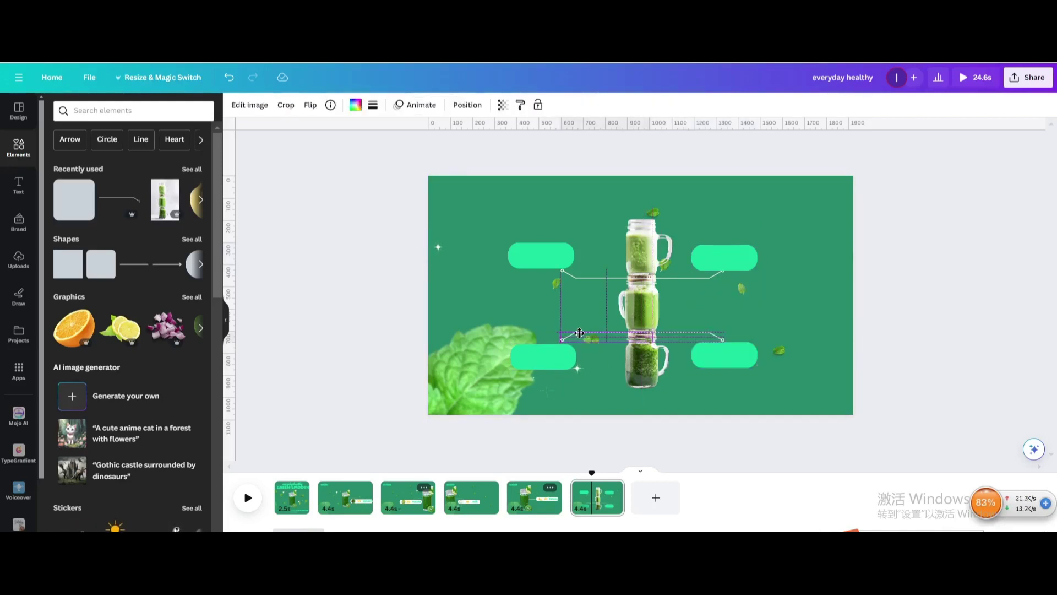
{"action": "left_click_drag", "start_coordinate": [550, 358], "coordinate": [567, 355]}
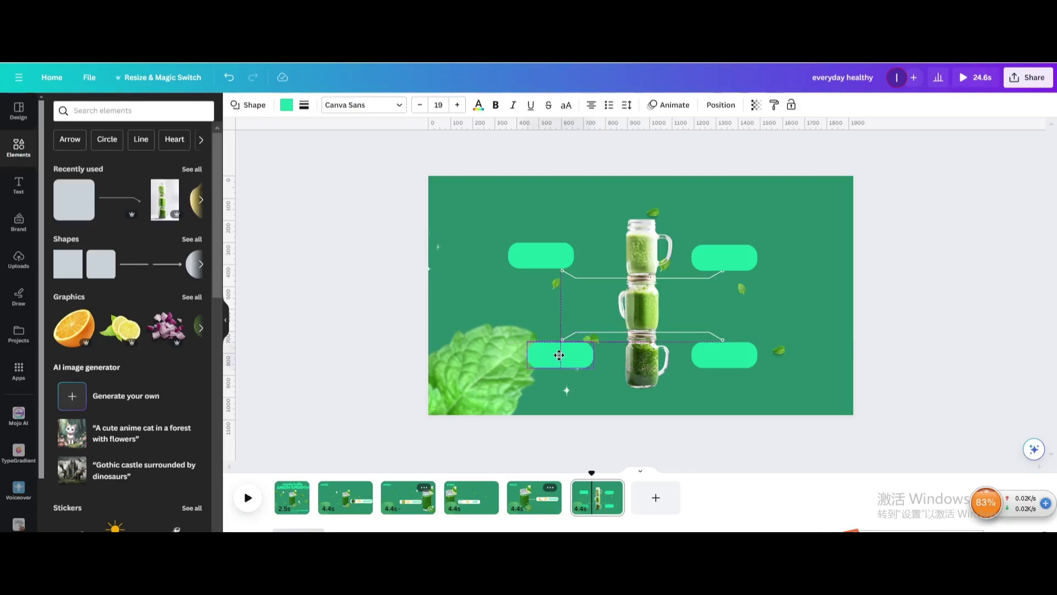
{"action": "left_click_drag", "start_coordinate": [559, 259], "coordinate": [568, 264]}
{"action": "left_click", "coordinate": [705, 258]}
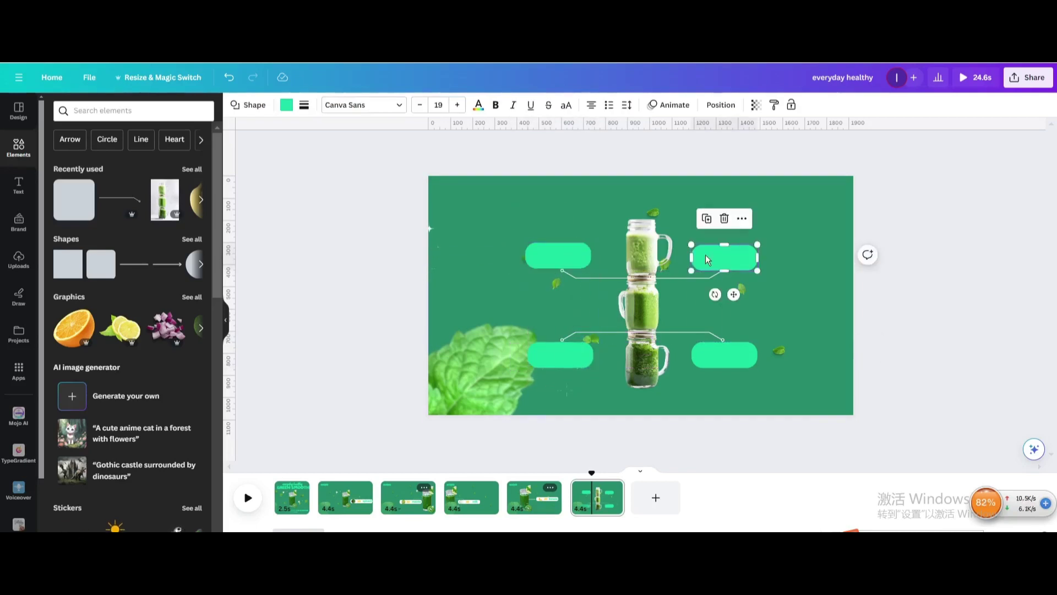
{"action": "left_click_drag", "start_coordinate": [705, 258], "coordinate": [707, 254]}
- Add a heading reading "disc 30%" and reduce its font size to suit the label bars
{"action": "left_click", "coordinate": [22, 186]}
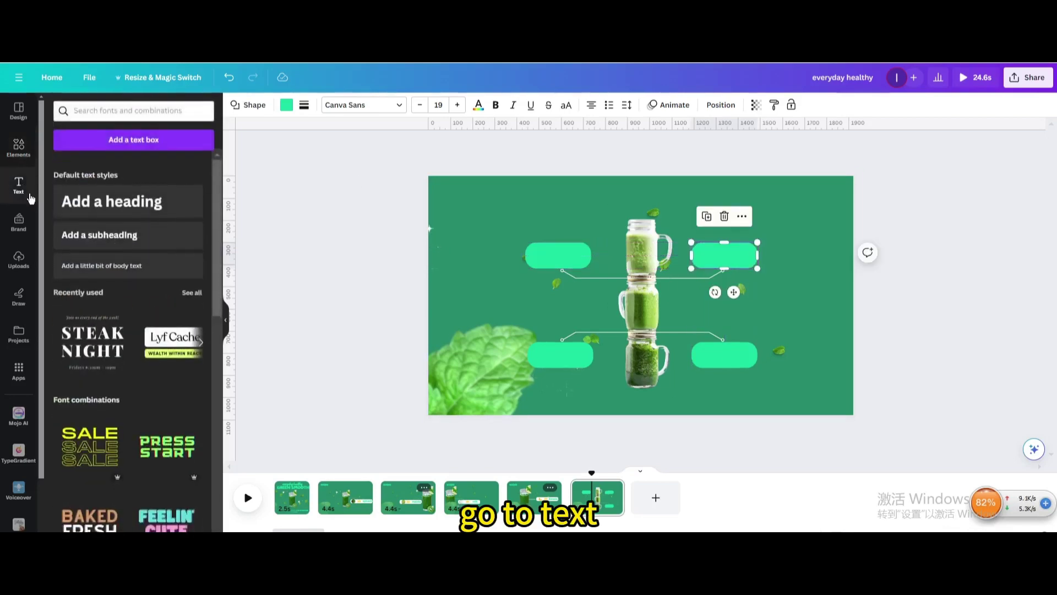
{"action": "left_click", "coordinate": [128, 207]}
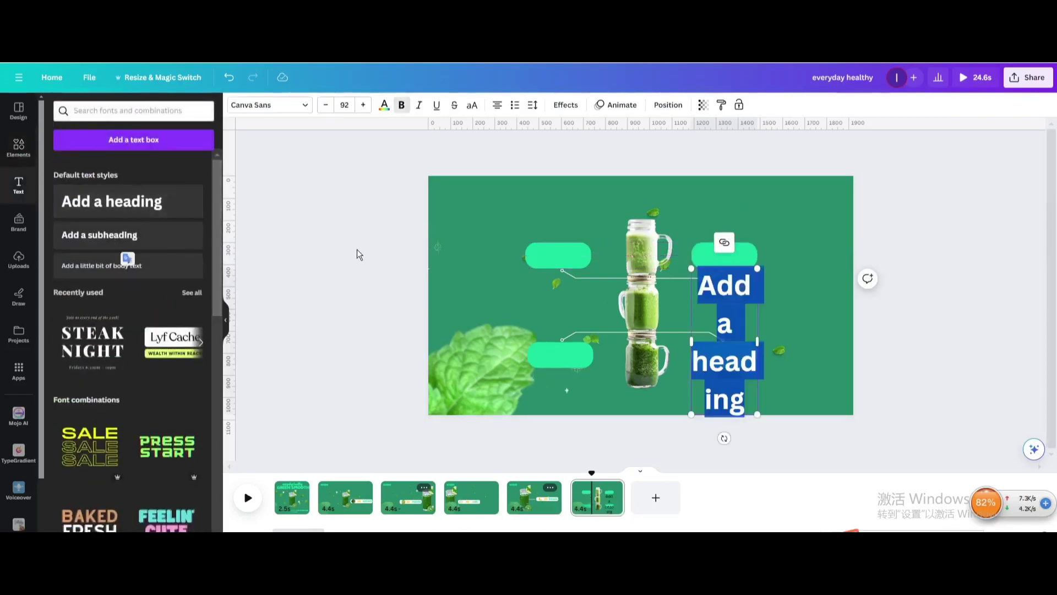
{"action": "type", "text": "disc 30%"}
{"action": "left_click", "coordinate": [343, 105]}
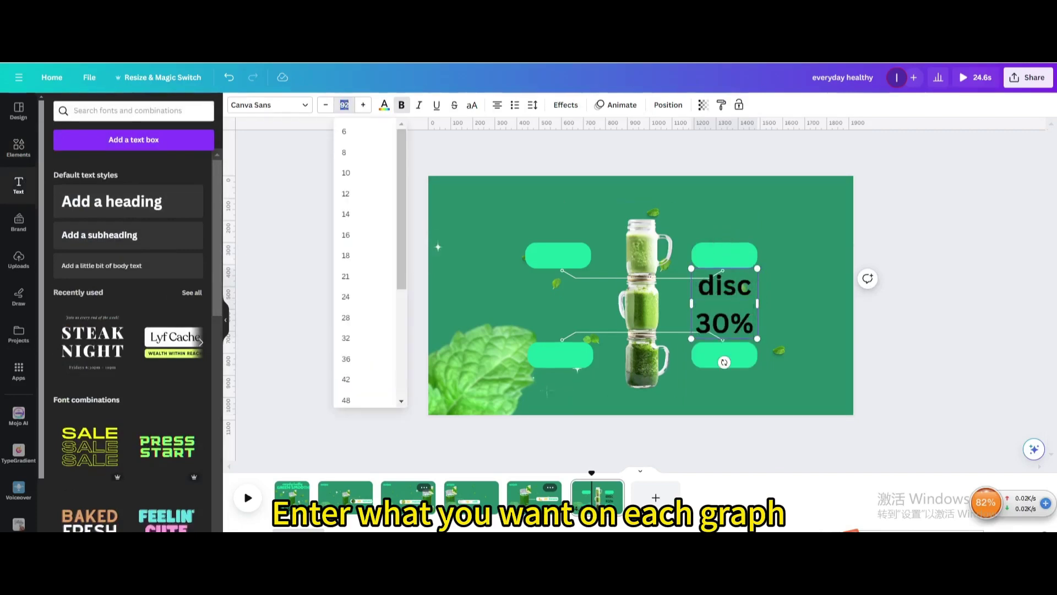
{"action": "left_click", "coordinate": [355, 313]}
- Place the "disc 30%" text so that each of the four label bars carries a copy of it
{"action": "left_click_drag", "start_coordinate": [724, 273], "coordinate": [513, 412]}
{"action": "scroll", "coordinate": [574, 265], "scroll_direction": "up", "scroll_amount": 2}
{"action": "scroll", "coordinate": [574, 266], "scroll_direction": "up", "scroll_amount": 1}
{"action": "left_click", "coordinate": [519, 205]}
{"action": "left_click", "coordinate": [812, 204]}
{"action": "left_click", "coordinate": [802, 377]}
- Change the upper-right label text to "best seller", the lower-left to "delicious" and the lower-right to "affordable"
{"action": "left_click", "coordinate": [774, 241]}
{"action": "left_click", "coordinate": [774, 241]}
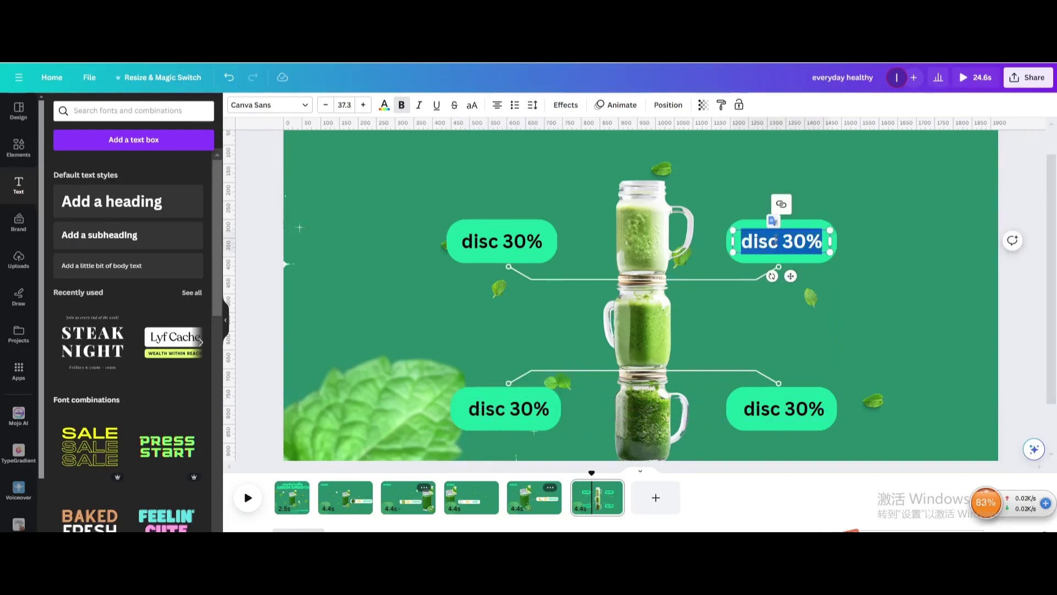
{"action": "type", "text": "bast seller"}
{"action": "double_click", "coordinate": [526, 408]}
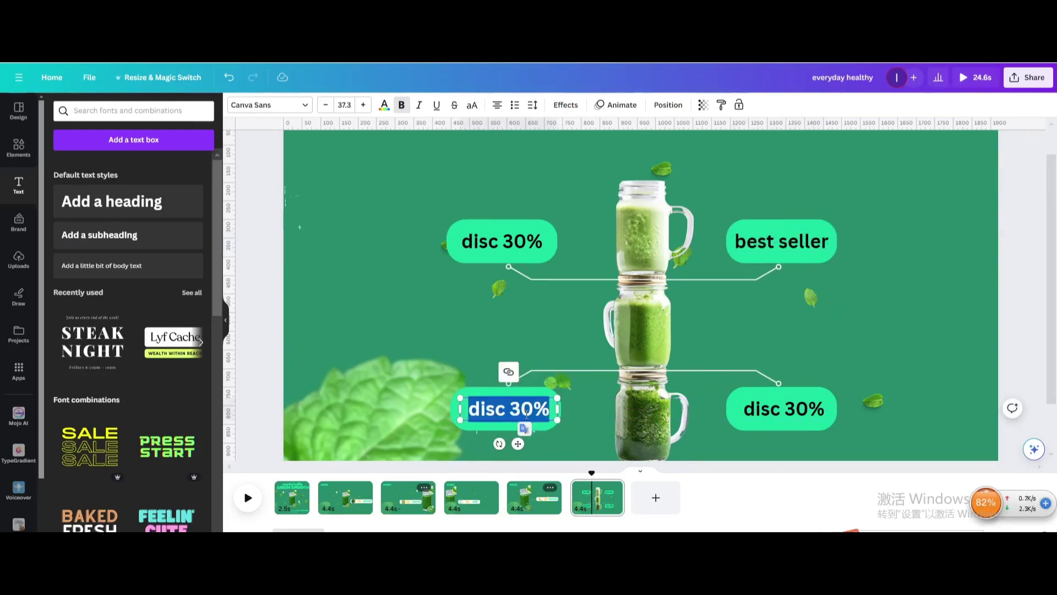
{"action": "type", "text": "delicious"}
{"action": "double_click", "coordinate": [784, 408]}
{"action": "type", "text": "affordable"}
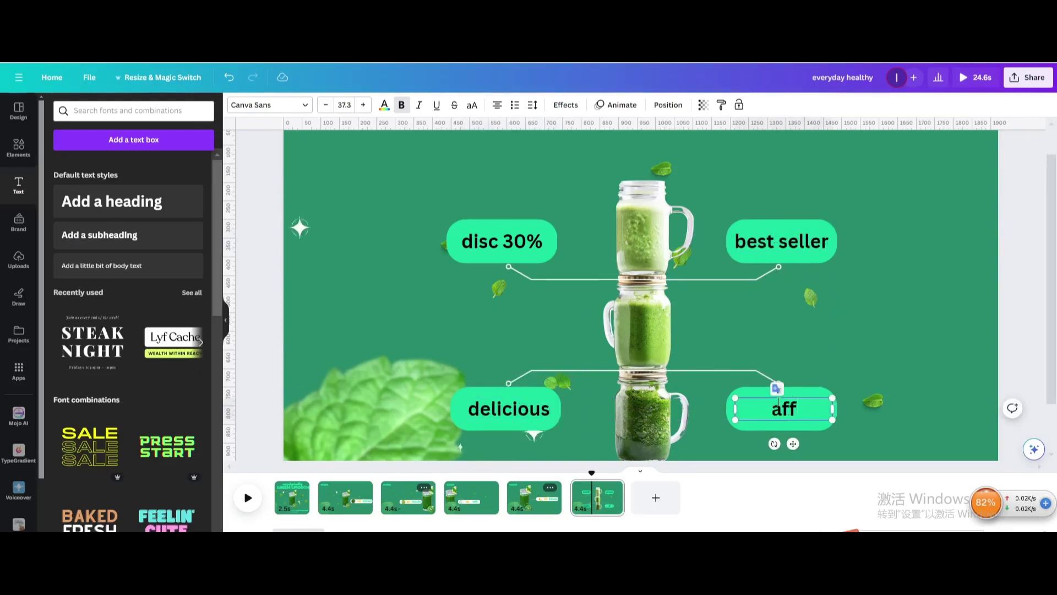
- Fill the "best seller" and "delicious" label bars with solid white
{"action": "left_click", "coordinate": [825, 259]}
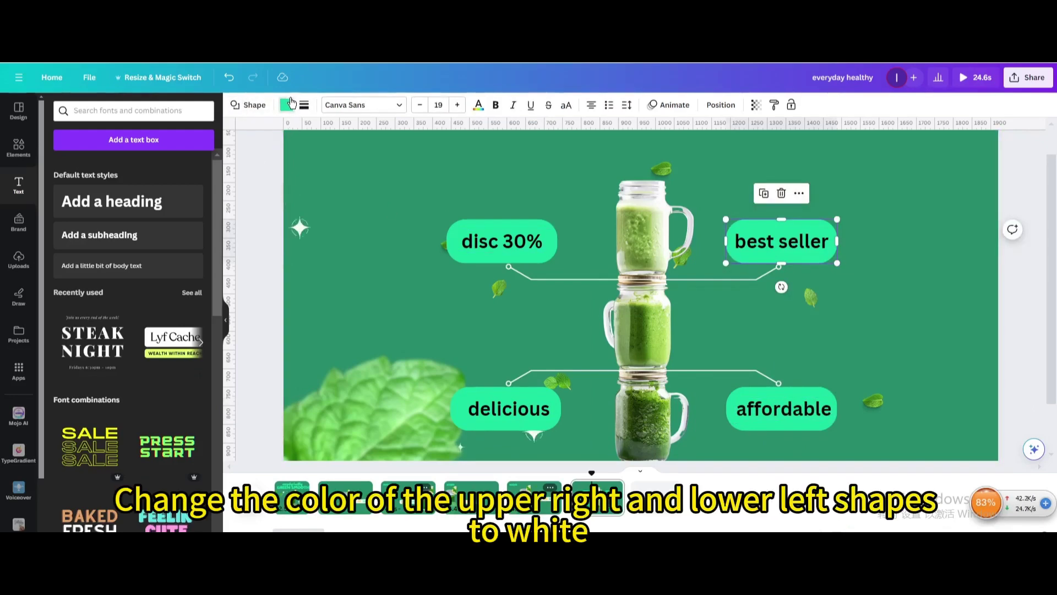
{"action": "left_click", "coordinate": [195, 434]}
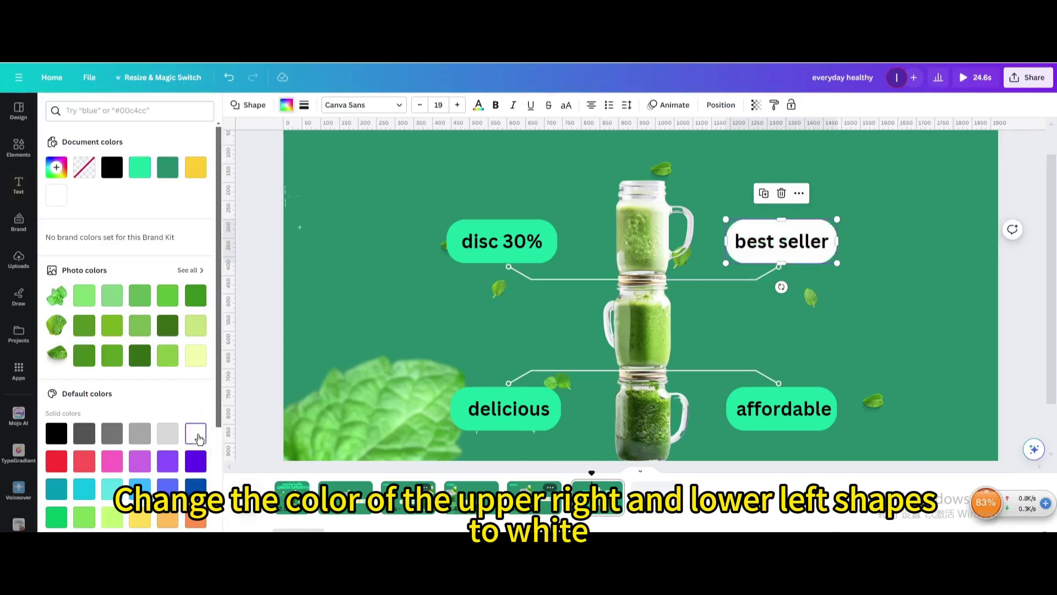
{"action": "left_click", "coordinate": [511, 428]}
{"action": "left_click", "coordinate": [511, 426]}
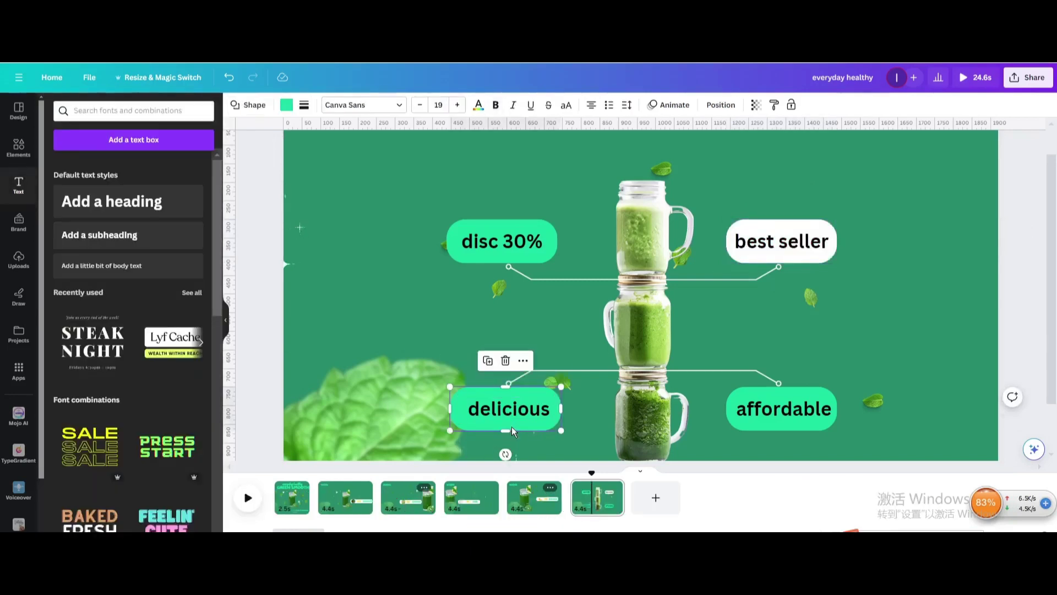
{"action": "left_click", "coordinate": [285, 110]}
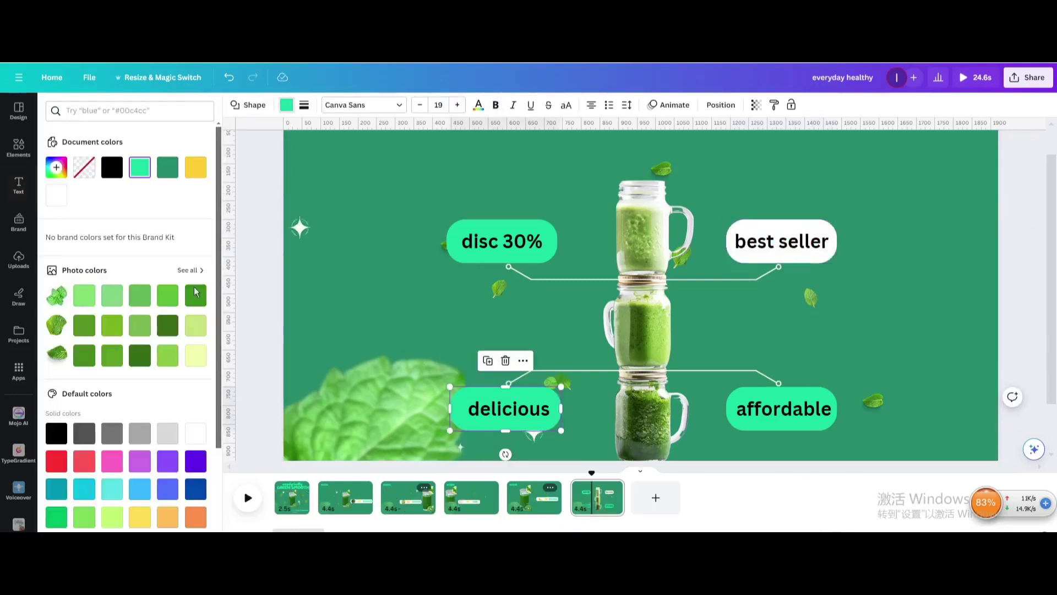
{"action": "left_click", "coordinate": [187, 434]}
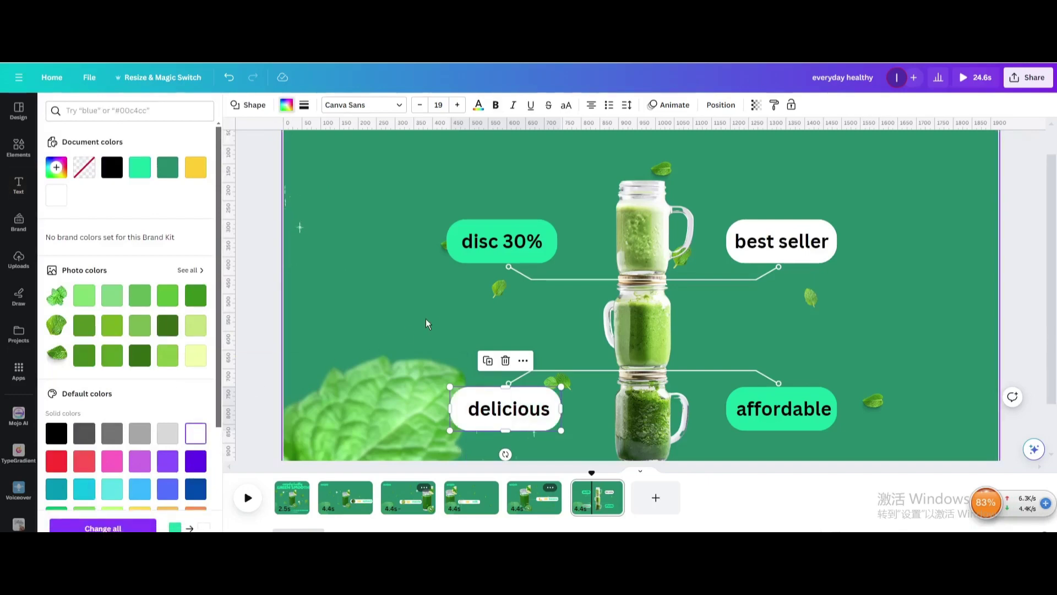
{"action": "left_click", "coordinate": [383, 316]}
- Copy the "everyday healthy" and "GREEN SMOOTHIE" title texts from the first page and paste them onto the last page
{"action": "scroll", "coordinate": [385, 315], "scroll_direction": "down", "scroll_amount": 1}
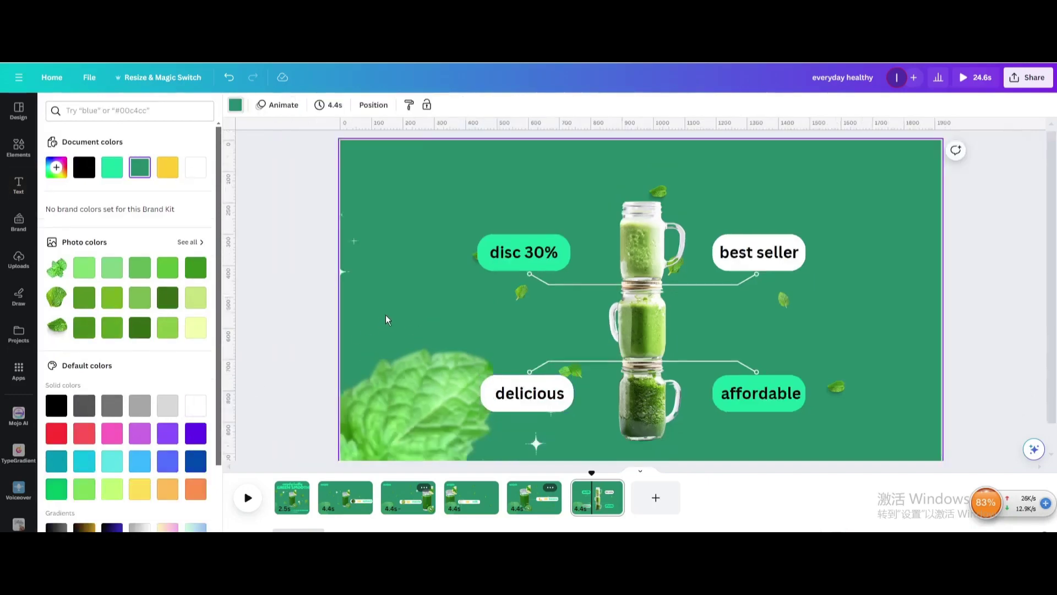
{"action": "scroll", "coordinate": [386, 319], "scroll_direction": "down", "scroll_amount": 1}
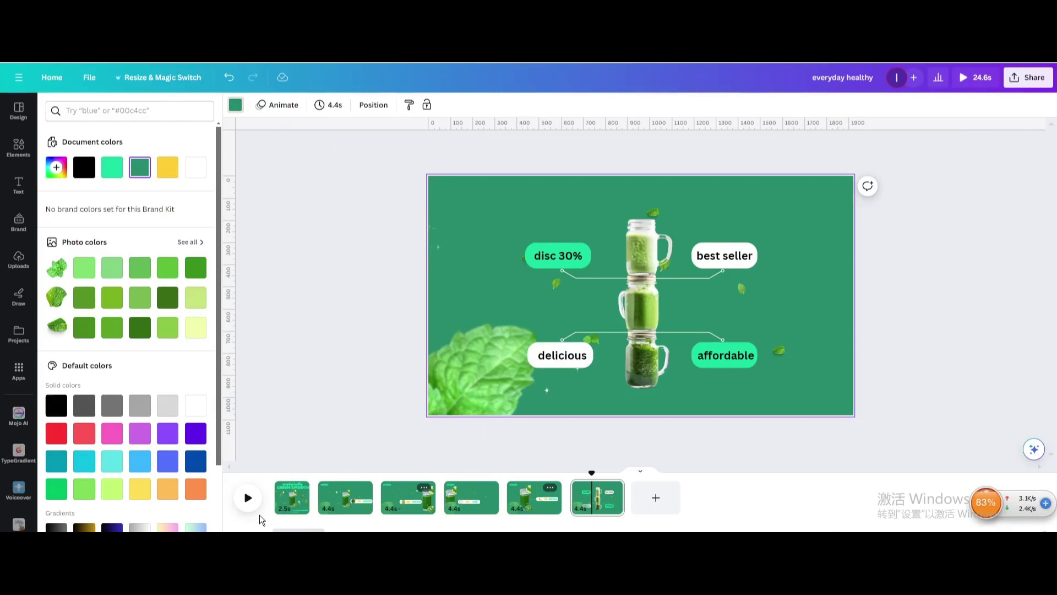
{"action": "left_click", "coordinate": [281, 505]}
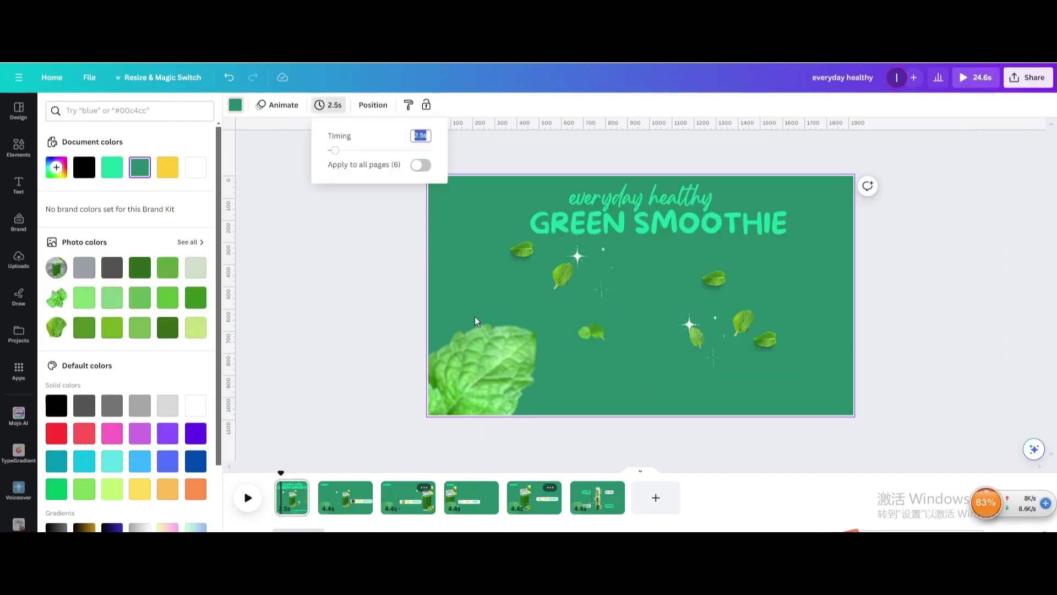
{"action": "left_click", "coordinate": [600, 207]}
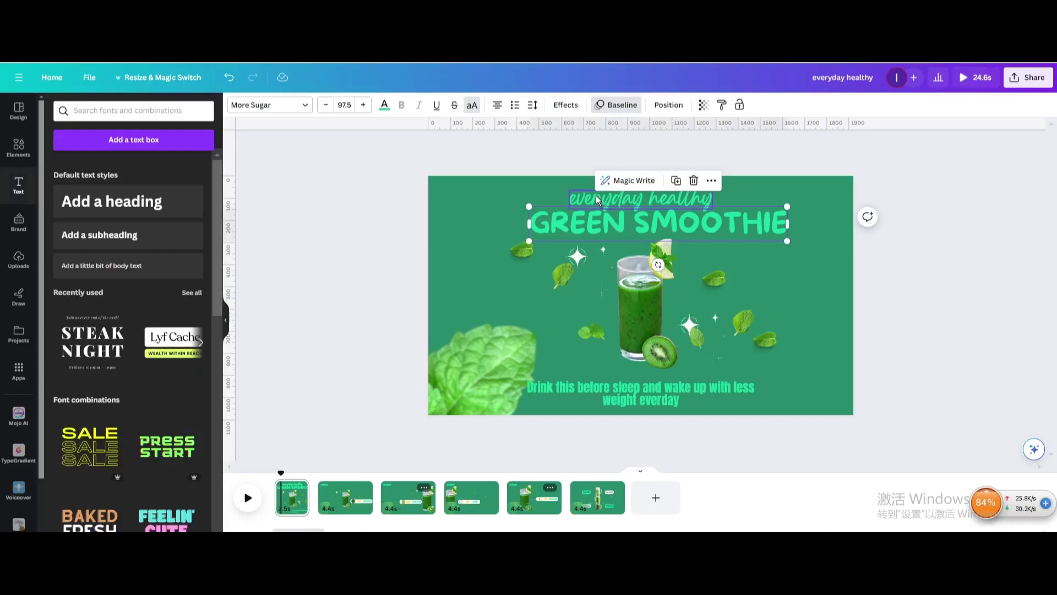
{"action": "left_click", "coordinate": [596, 199], "text": "shift"}
{"action": "right_click", "coordinate": [596, 197]}
{"action": "left_click", "coordinate": [633, 448]}
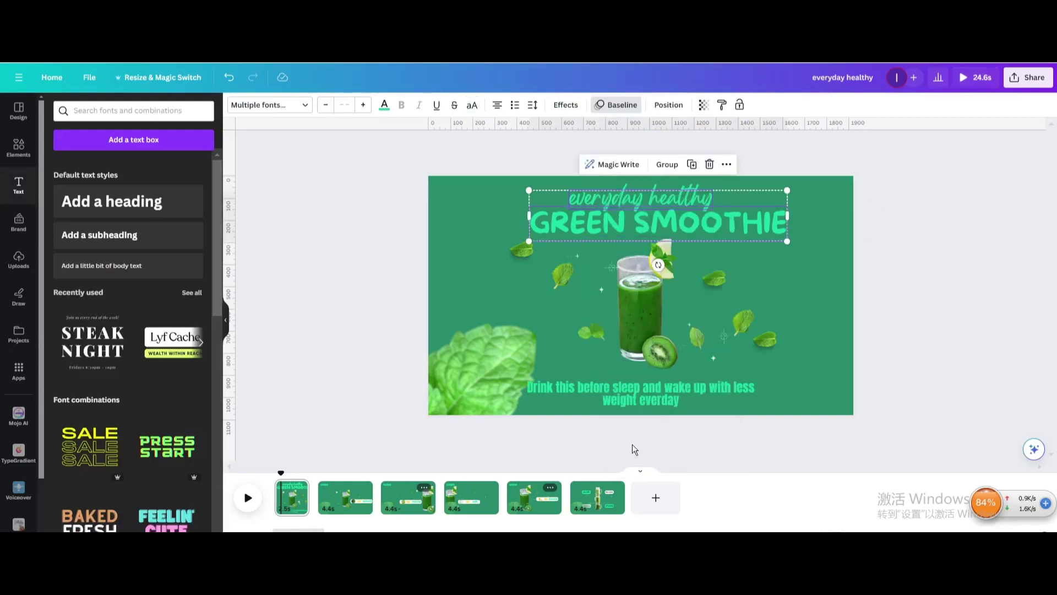
{"action": "left_click", "coordinate": [598, 497]}
{"action": "right_click", "coordinate": [523, 190]}
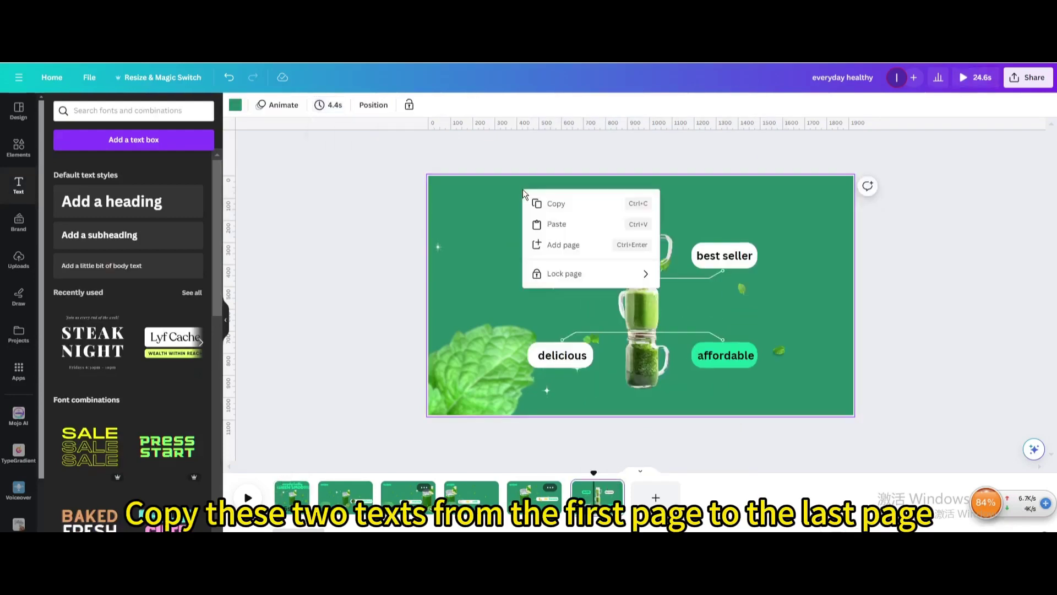
{"action": "left_click", "coordinate": [557, 224]}
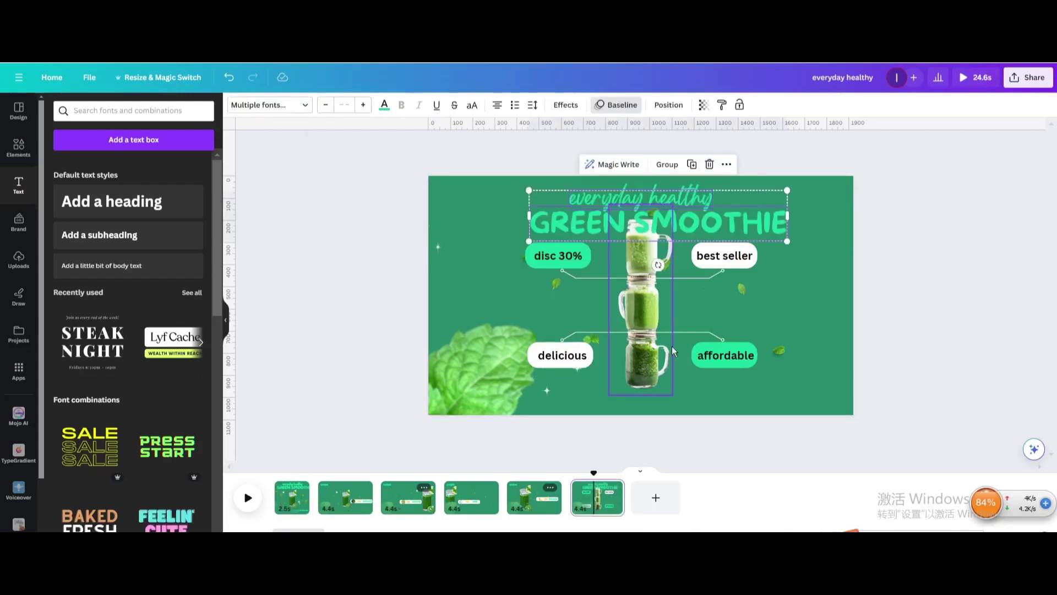
- Select the stacked jars with their pointer lines and labels and move them together down below the "GREEN SMOOTHIE" title
{"action": "left_click", "coordinate": [722, 364]}
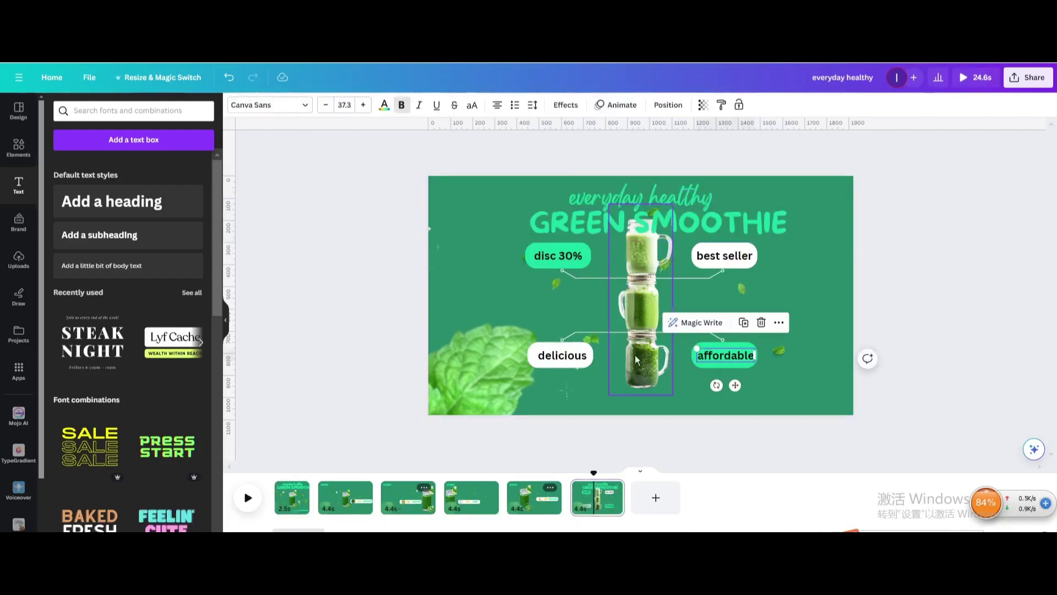
{"action": "left_click", "coordinate": [581, 361]}
{"action": "left_click", "coordinate": [685, 332]}
{"action": "left_click", "coordinate": [695, 260]}
{"action": "left_click", "coordinate": [609, 280]}
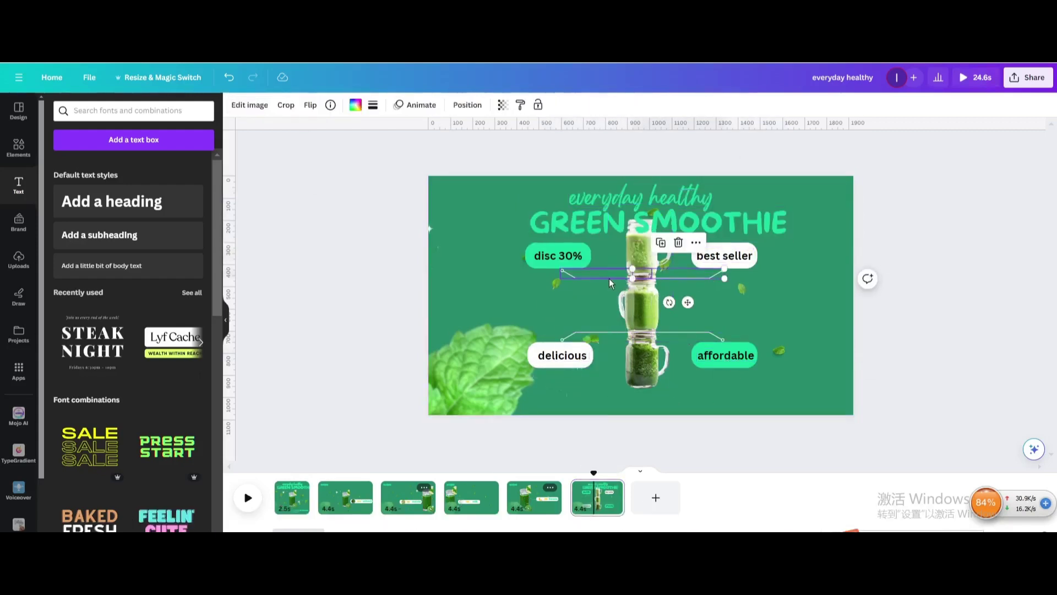
{"action": "left_click", "coordinate": [599, 280]}
{"action": "left_click", "coordinate": [647, 305]}
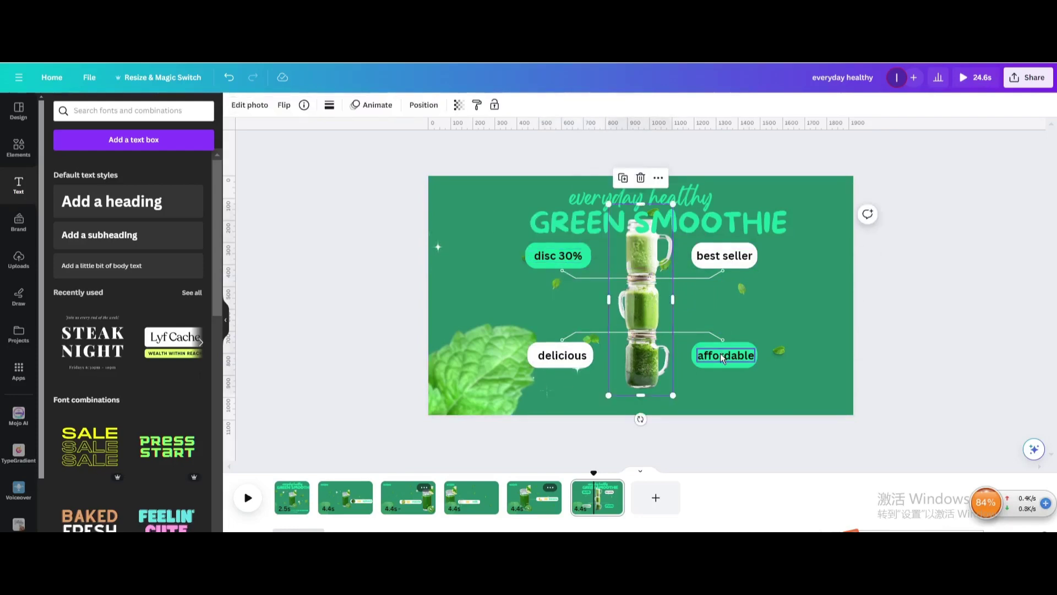
{"action": "left_click_drag", "start_coordinate": [796, 445], "coordinate": [563, 246]}
{"action": "left_click_drag", "start_coordinate": [640, 260], "coordinate": [643, 278]}
{"action": "left_click", "coordinate": [921, 218]}
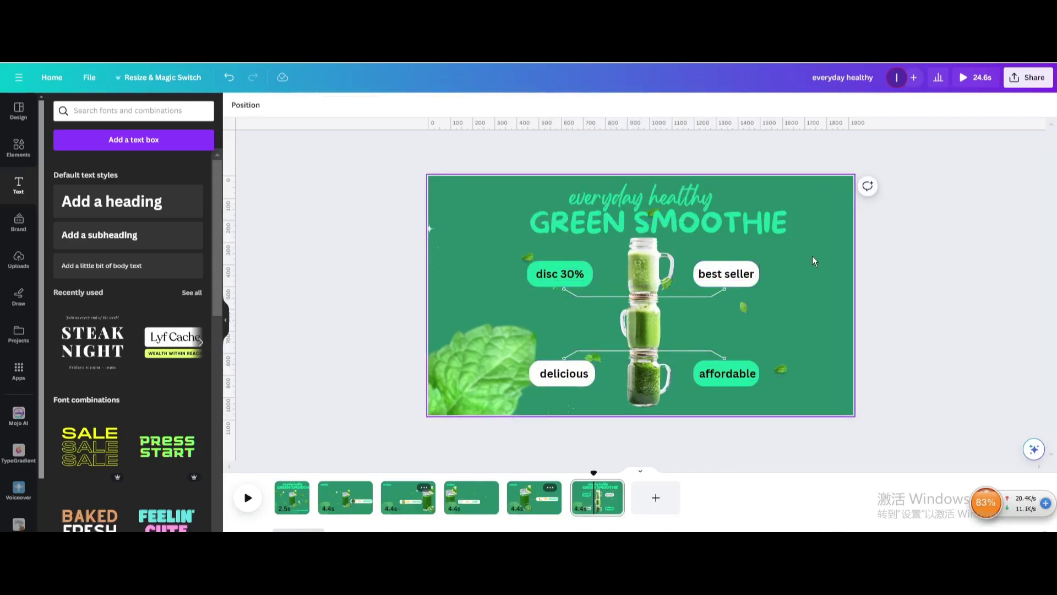
- Shorten the last page's duration in the timeline to about 2 seconds
{"action": "left_click", "coordinate": [540, 506]}
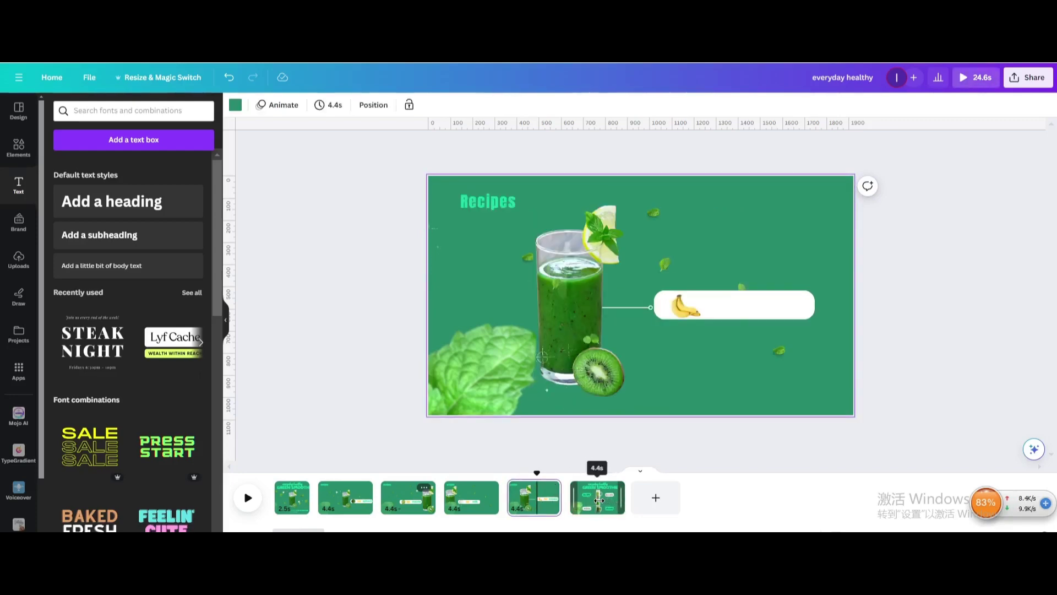
{"action": "left_click", "coordinate": [599, 500]}
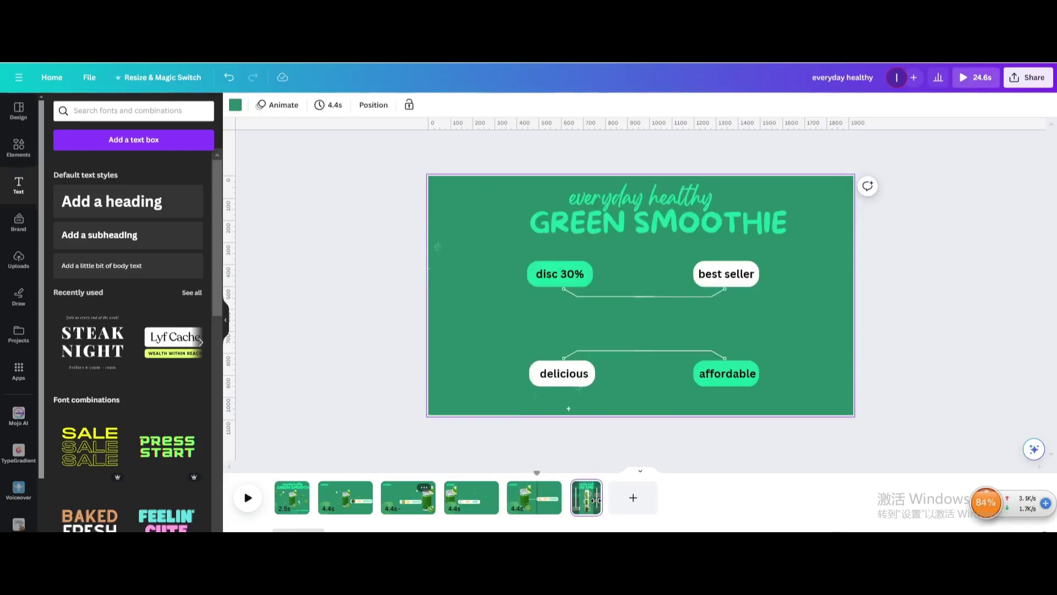
- Apply the Match & Move transition between all pages and change the transition before the last page to Flow
{"action": "left_click", "coordinate": [320, 498]}
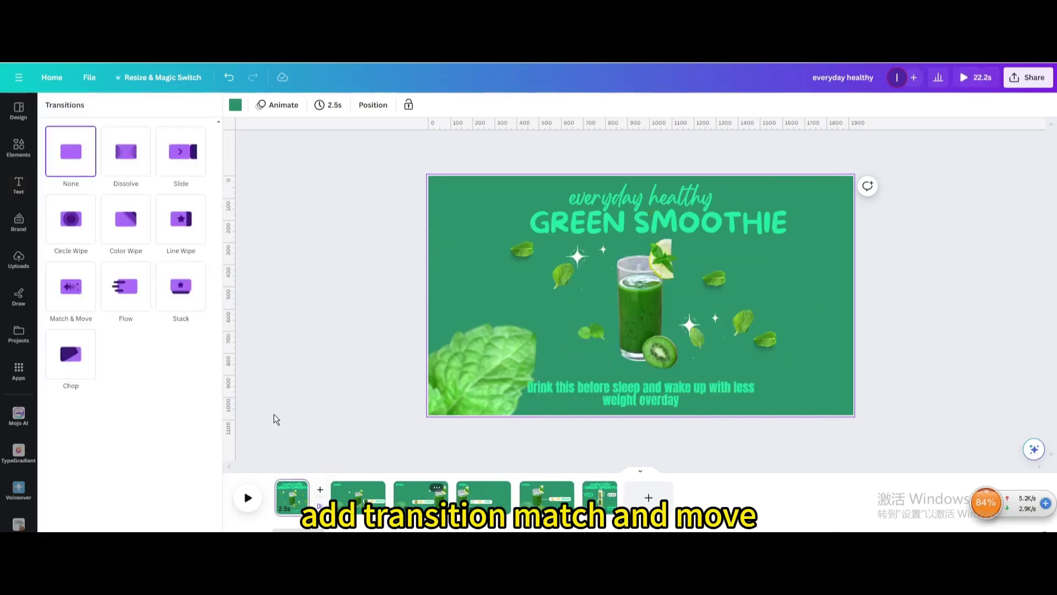
{"action": "left_click", "coordinate": [76, 298]}
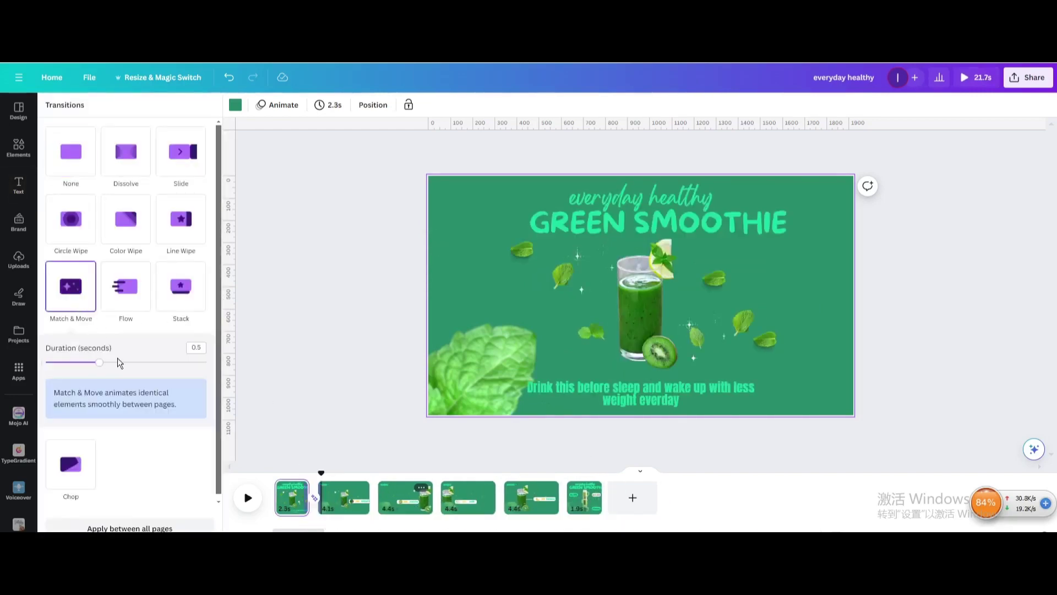
{"action": "left_click", "coordinate": [125, 524]}
{"action": "left_click", "coordinate": [540, 499]}
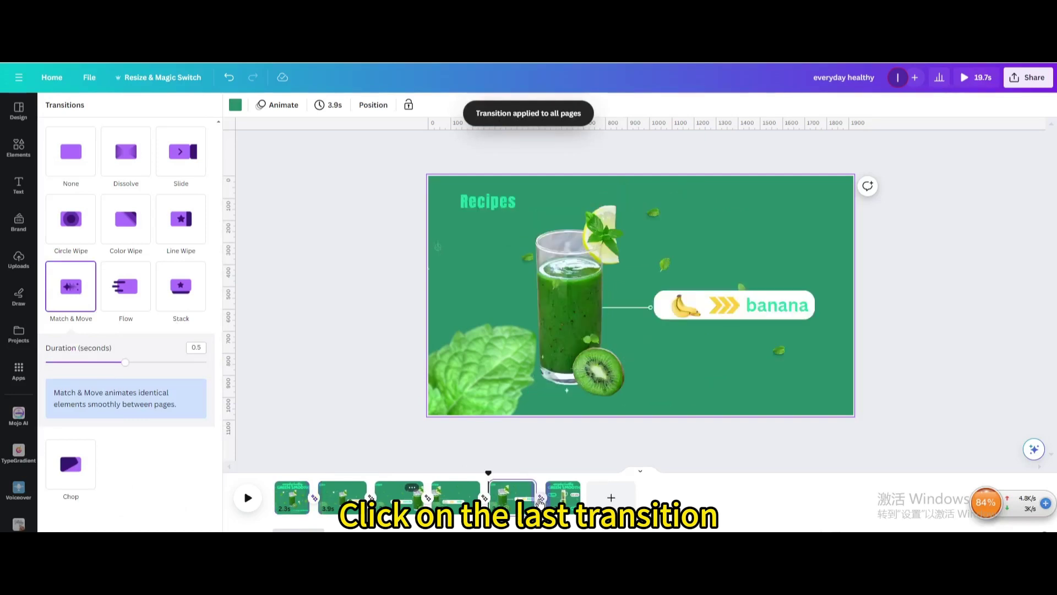
{"action": "left_click", "coordinate": [127, 294]}
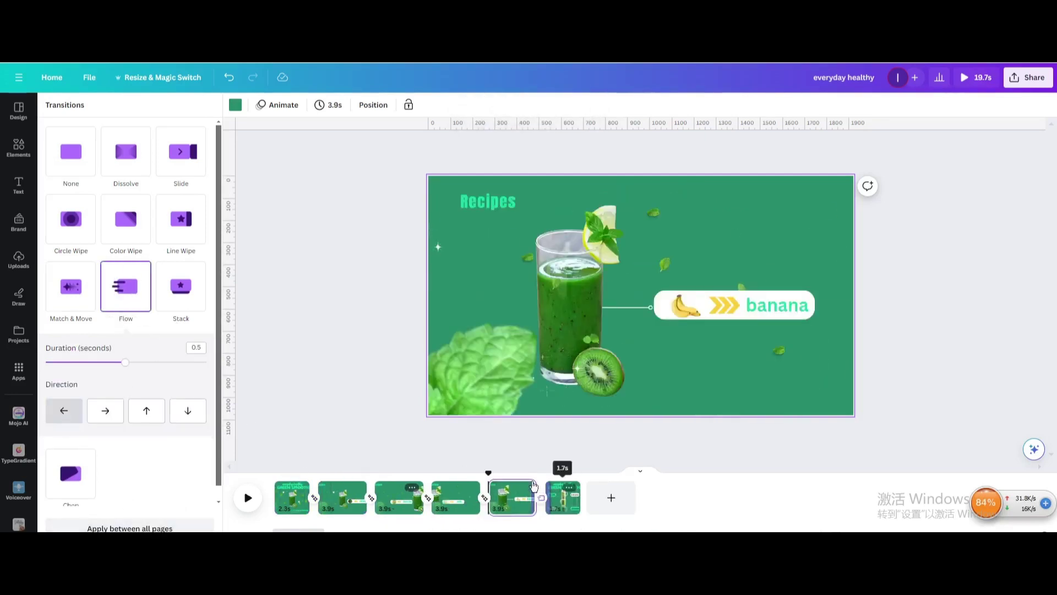
- Play back the finished video and download all six pages as an MP4 Video at 1080p (HD)
{"action": "left_click", "coordinate": [247, 496]}
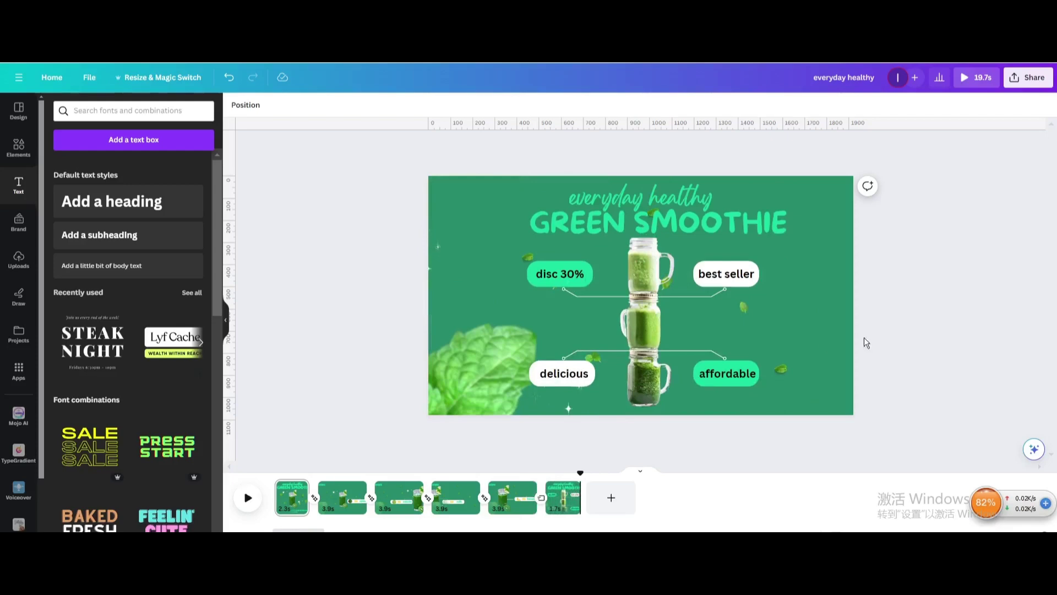
{"action": "left_click", "coordinate": [1035, 77]}
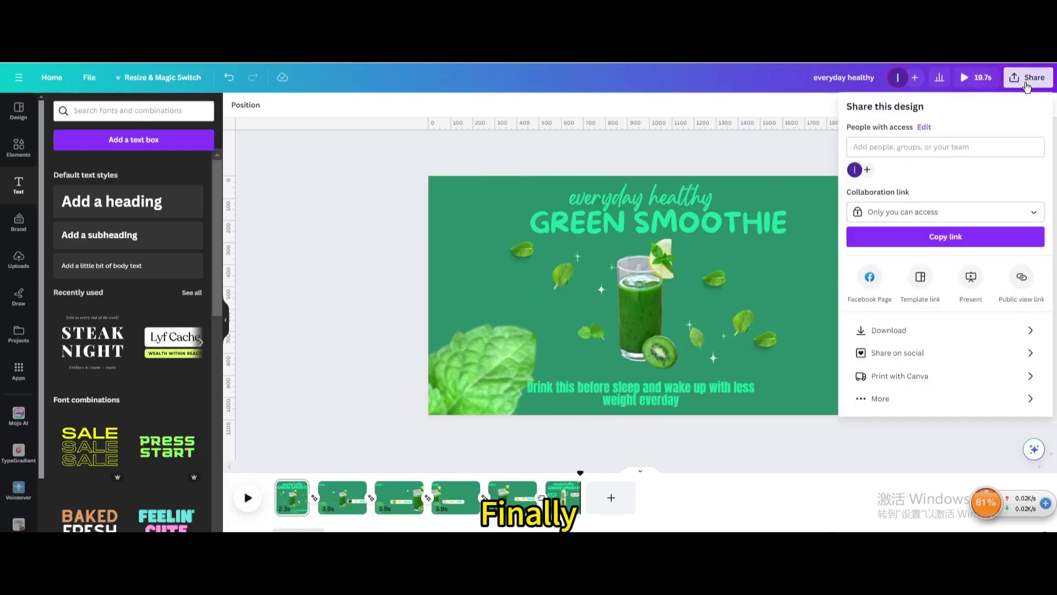
{"action": "left_click", "coordinate": [923, 330]}
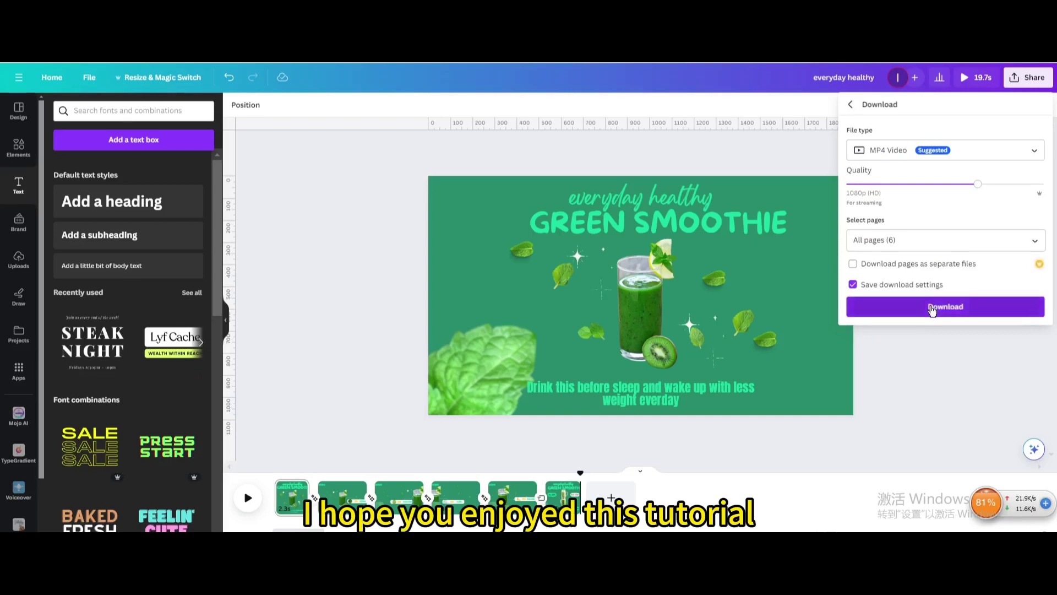
{"action": "left_click", "coordinate": [931, 306]}
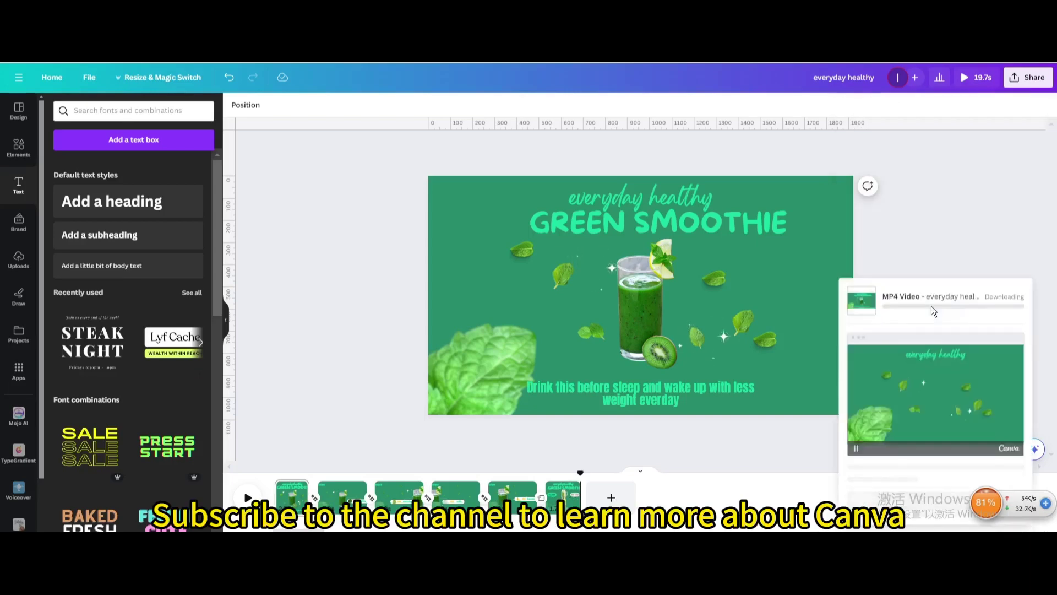